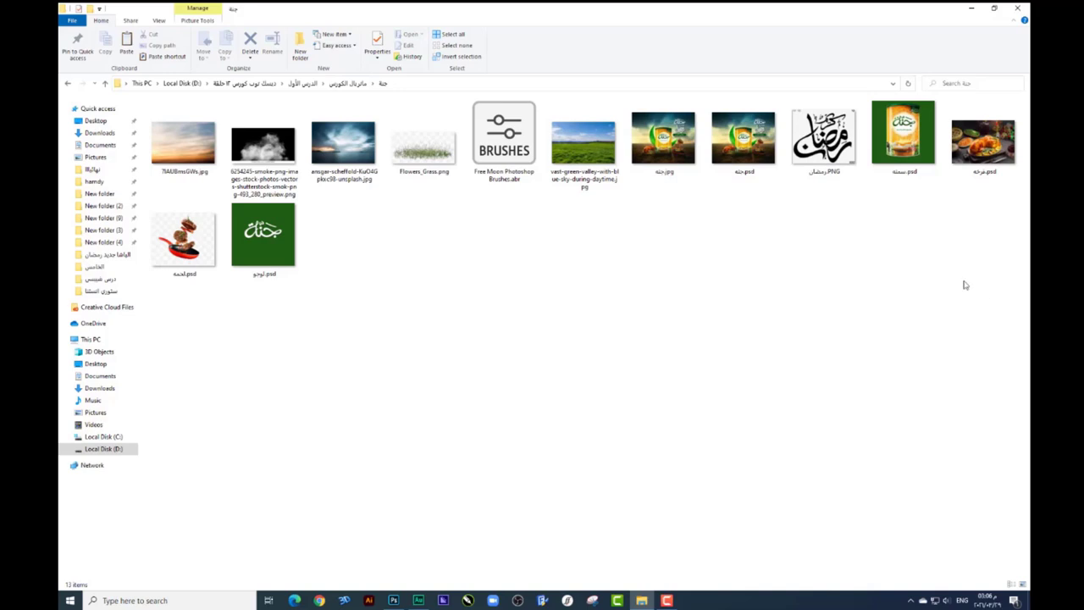
Refresh the image folder and drag the green-valley JPG over to Photoshop
left_click_drag(818, 237, 549, 96)
left_click(622, 258)
right_click(621, 256)
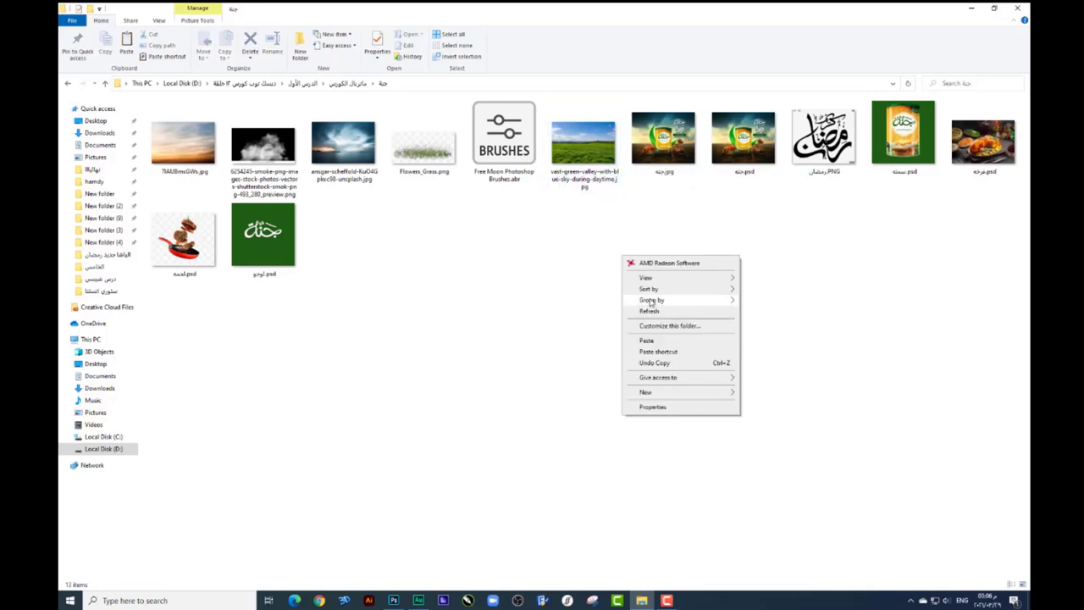
left_click(649, 311)
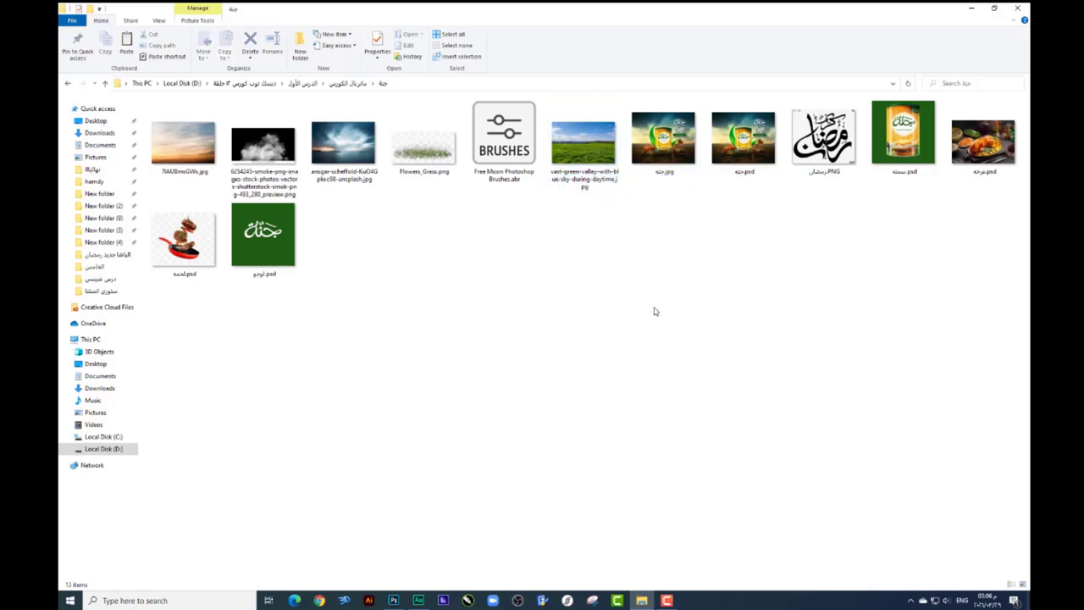
right_click(620, 287)
left_click(648, 332)
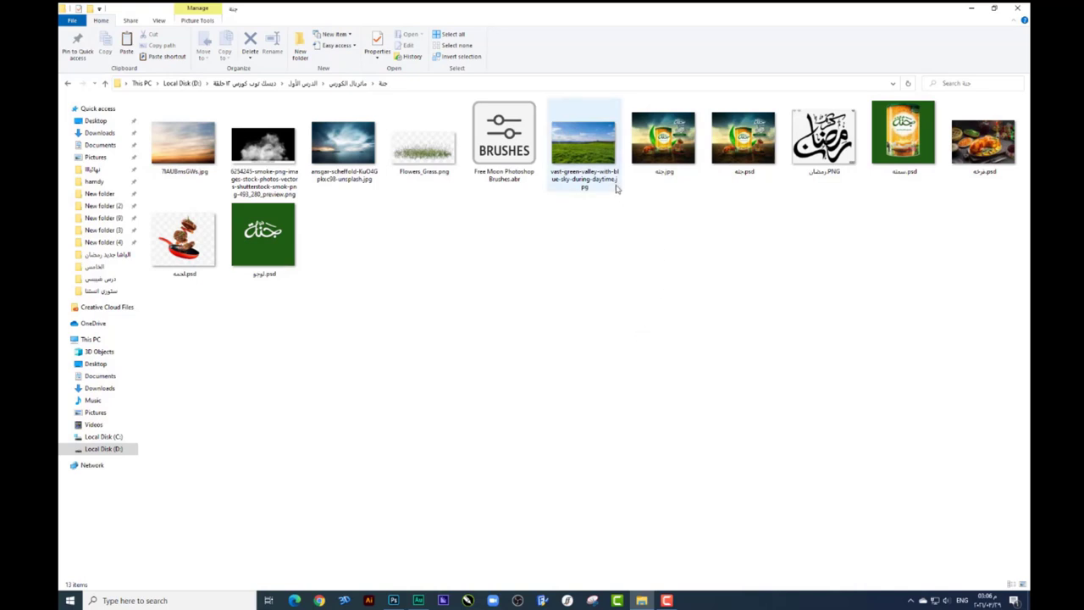
mouse_move(614, 184)
left_mouse_down()
mouse_move(386, 584)
mouse_move(560, 17)
left_mouse_up()
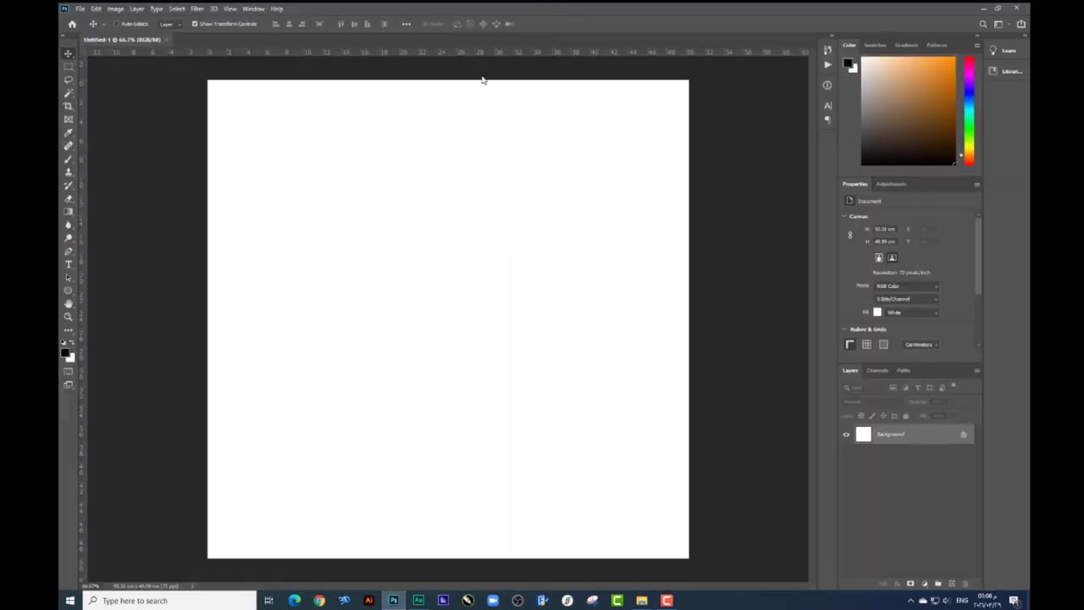
Open the green-valley photo and trace a Pen path around the sky
left_click_drag(508, 95, 504, 91)
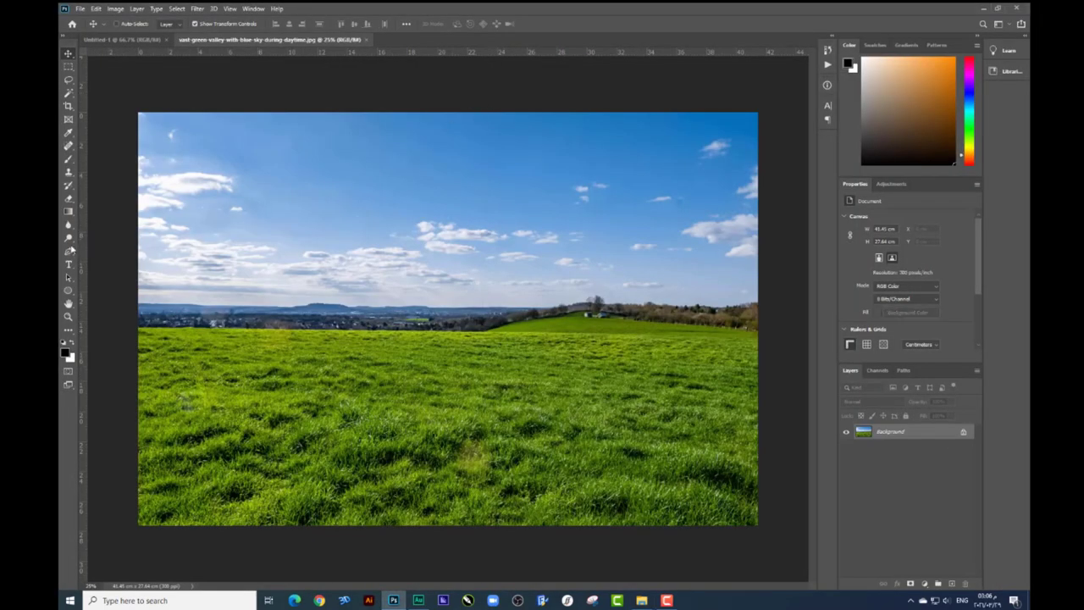
key("p")
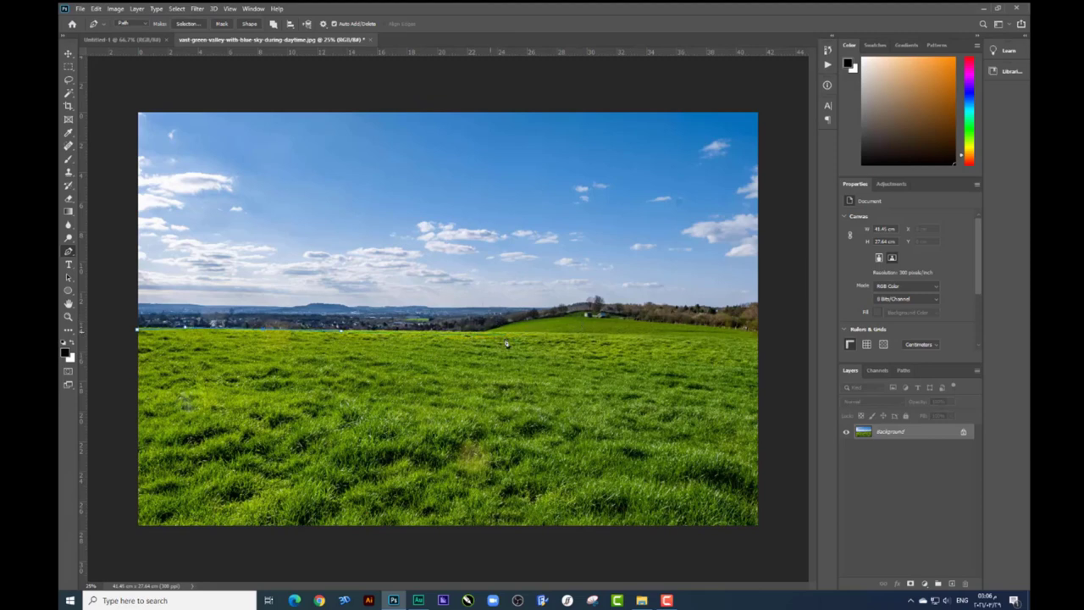
left_click(543, 333)
left_click(769, 102)
left_click(605, 92)
left_click(380, 85)
left_click(213, 65)
left_click(145, 89)
left_click(96, 138)
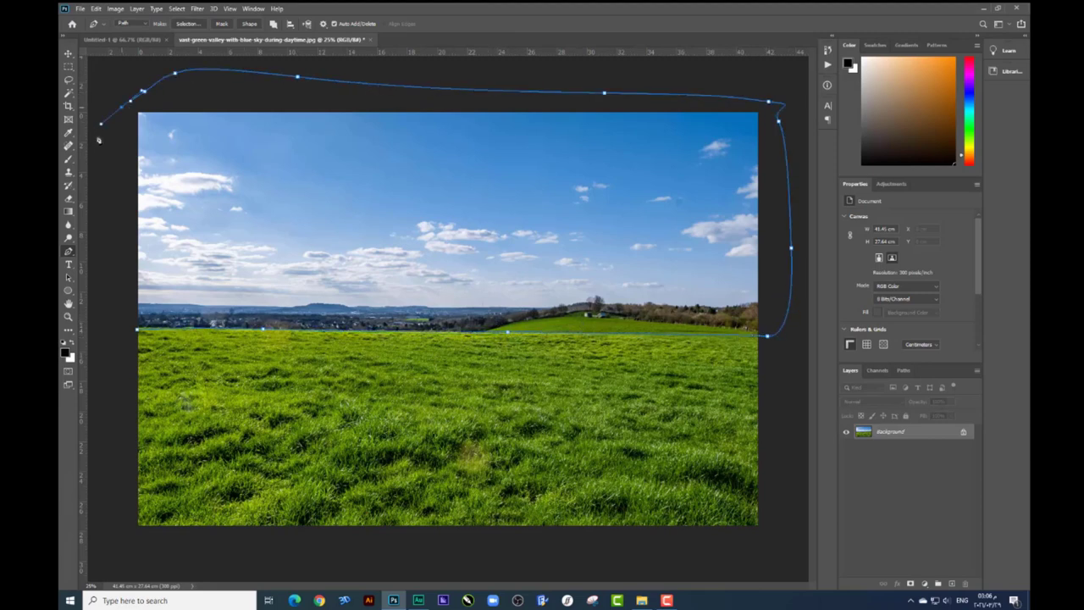
Turn the path into a selection, unlock the Background into Layer 0, and delete the sky
key("ctrl+Return")
double_click(889, 431)
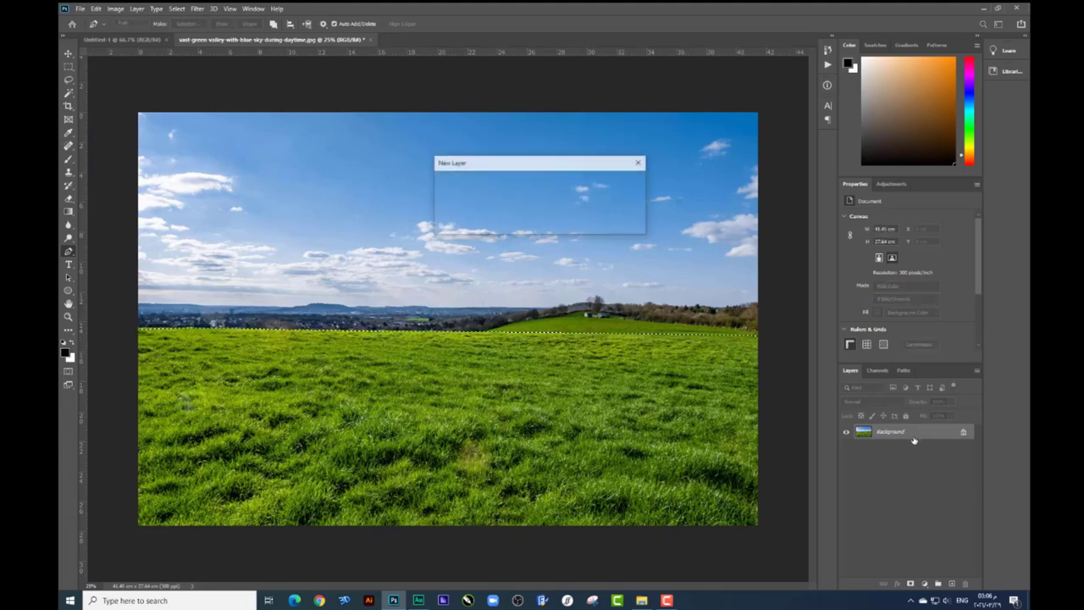
key("Return")
key("Delete")
key("ctrl+minus")
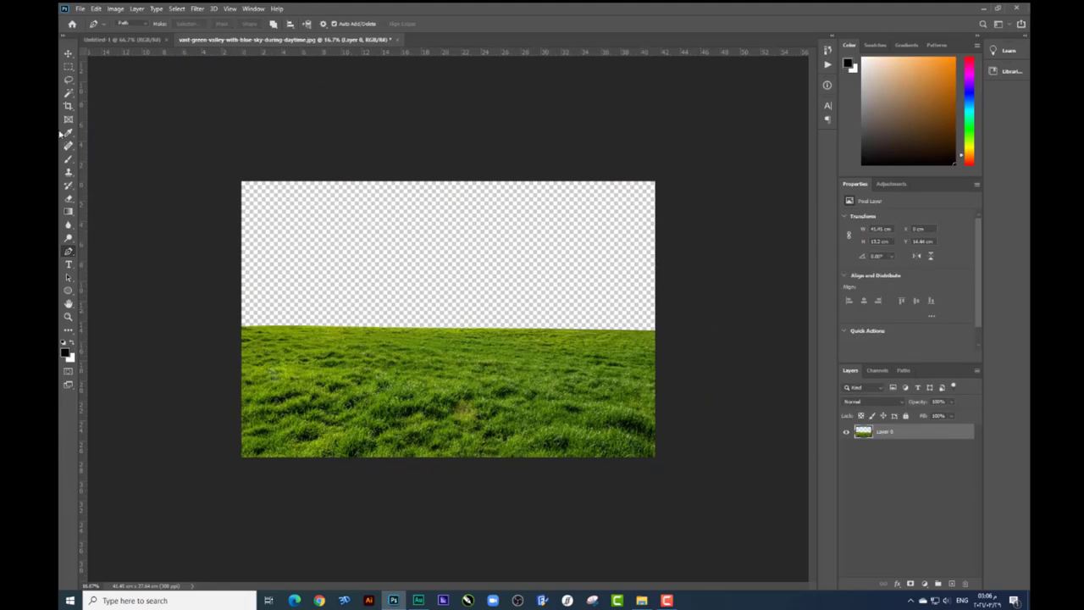
Extend the canvas upward and place the sunset sky photo beneath the grass layer
left_click(69, 107)
left_click_drag(458, 180, 462, 145)
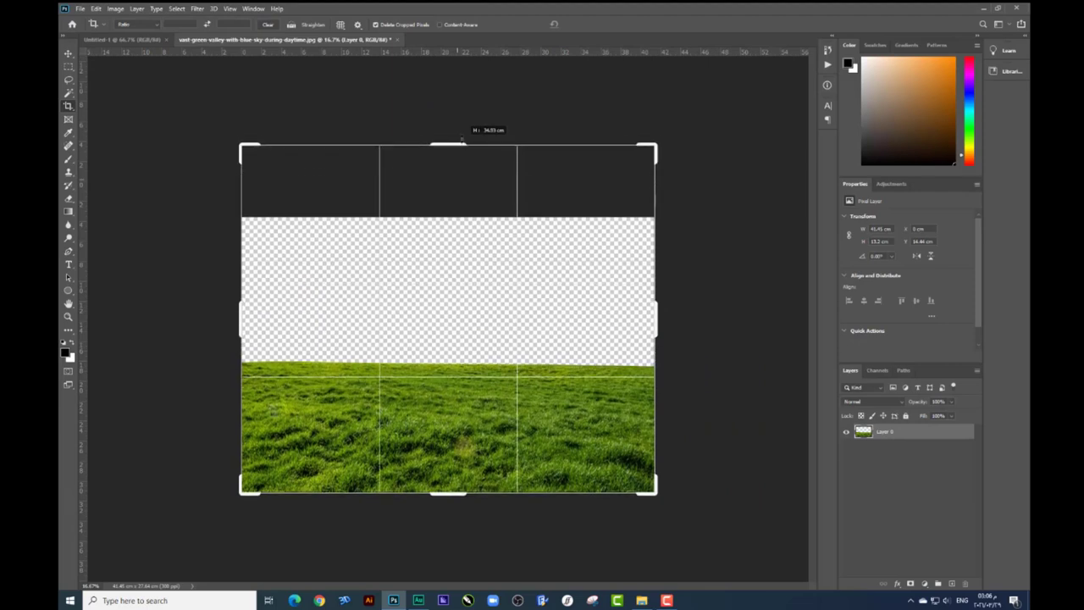
key("alt+Tab")
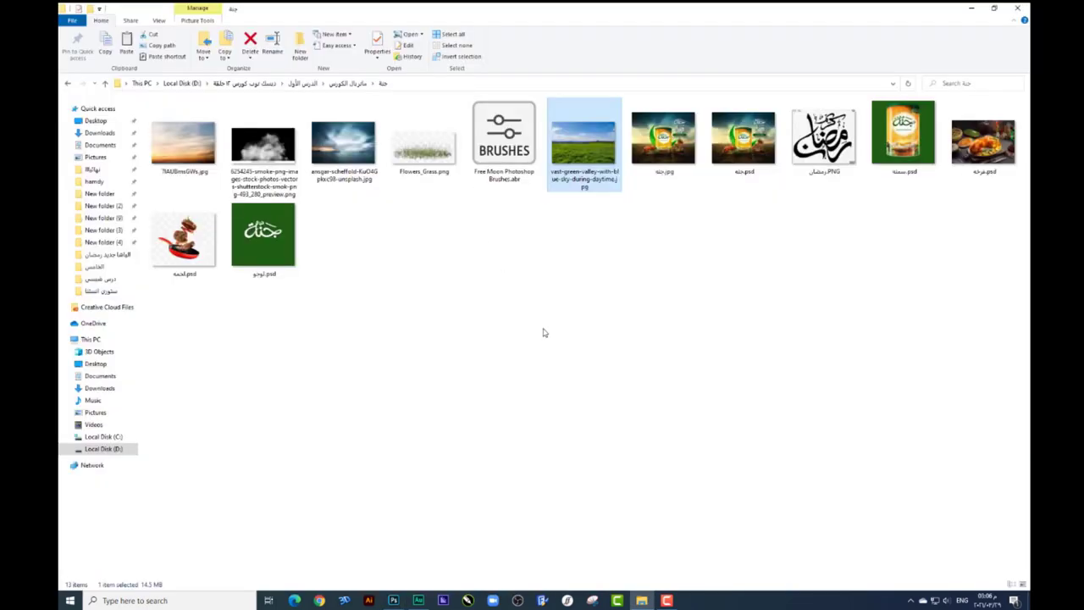
left_click(556, 230)
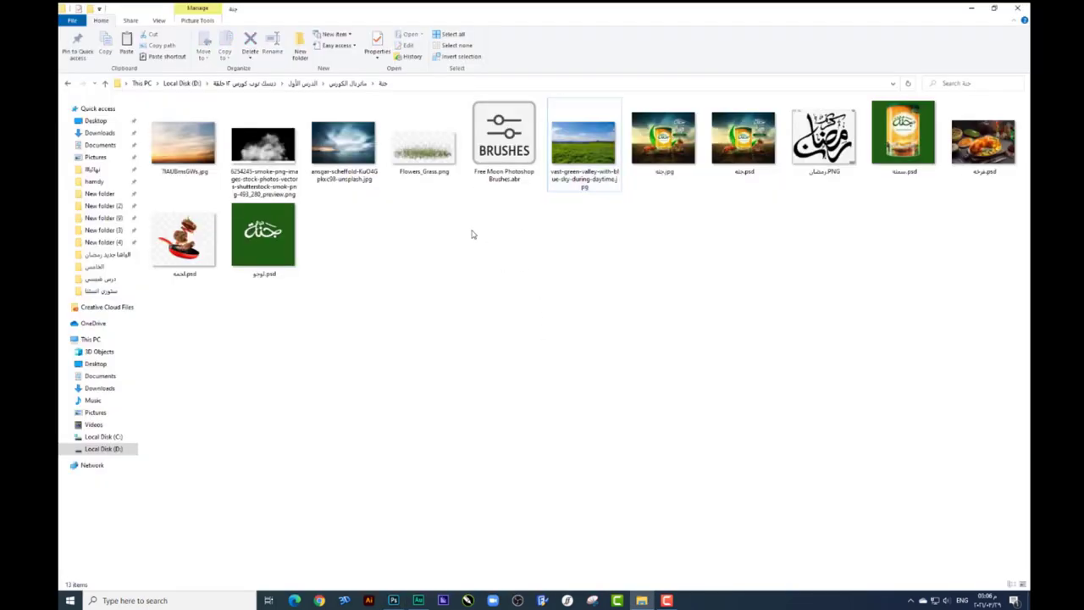
left_click(193, 149)
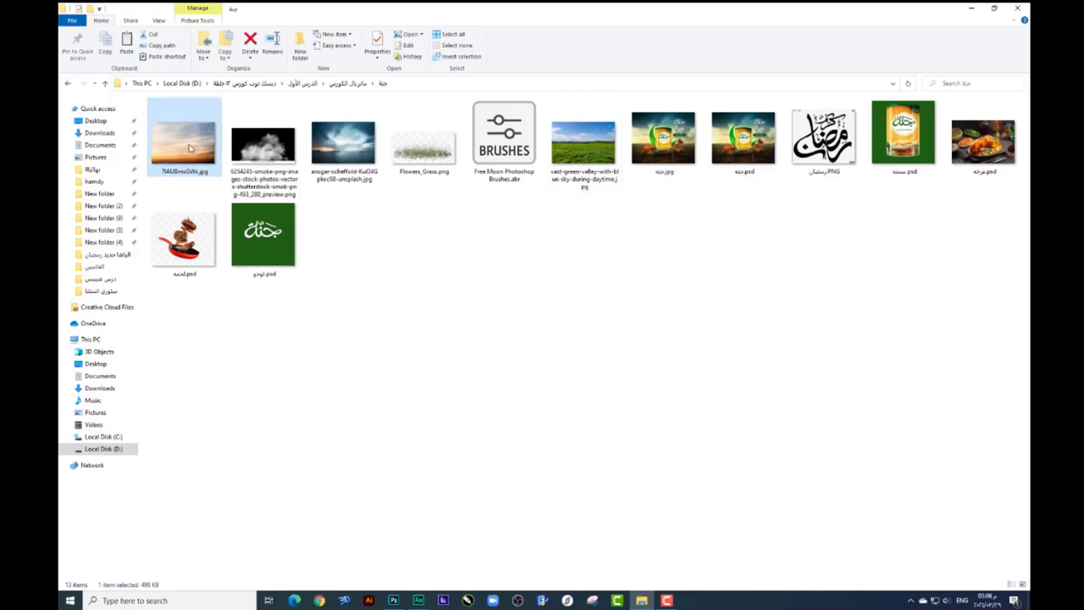
left_click_drag(190, 149, 429, 364)
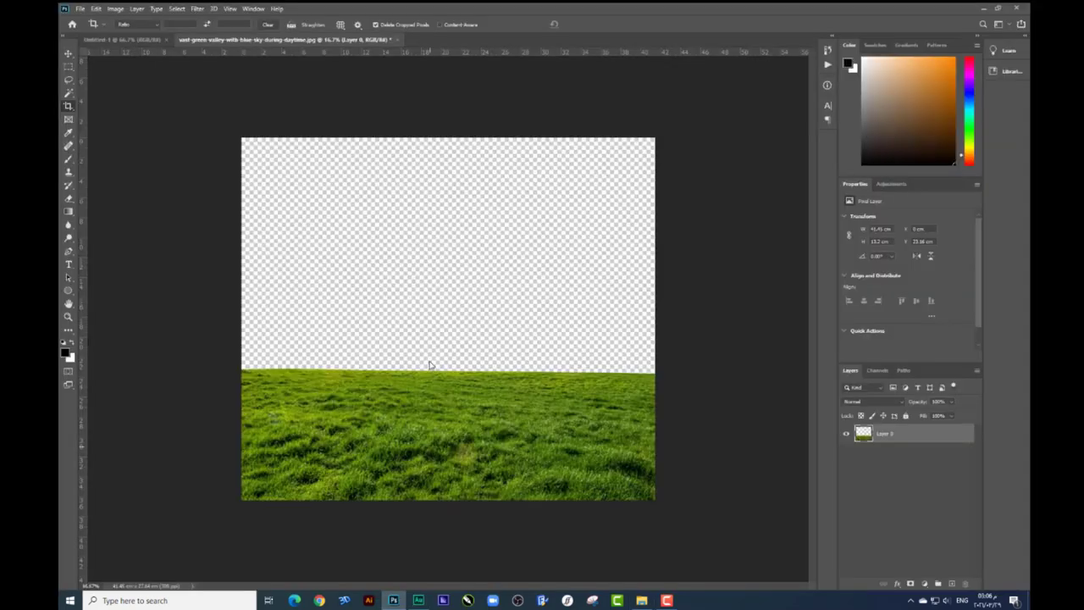
left_click_drag(430, 364, 511, 303)
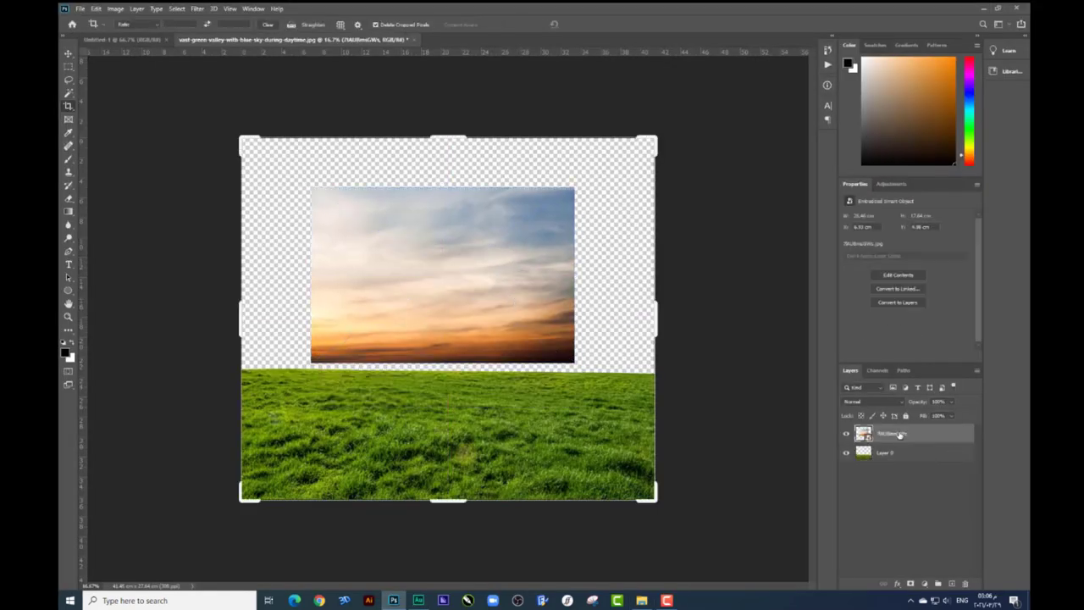
left_click_drag(899, 435, 897, 461)
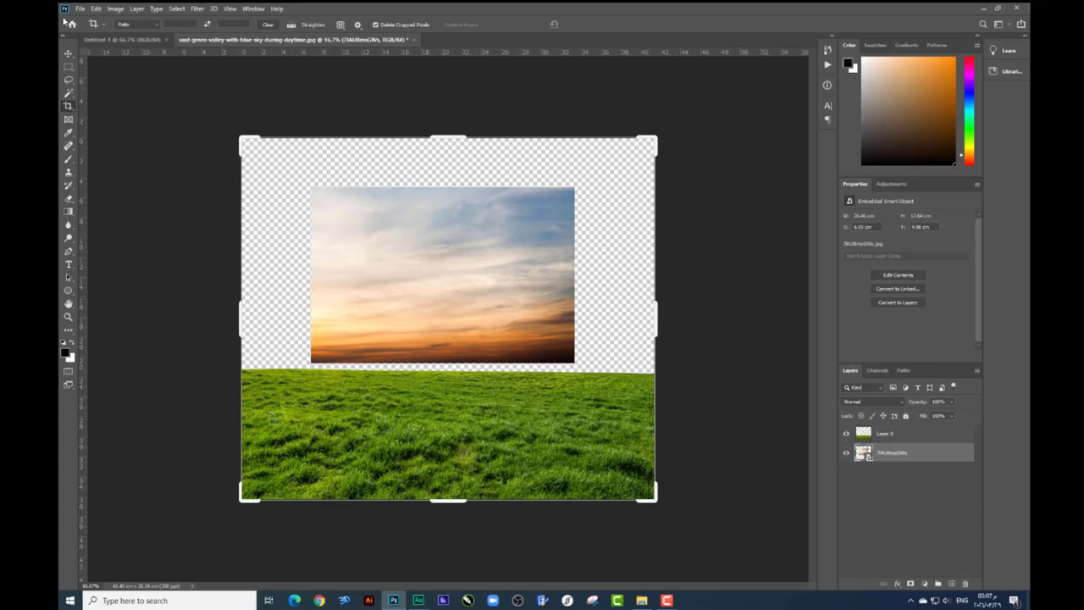
Stretch the sunset sky to fill the whole area above the horizon
left_click(68, 54)
left_click_drag(476, 296, 408, 305)
key("ctrl+t")
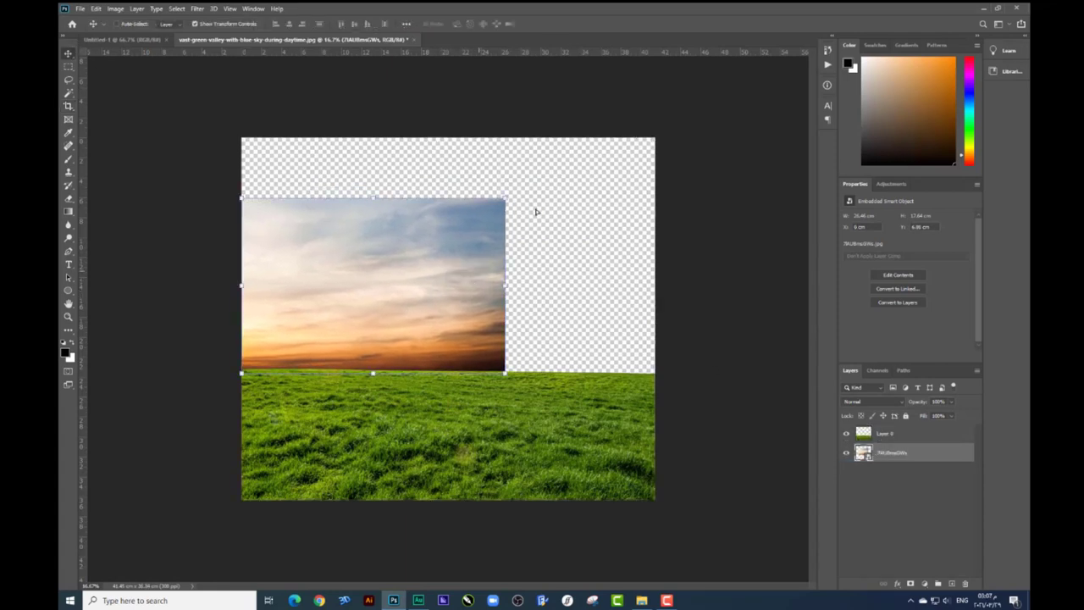
left_click_drag(506, 196, 655, 138)
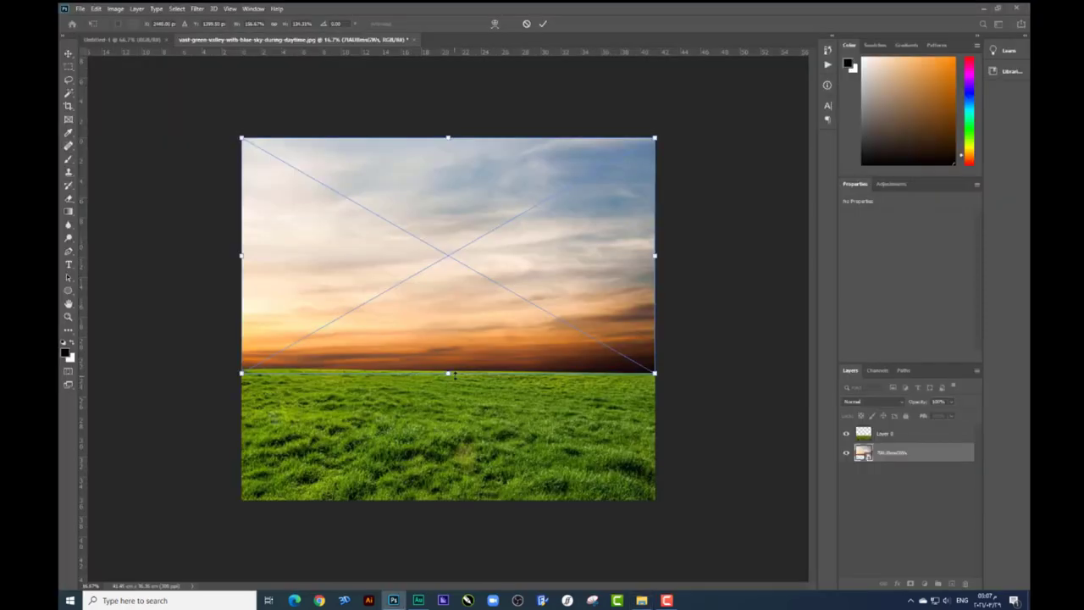
left_click_drag(455, 375, 453, 406)
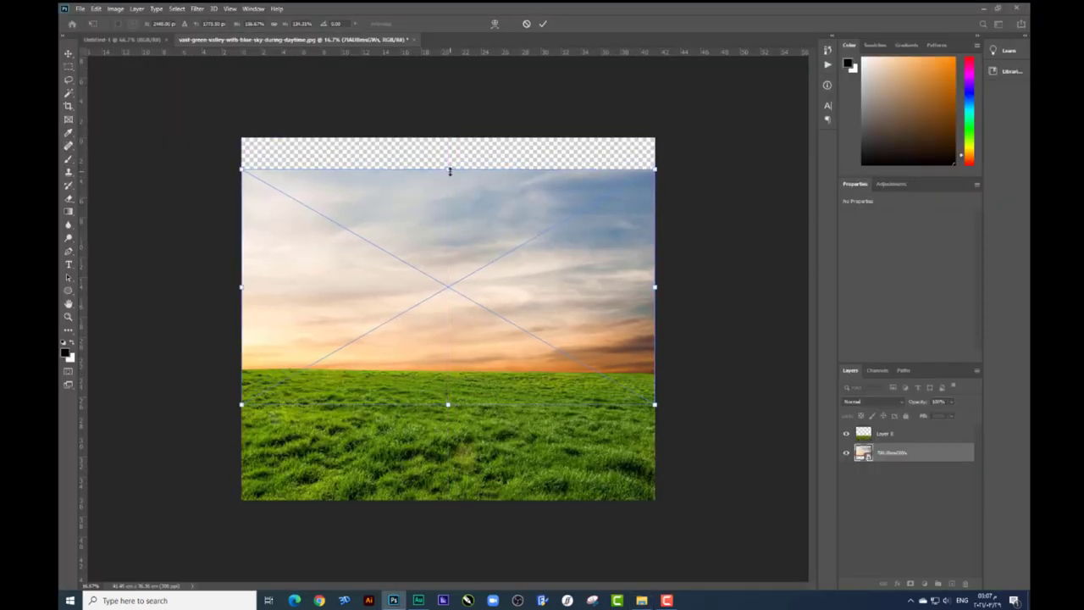
left_click_drag(449, 171, 448, 137)
key("Return")
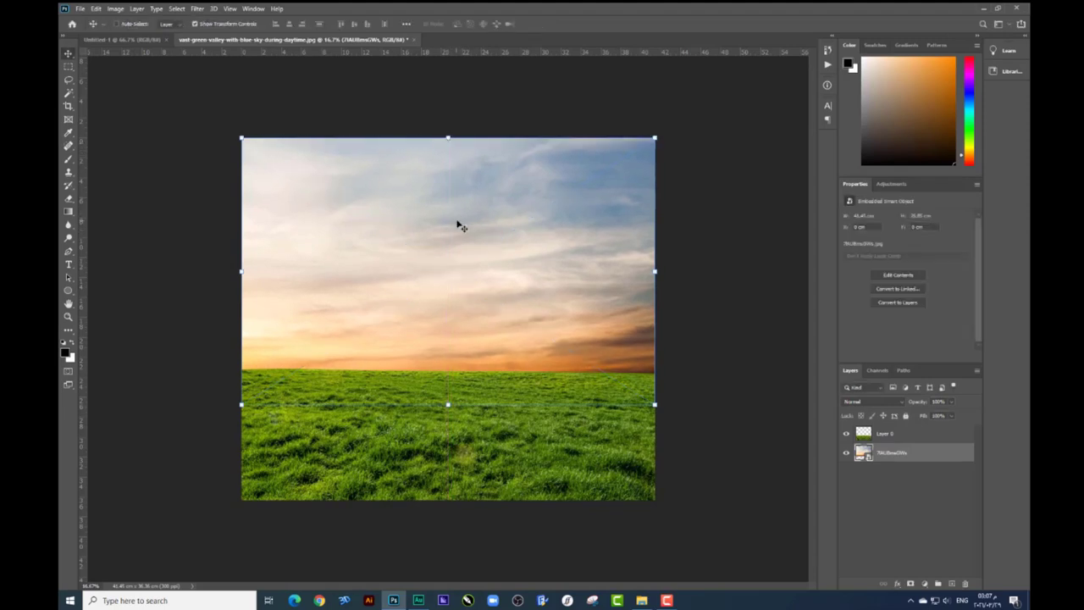
Select the grass Layer 0 and reposition it along the canvas bottom
right_click(542, 409)
left_click(546, 412)
mouse_move(561, 408)
left_mouse_down()
mouse_move(546, 402)
mouse_move(542, 414)
left_mouse_up()
right_click(542, 414)
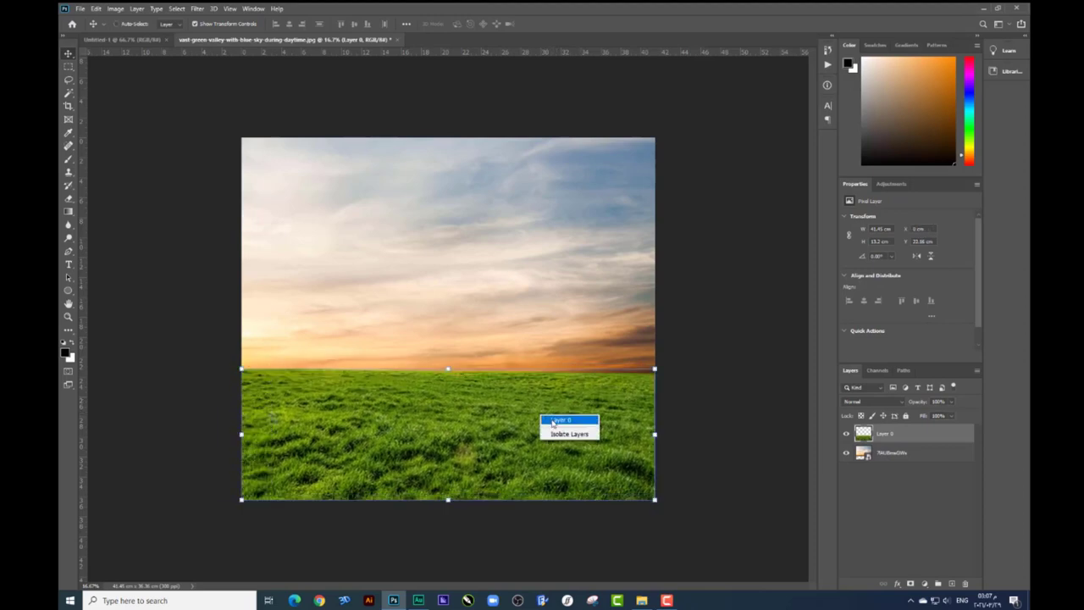
left_click(552, 421)
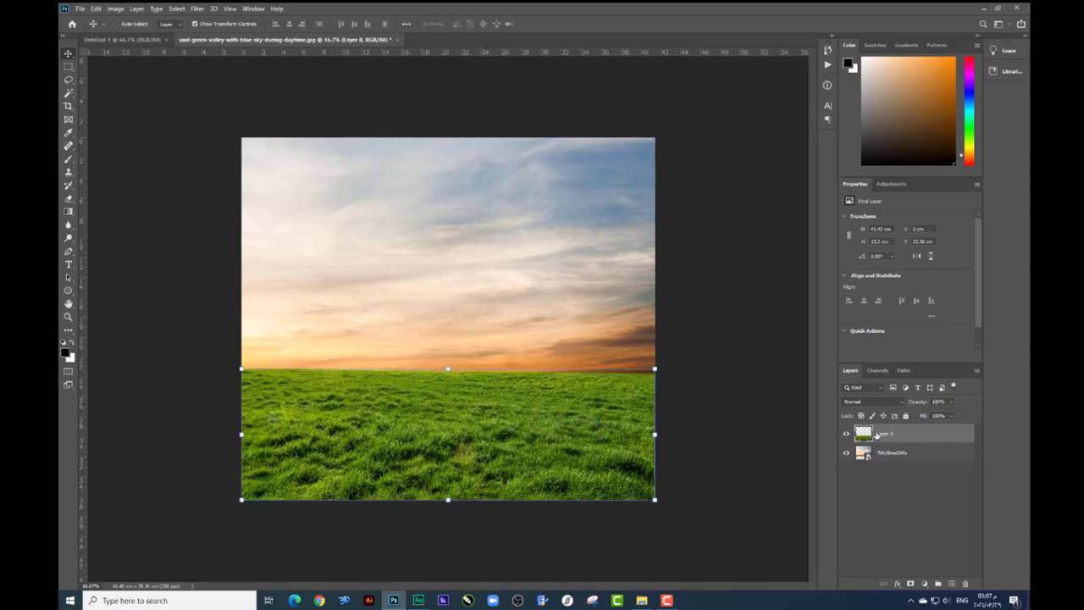
Add a colorized Hue/Saturation layer clipped to the grass, tinting it darker brown
left_click(925, 586)
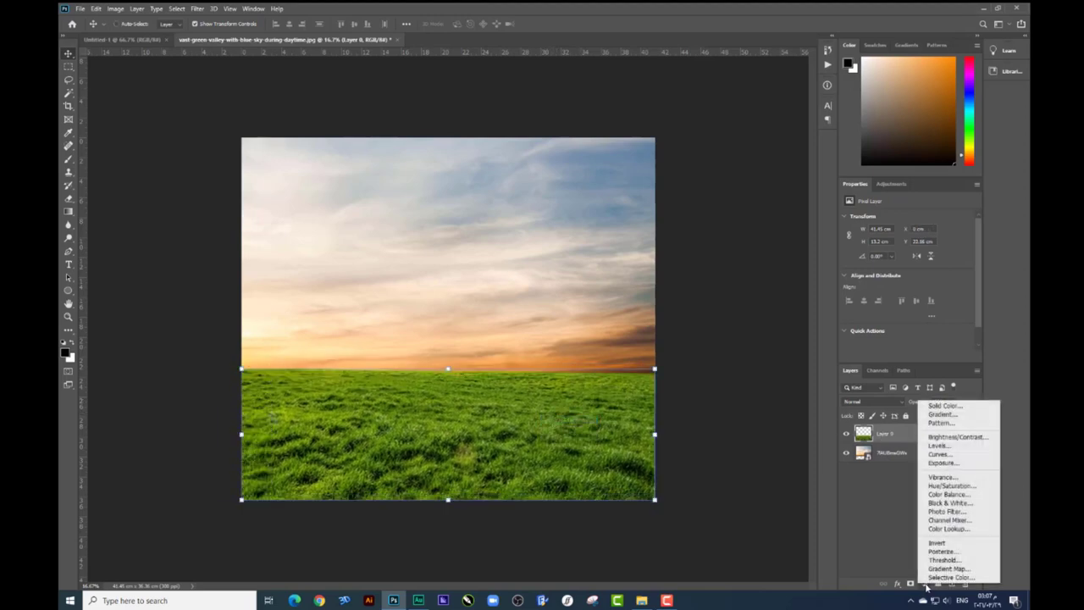
left_click(948, 483)
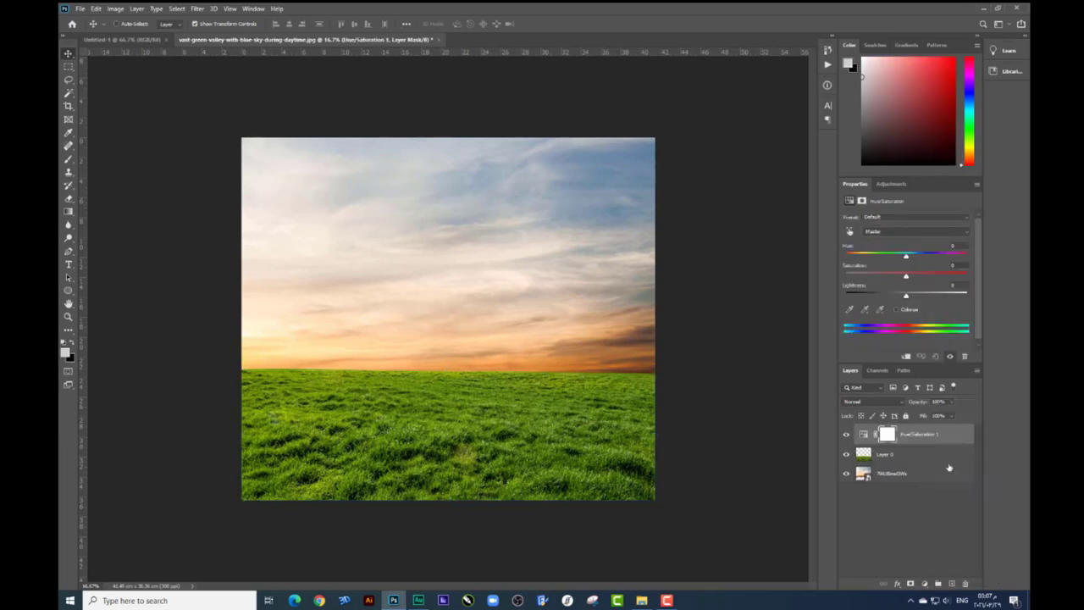
left_click(898, 310)
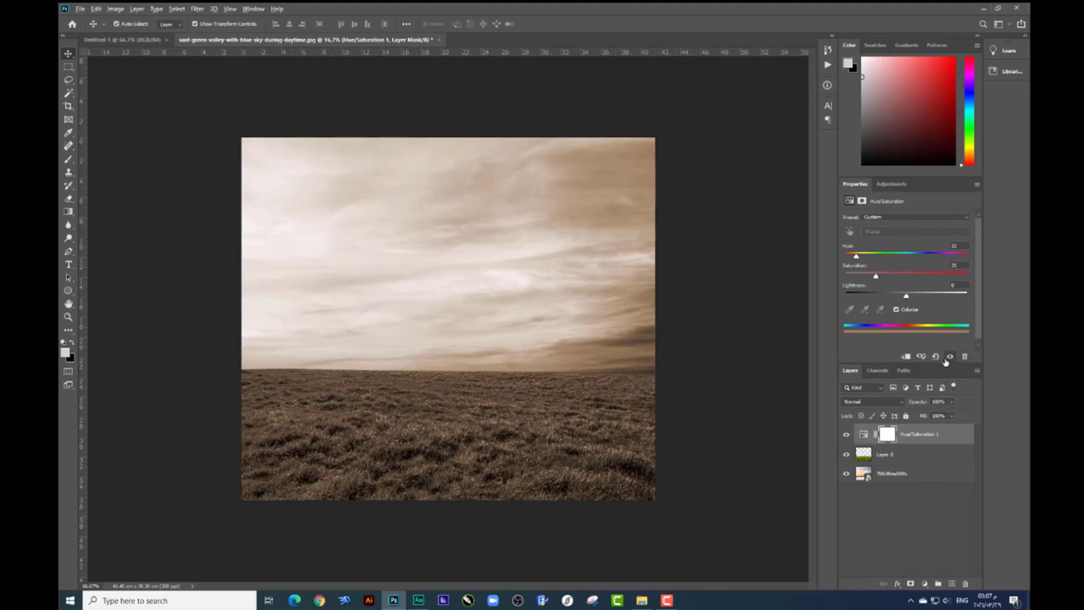
left_click(906, 357)
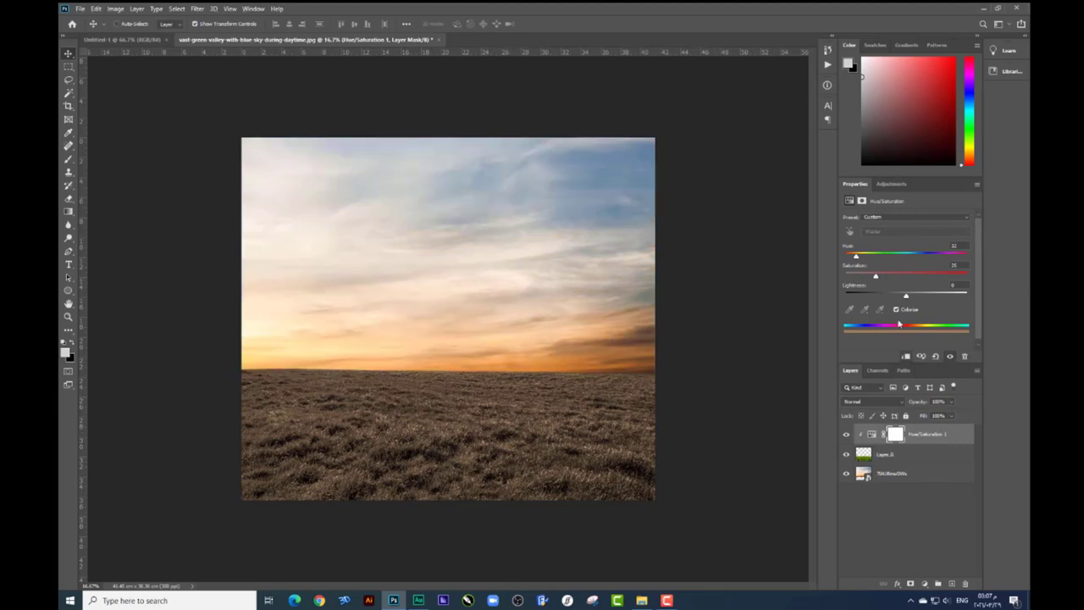
left_click_drag(907, 297, 890, 297)
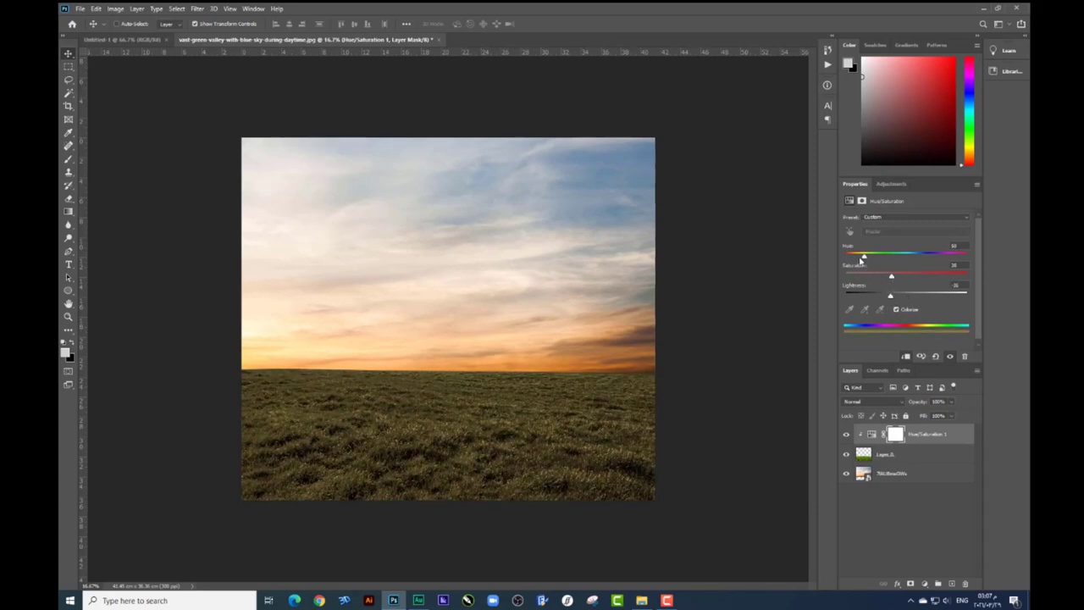
left_click_drag(858, 254, 852, 257)
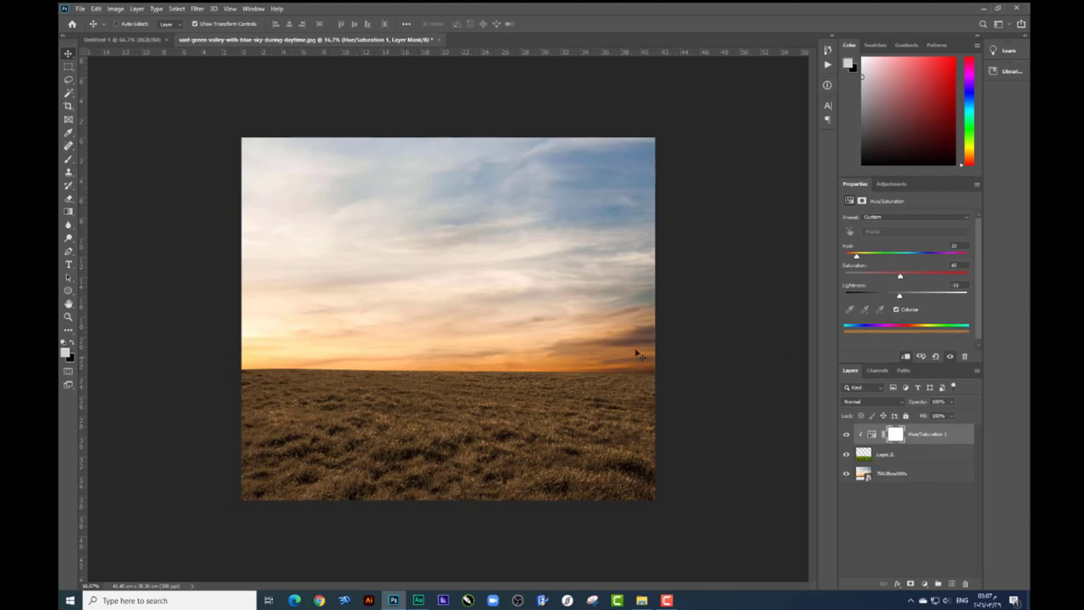
left_click(641, 600)
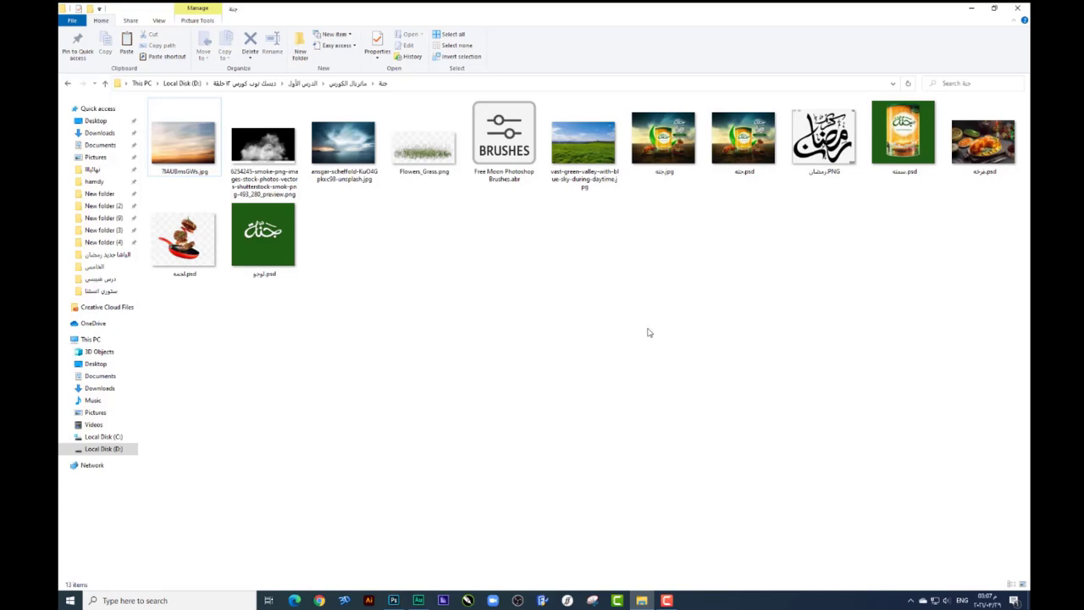
Drag the ghee can from the green can PSD into the sunset field document
double_click(892, 142)
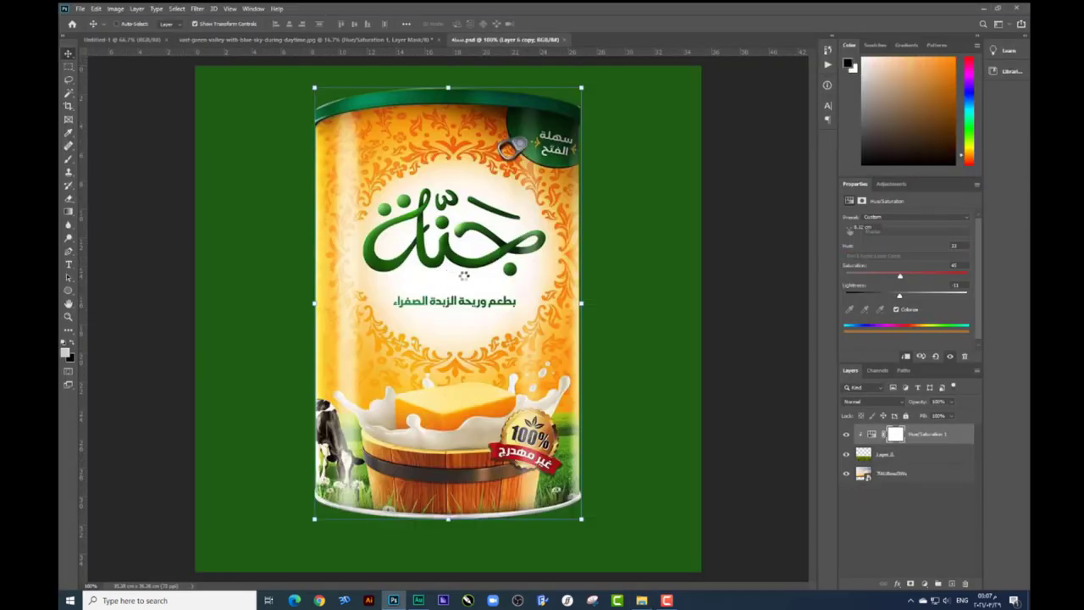
left_click_drag(464, 276, 390, 46)
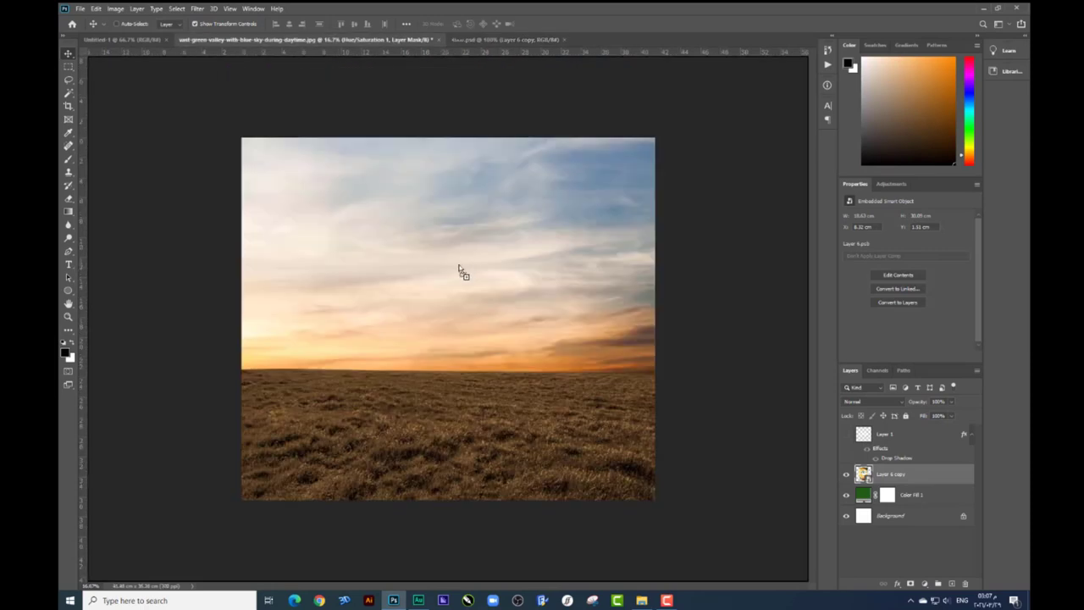
left_click_drag(398, 43, 483, 262)
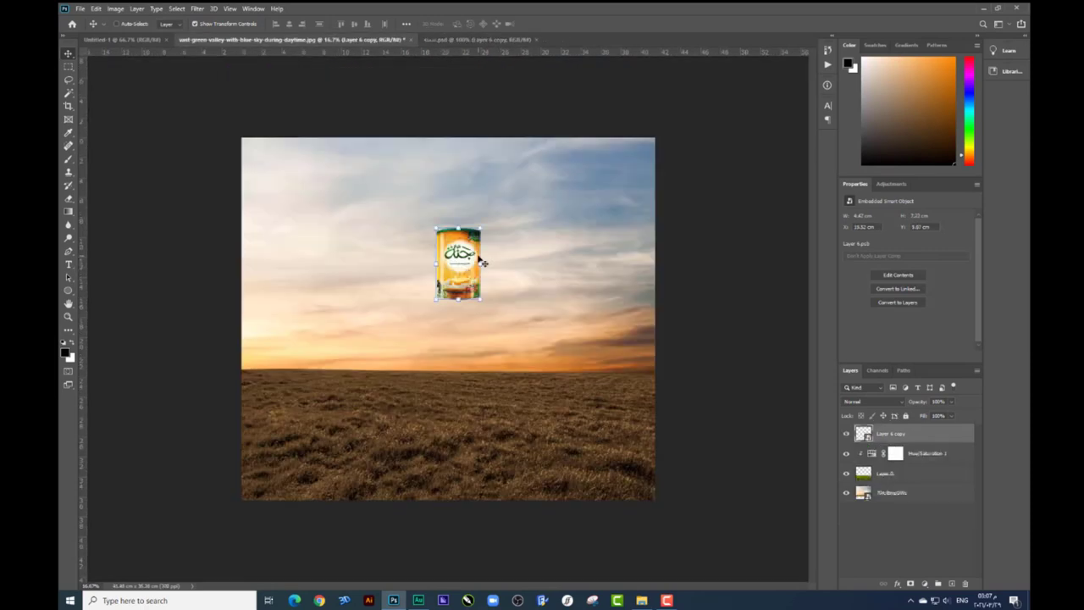
Enlarge the can to stand centred on the field, then select the Hue/Saturation and ground layers
right_click(898, 432)
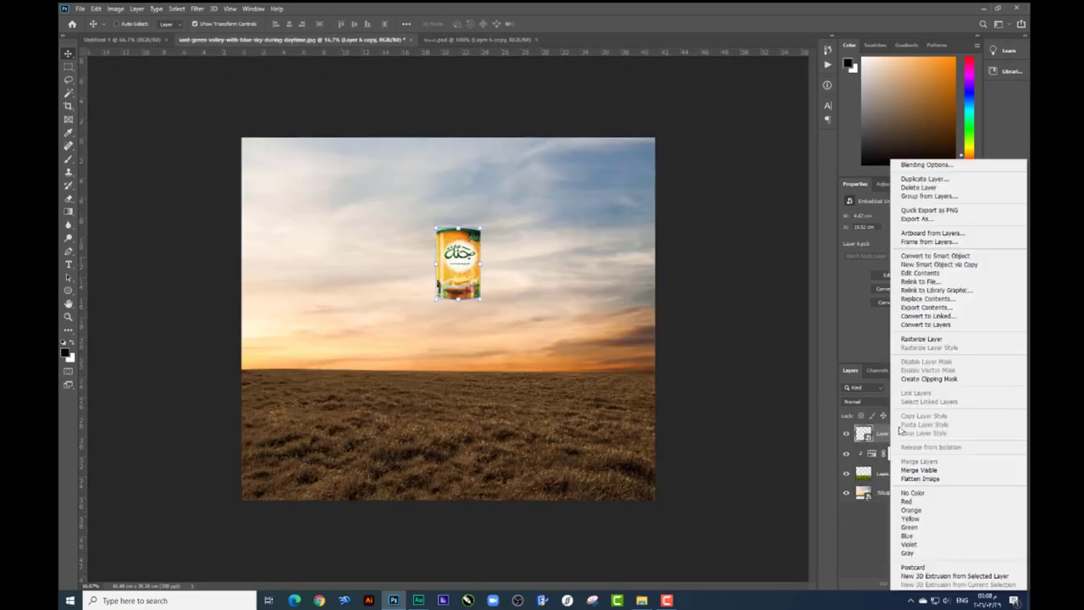
left_click(485, 293)
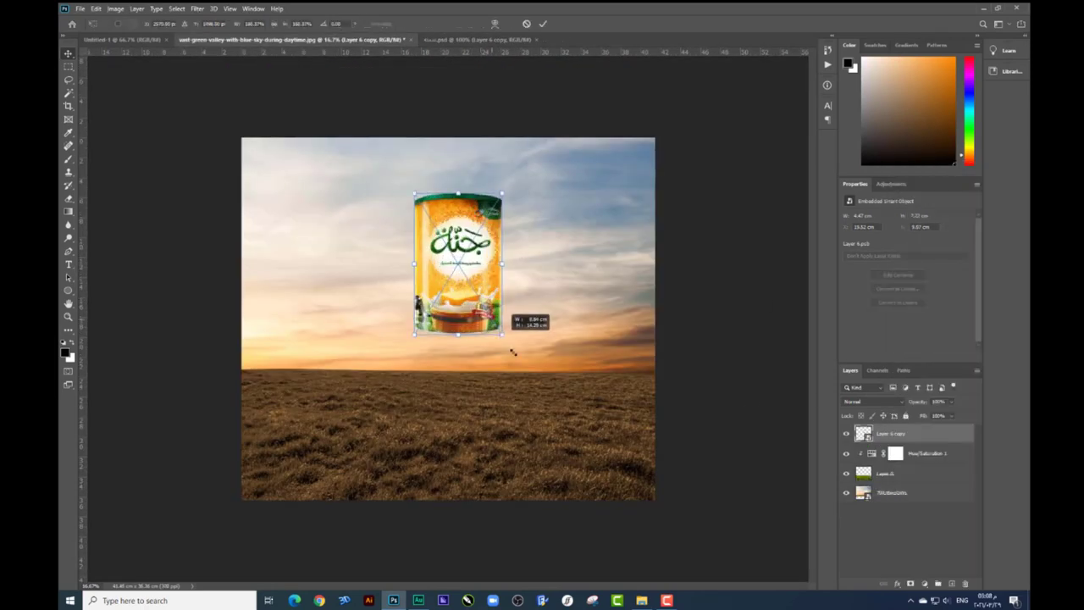
left_click_drag(480, 299, 532, 375)
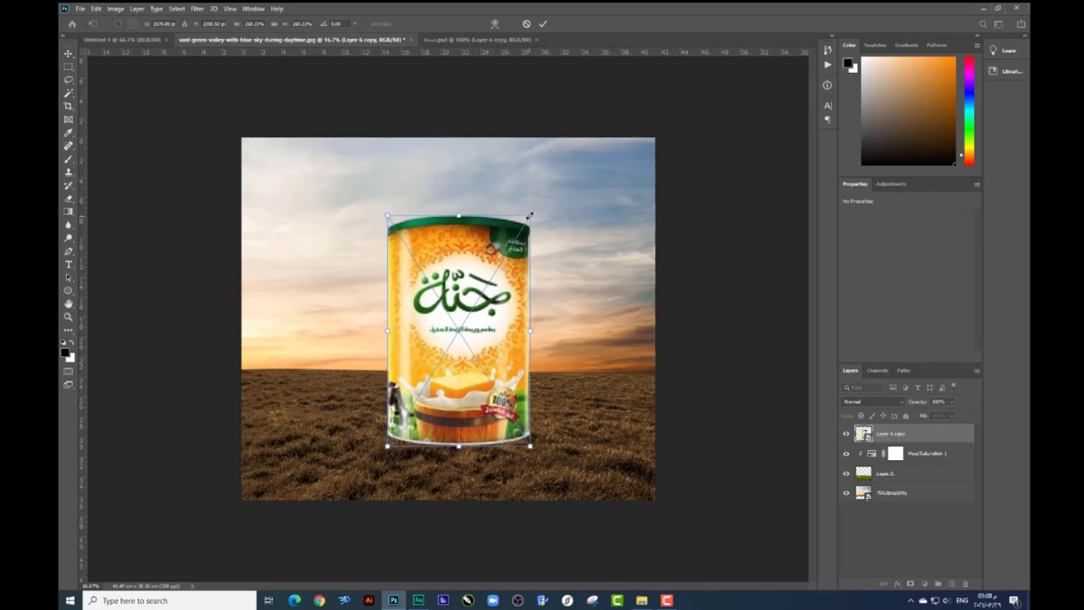
left_click_drag(530, 216, 520, 226)
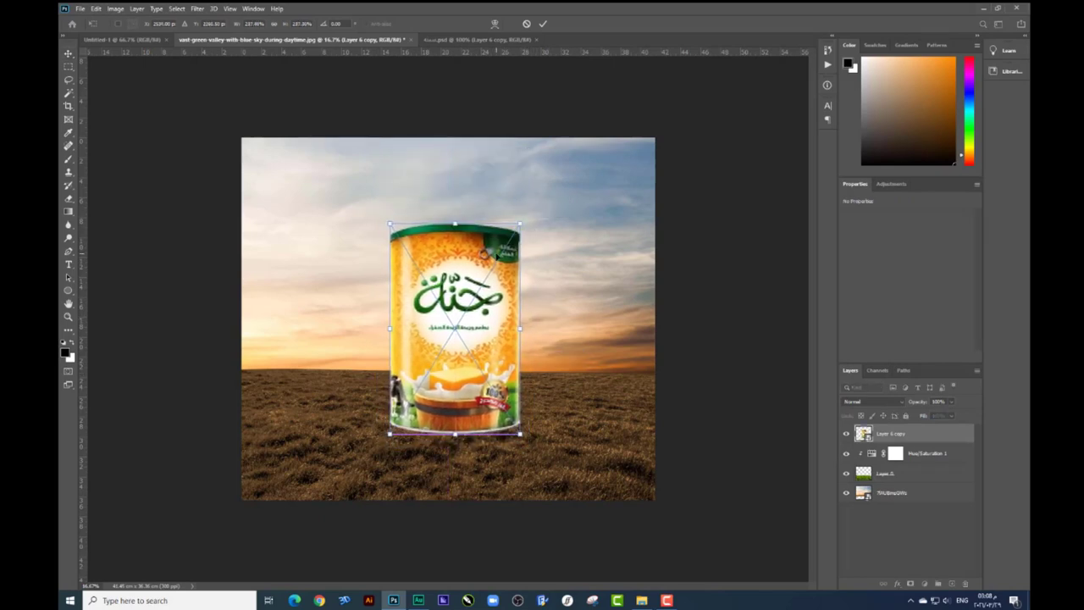
key("Return")
left_click(915, 457)
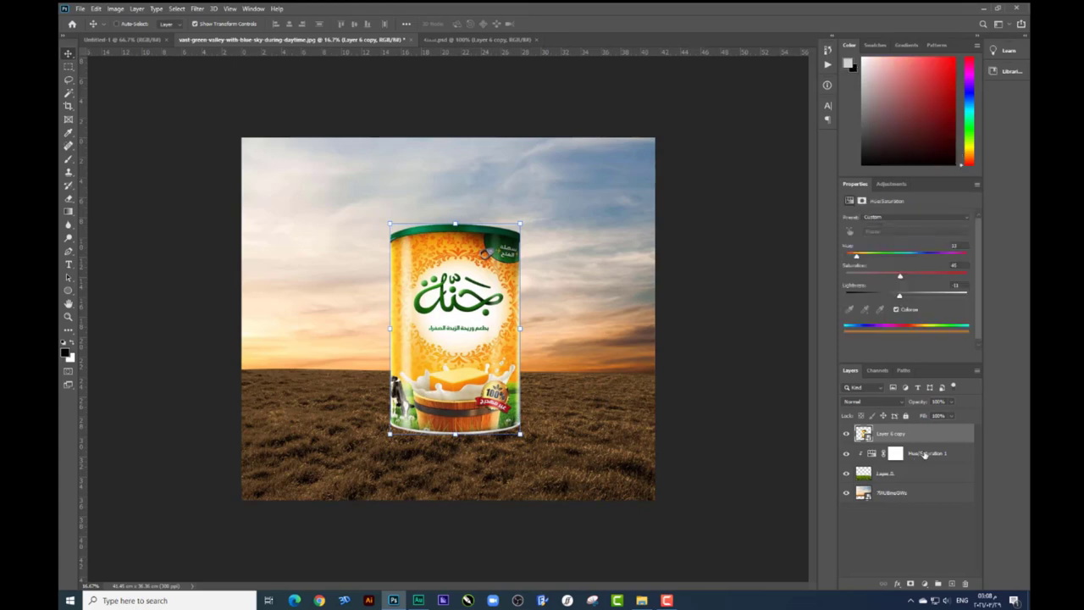
left_click(910, 475)
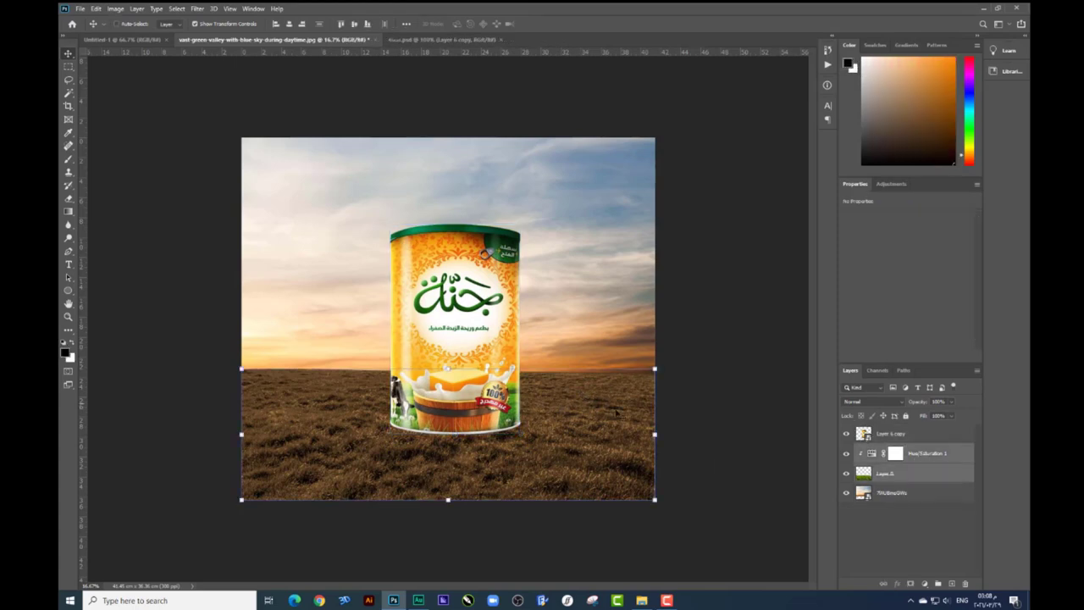
Merge the Hue/Saturation adjustment into the ground and add a new layer clipped to it
left_click_drag(616, 413, 628, 413)
key("ctrl+z")
key("ctrl+e")
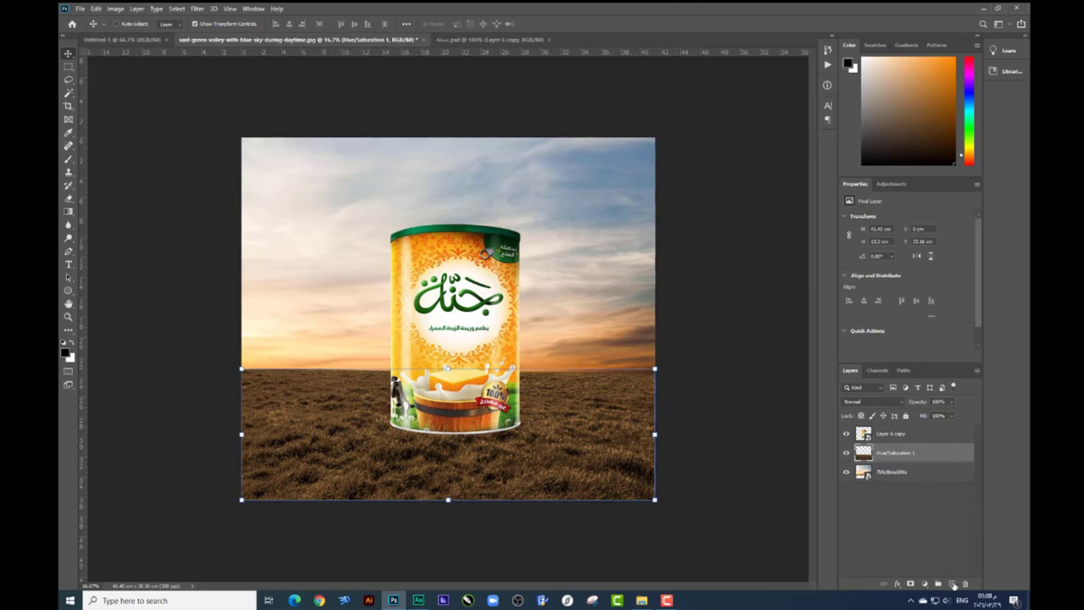
left_click(952, 583)
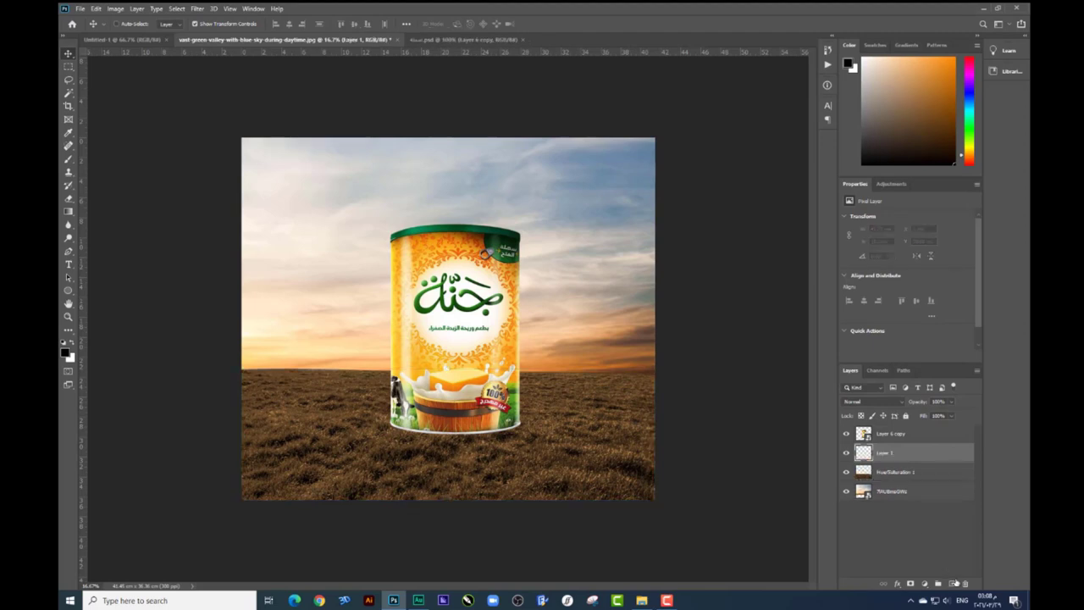
left_click(915, 475, "alt")
Paint soft dark shading over the ground with a low-flow brush, undoing the last stroke
left_click(68, 159)
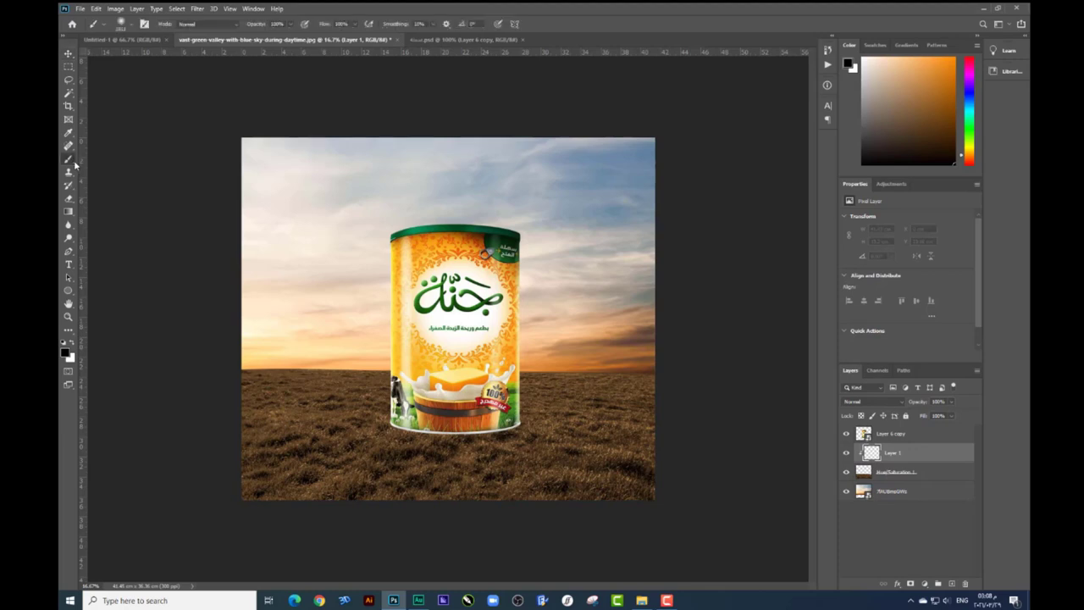
left_click(354, 23)
type("17")
left_click(254, 411)
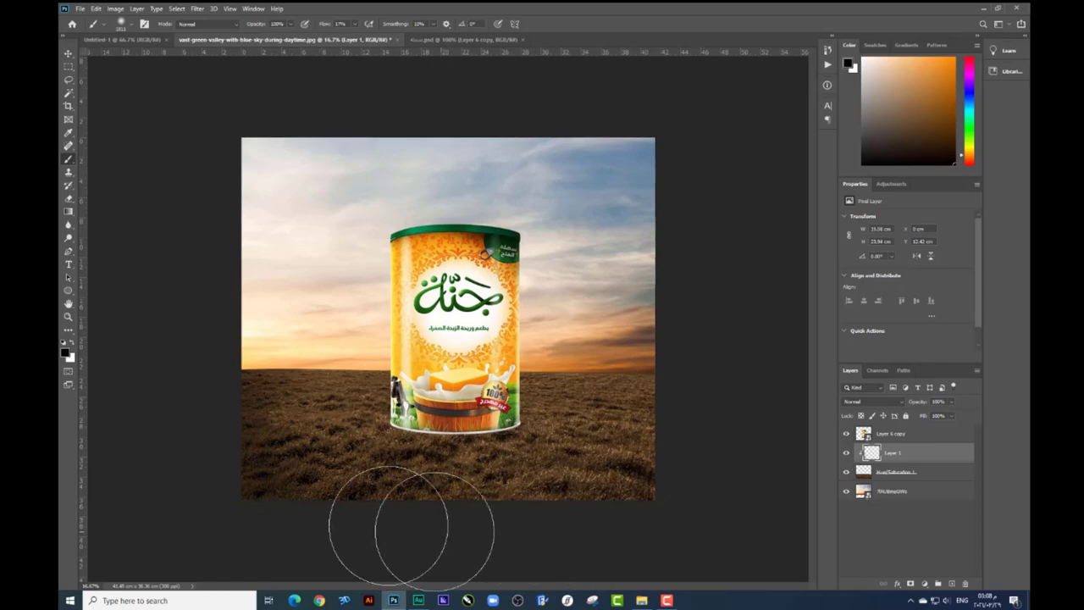
mouse_move(689, 436)
left_mouse_down()
mouse_move(680, 438)
mouse_move(668, 351)
mouse_move(634, 527)
mouse_move(252, 505)
left_mouse_up()
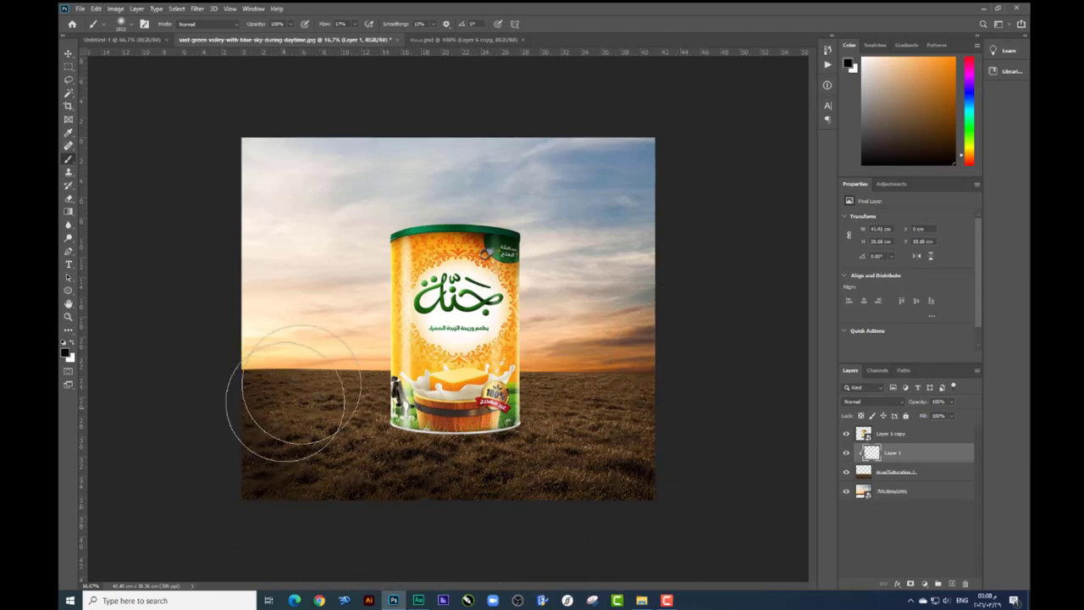
mouse_move(291, 399)
left_mouse_down()
mouse_move(545, 327)
mouse_move(533, 332)
left_mouse_up()
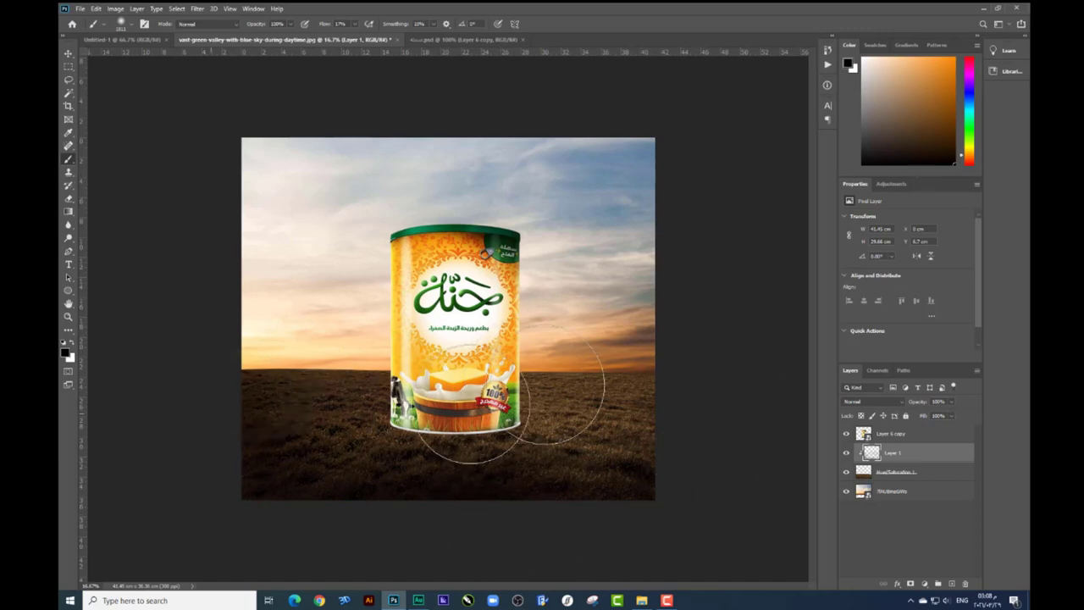
left_click_drag(254, 407, 626, 407)
key("ctrl+z")
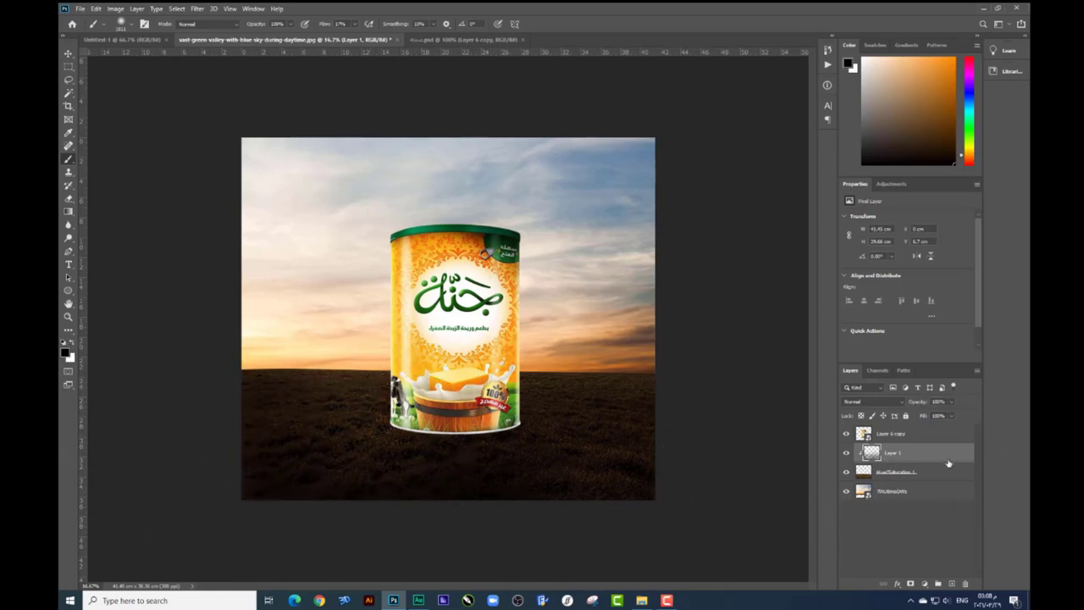
Set the Eraser to a huge, soft 5000 px brush
left_click(70, 200)
right_click(616, 472)
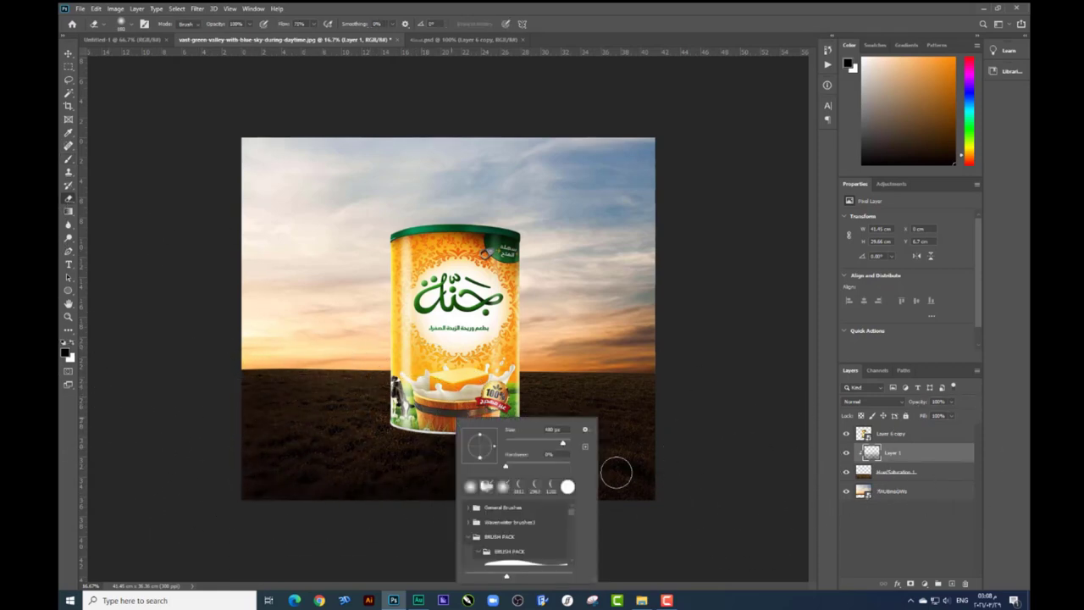
left_click_drag(569, 444, 567, 445)
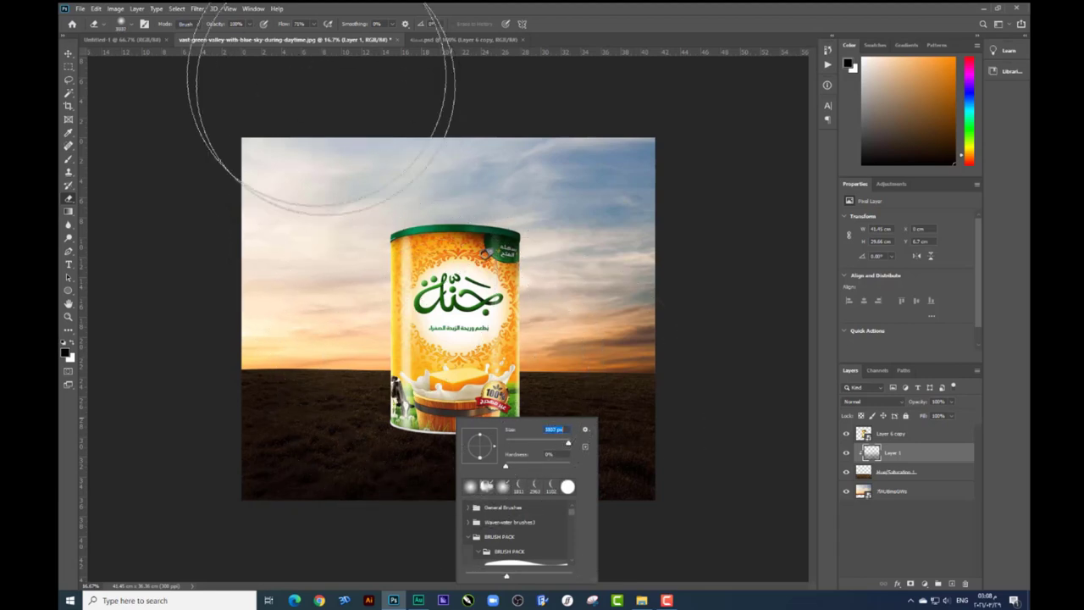
key("Return")
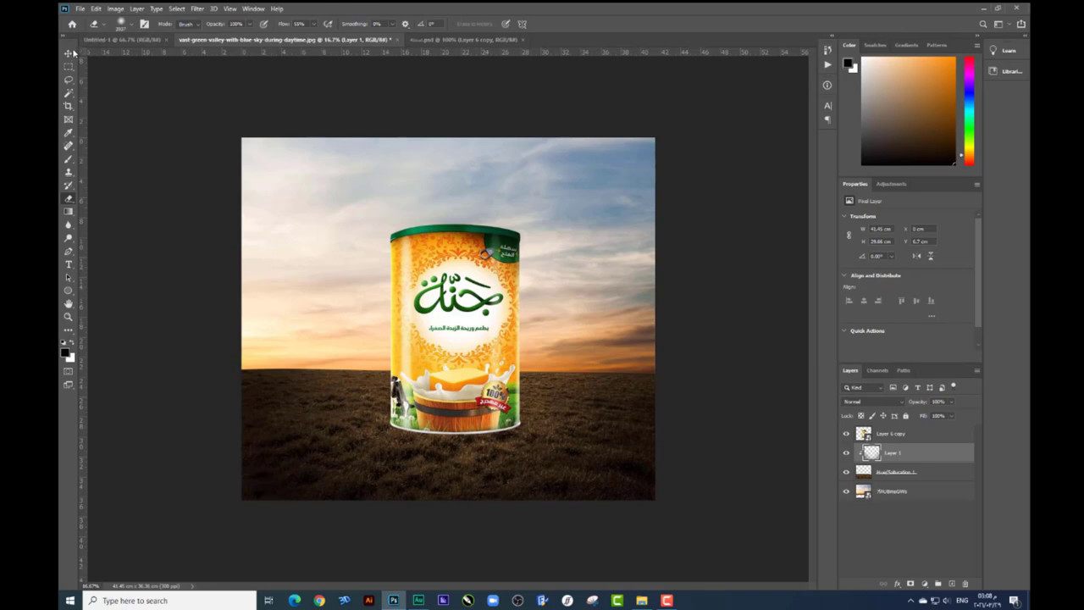
Shrink the ghee can slightly
key("v")
left_click(438, 313)
key("ctrl+t")
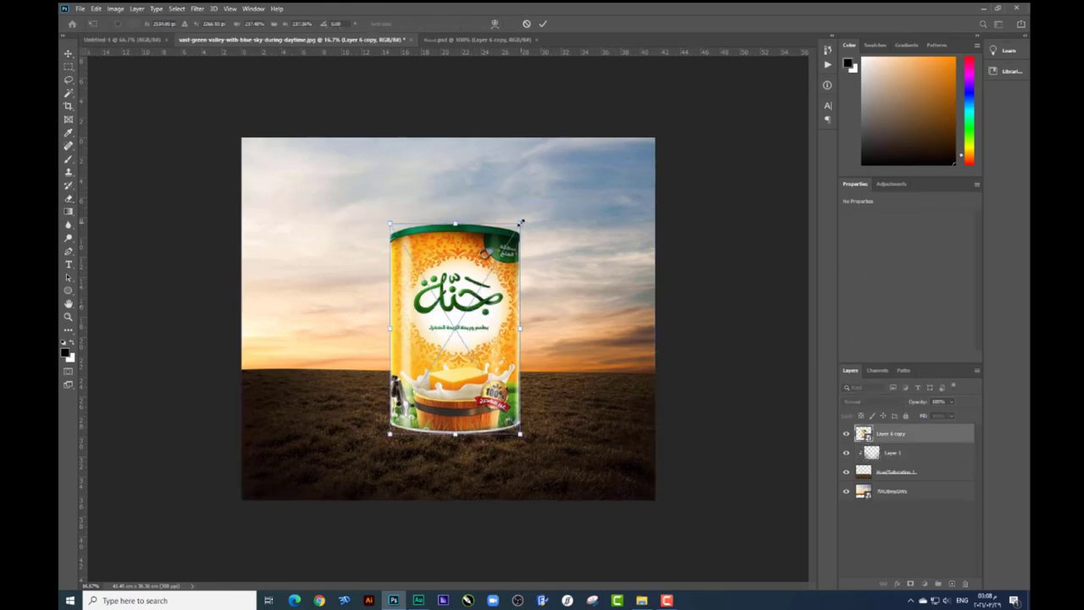
left_click_drag(517, 222, 517, 227)
key("Return")
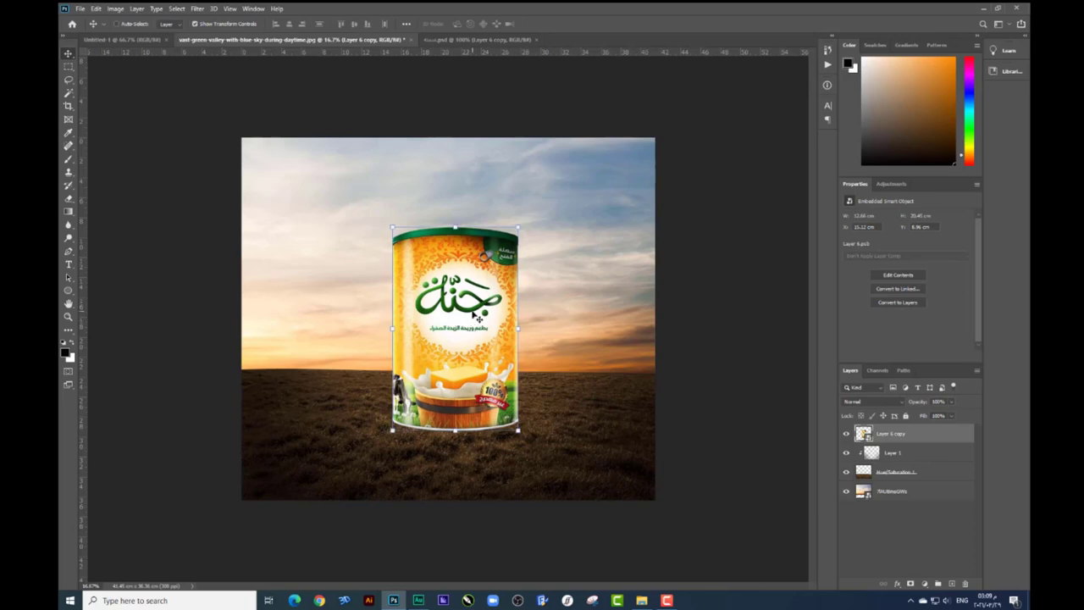
Bring the roast chicken image into the field scene as a smart object
left_click(642, 600)
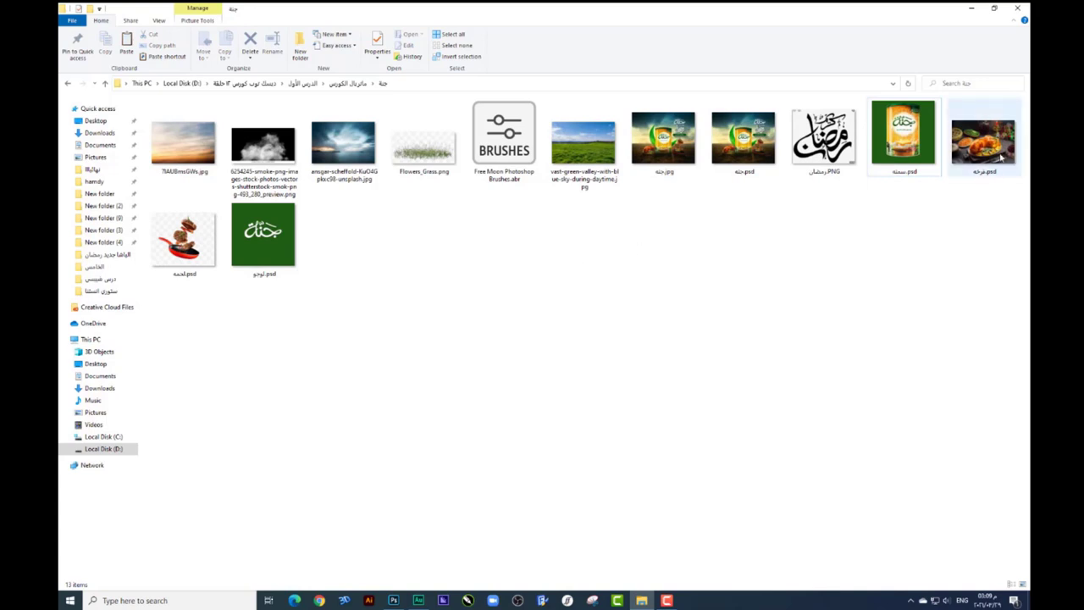
key("alt+Tab")
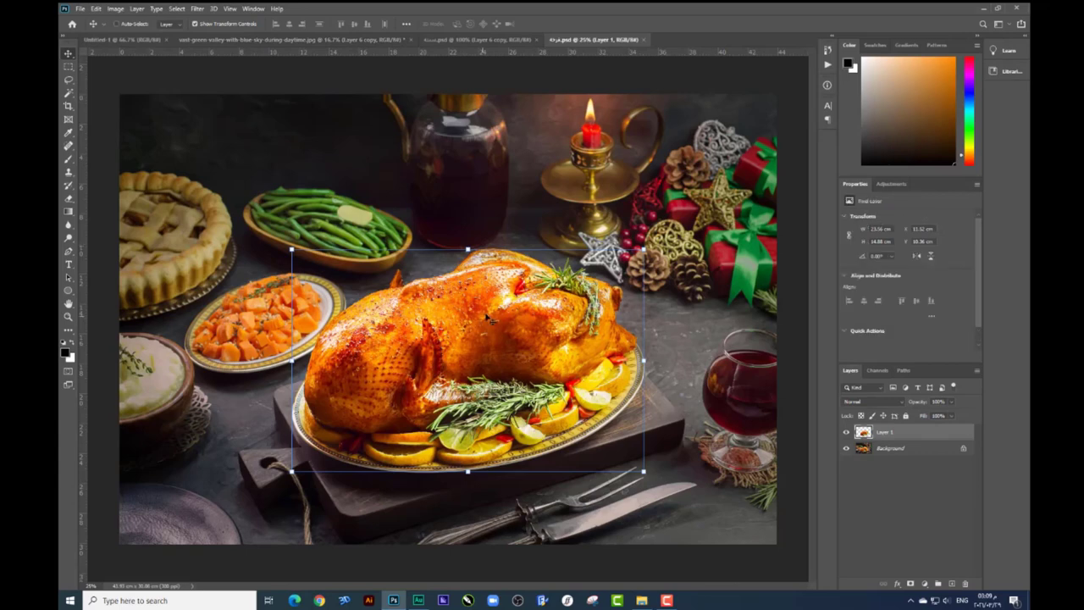
left_click_drag(492, 302, 259, 39)
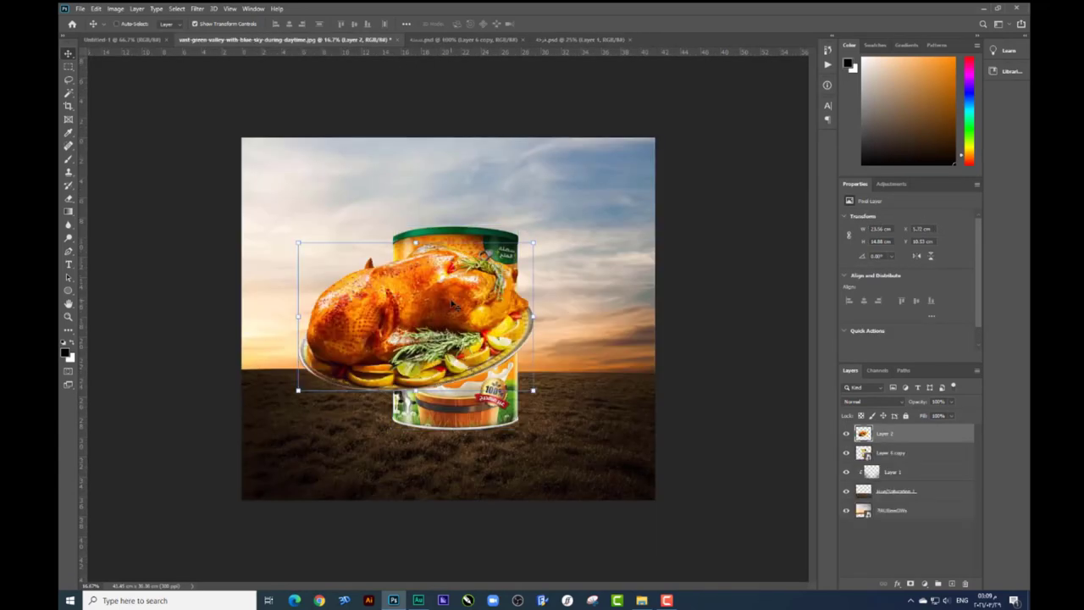
left_click_drag(258, 39, 567, 304)
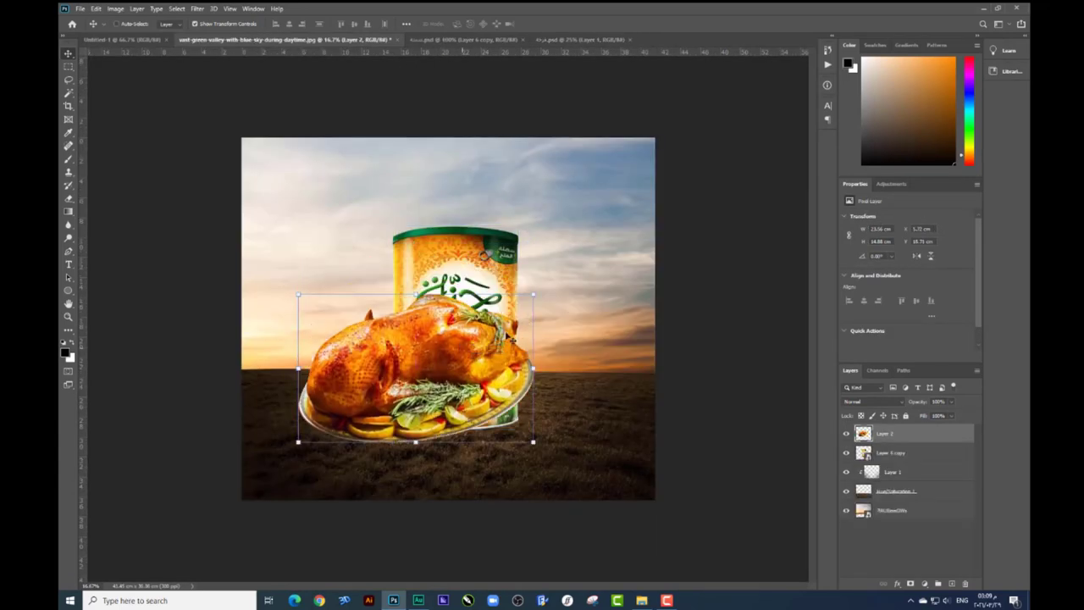
right_click(884, 432)
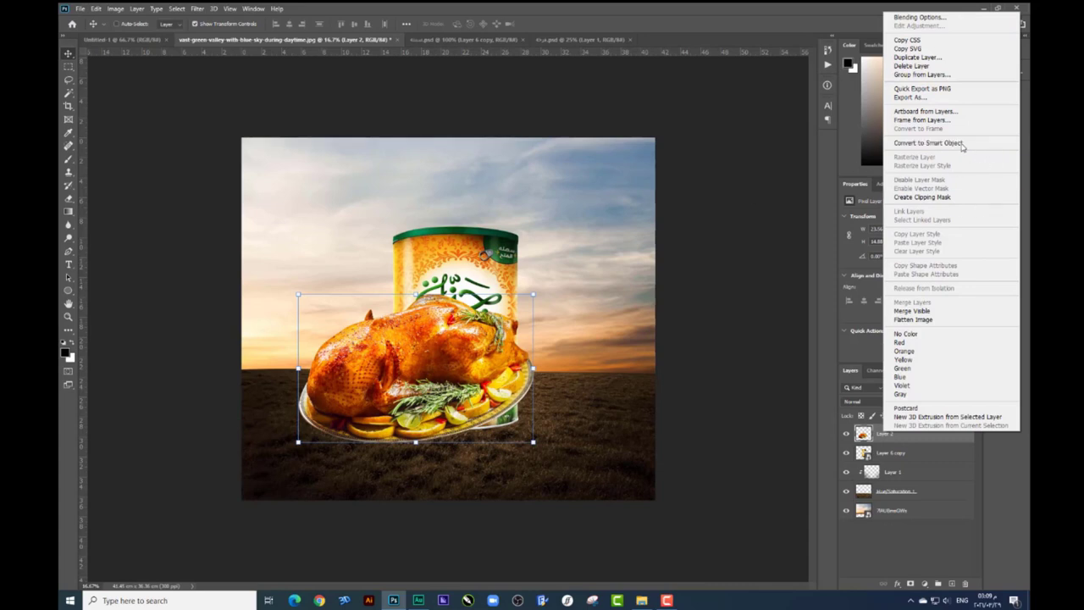
left_click(948, 142)
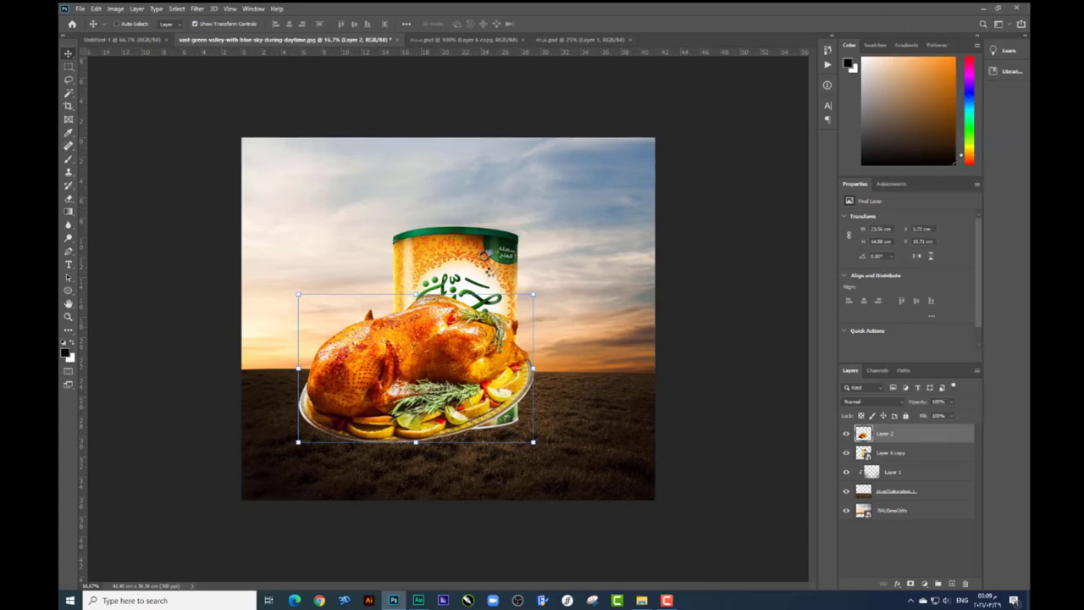
Scale the chicken down to the lower left and place its layer behind the can
key("ctrl+t")
left_click_drag(533, 295, 417, 377)
key("Return")
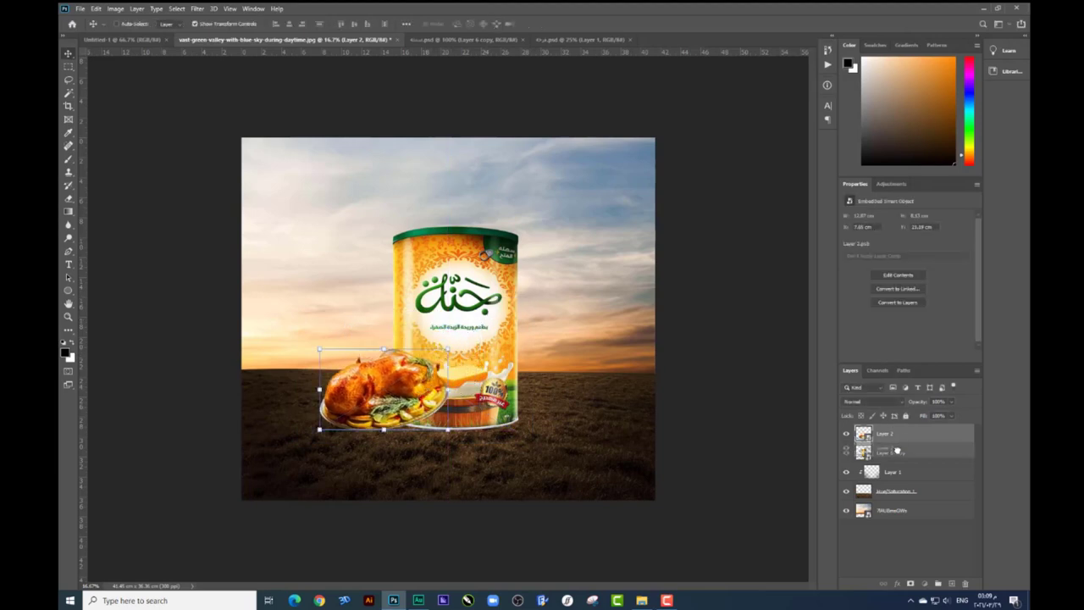
left_click_drag(895, 450, 896, 457)
key("ctrl+t")
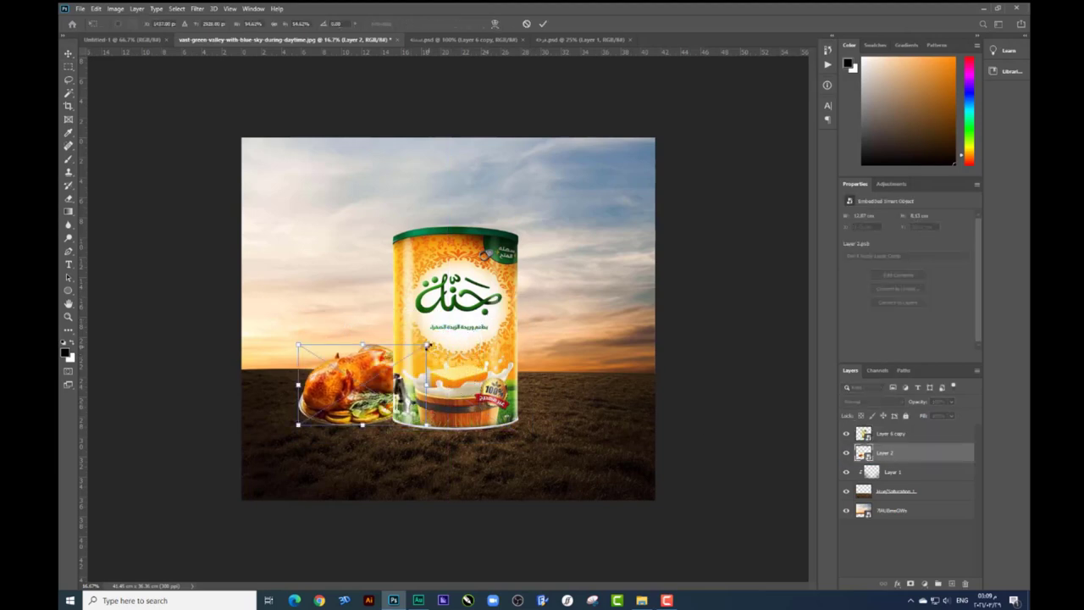
left_click_drag(447, 349, 407, 371)
key("Return")
key("ctrl+t")
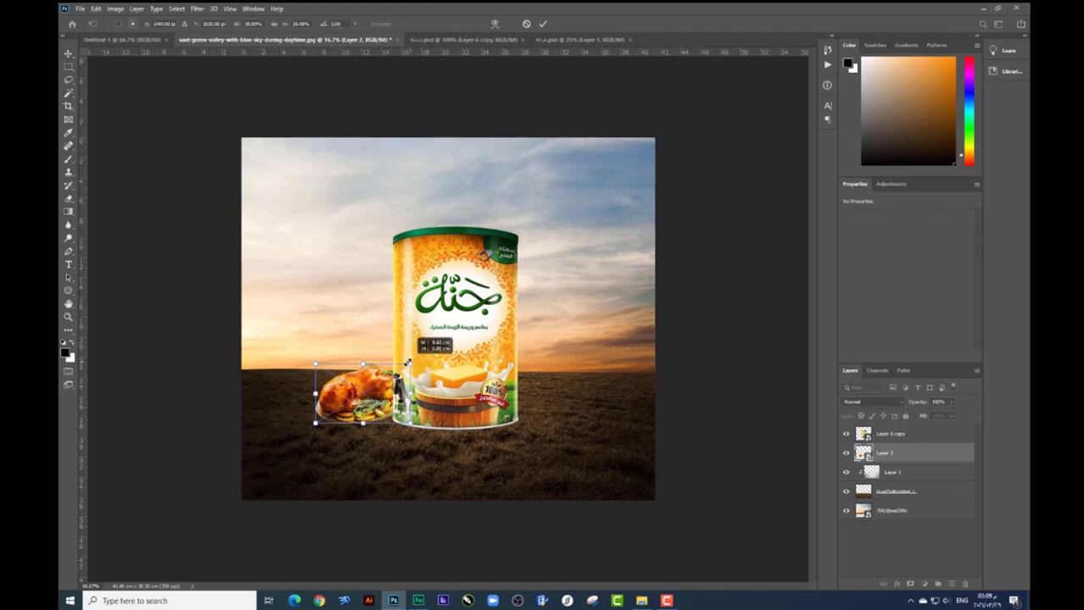
key("Return")
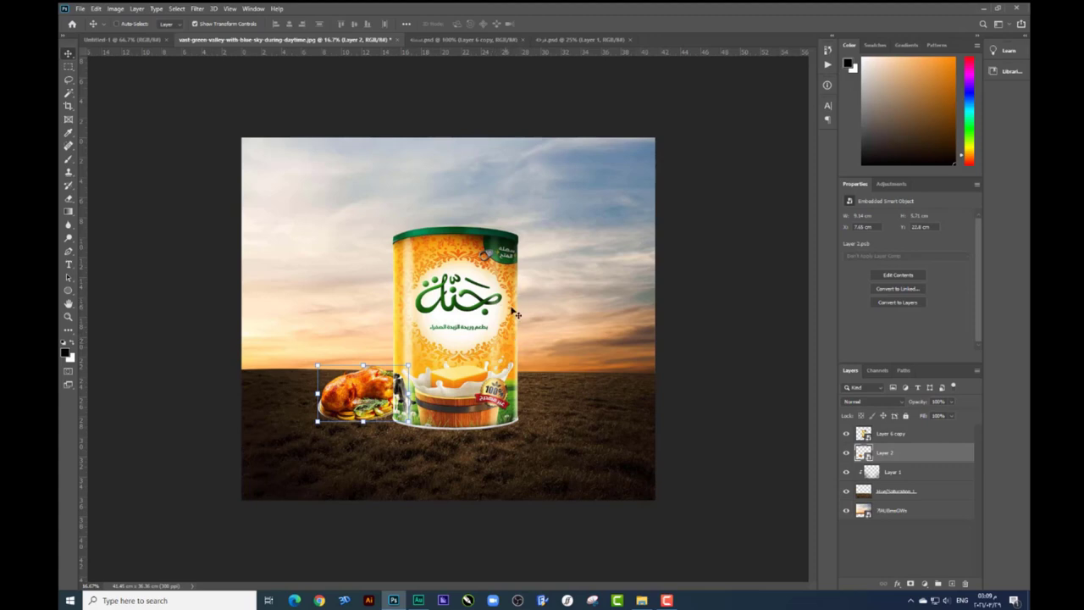
Enlarge the chicken plate slightly beside the can
left_click(479, 284, "ctrl")
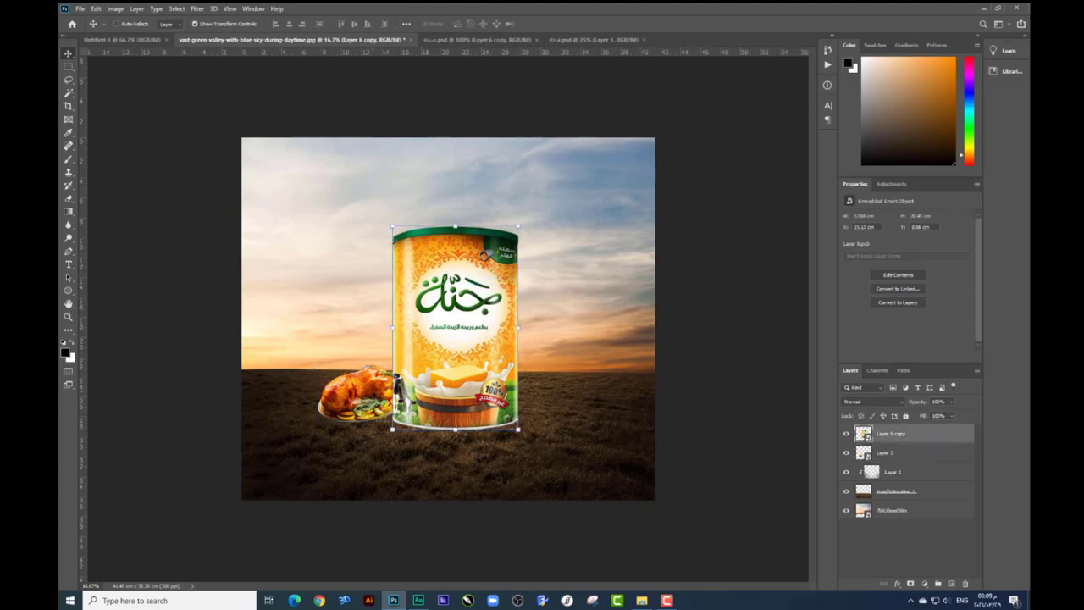
left_click(364, 391, "ctrl")
key("ctrl+t")
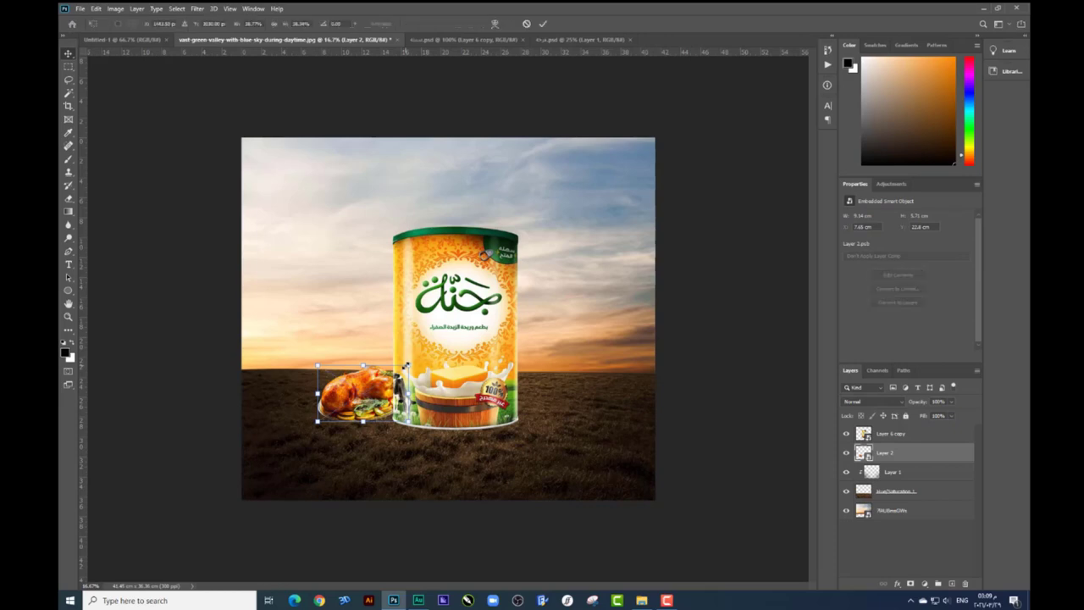
left_click_drag(405, 366, 410, 362)
key("Return")
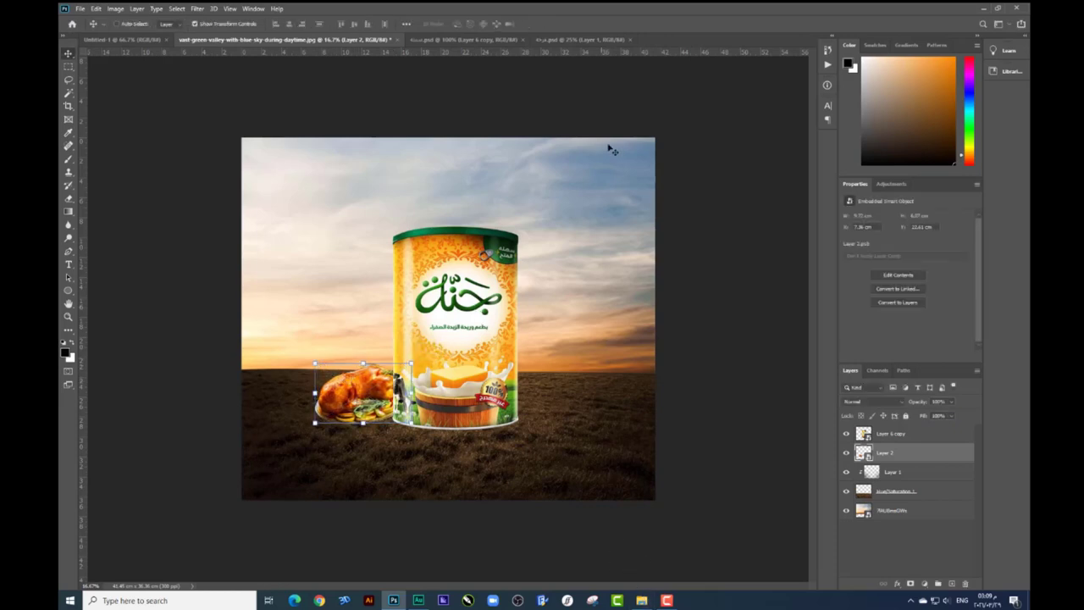
left_click(641, 599)
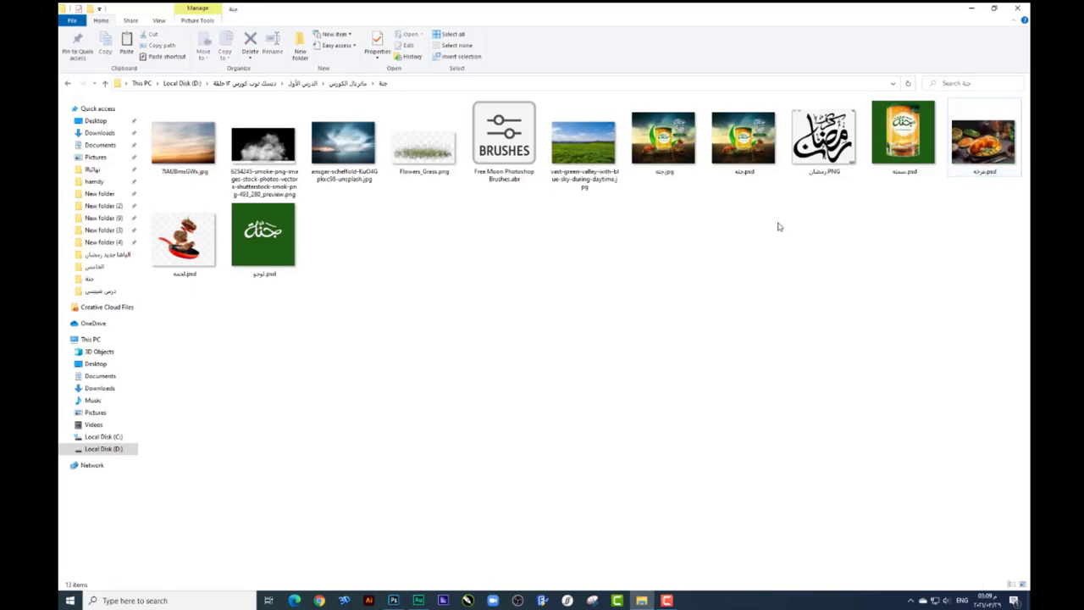
Bring the frying-pan image into the sunset scene as a smart object
key("alt+Tab")
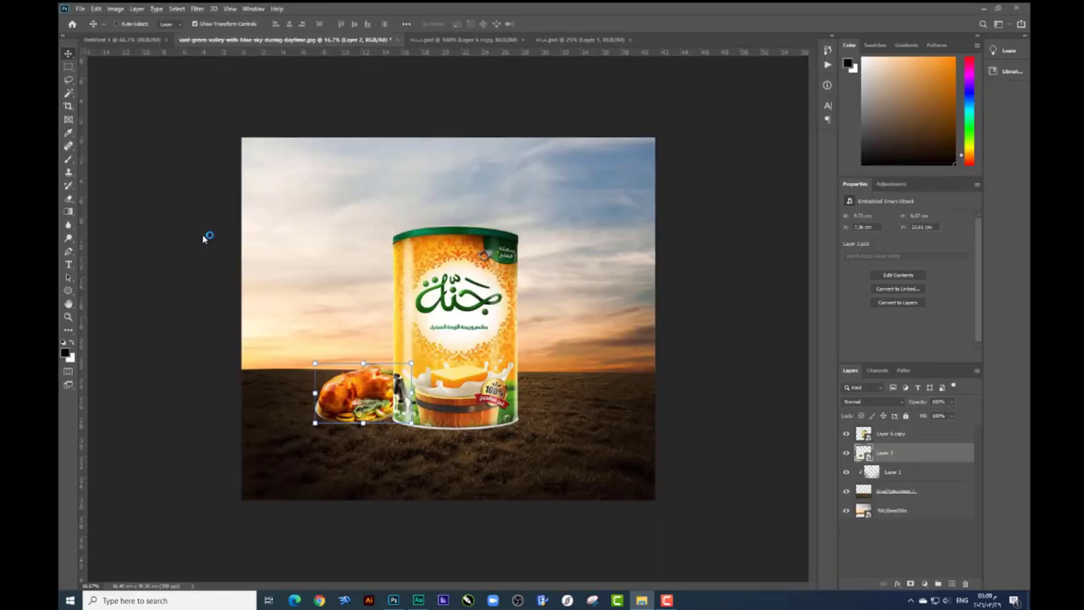
left_click(690, 38)
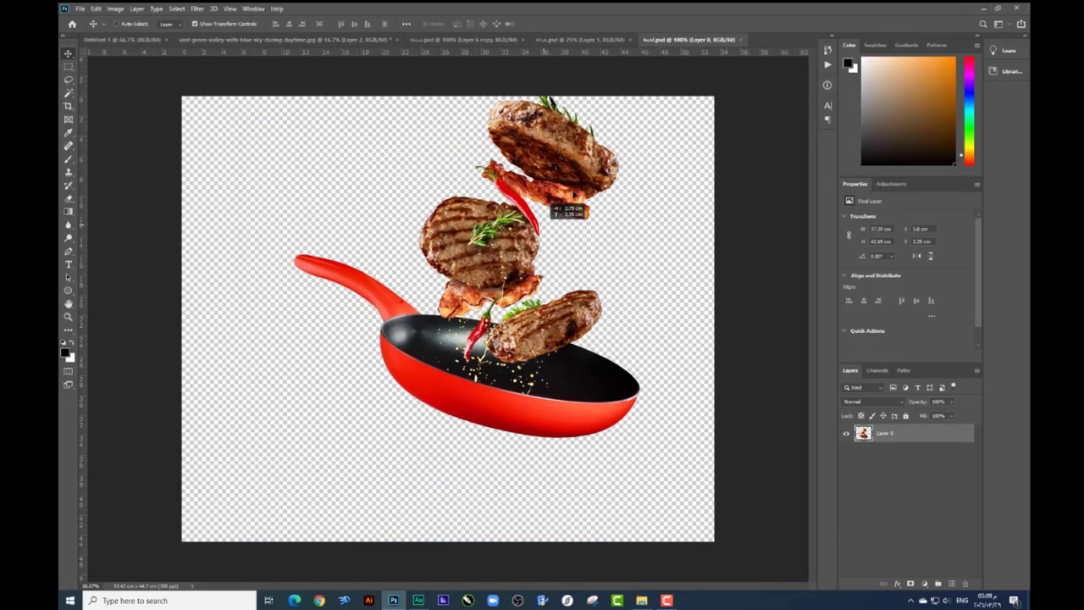
left_click_drag(402, 288, 475, 45)
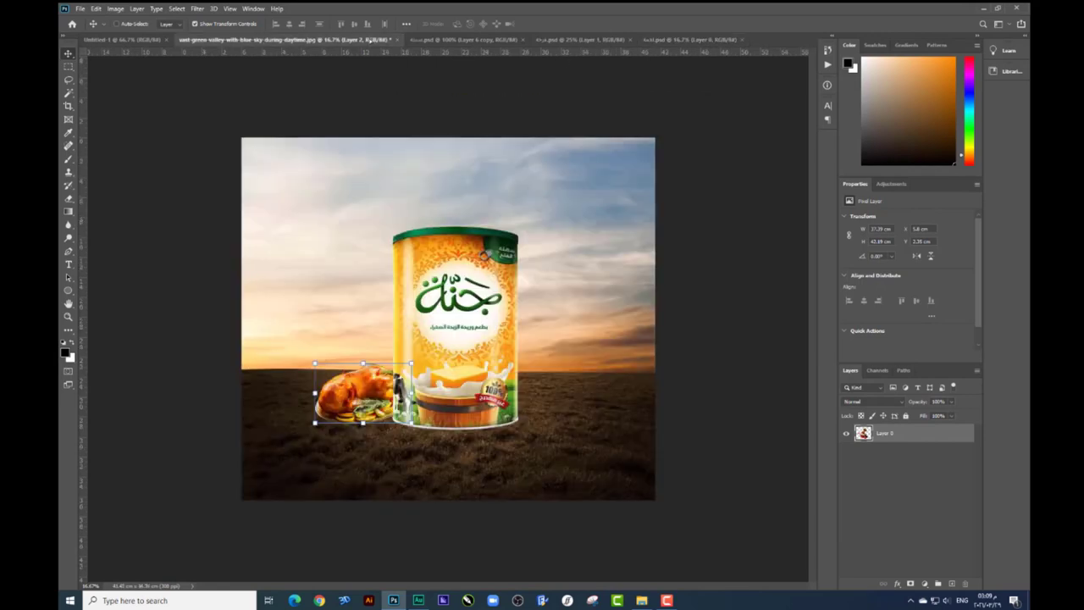
left_click_drag(370, 40, 557, 358)
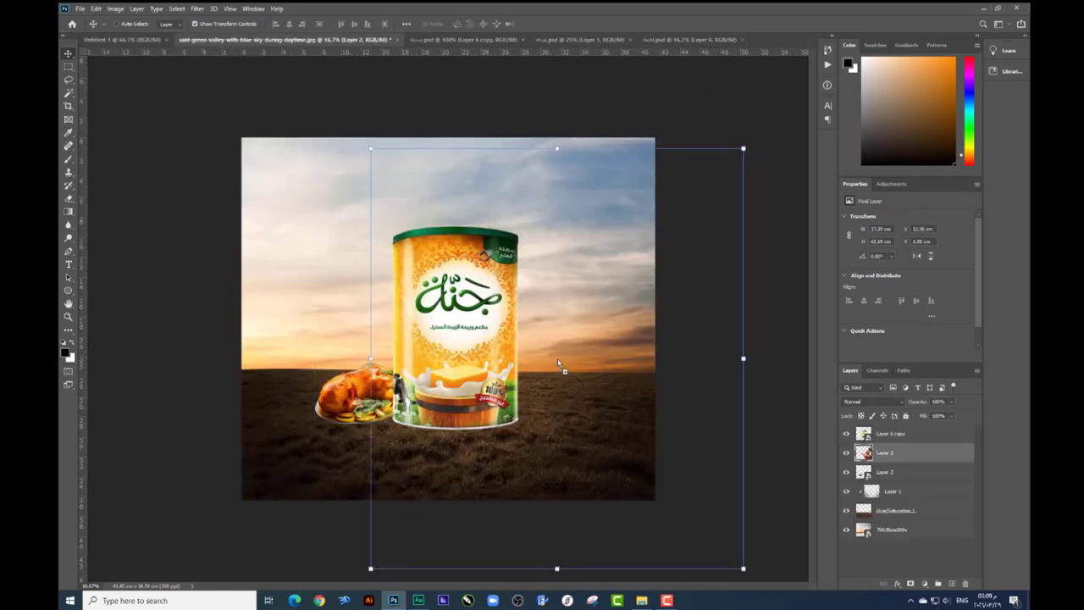
right_click(894, 454)
left_click(928, 164)
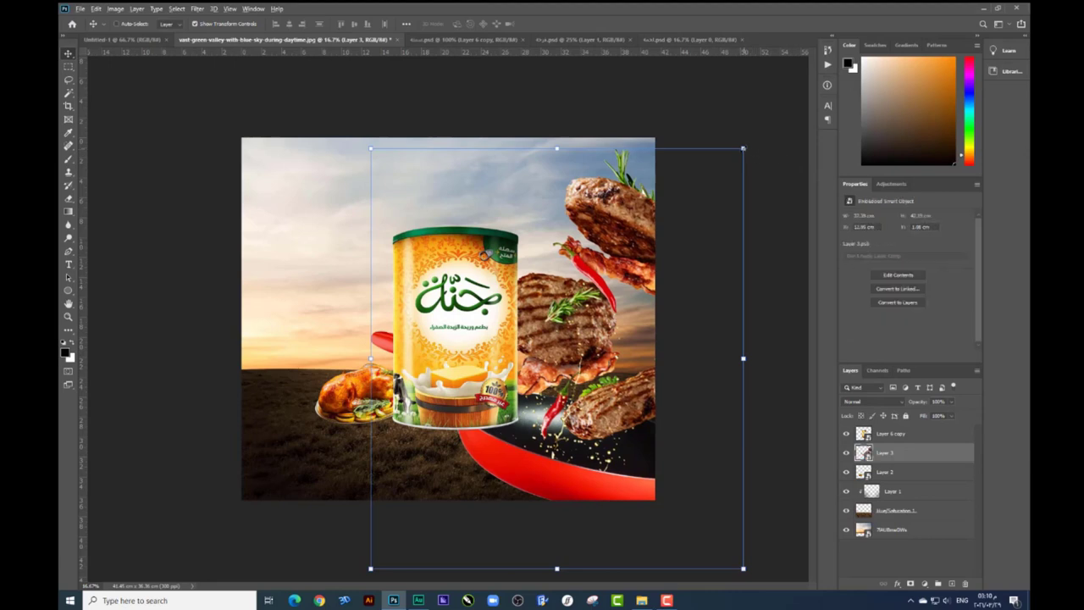
Shrink the frying pan to sit right of the can and nudge the chicken left
left_click_drag(742, 149, 586, 356)
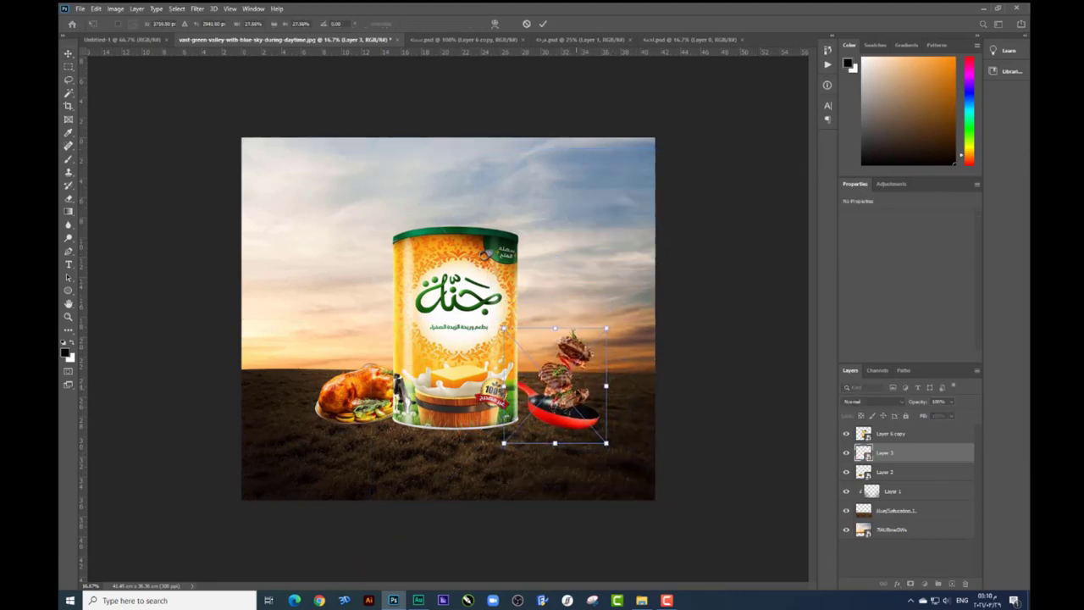
key("Return")
left_click_drag(584, 381, 578, 381)
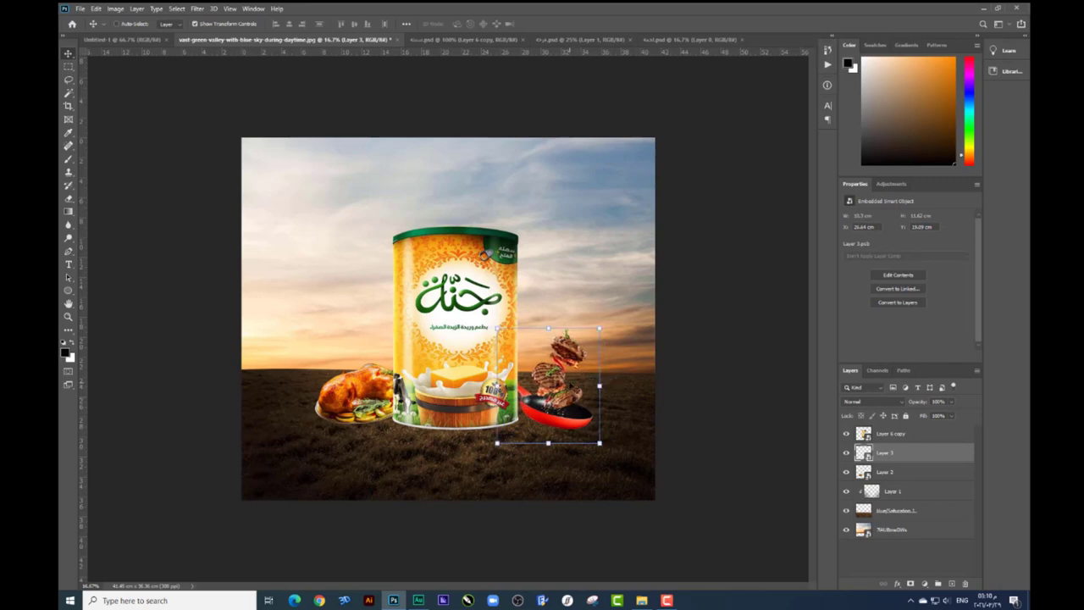
left_click_drag(399, 386, 394, 387)
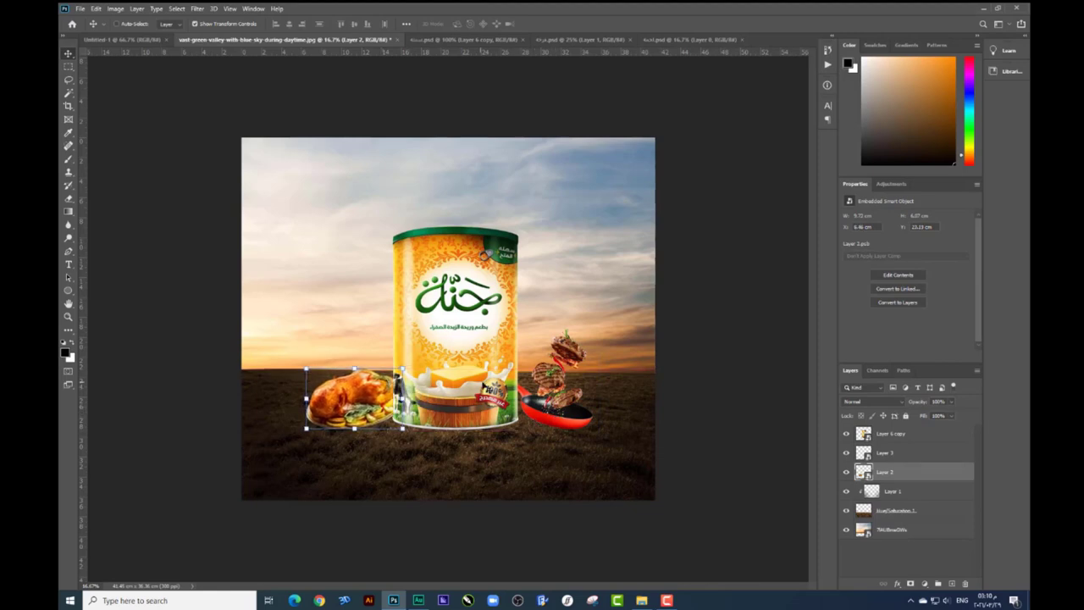
key("alt+bracketright")
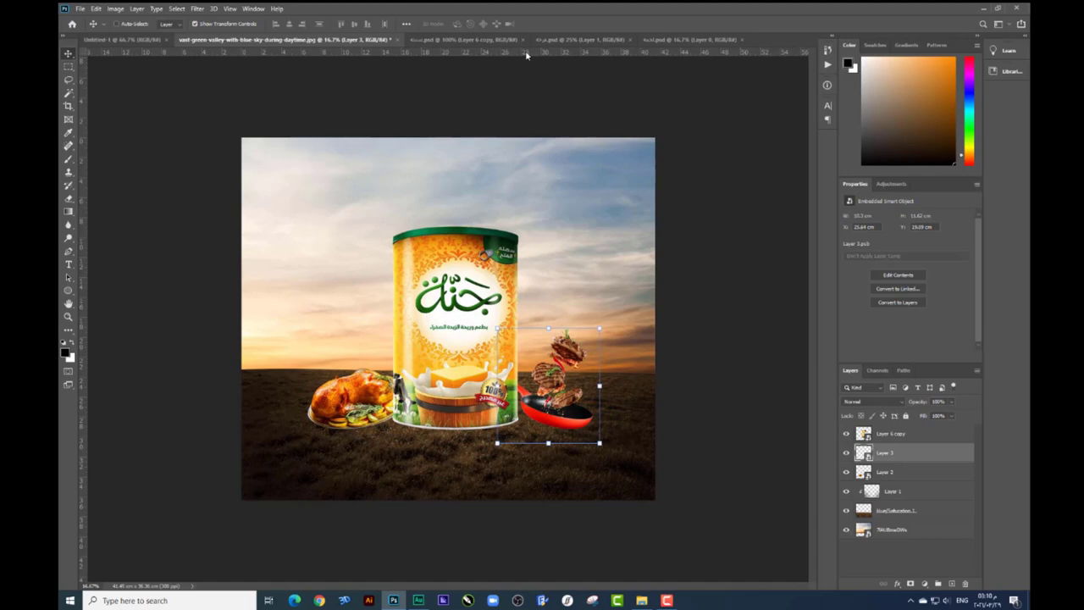
Pull a horizontal guide from the top ruler and lower it below the scene
left_click_drag(526, 55, 489, 429)
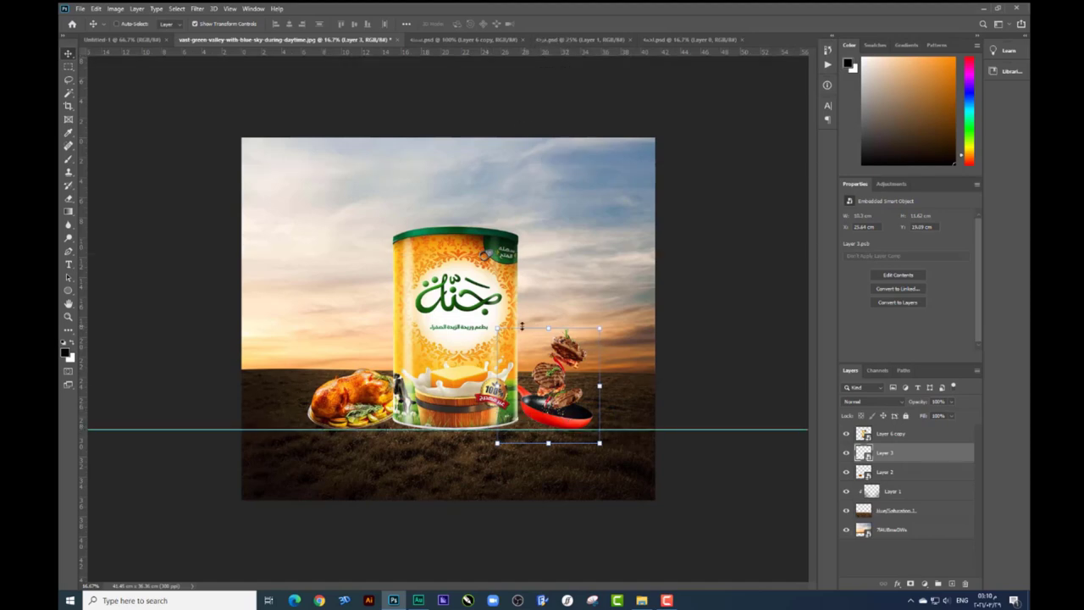
key("ctrl+t")
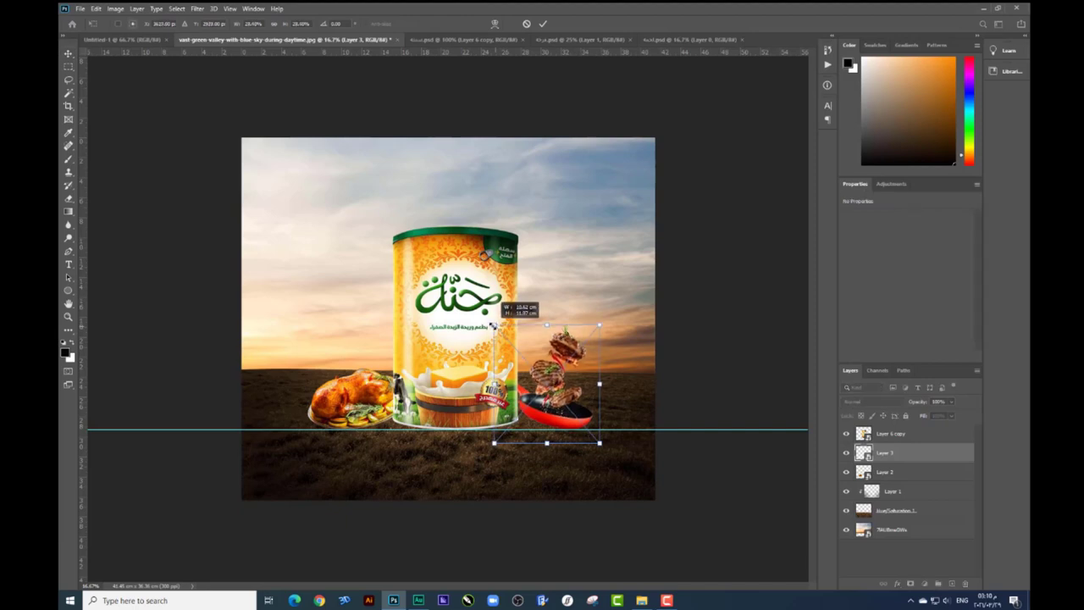
key("Return")
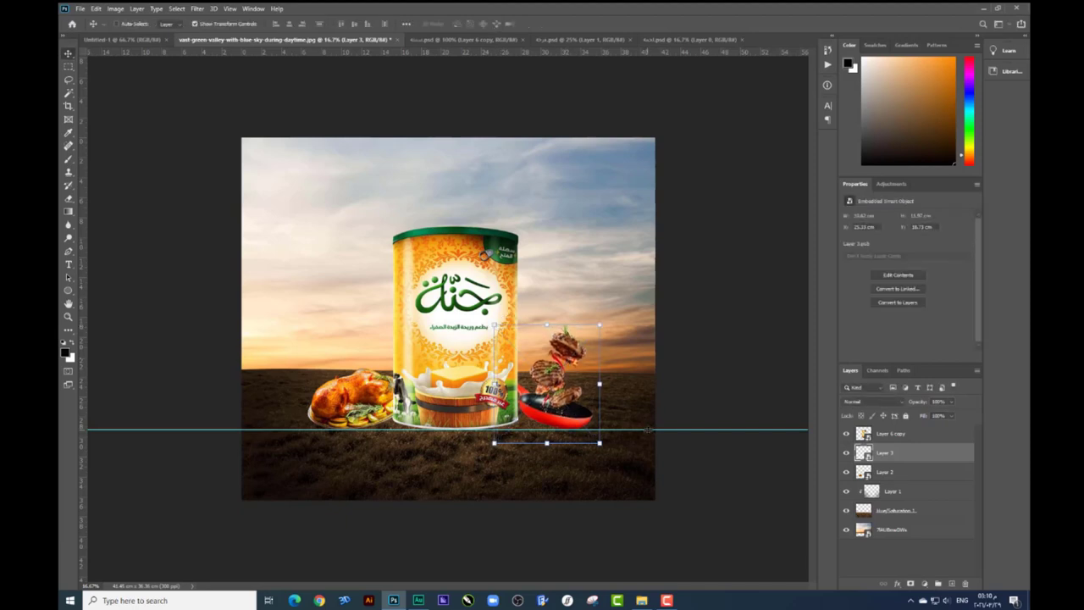
left_click_drag(647, 429, 647, 570)
left_click(447, 292)
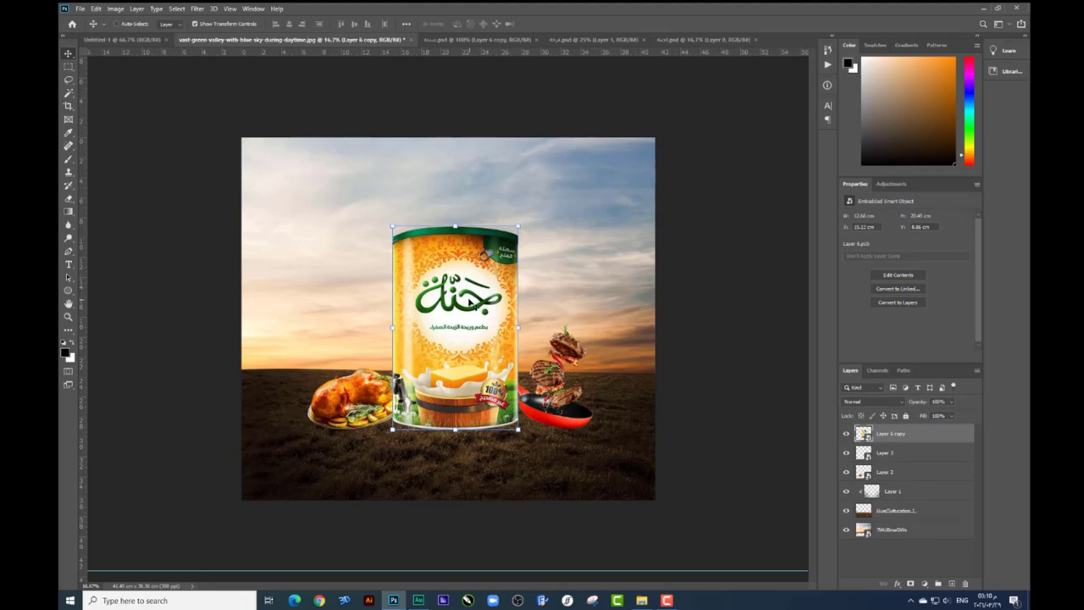
Duplicate the can, move the copy below it, and flip it upside down under the can
right_click(472, 303)
left_click(482, 309)
key("ctrl+j")
left_click_drag(481, 252, 388, 253)
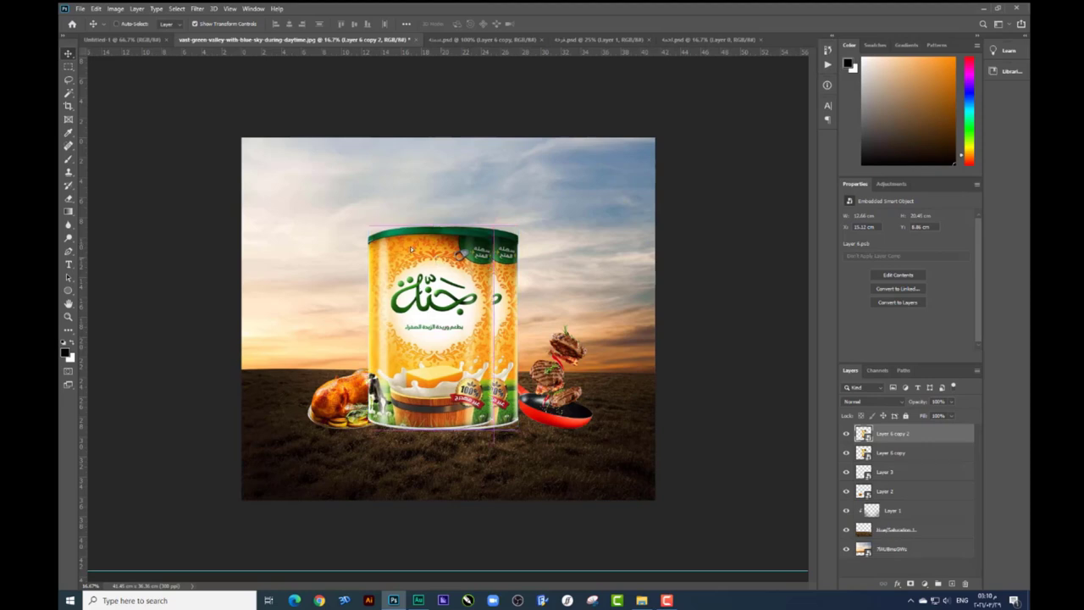
key("ctrl+z")
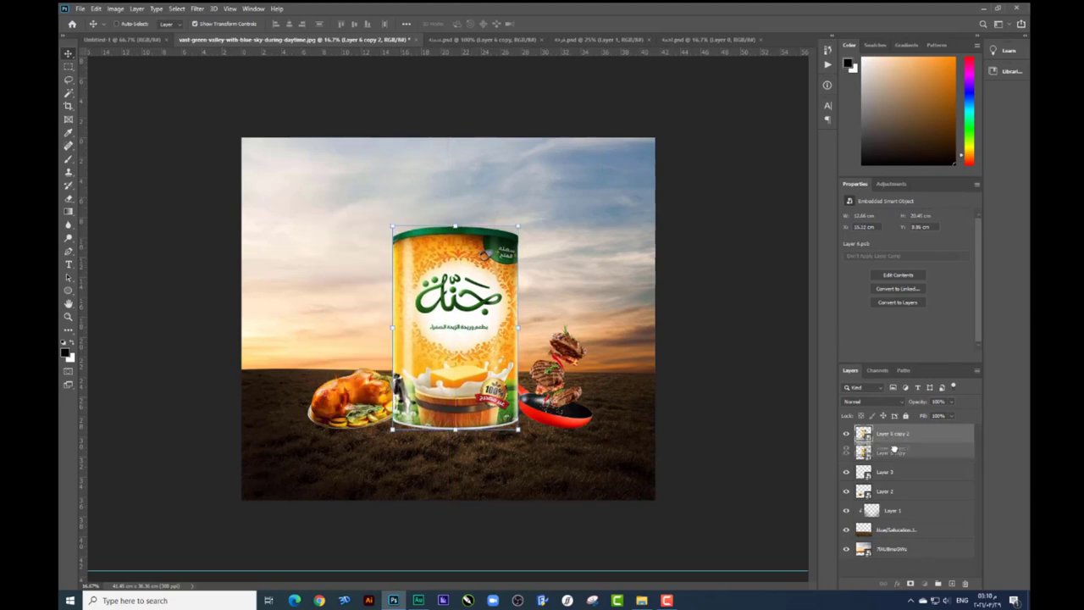
left_click_drag(894, 432, 894, 462)
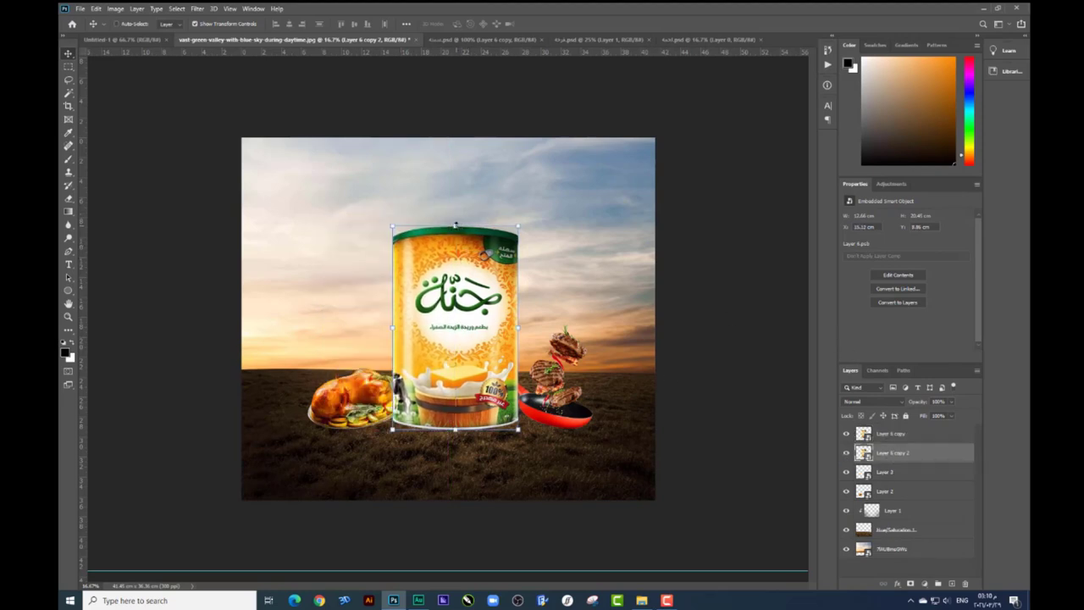
left_click_drag(456, 224, 455, 578)
left_click_drag(455, 430, 455, 409)
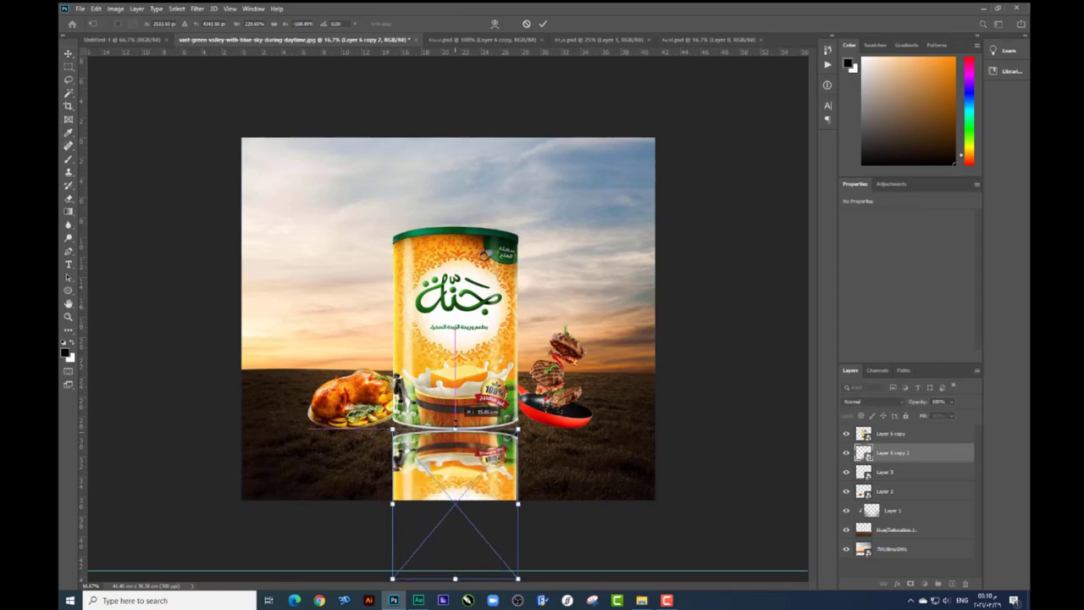
key("ctrl+minus")
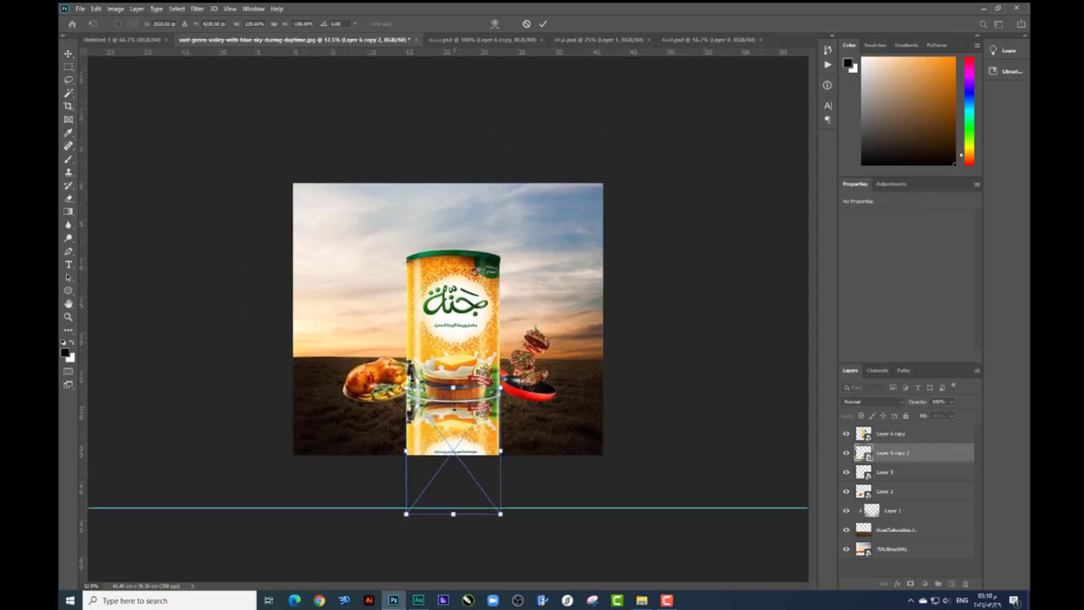
left_click_drag(453, 522, 453, 549)
key("Return")
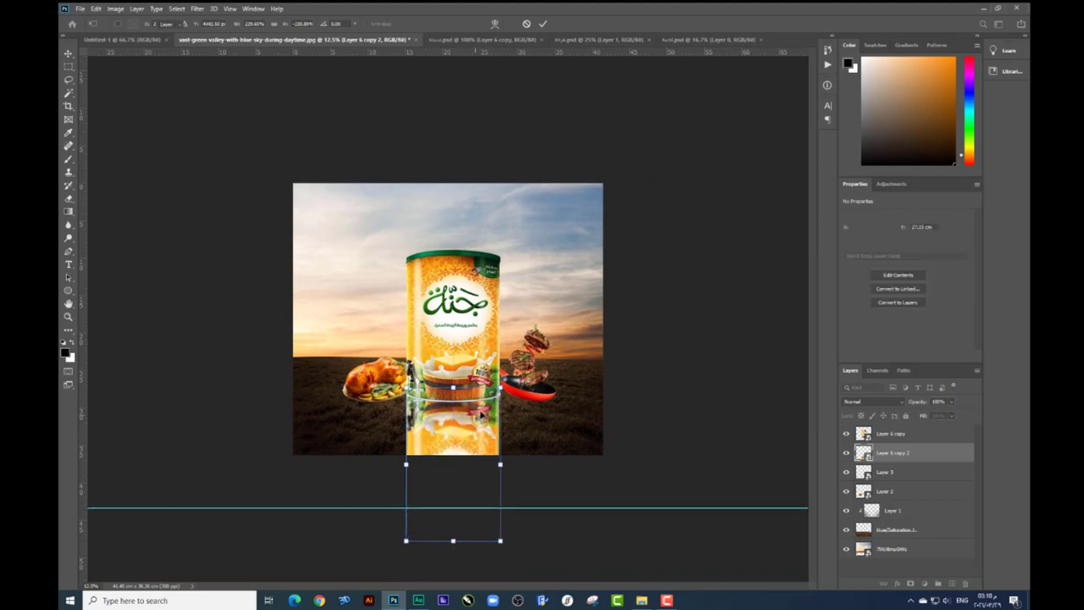
Blacken the flipped copy with Hue/Saturation Lightness -100
key("ctrl+u")
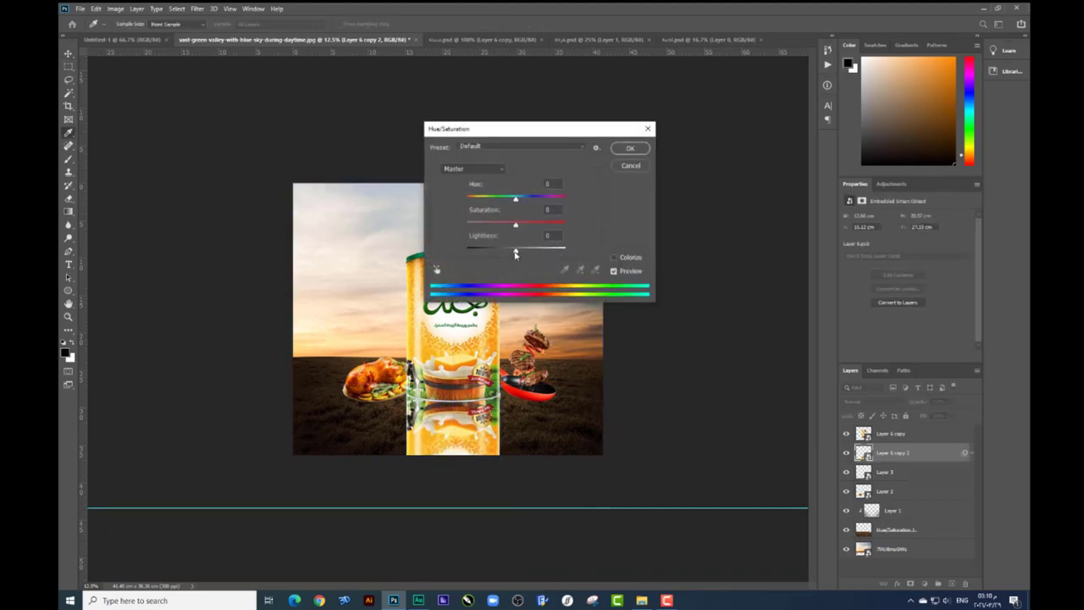
left_click_drag(516, 251, 397, 248)
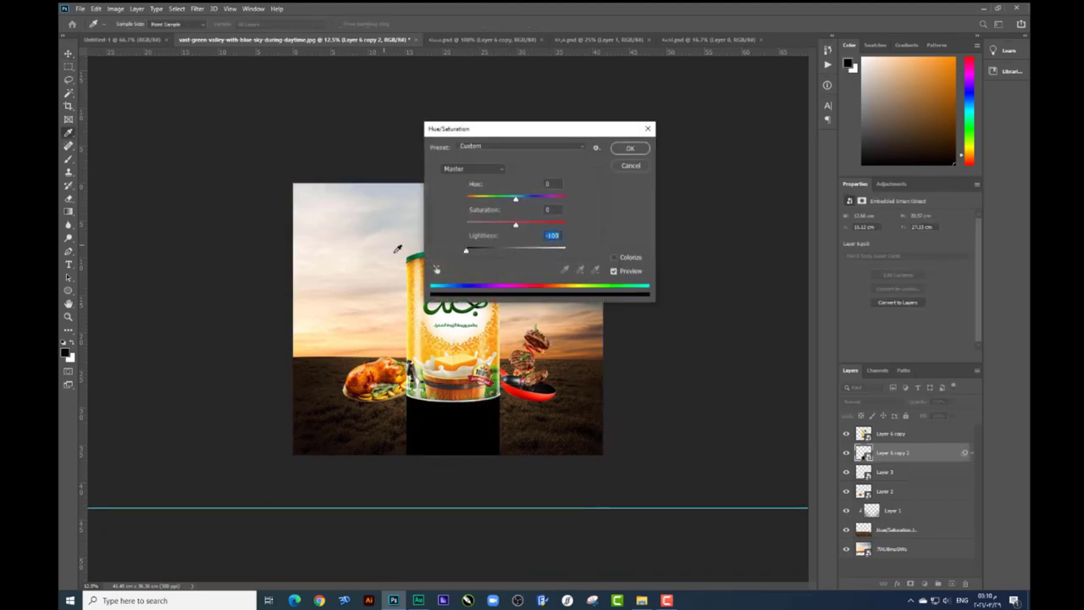
left_click(629, 149)
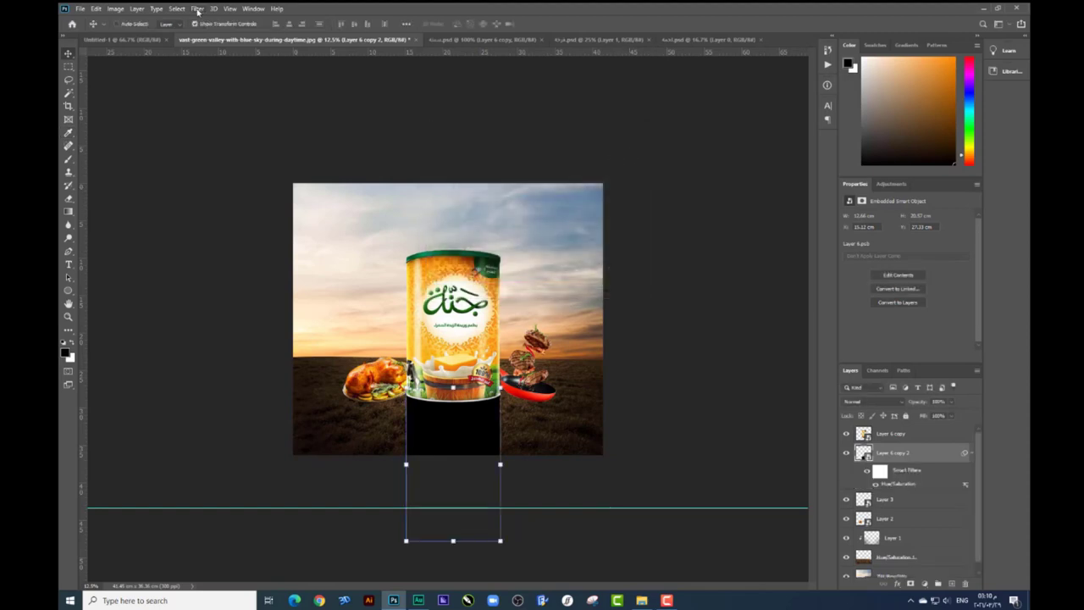
left_click(197, 8)
mouse_move(204, 122)
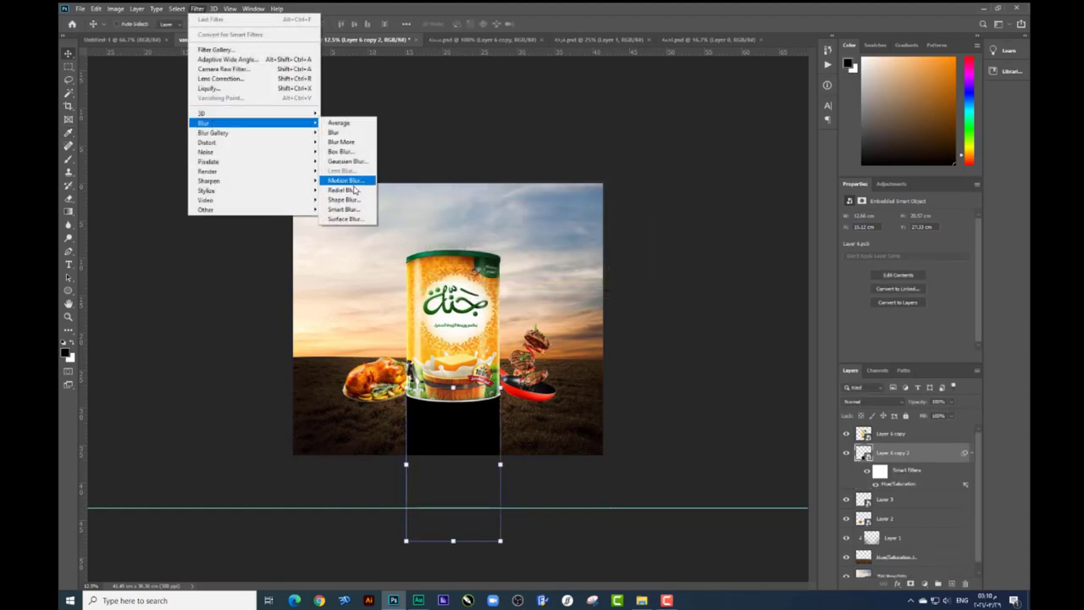
Apply Motion Blur to the shadow at about -6° angle and roughly 270 px distance
left_click(347, 182)
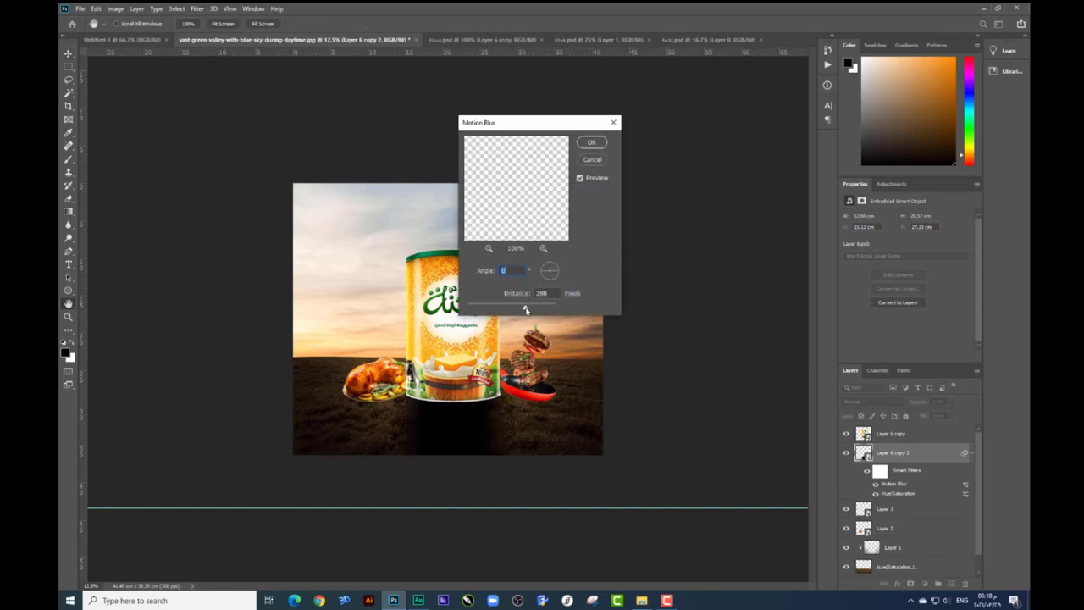
key("Tab")
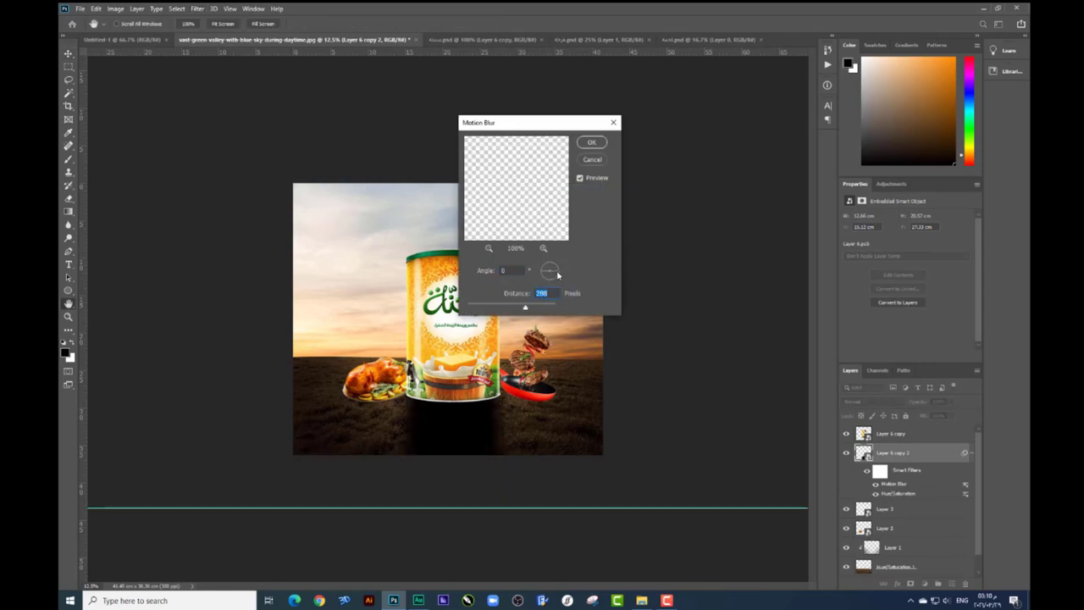
left_click_drag(554, 265, 550, 278)
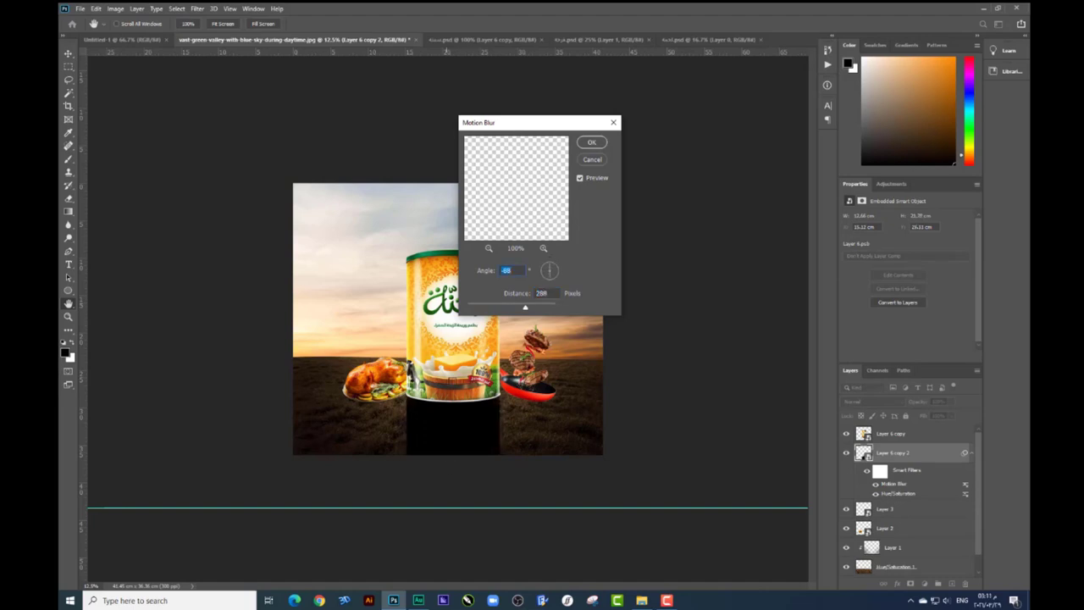
key("Tab")
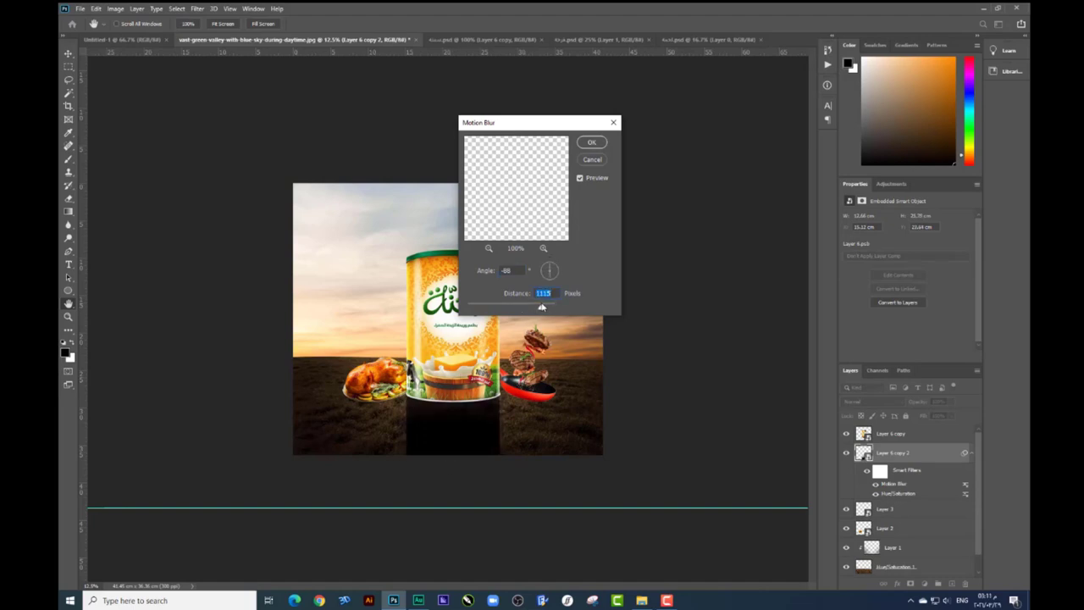
mouse_move(545, 309)
left_mouse_down()
mouse_move(535, 308)
mouse_move(564, 272)
left_mouse_up()
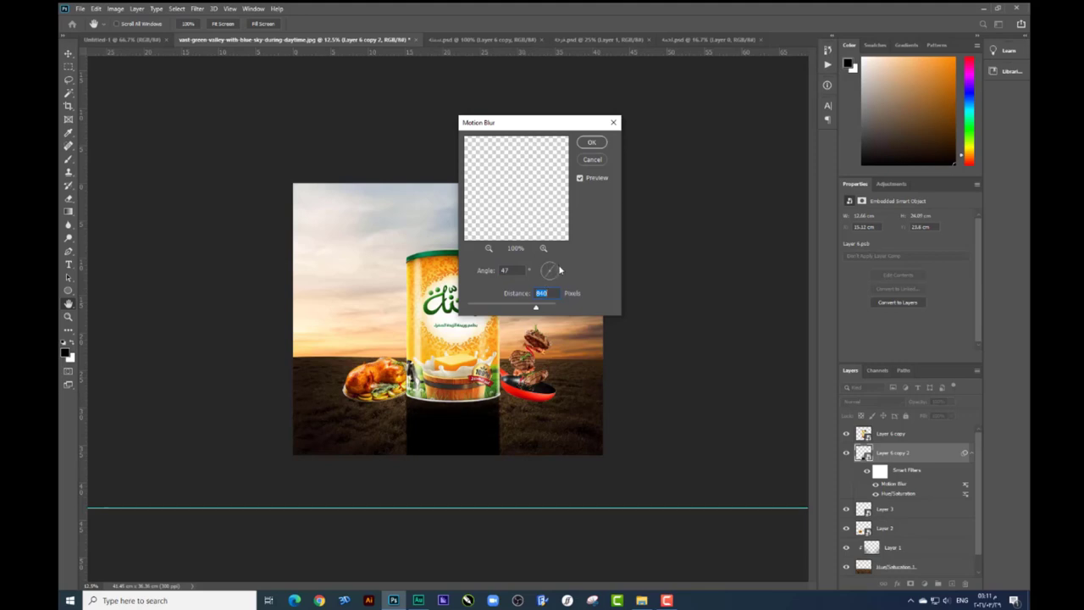
left_click(566, 272)
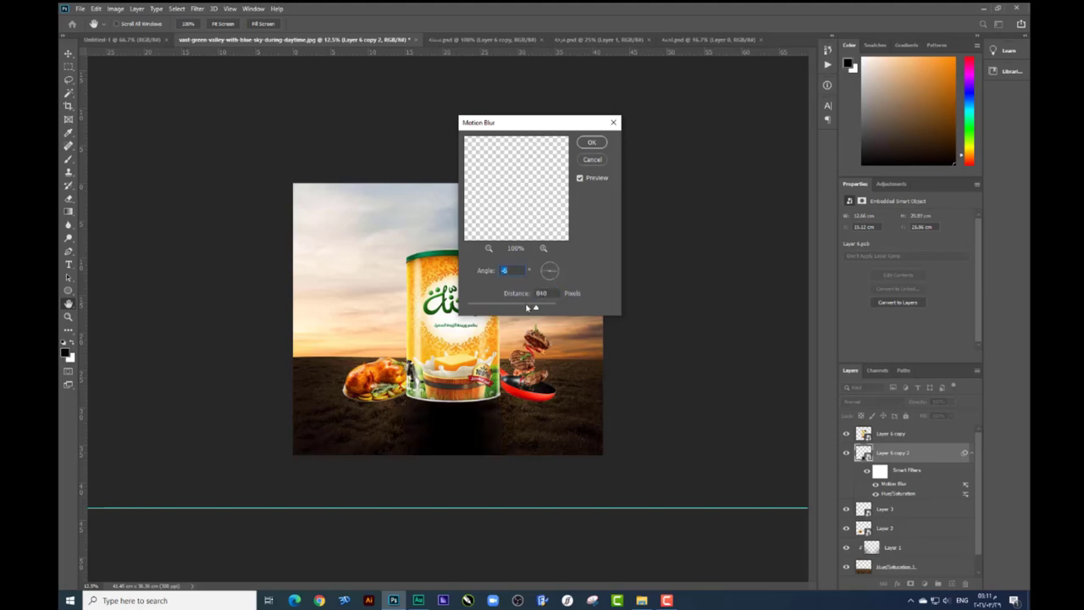
left_click_drag(527, 308, 522, 310)
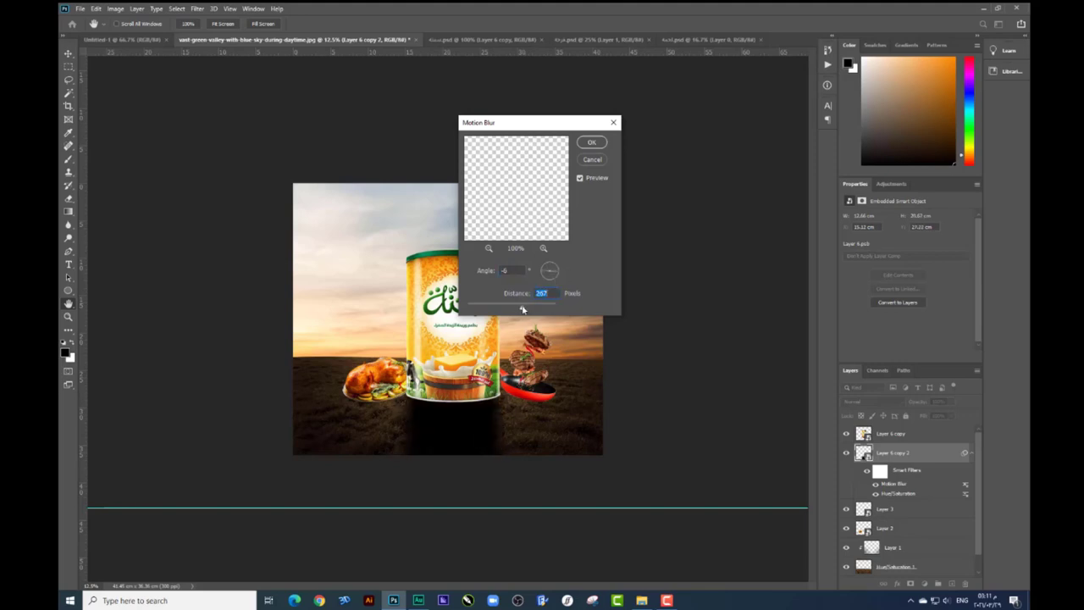
key("Return")
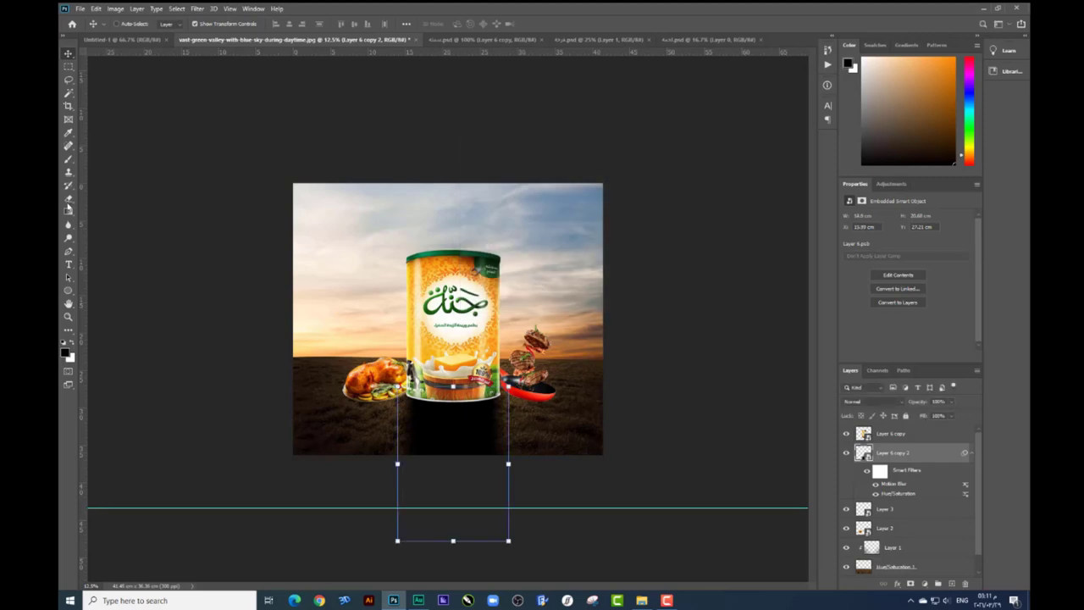
Rasterize the blurred shadow smart object under the can and set the eraser brush size
key("e")
left_click(440, 320)
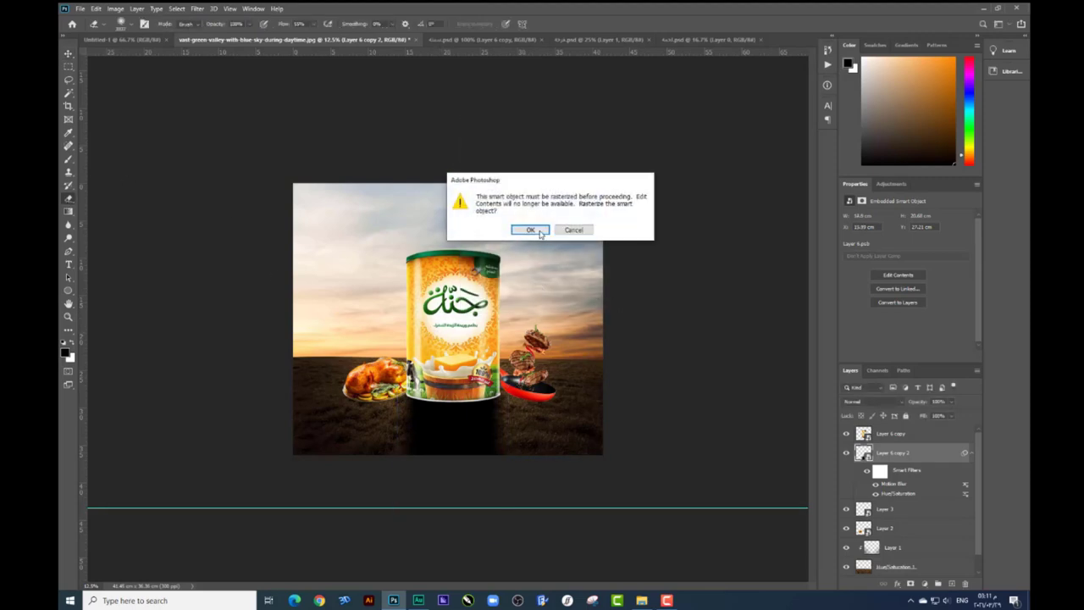
key("Return")
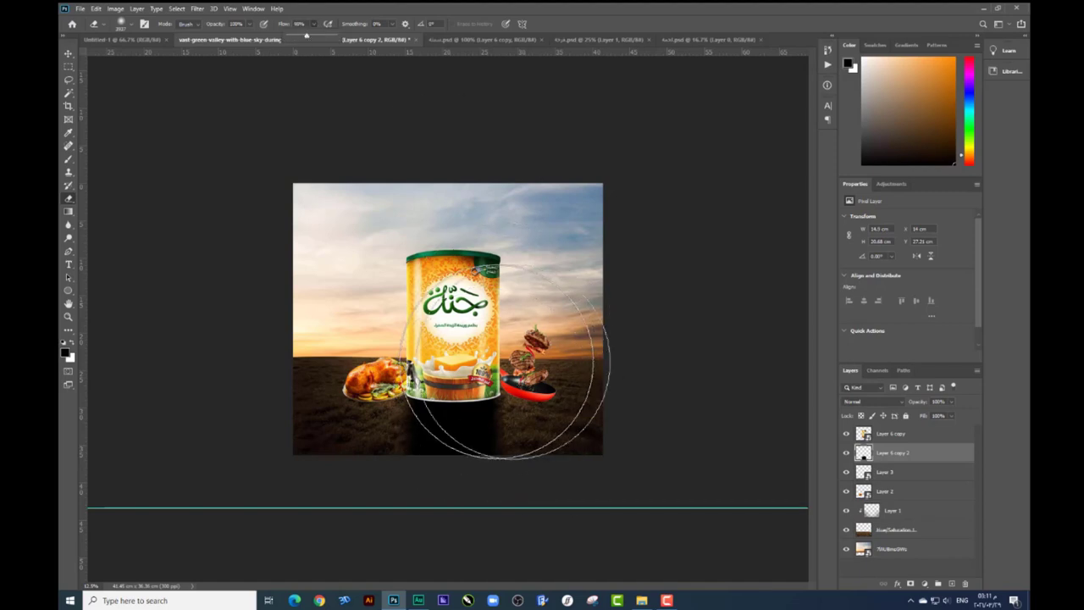
right_click(533, 364)
key("Return")
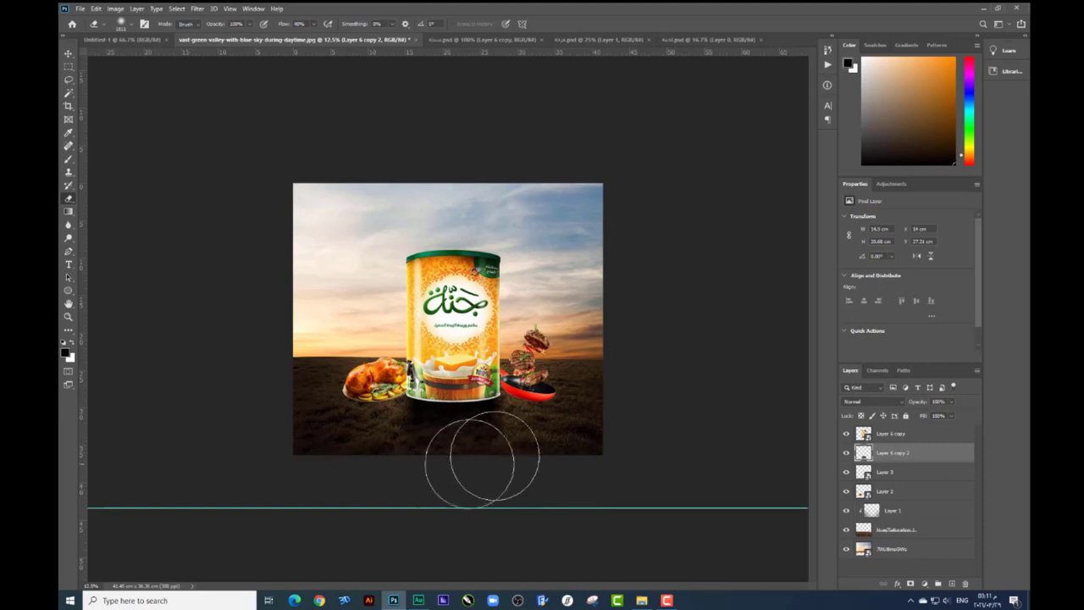
key("ctrl+plus")
key("ctrl+plus")
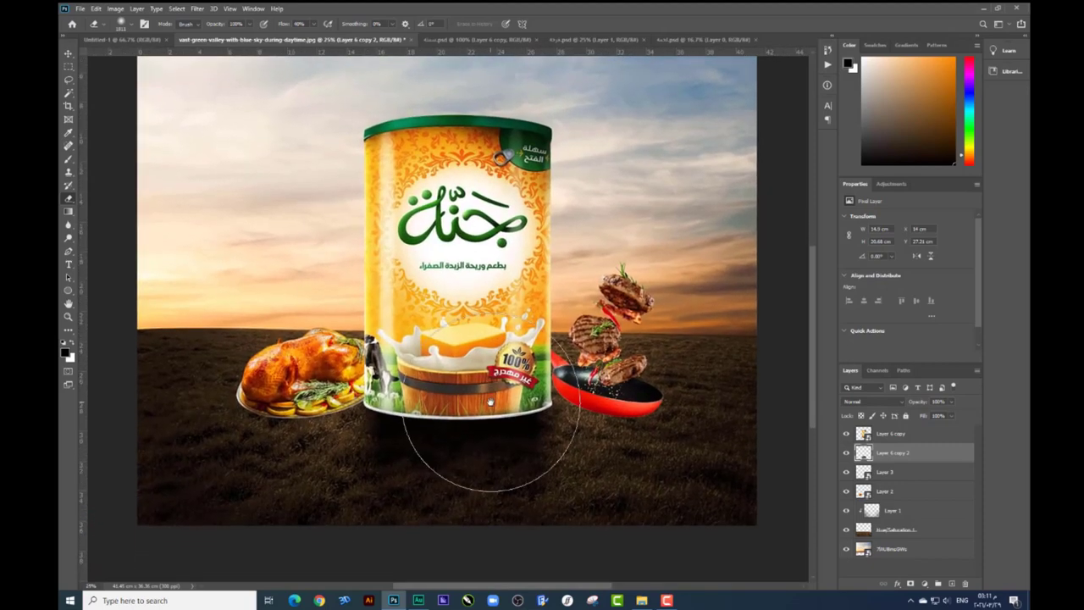
key("ctrl+minus")
Transform the can's shadow into a trapezoid that fans out wider at the bottom
key("ctrl+t")
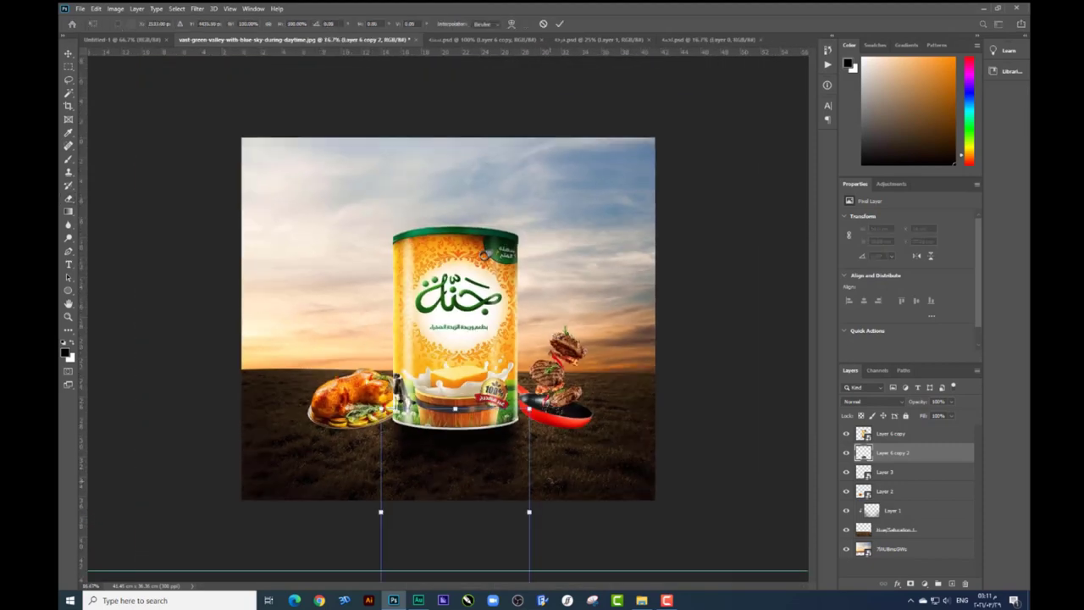
key("ctrl+minus")
left_click_drag(508, 542, 529, 546)
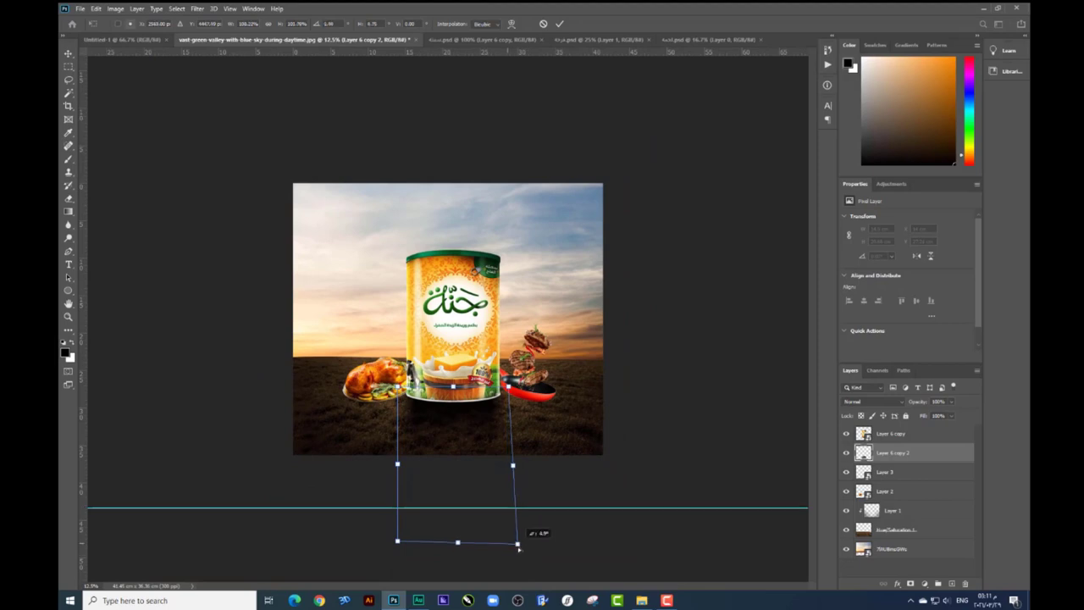
left_click_drag(400, 546, 363, 559)
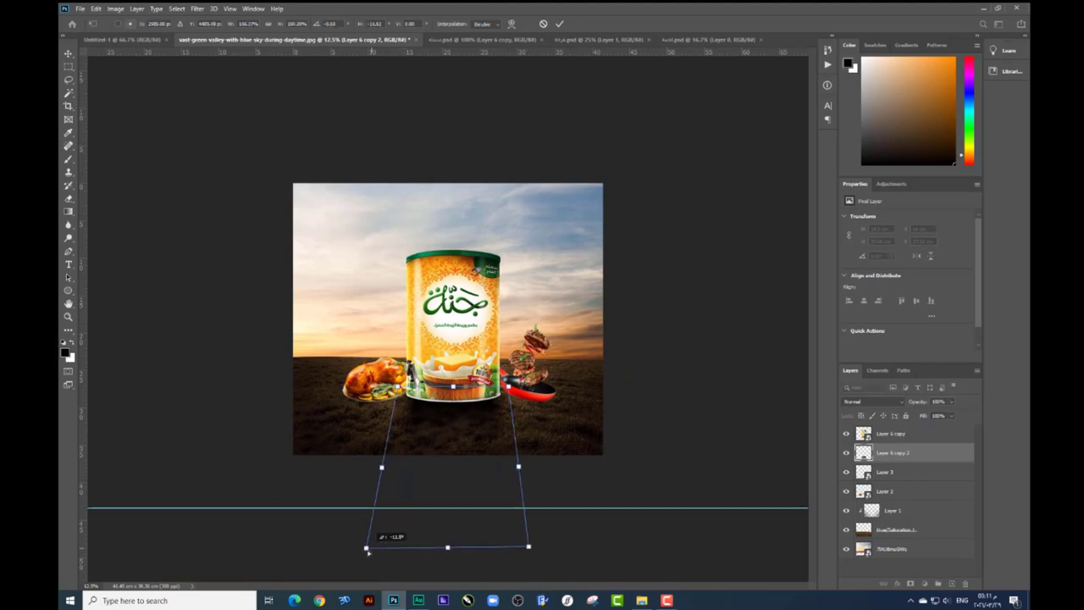
left_click_drag(446, 553, 446, 561)
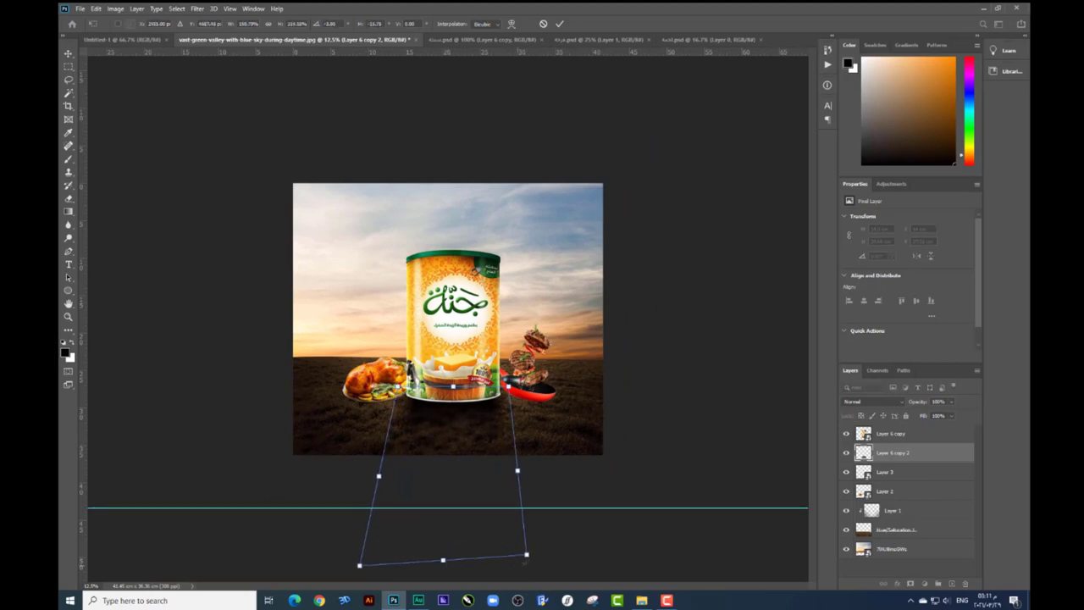
left_click_drag(529, 551, 547, 561)
left_click_drag(510, 388, 507, 387)
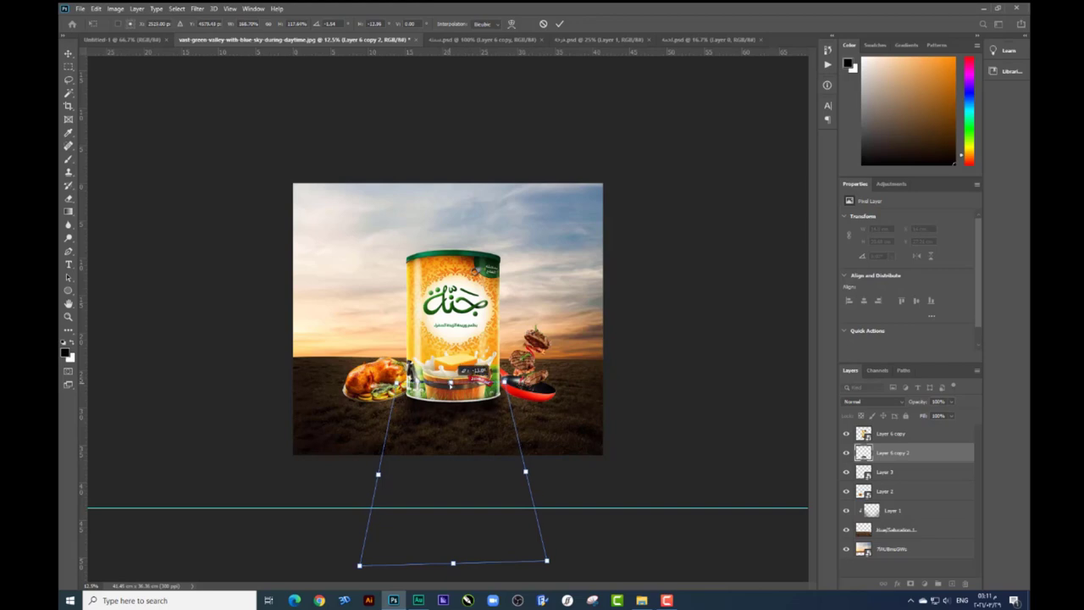
key("Return")
Adjust the eraser's brush size and hardness settings
key("e")
key("ctrl+plus")
key("ctrl+plus")
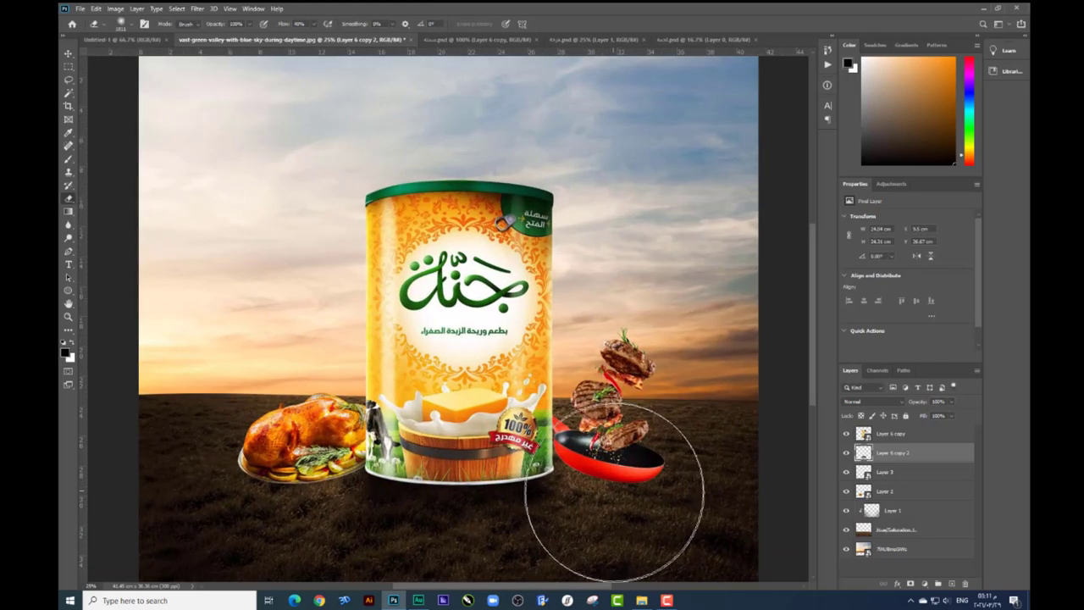
right_click(593, 424)
left_click(559, 456)
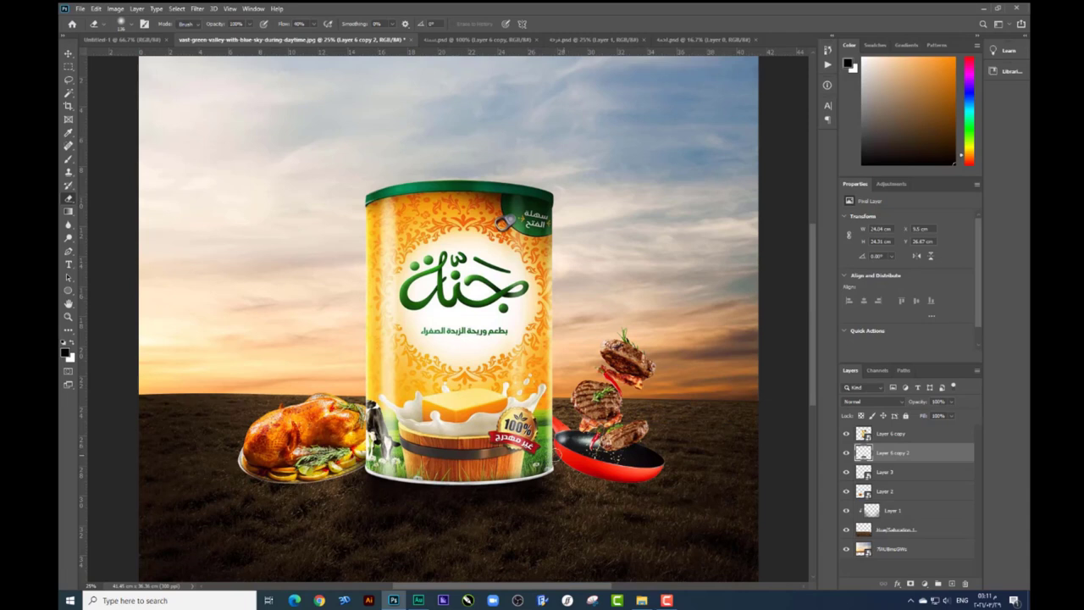
left_click_drag(324, 380, 331, 338)
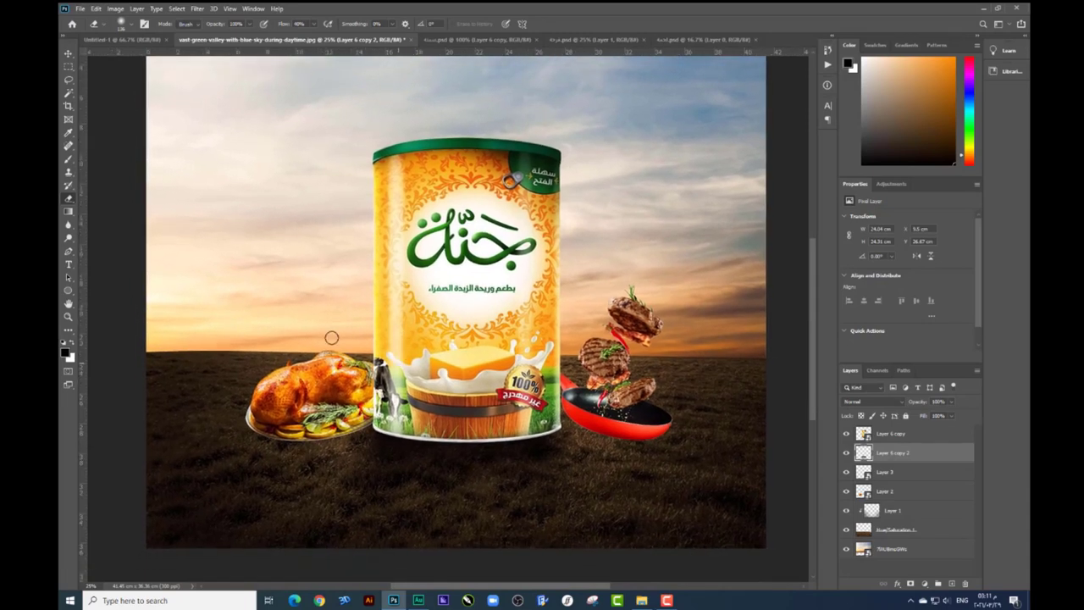
Nudge the shadow layer slightly right and drag Flowers_Grass.png from File Explorer toward Photoshop
key("v")
left_click_drag(309, 398, 310, 398)
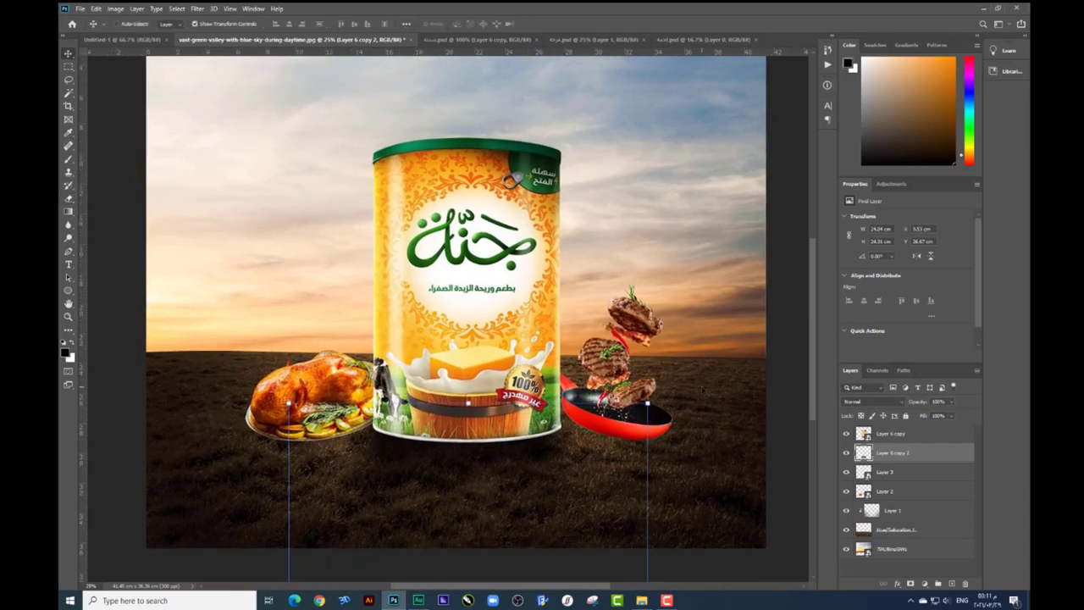
left_click(642, 600)
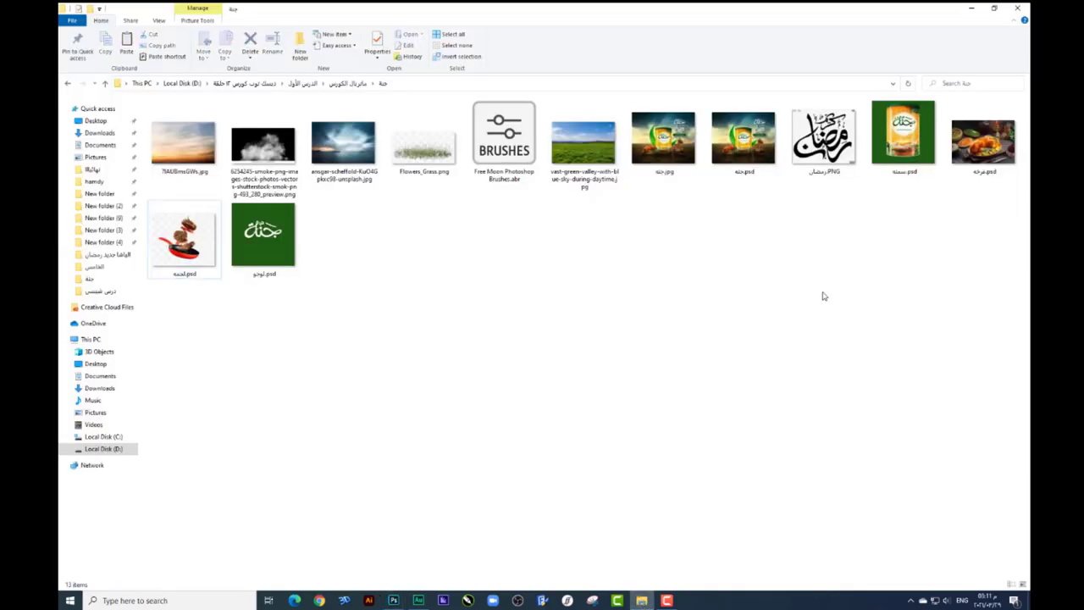
left_click_drag(424, 142, 409, 597)
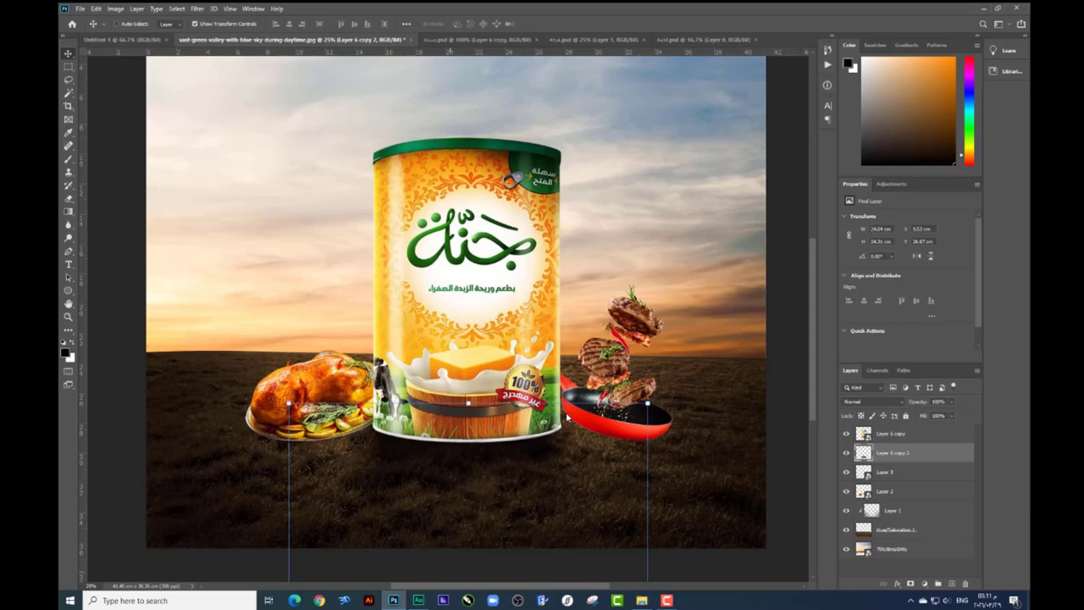
Place Flowers_Grass.png, move it to the can's base and scale it to the can's width
left_click_drag(409, 598, 624, 229)
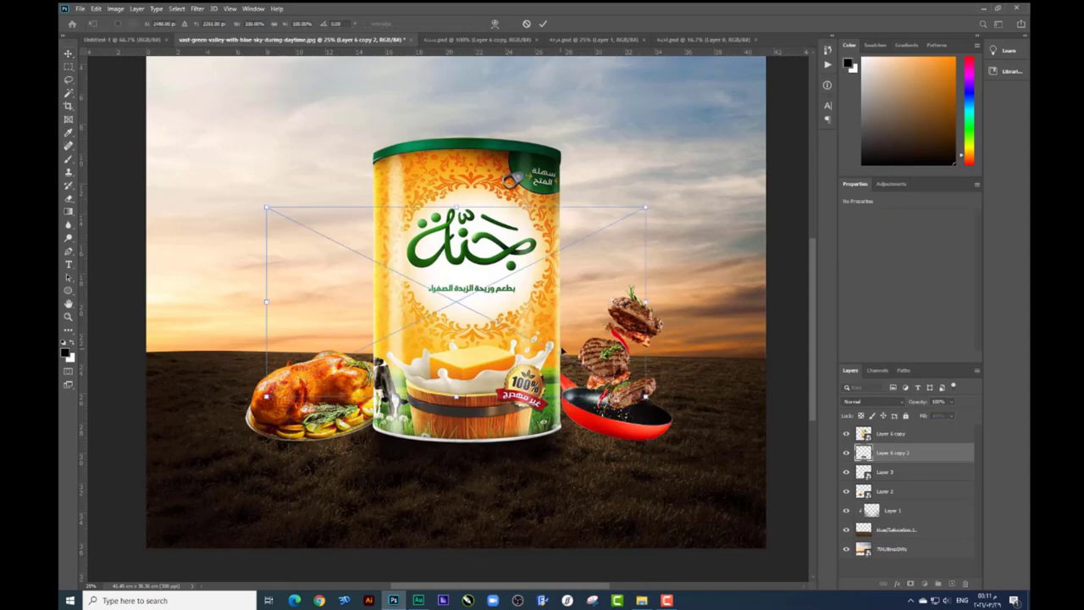
key("Return")
left_click_drag(894, 453, 893, 428)
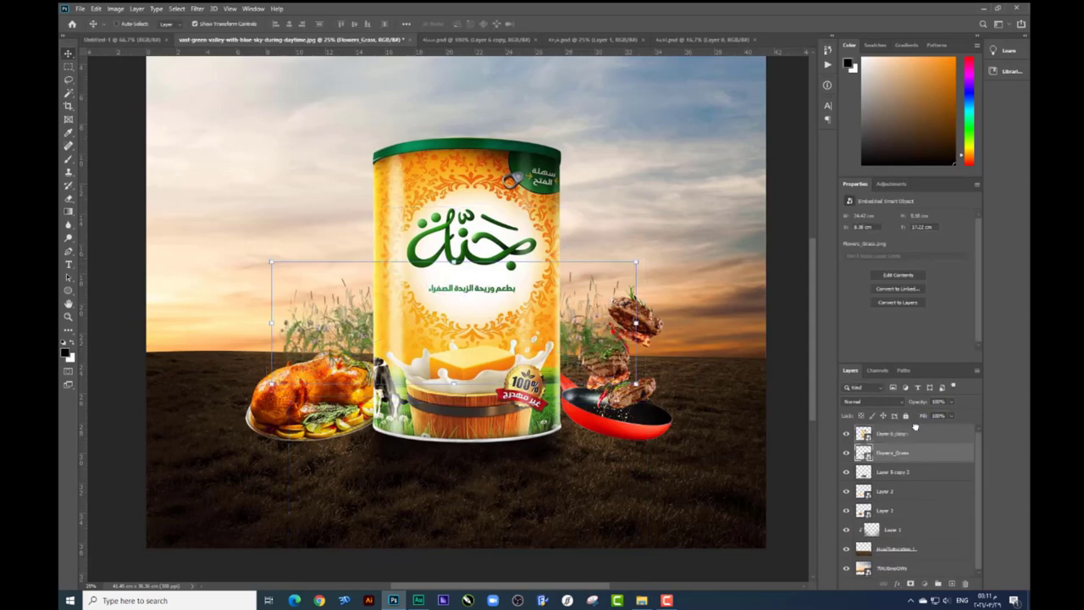
left_click_drag(529, 273, 530, 362)
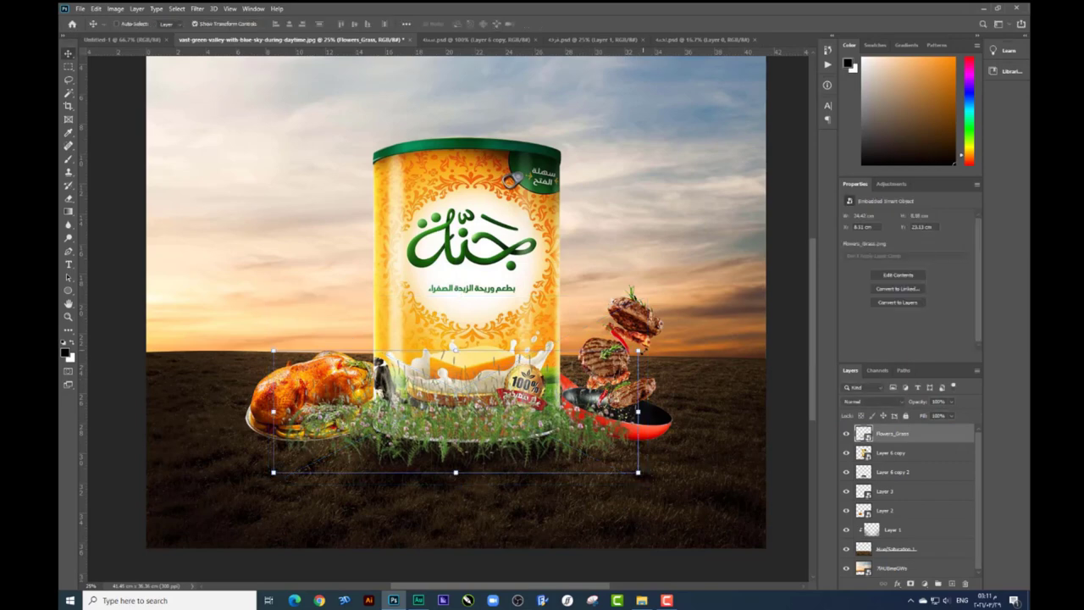
key("ctrl+t")
mouse_move(638, 411)
left_mouse_down()
mouse_move(567, 411)
mouse_move(622, 375)
mouse_move(538, 390)
left_mouse_up()
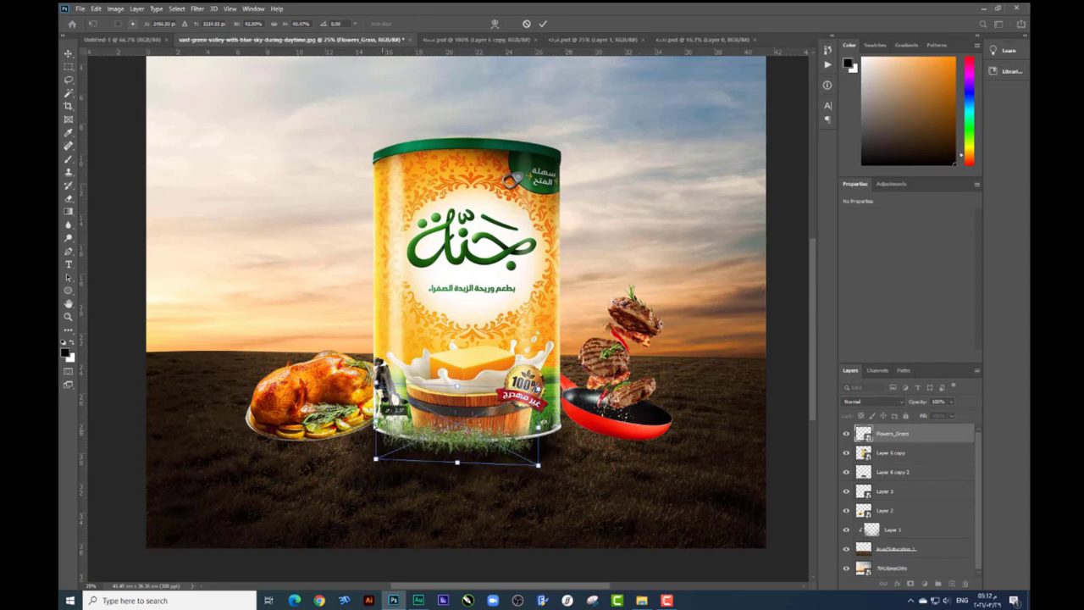
left_click_drag(385, 427, 375, 420)
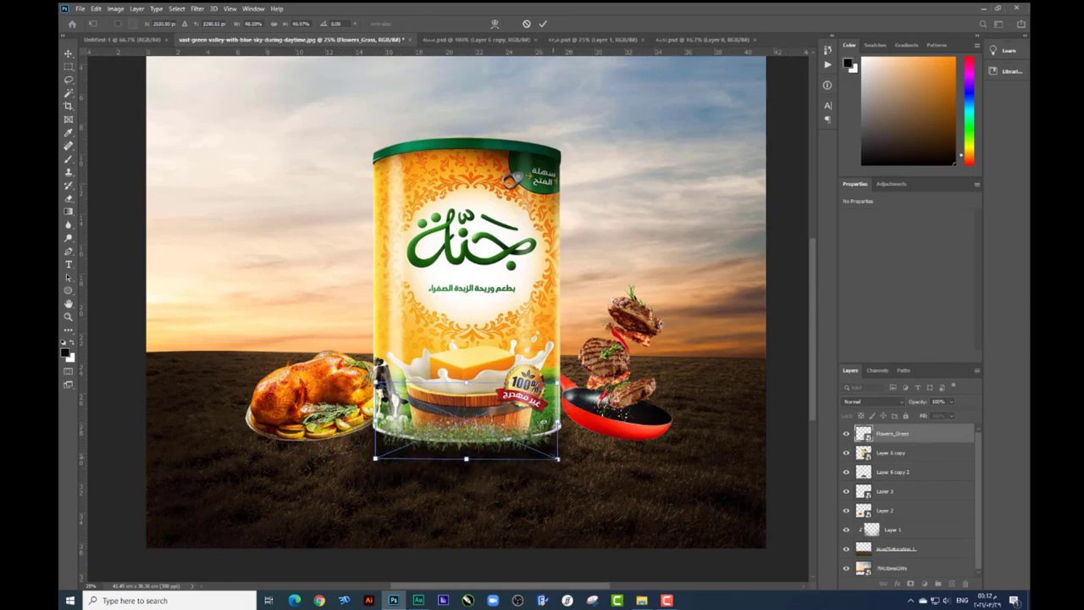
left_click_drag(538, 465, 566, 461)
key("Return")
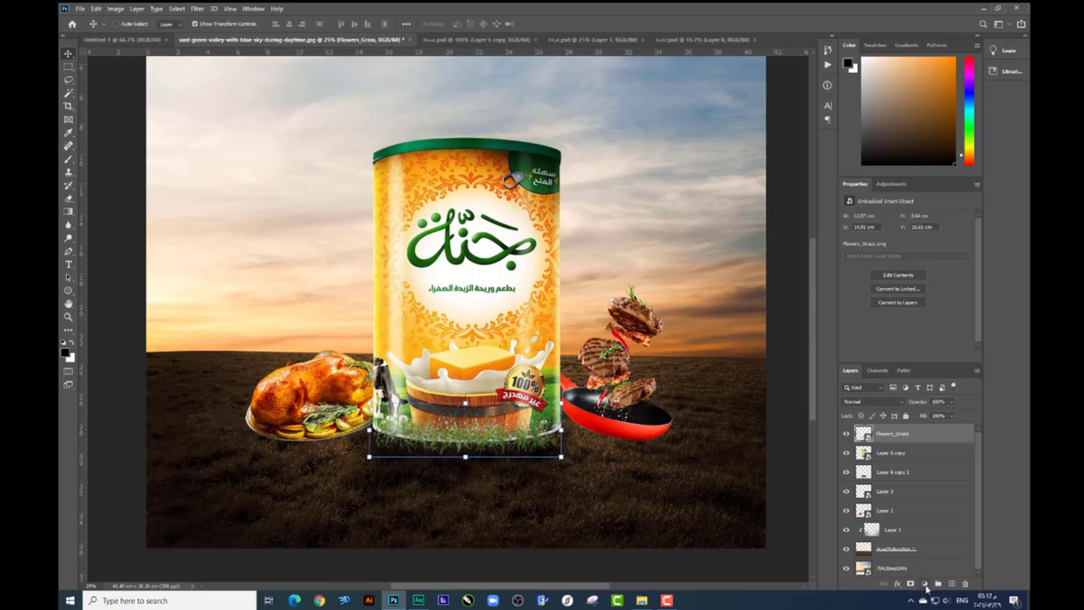
Add a clipped, colorized Hue/Saturation adjustment with Lightness -63 to the grass
left_click(926, 584)
left_click(940, 491)
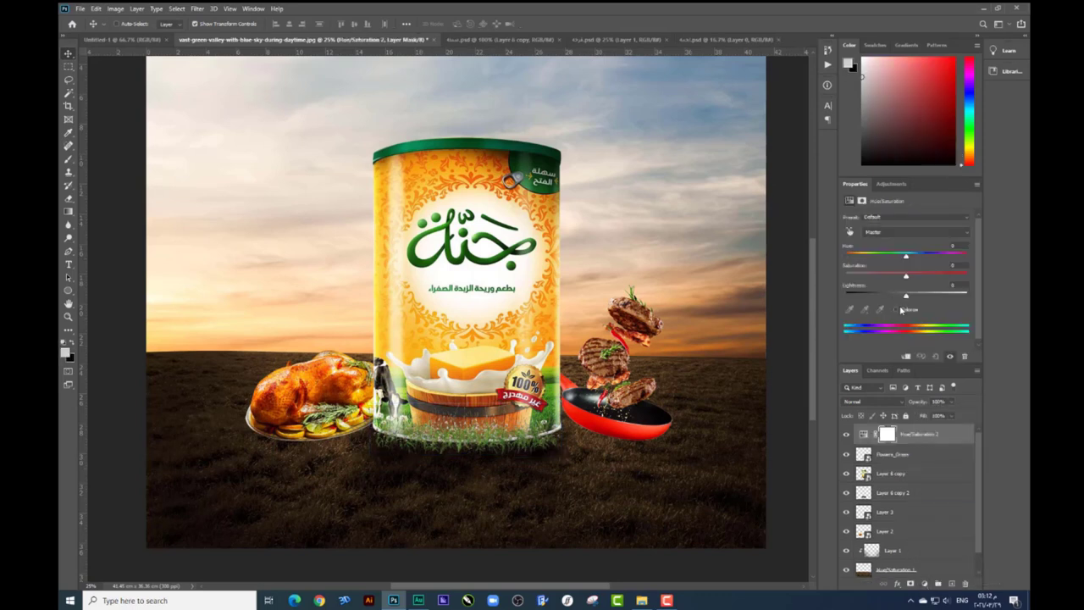
left_click(905, 357)
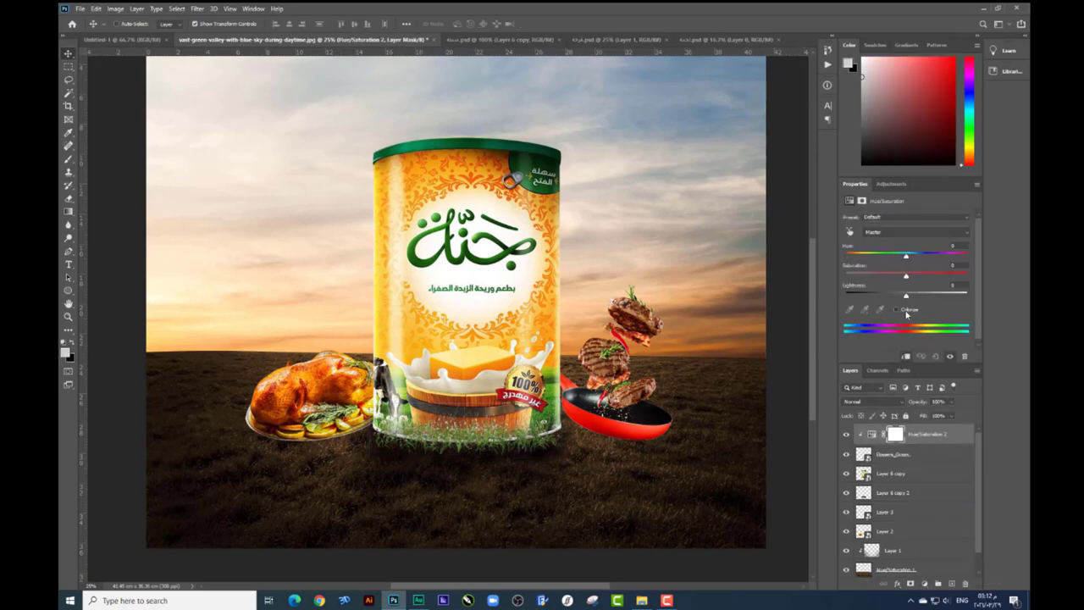
left_click(906, 310)
left_click_drag(892, 296, 876, 295)
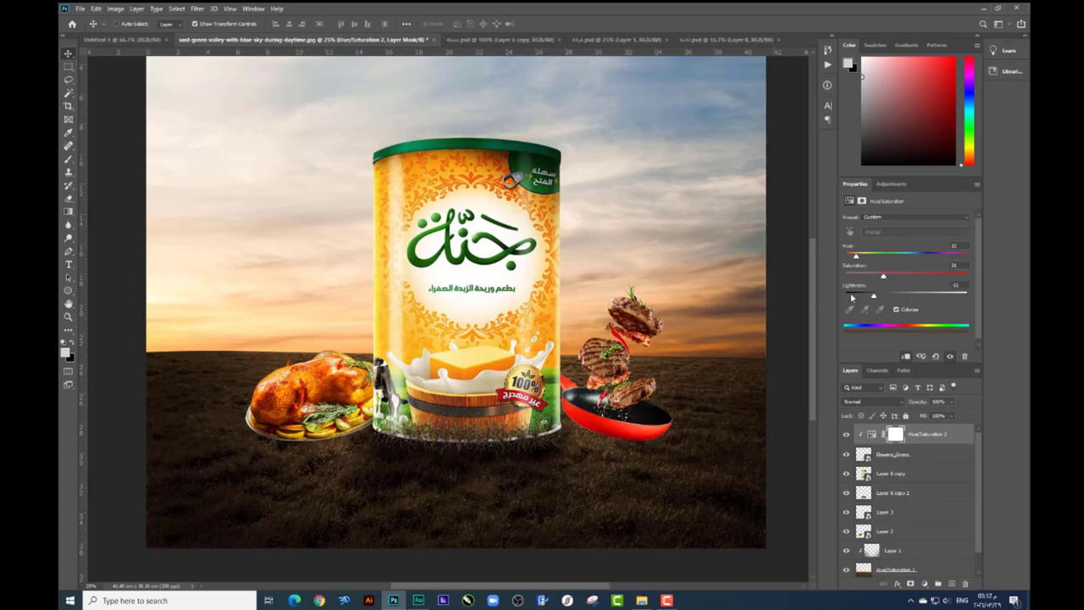
left_click_drag(871, 296, 867, 296)
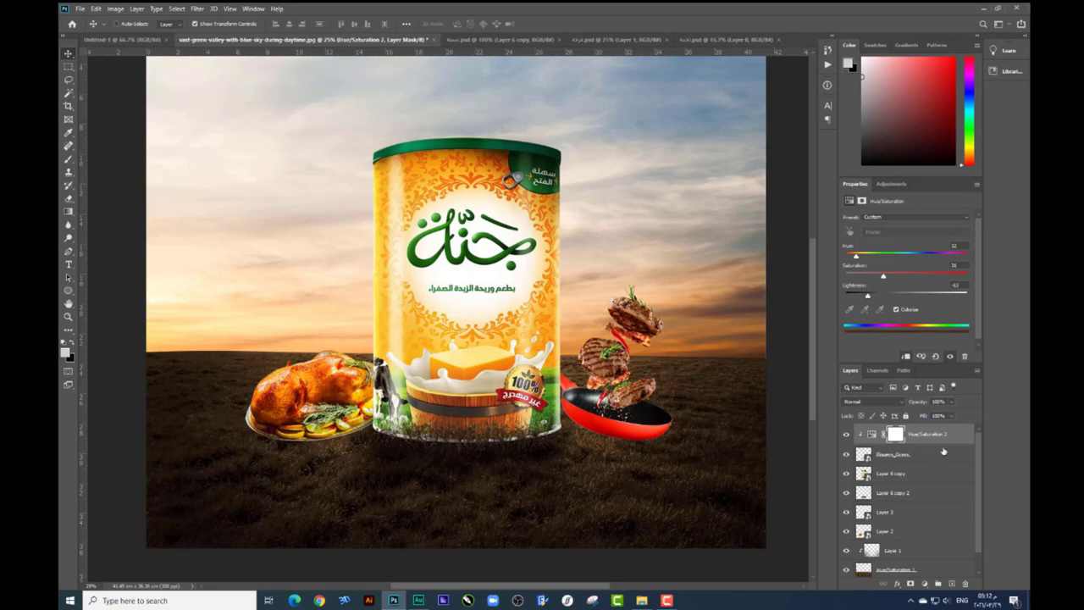
Merge the adjustment down into the dark base layer and select the can layer, Layer 6 copy
key("ctrl+e")
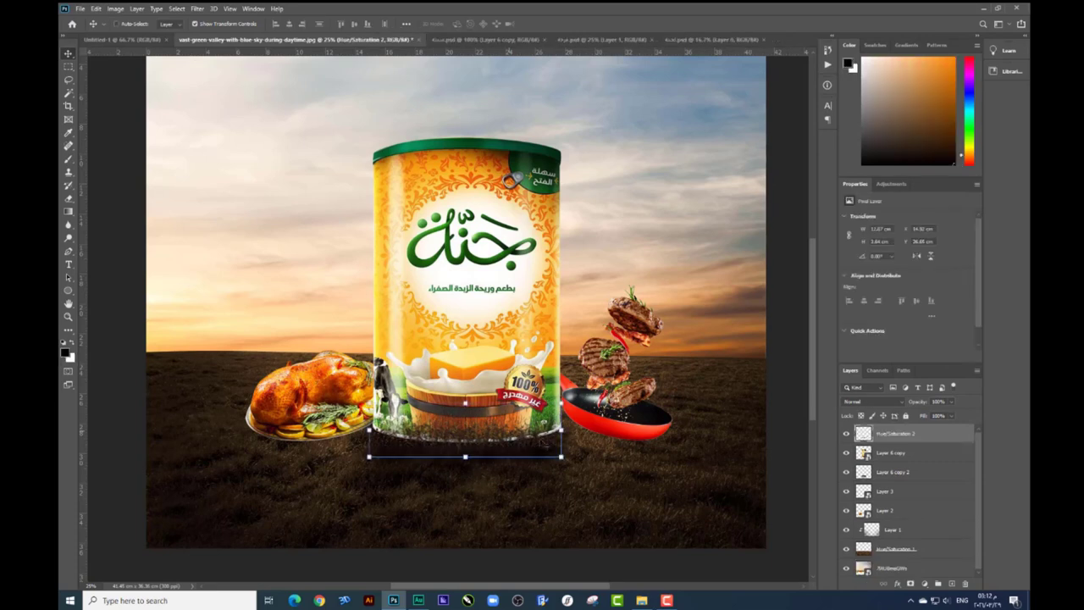
key("ctrl+minus")
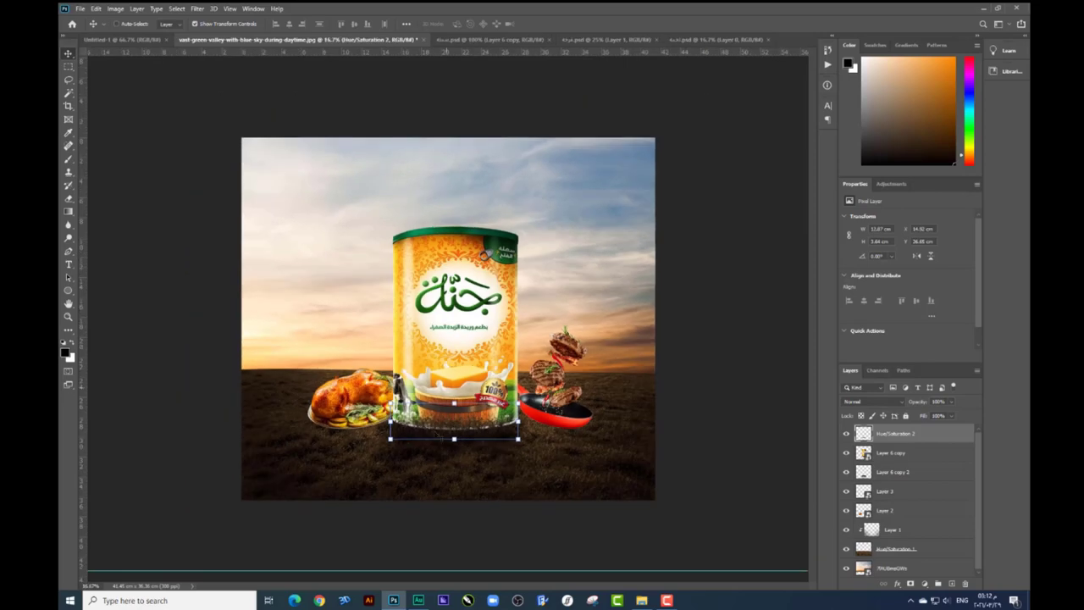
key("ctrl+plus")
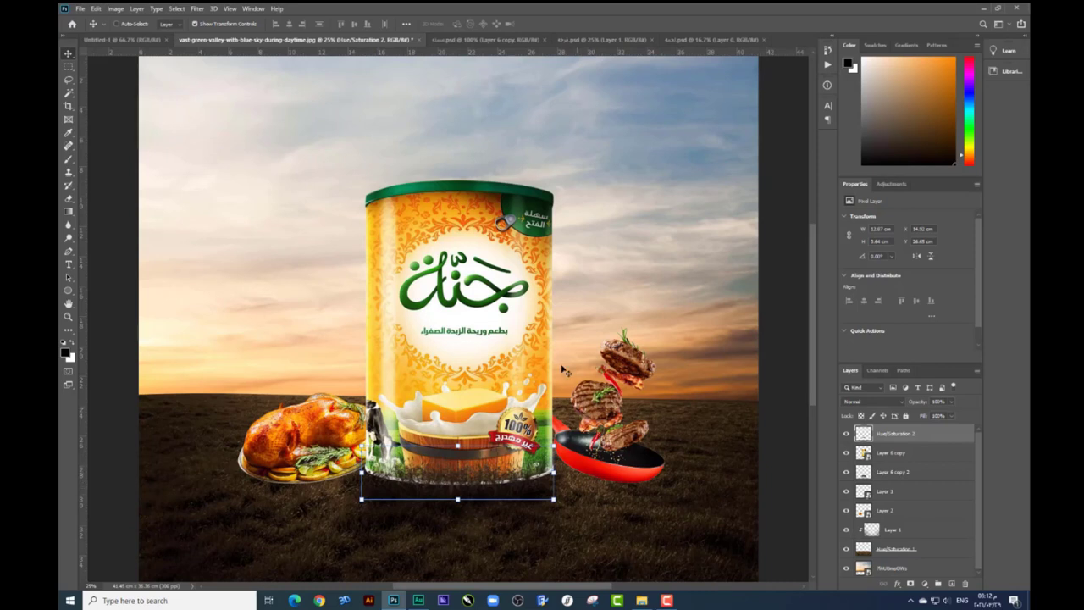
left_click(542, 320, "ctrl")
scroll(783, 476, "down", 2)
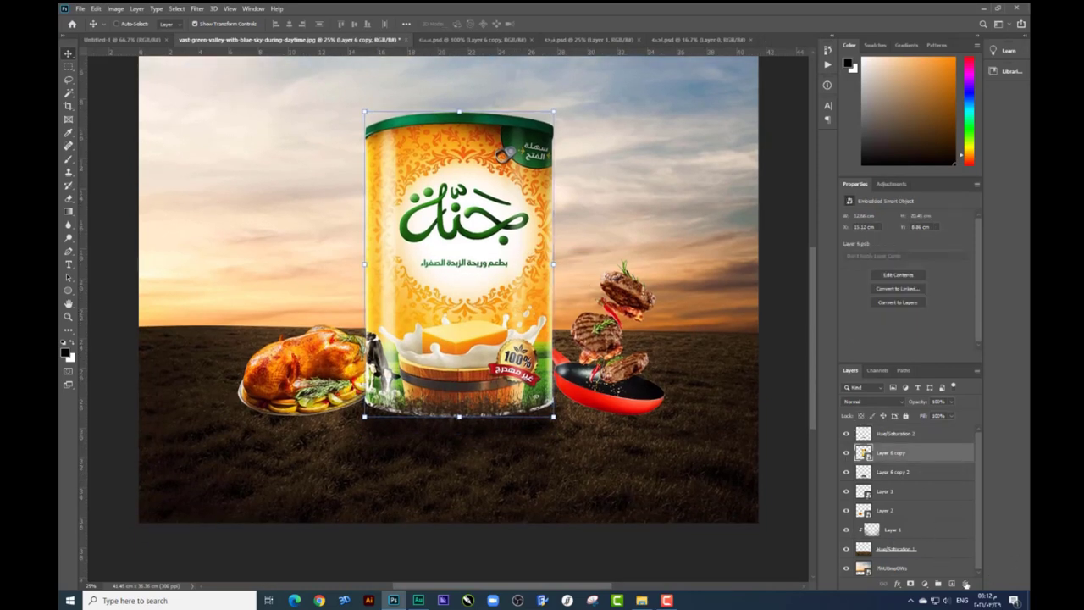
Add a new layer clipped to the ghee can and pick a soft round brush
left_click(952, 583)
left_click(907, 458, "alt")
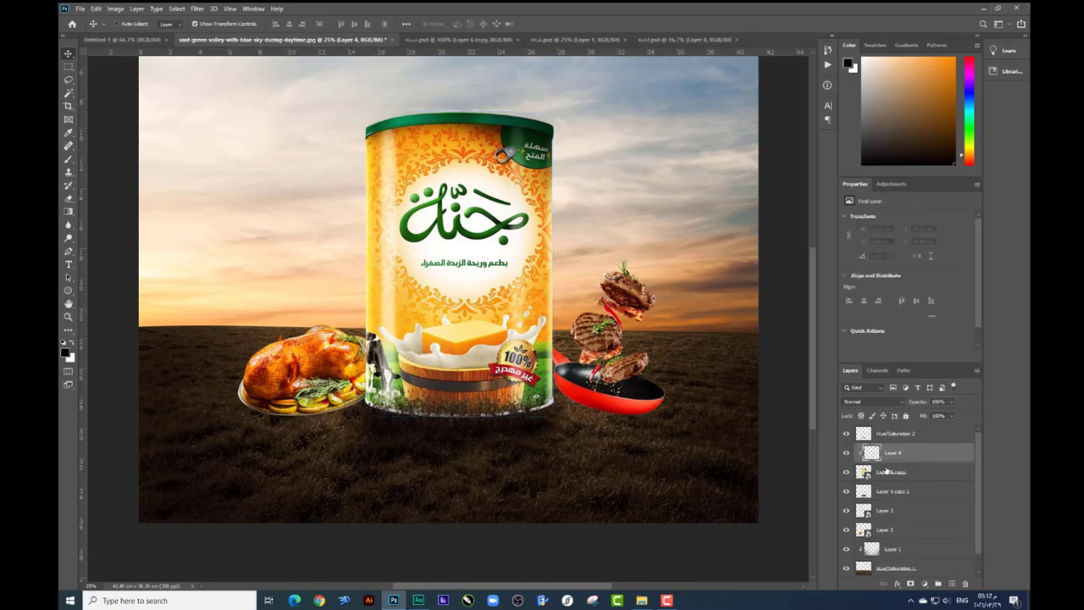
left_click(68, 161)
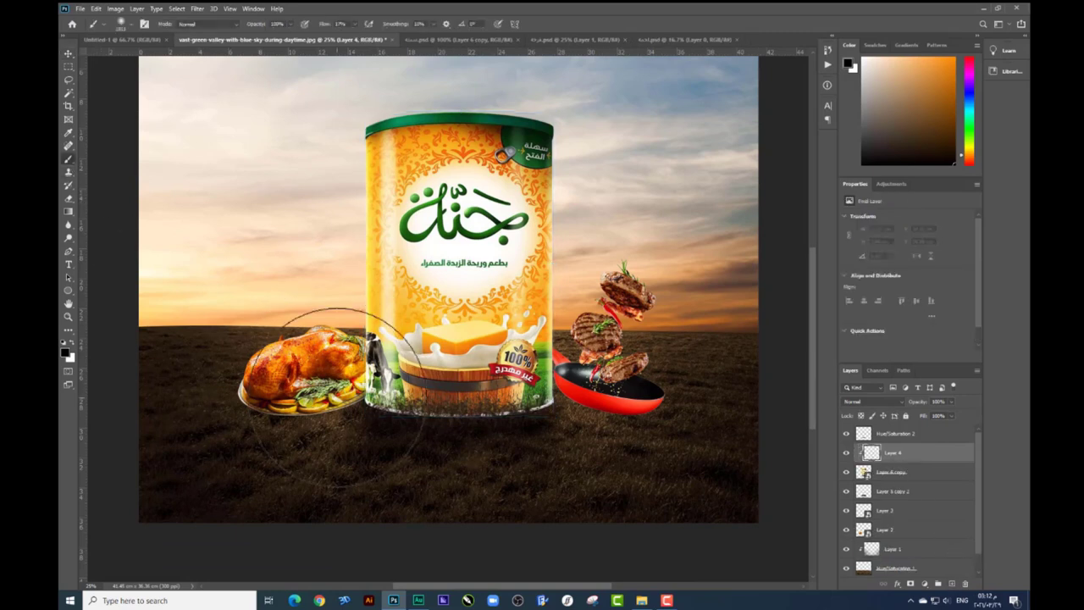
right_click(428, 420)
left_click(441, 488)
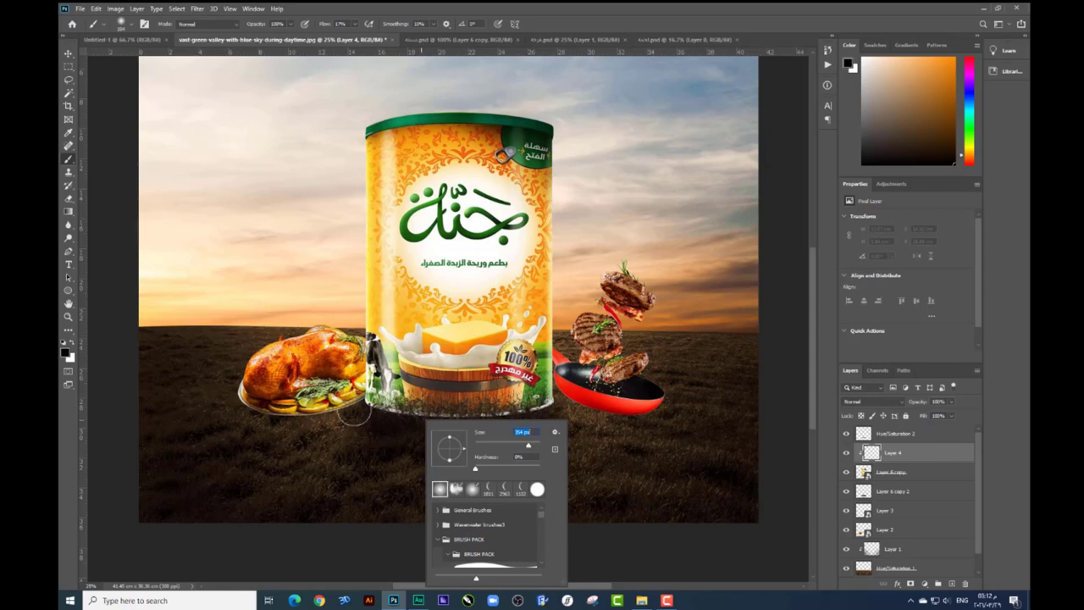
Paint black shading across the can's lower part and compare it by toggling visibility
left_click(350, 406)
mouse_move(357, 417)
left_mouse_down()
mouse_move(561, 406)
mouse_move(550, 409)
mouse_move(554, 421)
mouse_move(534, 421)
mouse_move(540, 431)
mouse_move(395, 420)
mouse_move(404, 415)
mouse_move(360, 407)
mouse_move(369, 390)
left_mouse_up()
mouse_move(444, 438)
left_mouse_down()
mouse_move(404, 420)
mouse_move(564, 406)
mouse_move(499, 431)
mouse_move(356, 406)
mouse_move(493, 433)
mouse_move(569, 393)
mouse_move(573, 411)
mouse_move(509, 433)
left_mouse_up()
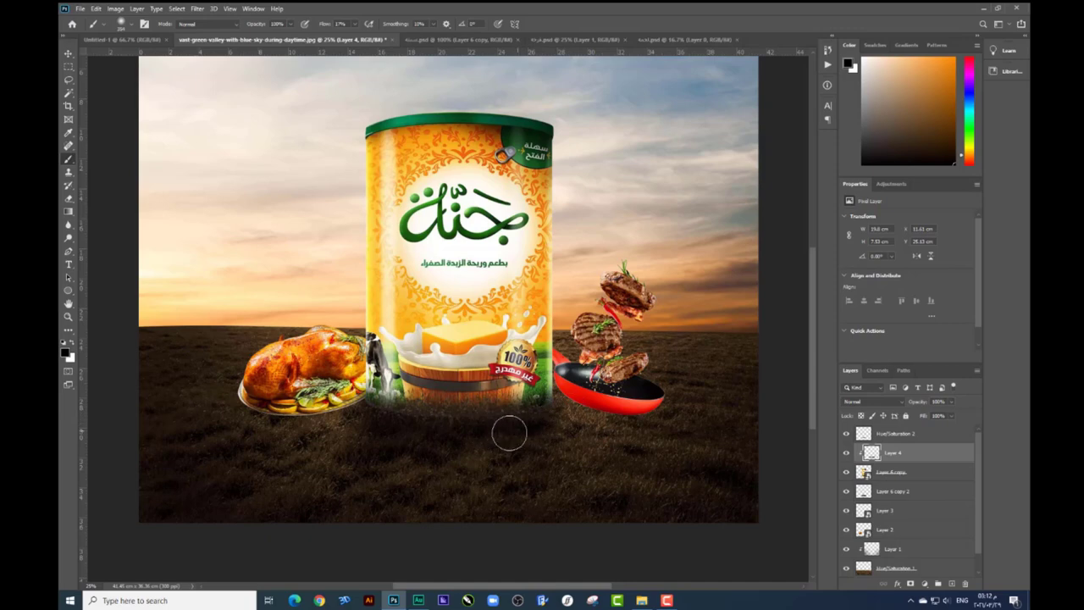
left_click(845, 452)
left_click(845, 453)
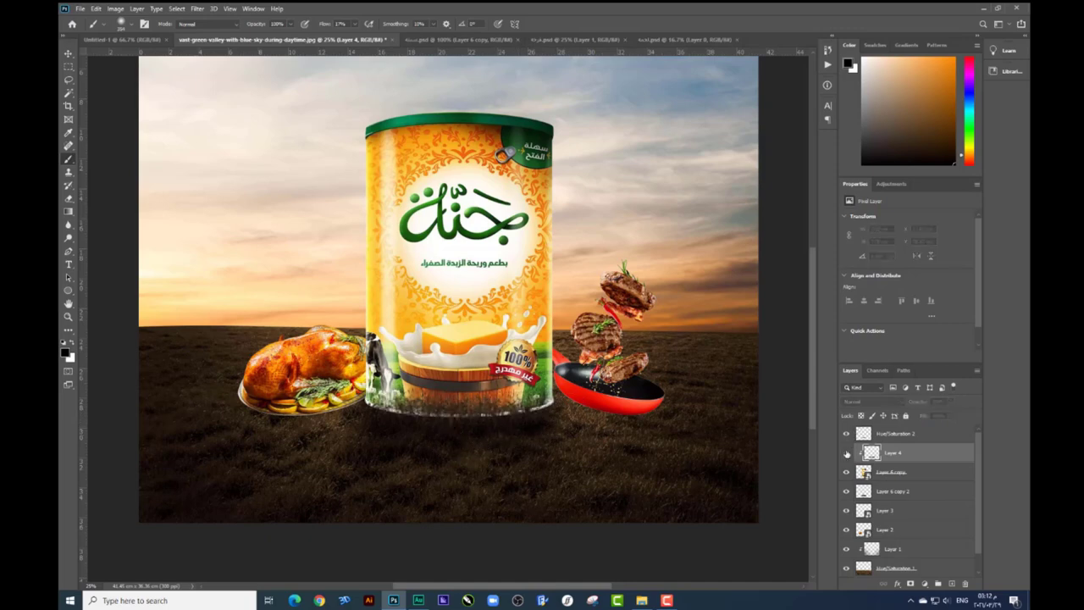
left_click(845, 452)
key("ctrl+minus")
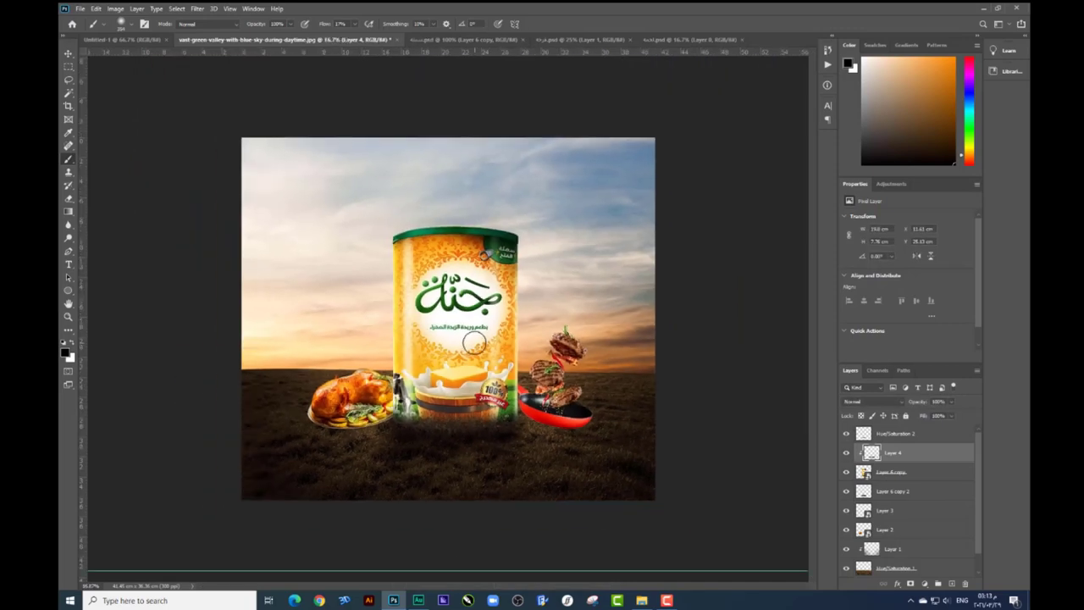
left_click(69, 54)
Select the dark base layer, Layer 6 copy 2, and move its copy below the chicken layer
right_click(498, 459)
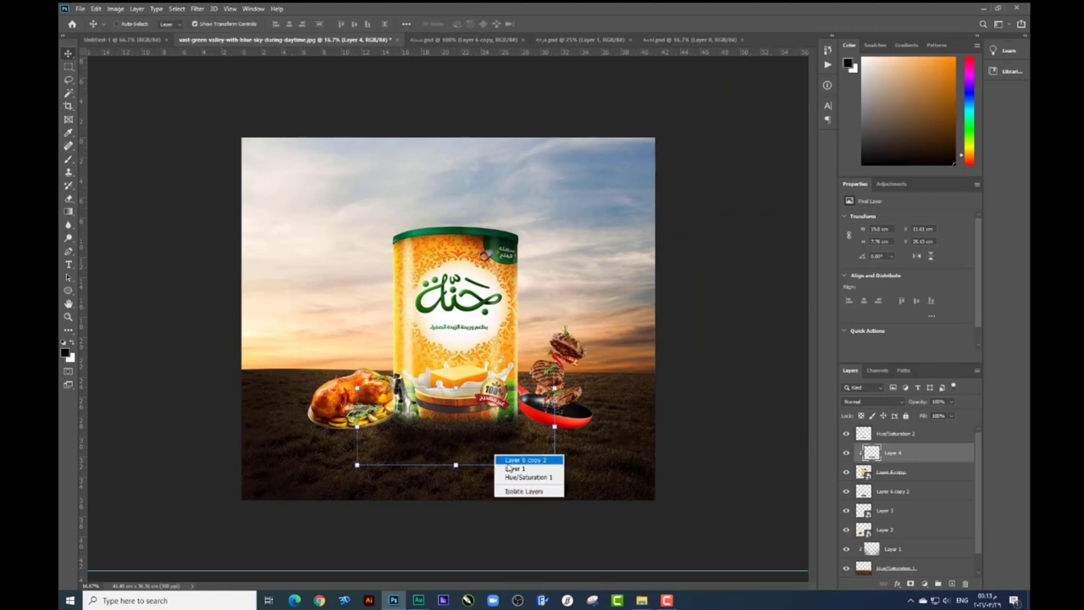
left_click(521, 473)
key("ctrl+t")
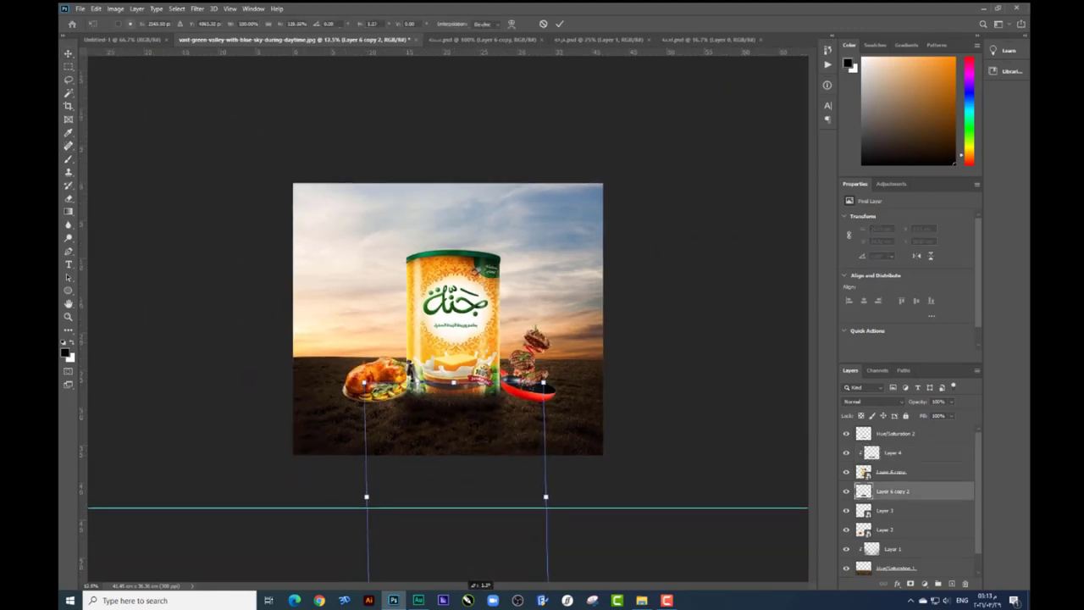
key("Return")
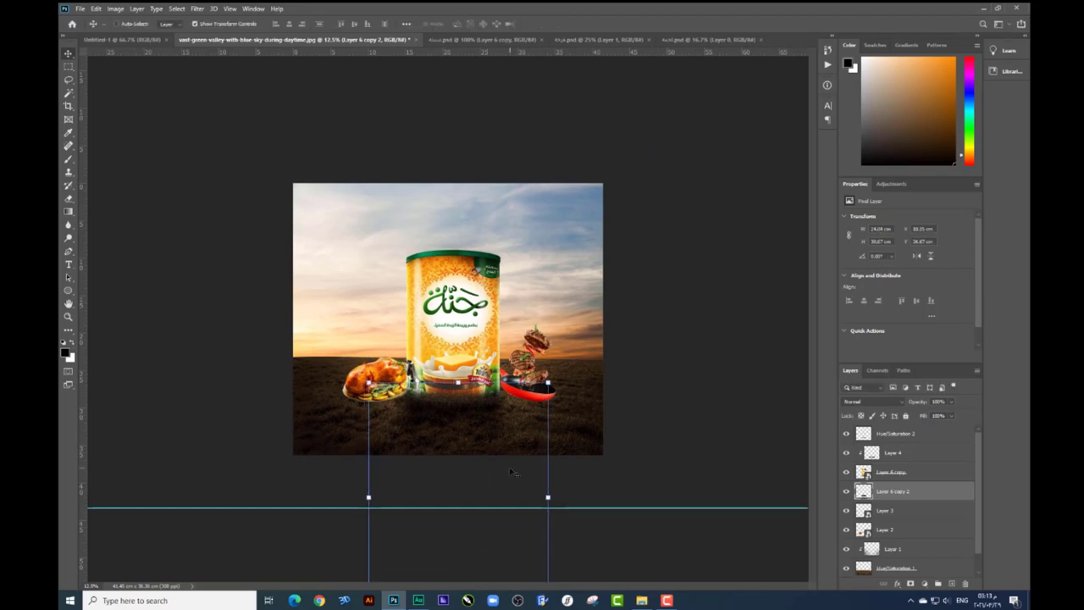
key("ctrl+plus")
key("ctrl+plus")
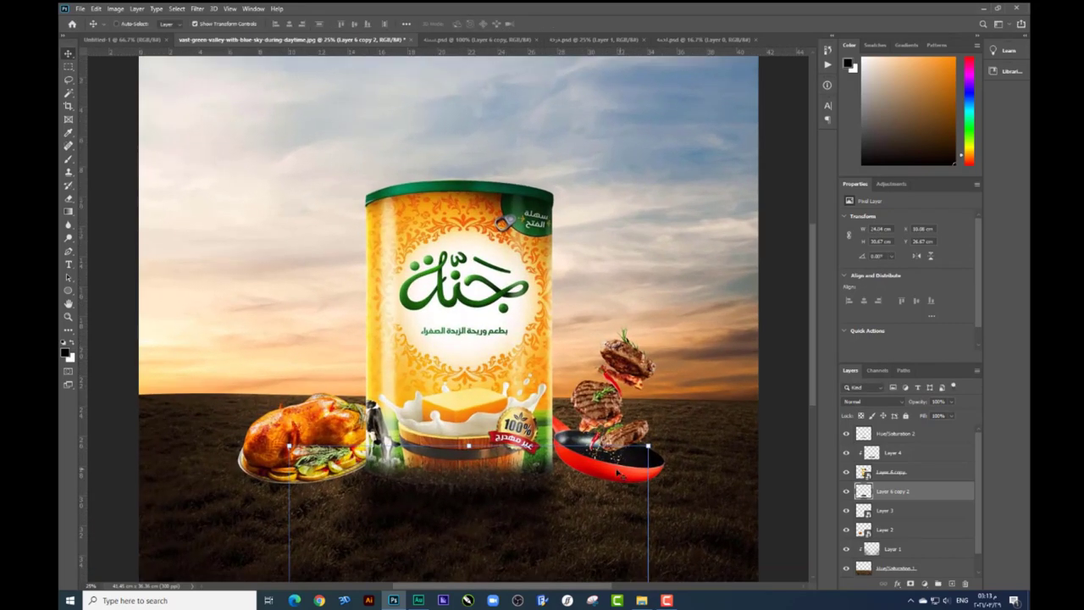
mouse_move(518, 487)
left_mouse_down()
mouse_move(511, 394)
mouse_move(477, 416)
mouse_move(405, 415)
left_mouse_up()
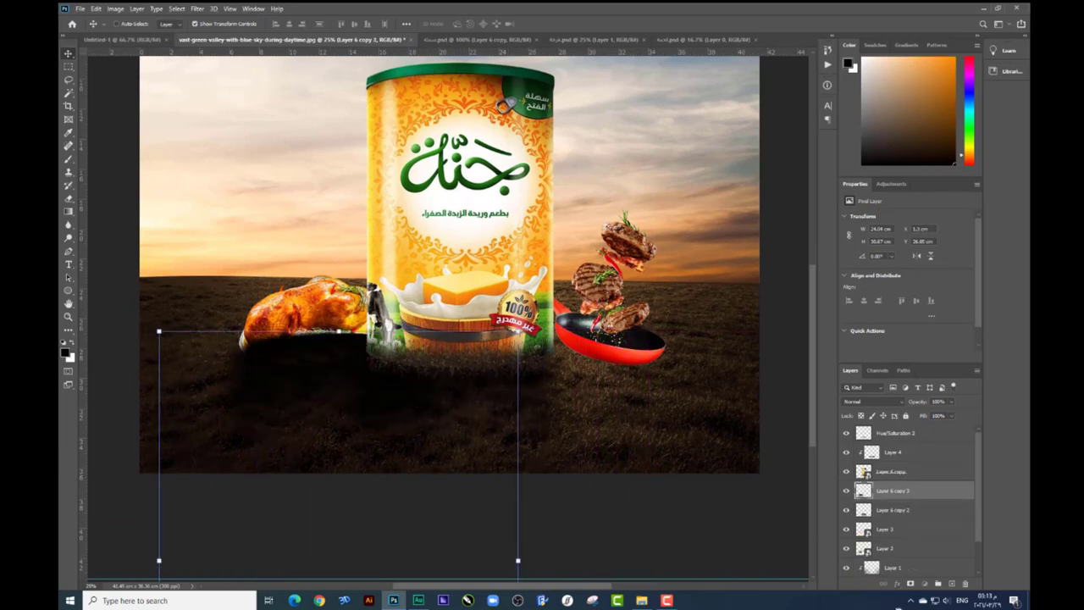
key("ctrl+bracketleft")
key("ctrl+bracketleft")
key("ctrl+bracketleft")
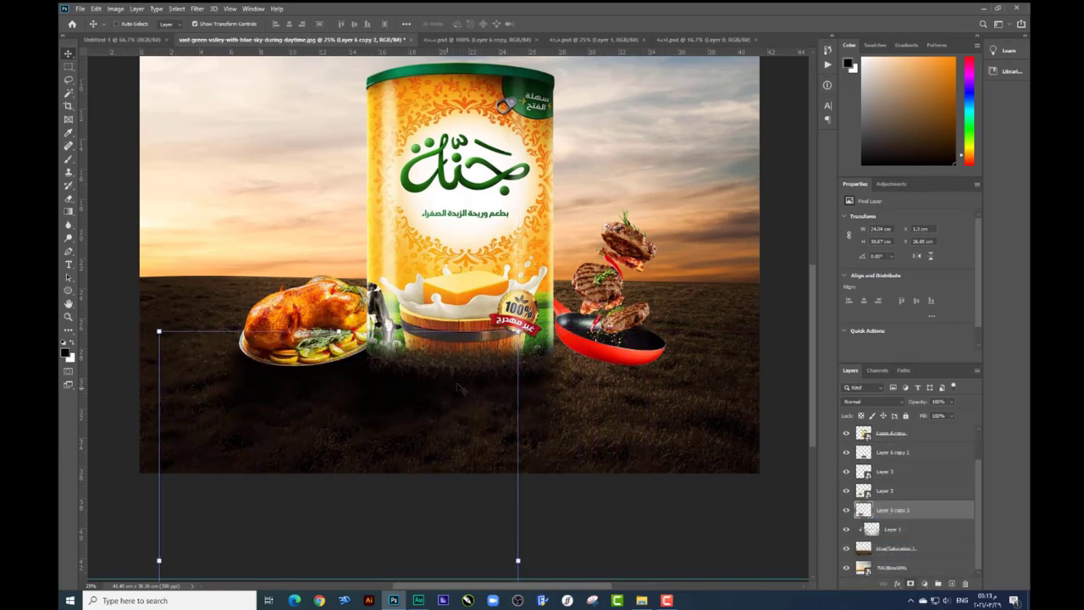
Narrow the dark layer and slant it to sit under the roast chicken
left_click_drag(460, 388, 471, 388)
key("ctrl+t")
left_click_drag(529, 560, 398, 559)
left_click_drag(284, 331, 320, 331)
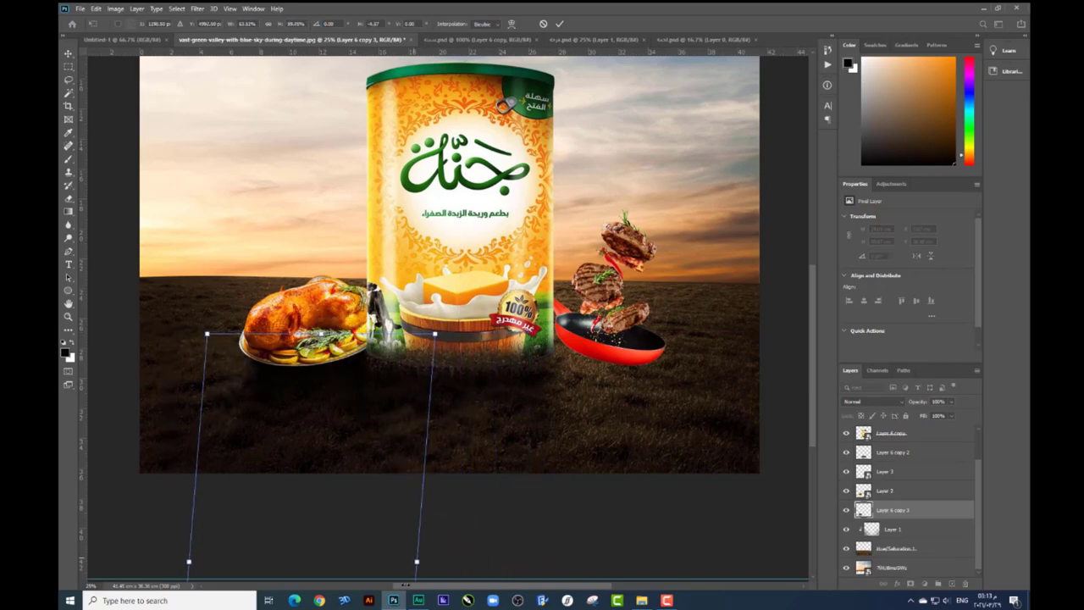
key("ctrl+minus")
key("ctrl+minus")
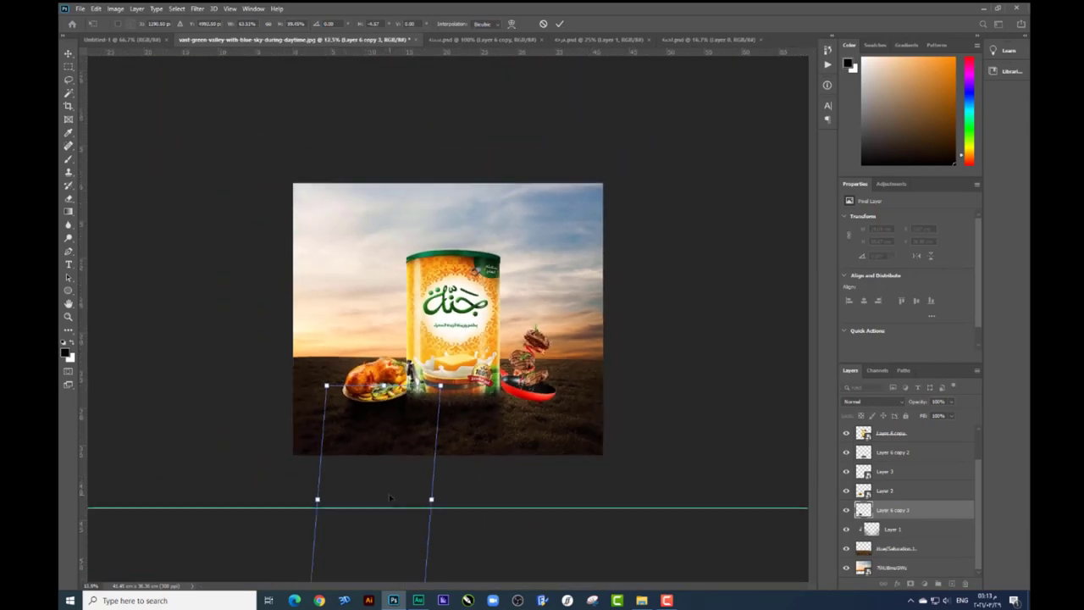
key("ctrl+minus")
mouse_move(394, 517)
left_mouse_down()
mouse_move(380, 516)
mouse_move(381, 486)
left_mouse_up()
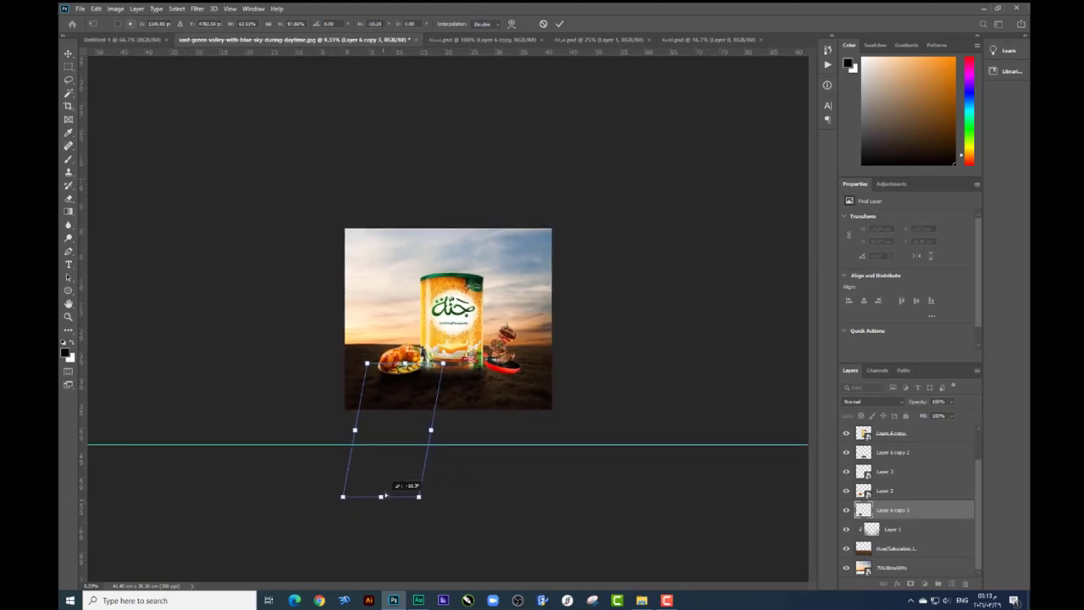
Refine and widen the skewed chicken shadow, then drag a copy toward the frying pan
key("ctrl+plus")
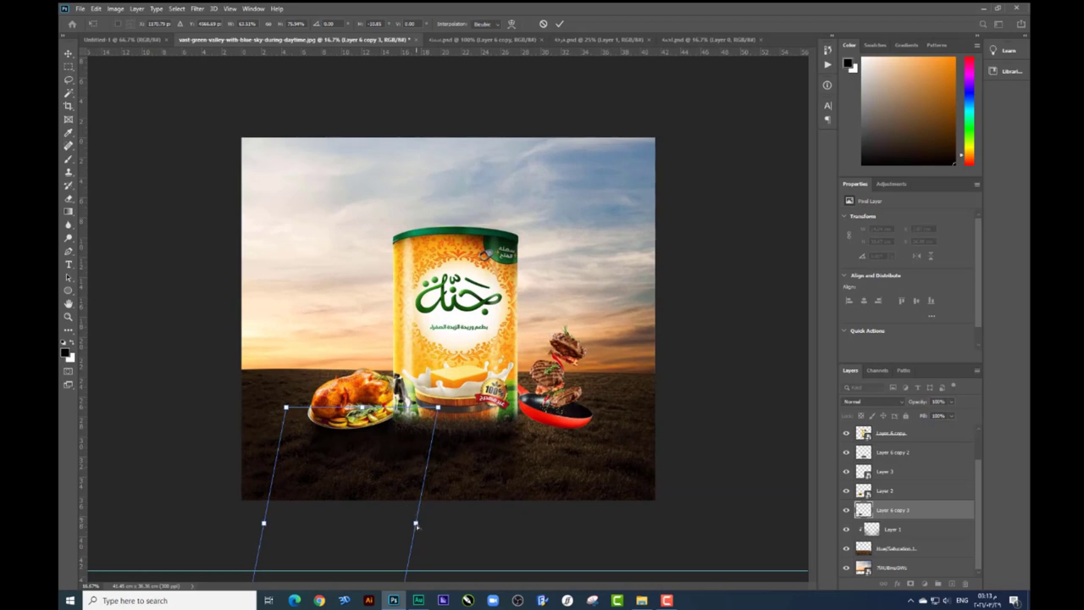
left_click_drag(416, 526, 410, 525)
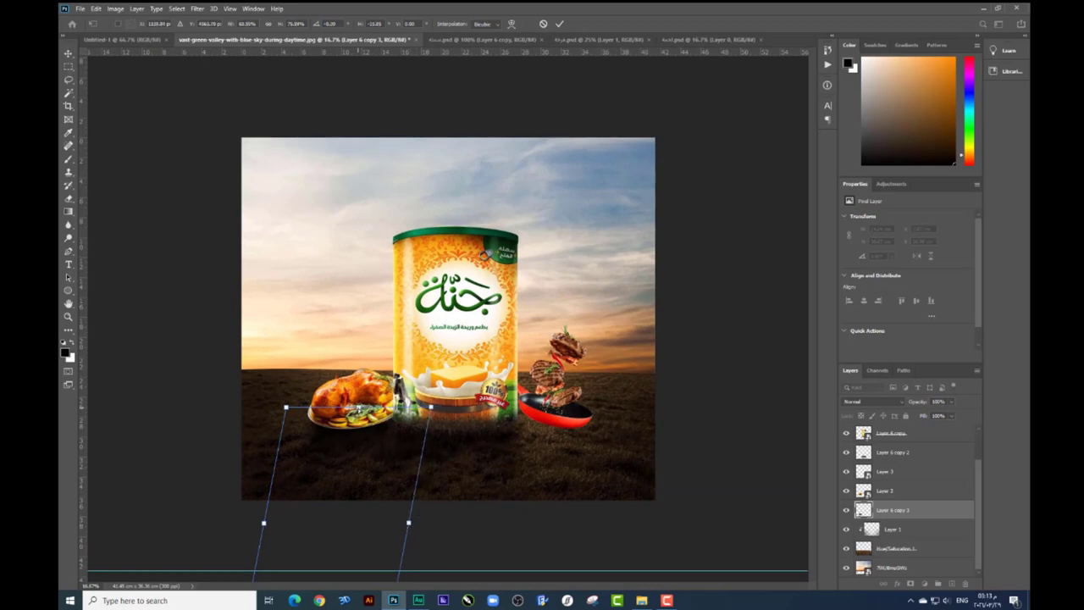
left_click_drag(379, 412, 370, 429)
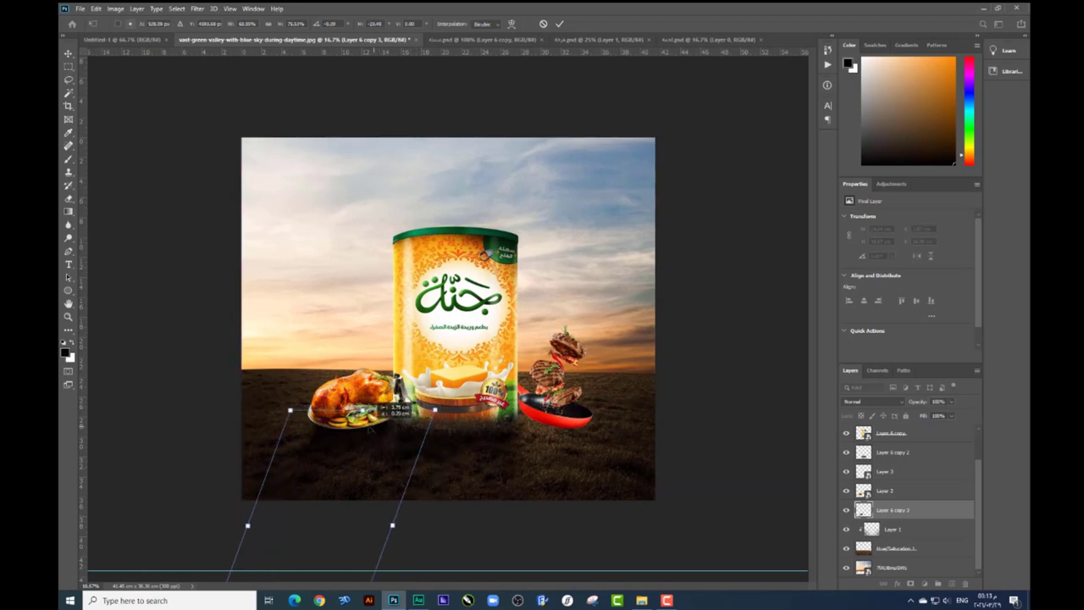
key("Return")
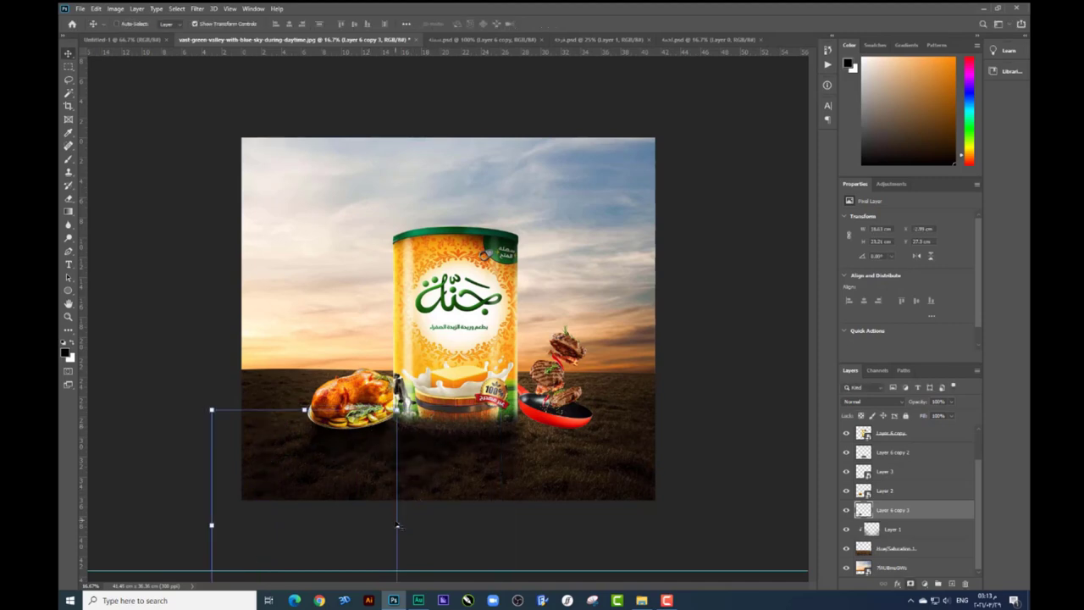
left_click_drag(396, 525, 384, 495)
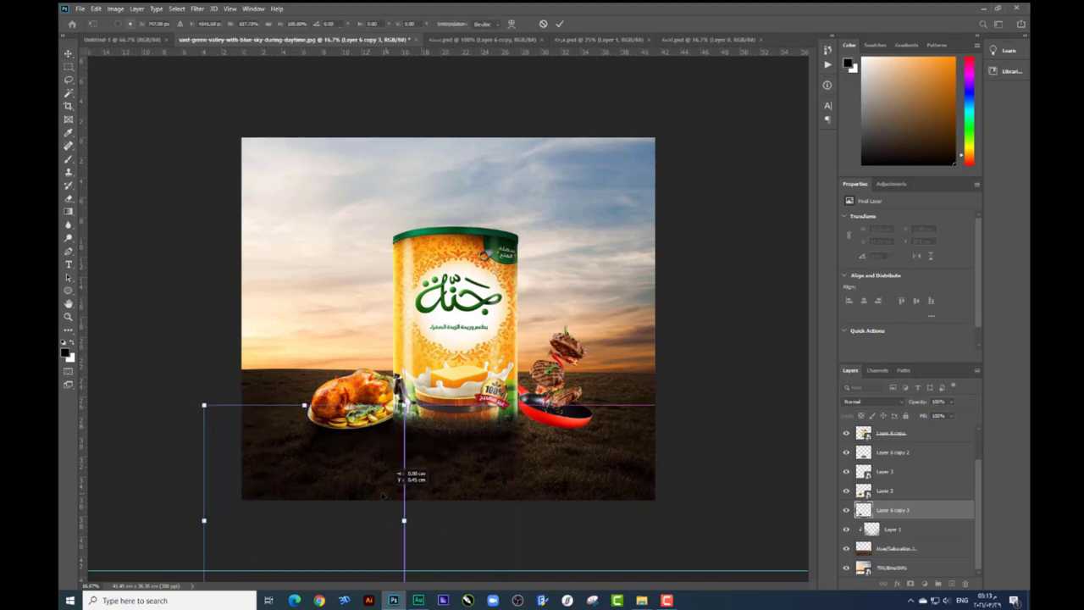
key("Return")
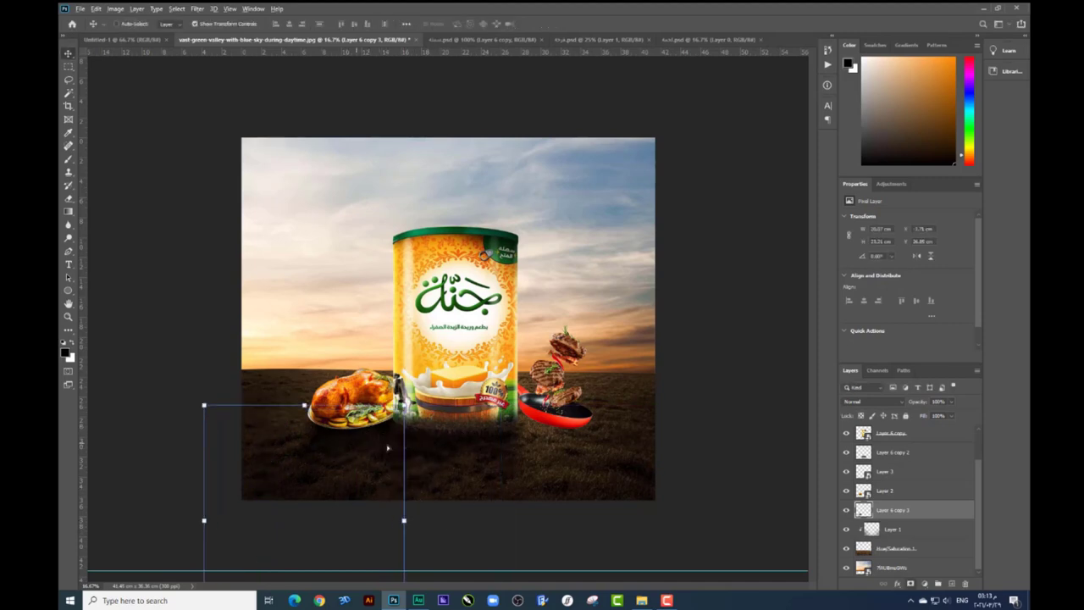
left_click_drag(387, 448, 582, 435)
key("ctrl+minus")
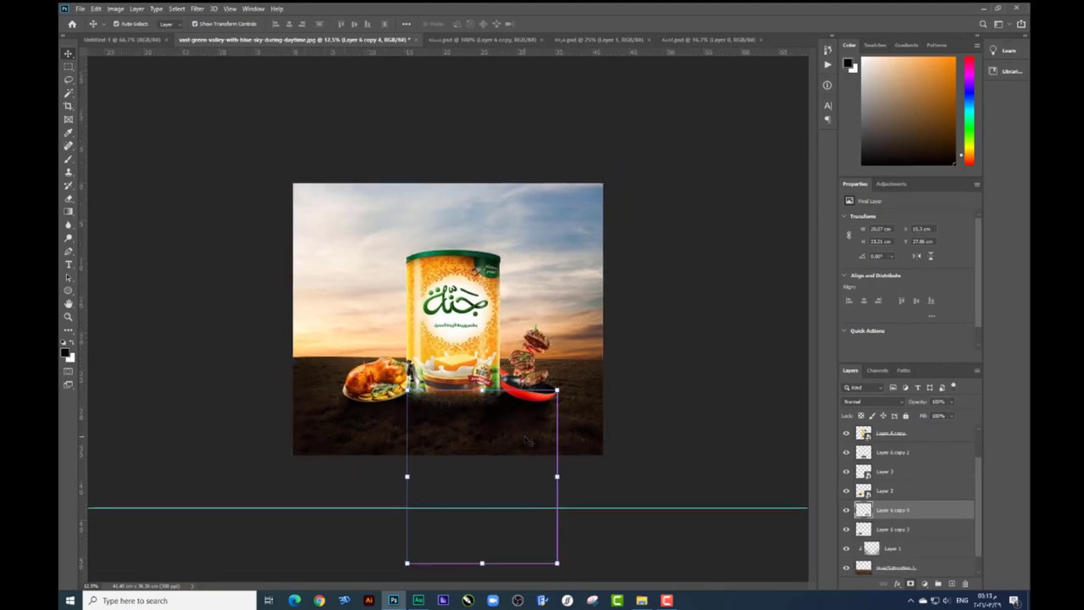
key("ctrl+t")
left_click_drag(480, 563, 536, 489)
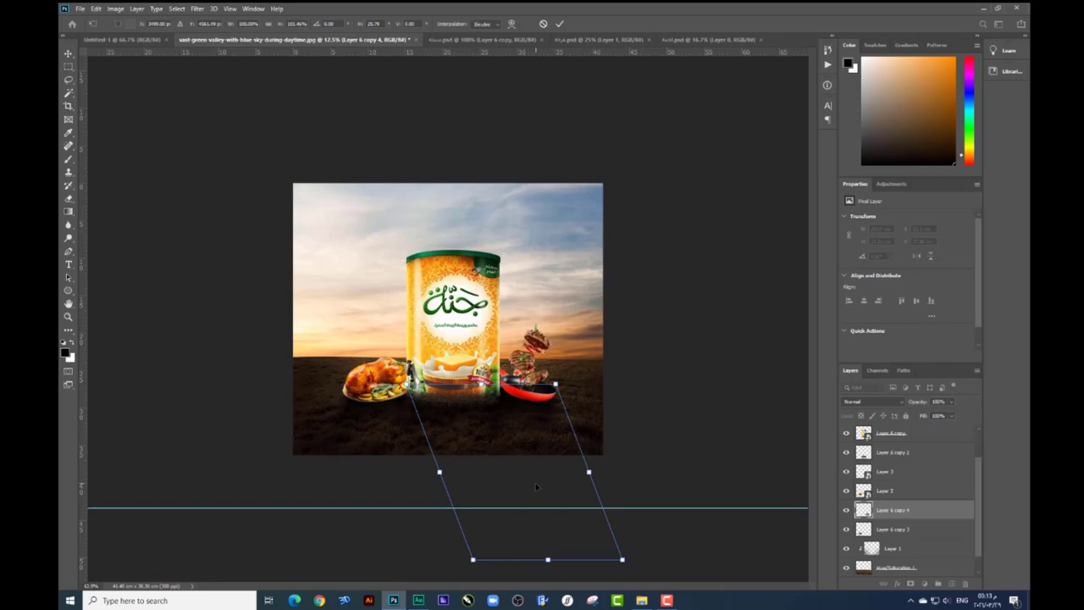
key("Escape")
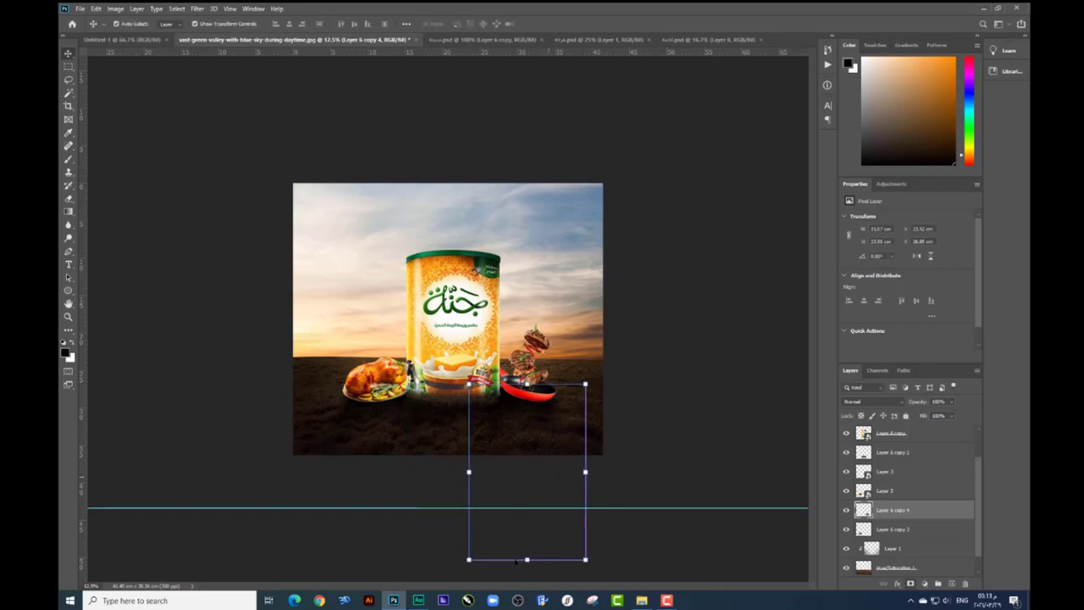
left_click_drag(530, 562, 563, 561)
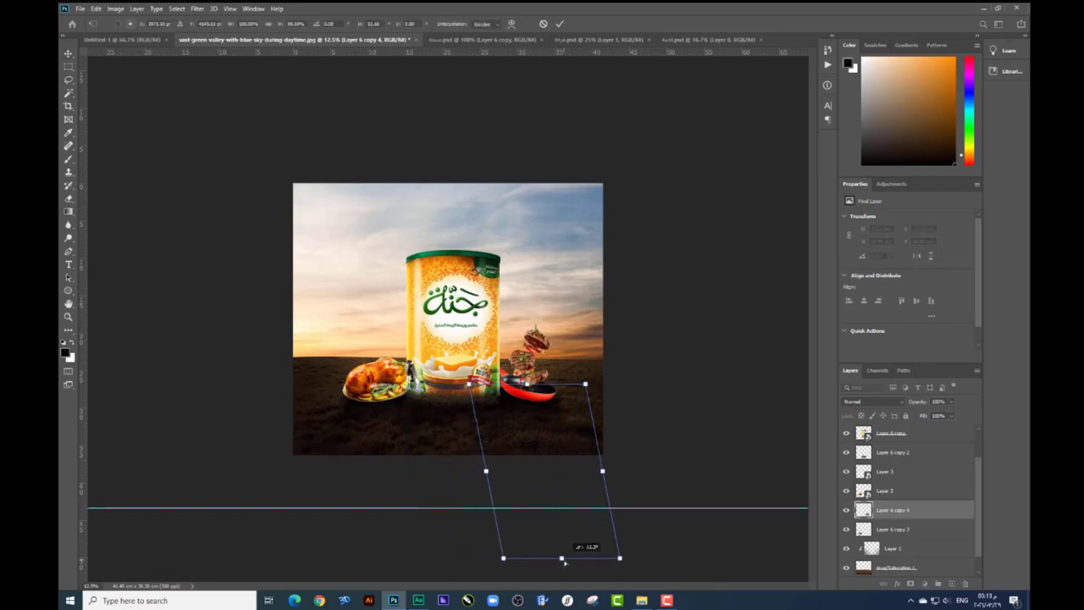
key("Escape")
key("ctrl+plus")
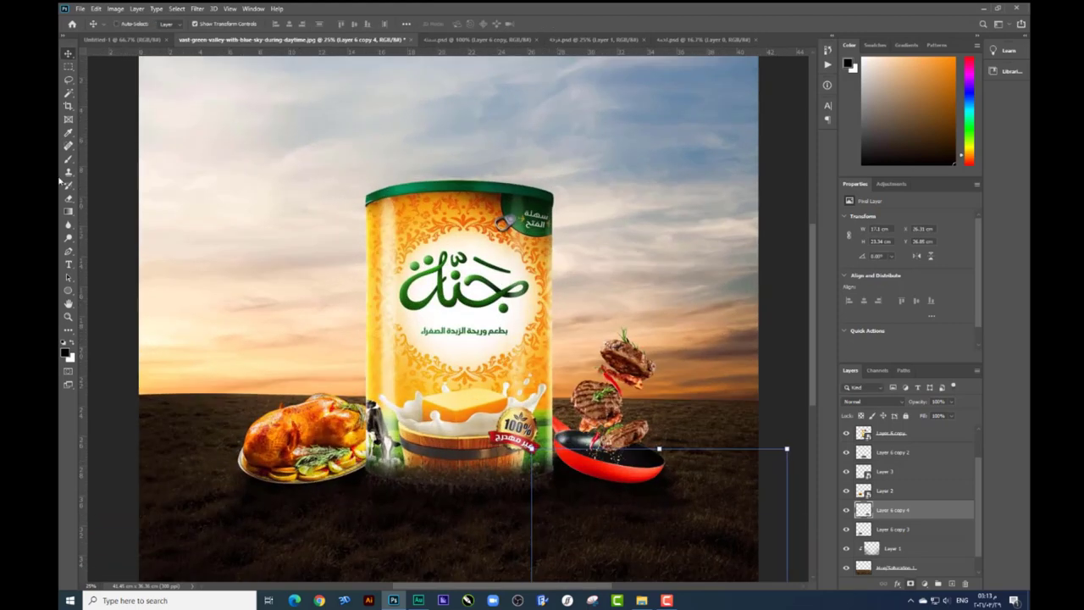
key("e")
right_click(577, 448)
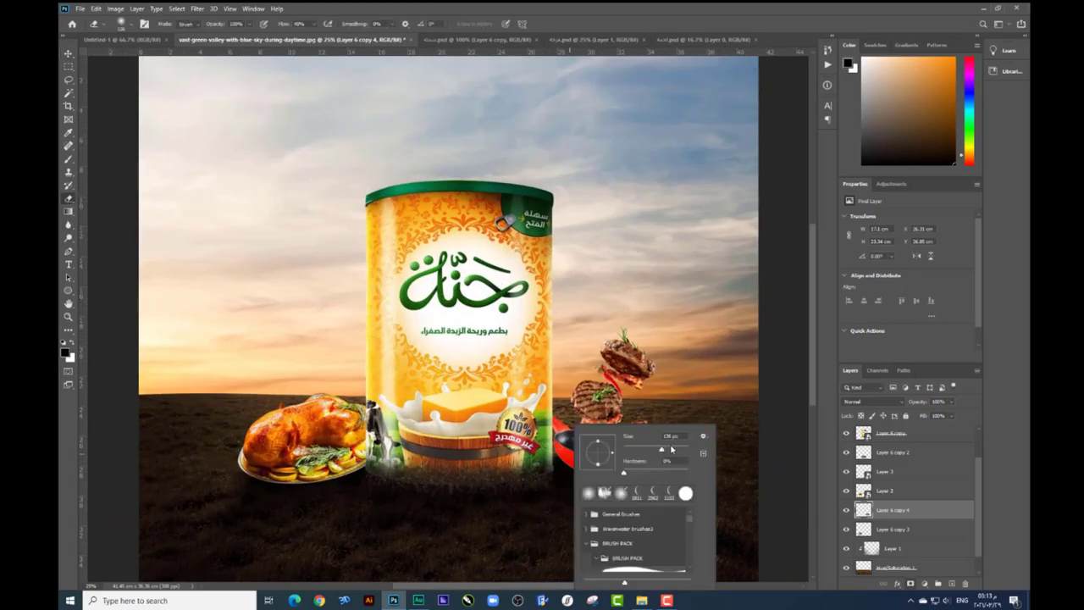
key("Return")
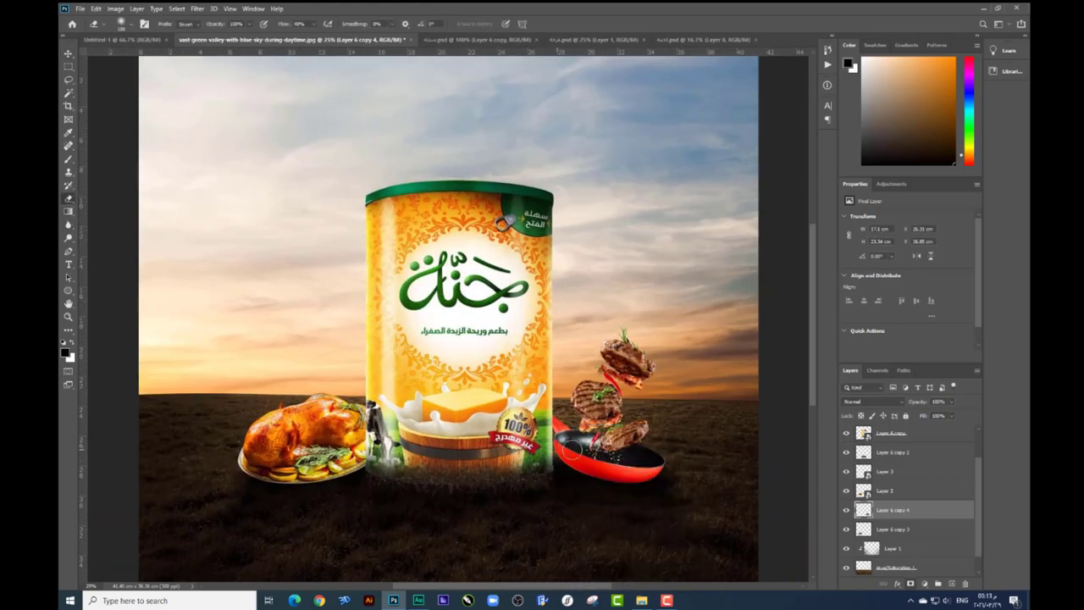
key("ctrl+minus")
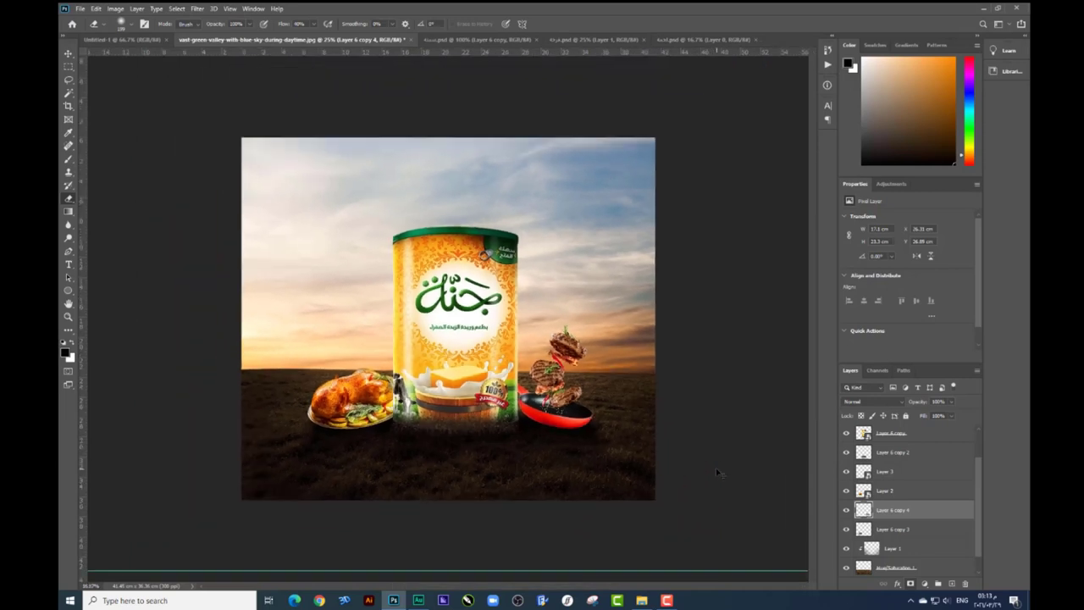
left_click(72, 53)
left_click(578, 252)
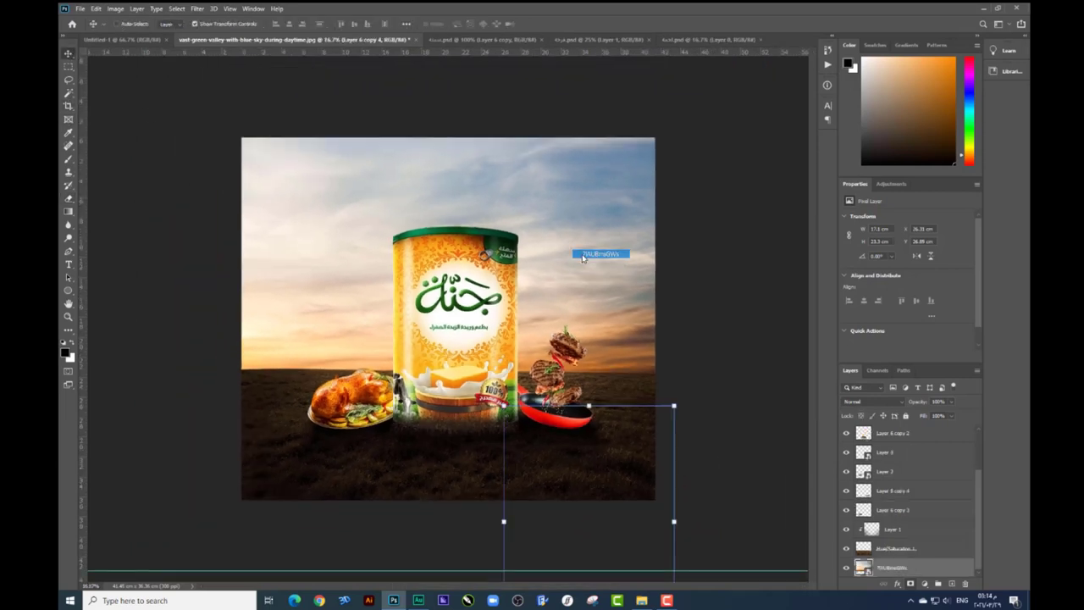
left_click(637, 600)
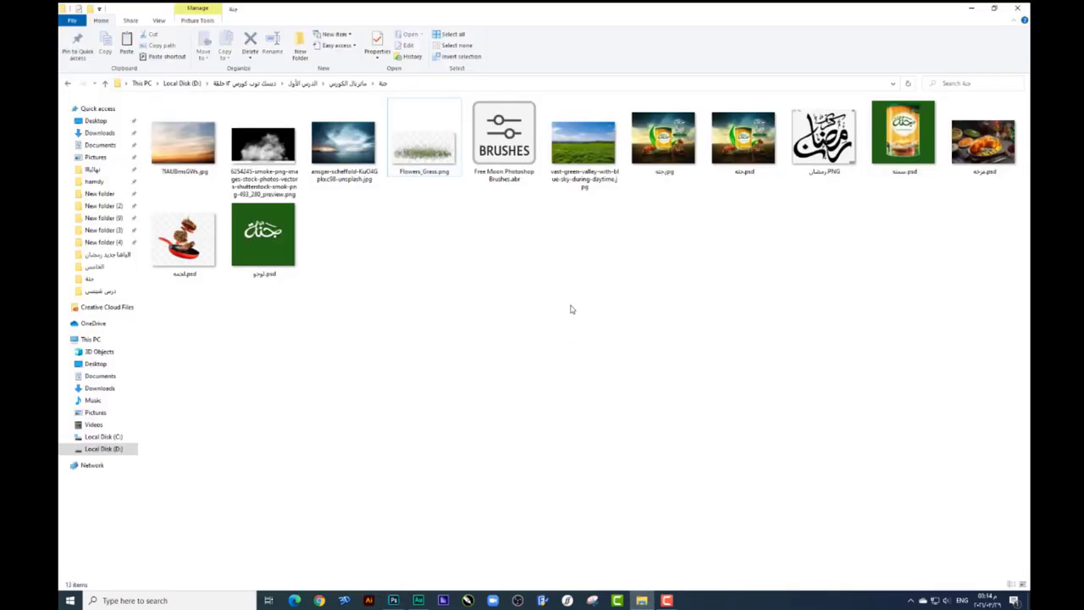
Drag the ansgar-scheffold stormy sky JPG from File Explorer onto the Photoshop canvas
left_click_drag(347, 153, 425, 543)
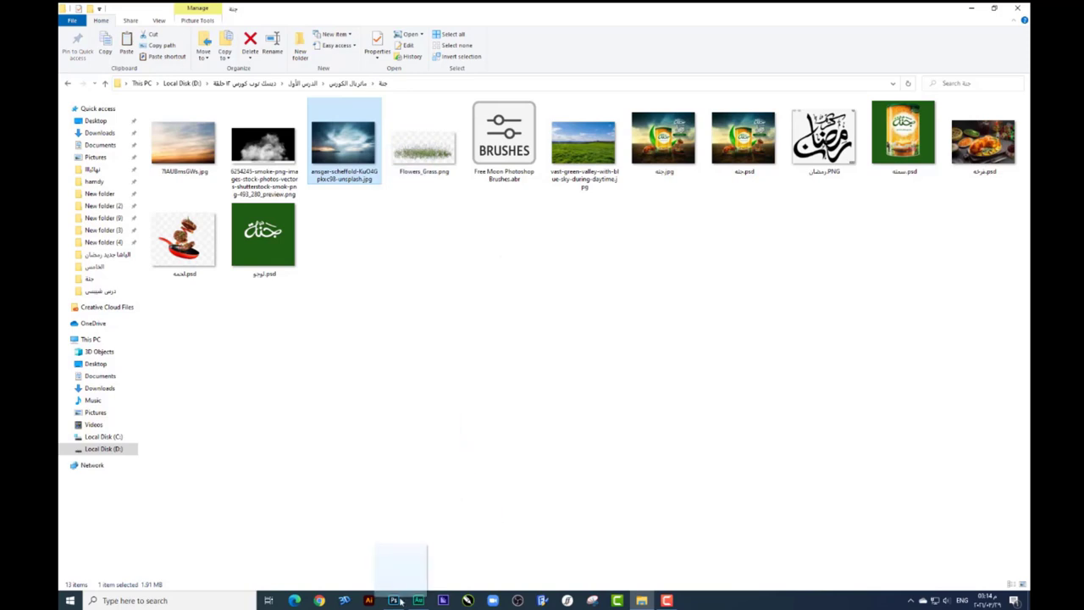
mouse_move(425, 543)
left_mouse_down()
mouse_move(396, 603)
mouse_move(449, 278)
left_mouse_up()
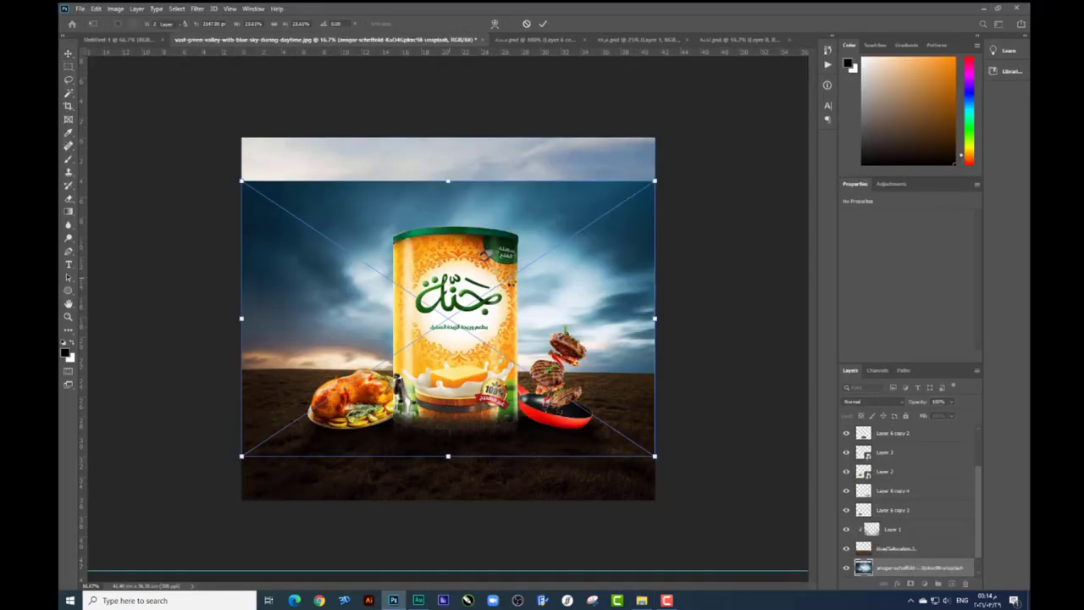
Commit the stormy sky, move it to the canvas top and rasterize it
key("Return")
left_click_drag(522, 284, 521, 241)
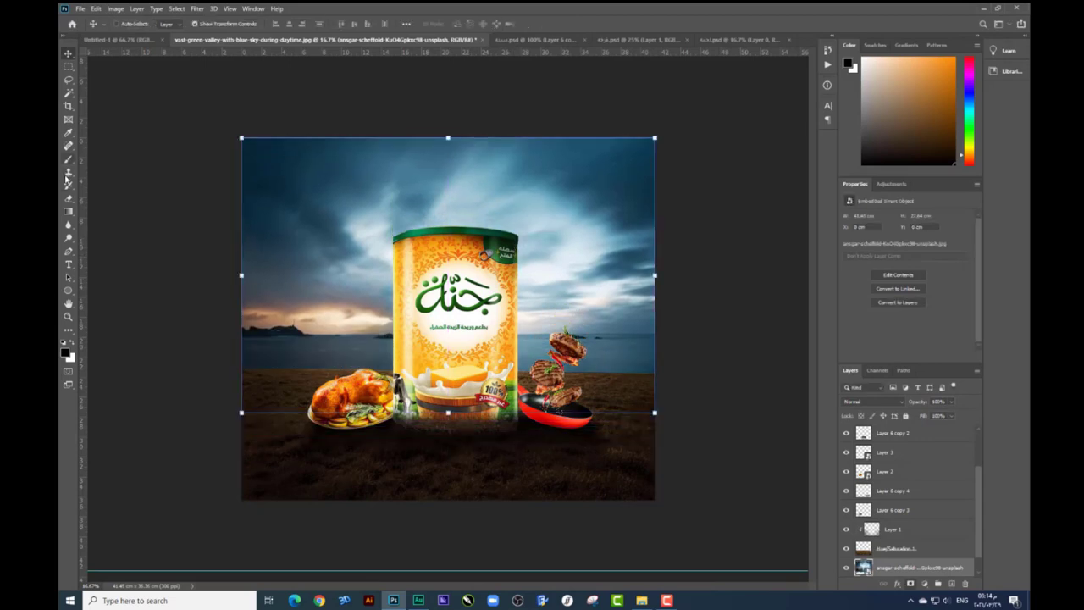
left_click(68, 198)
right_click(390, 264)
left_click(388, 290)
key("Return")
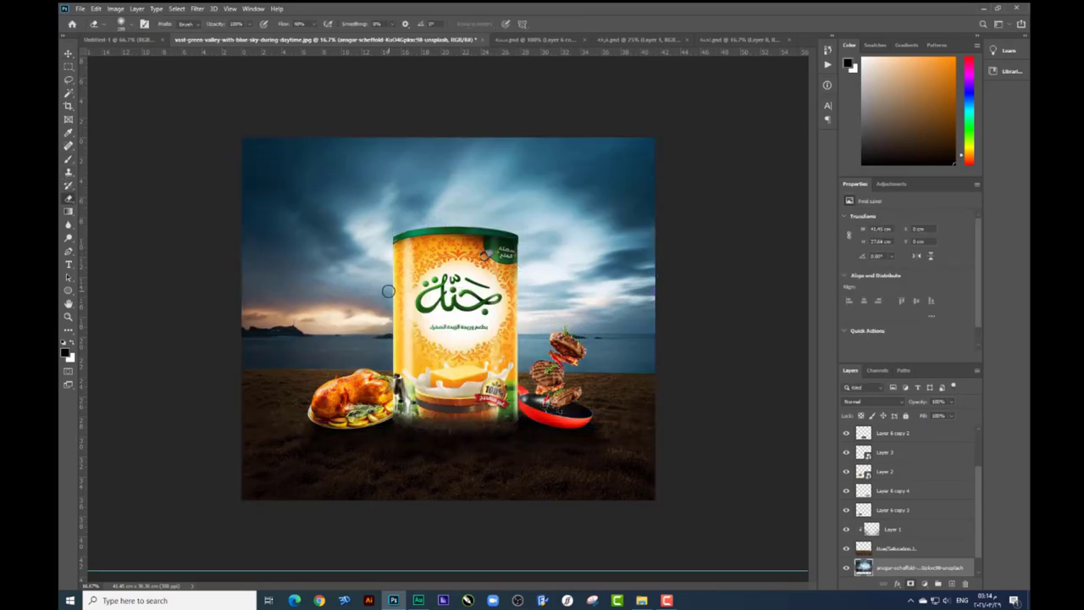
Erase the sea and island band at the horizon with the eraser at 40% flow
right_click(387, 290)
left_click_drag(314, 24, 320, 40)
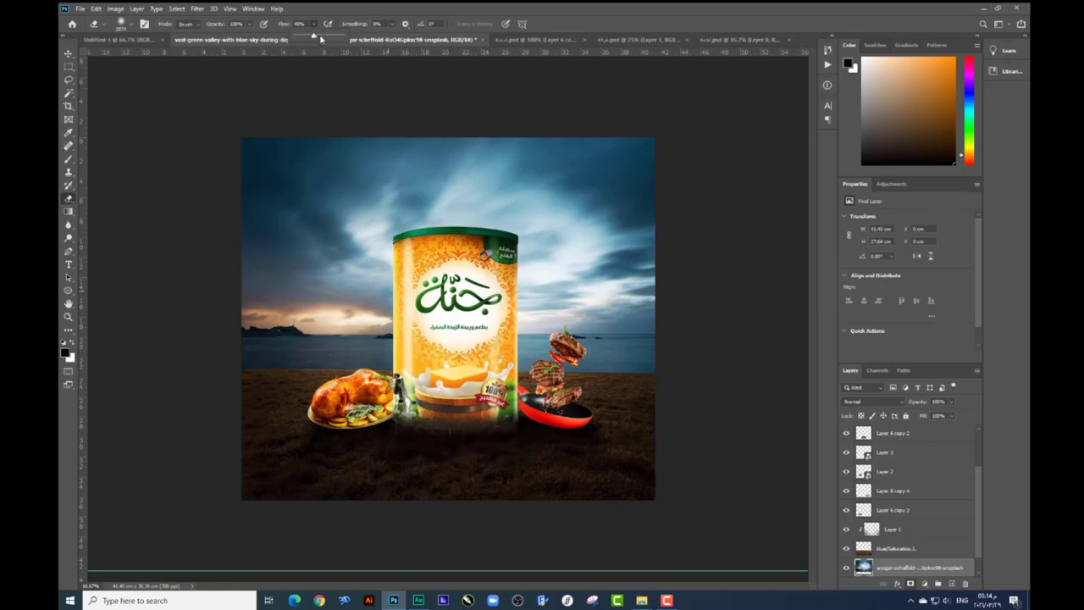
left_click_drag(725, 327, 191, 358)
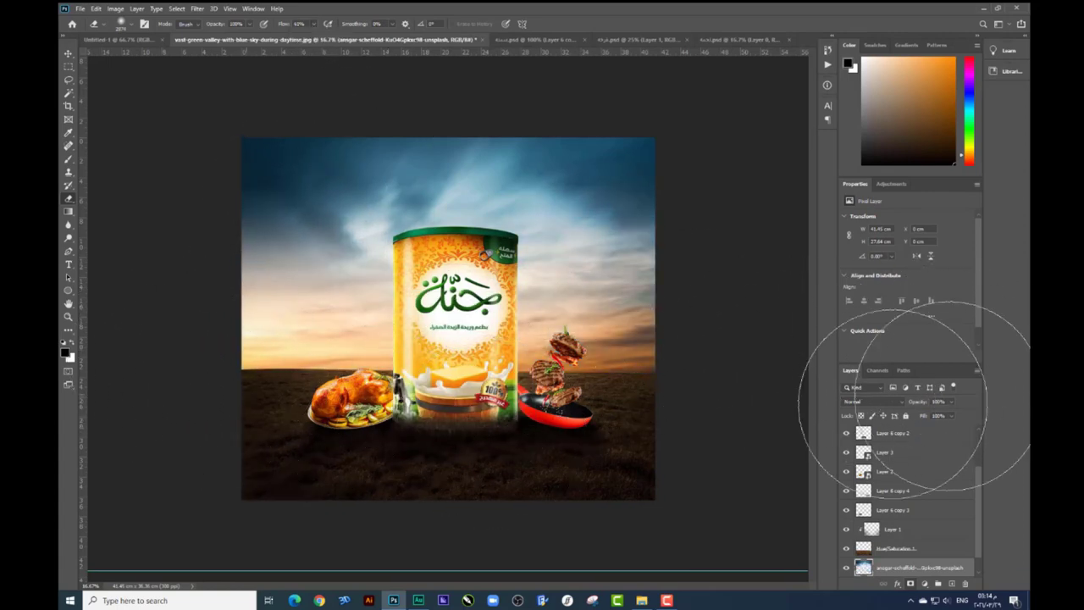
left_click(69, 54)
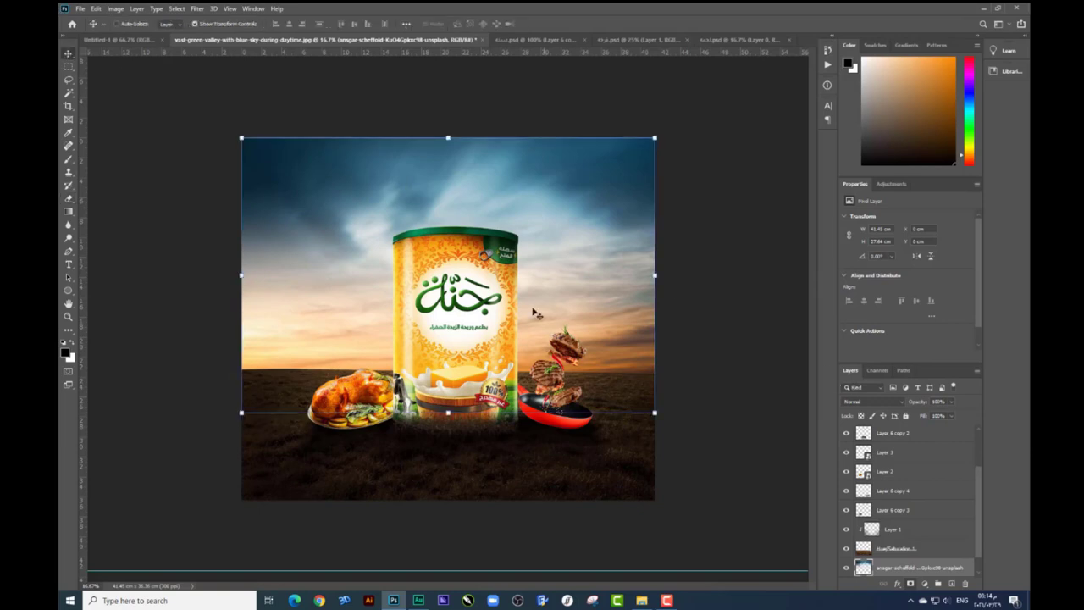
left_click(642, 600)
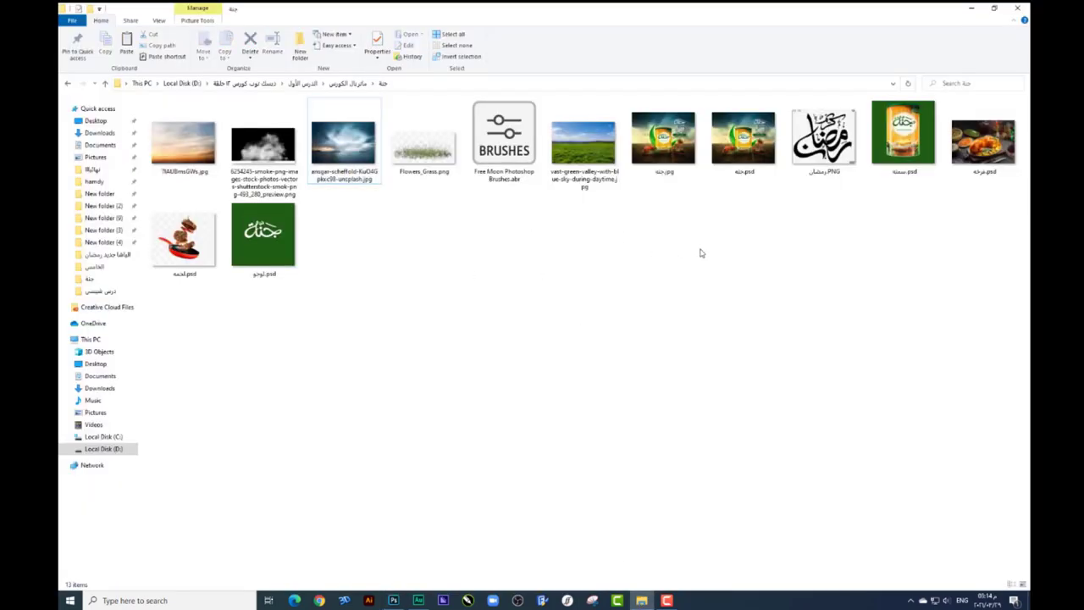
Select the logo PSD and Ramadan PNG in File Explorer, then return to Photoshop
left_click(295, 247)
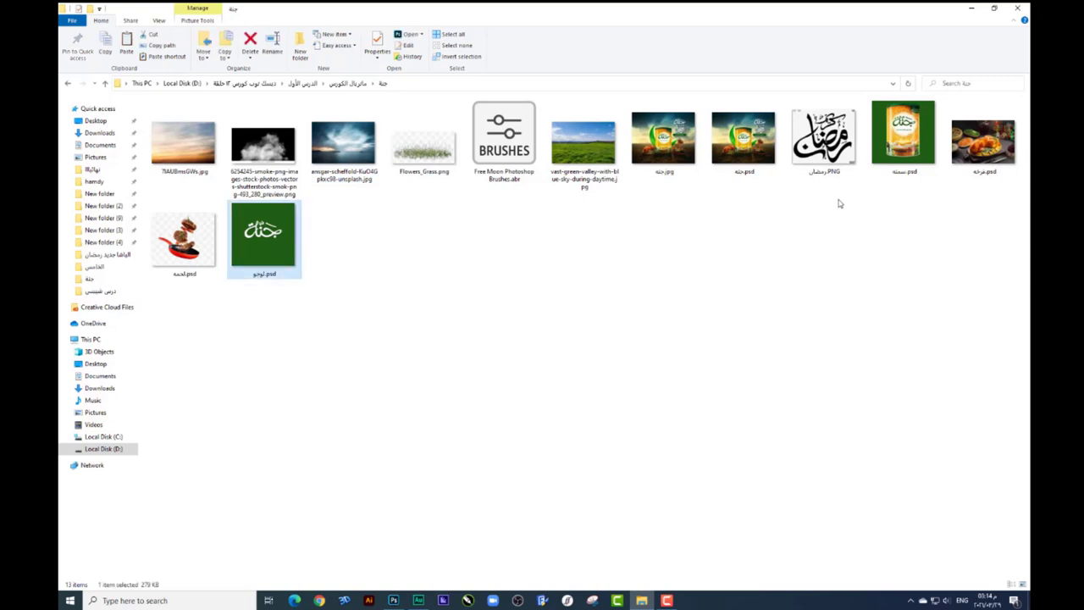
left_click(840, 165)
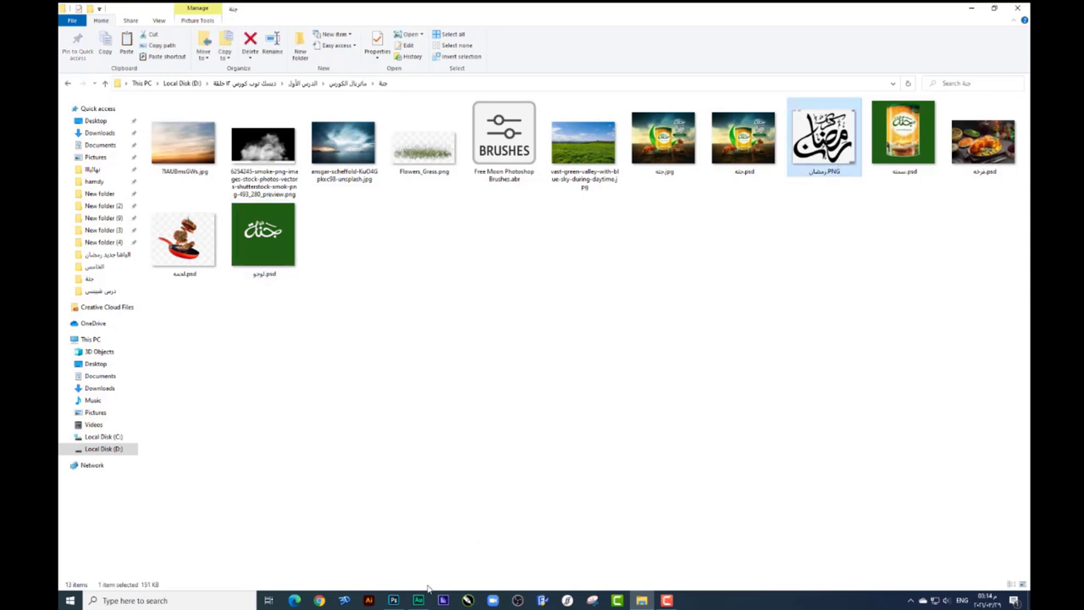
left_click(398, 600)
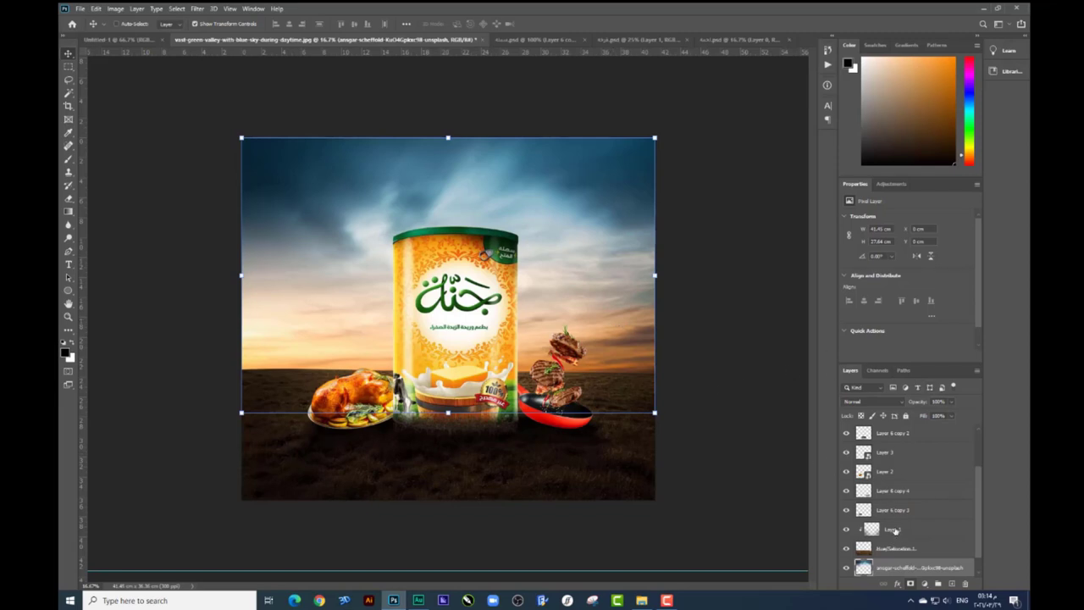
Add a new layer above Layer 1 and sample peach #fed08d as the brush colour
left_click(895, 530)
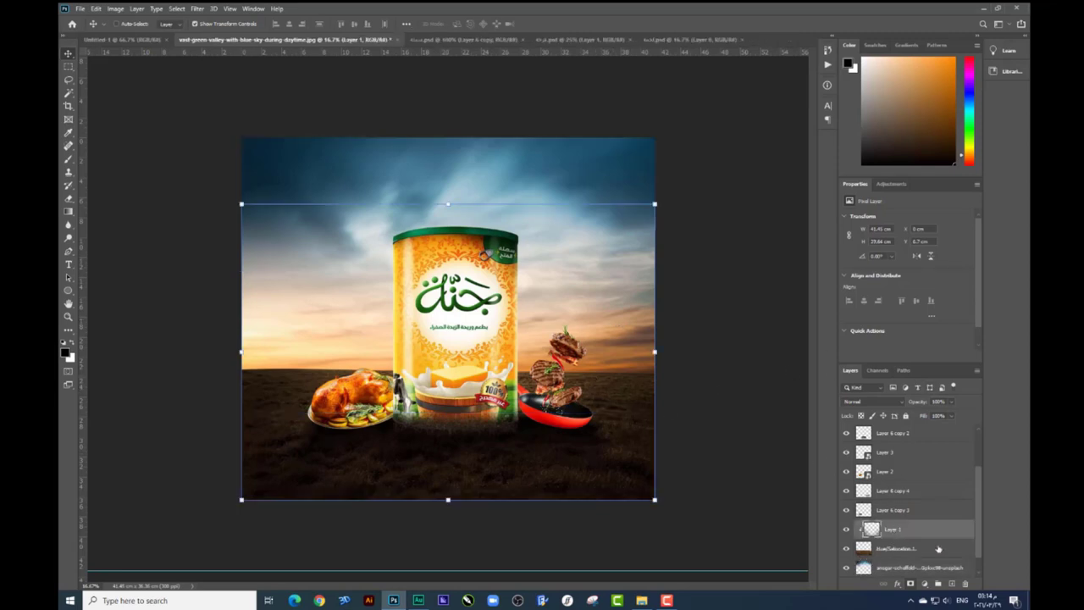
left_click(951, 583)
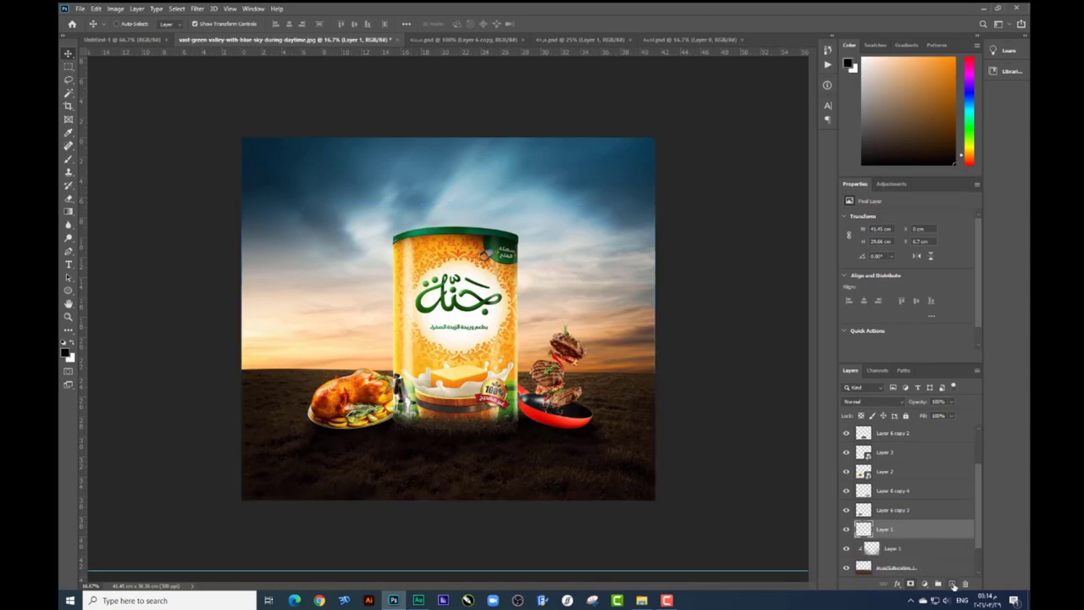
left_click(71, 158)
left_click(66, 352)
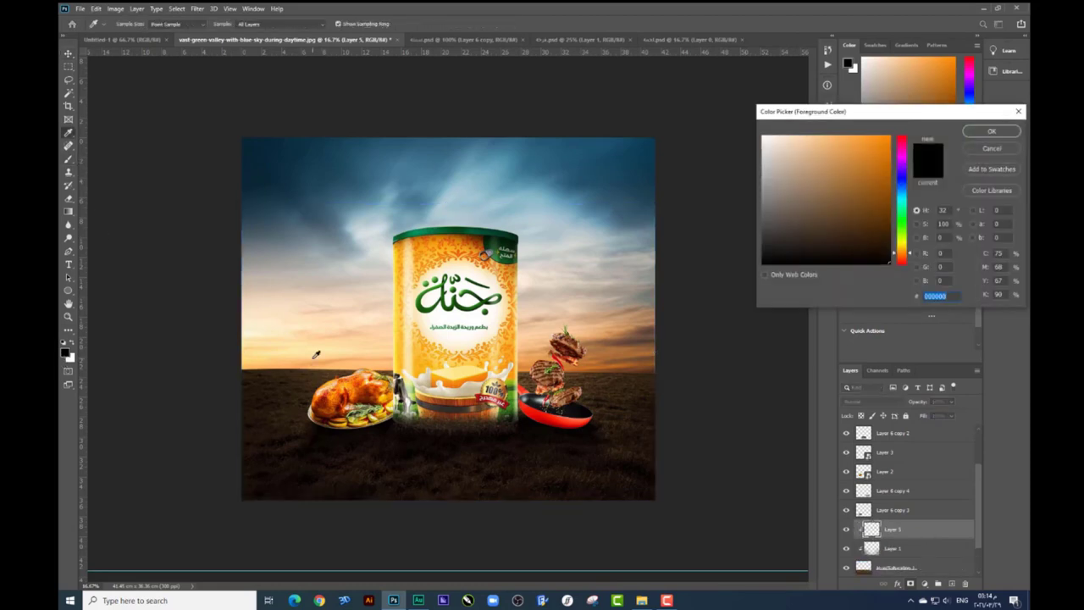
left_click(316, 354)
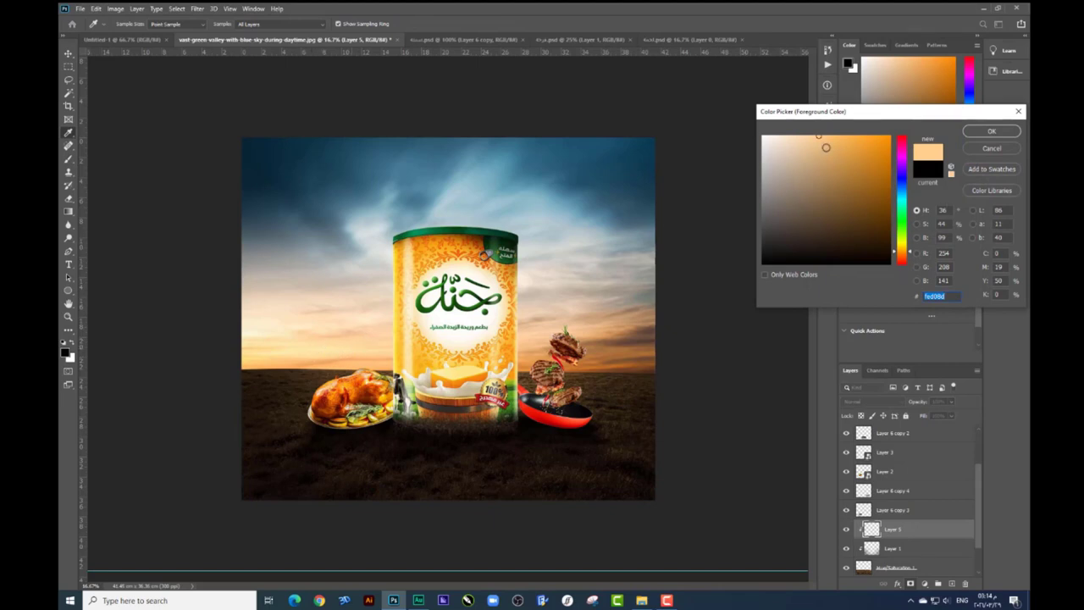
key("Return")
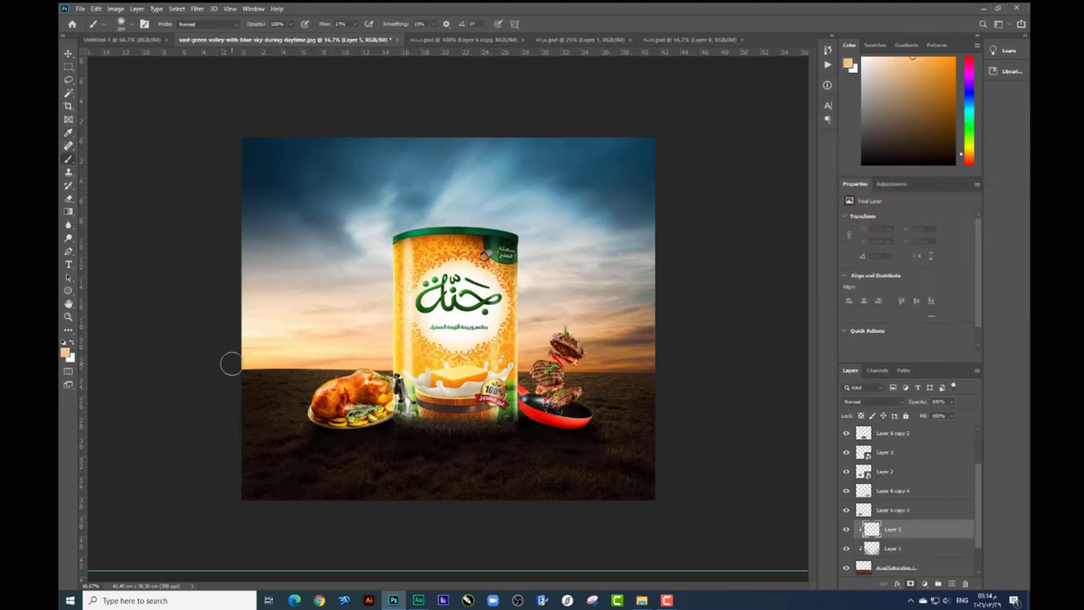
Paint a soft peach glow across the sunset horizon behind the can
left_click_drag(230, 365, 308, 356)
mouse_move(383, 363)
left_mouse_down()
mouse_move(682, 370)
mouse_move(652, 391)
left_mouse_up()
right_click(571, 364)
key("Return")
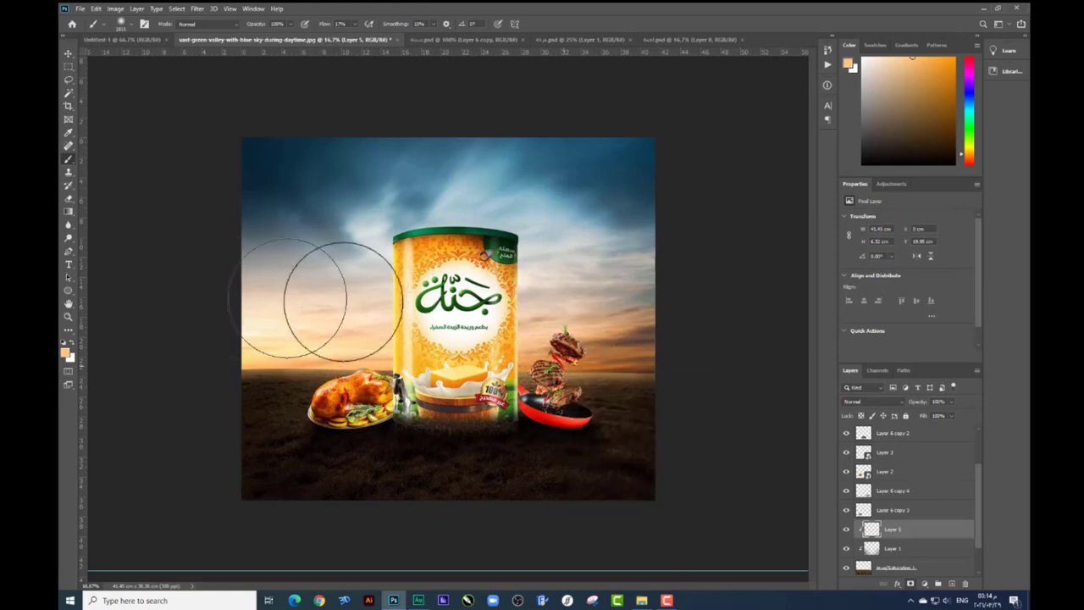
left_click_drag(196, 302, 696, 324)
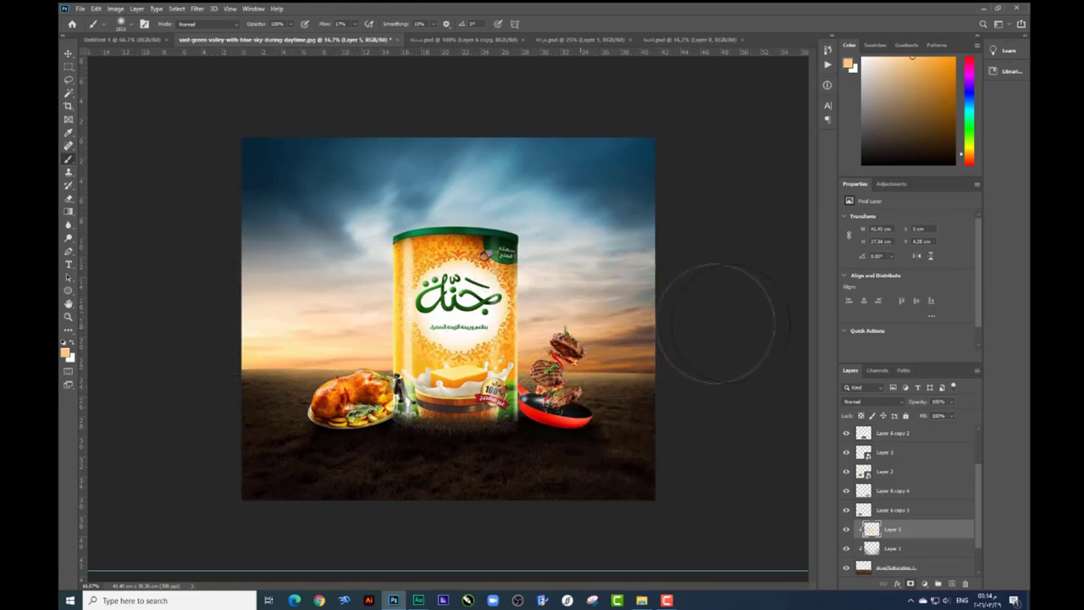
left_click_drag(728, 345, 358, 363)
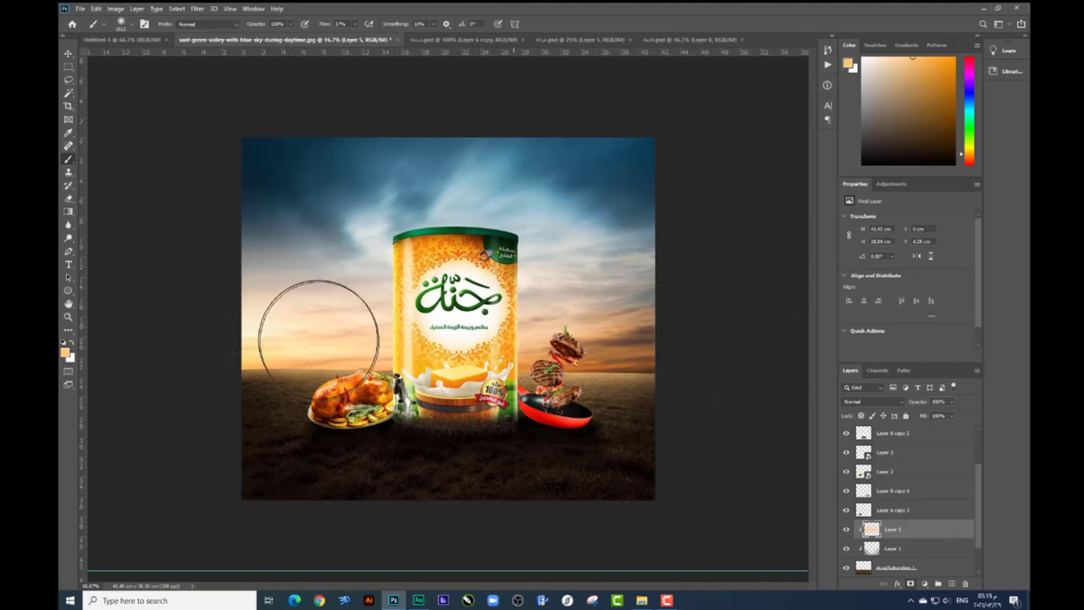
right_click(902, 532)
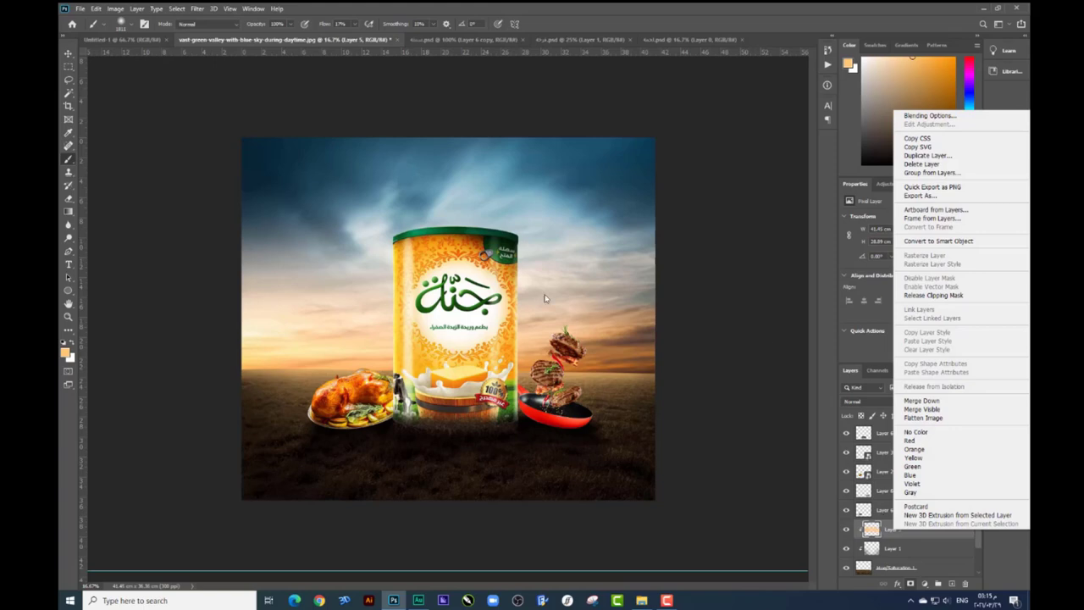
Set Layer 5's Underlying Layer Blend If so the peach glow shows only over the bright sky
left_click(917, 117)
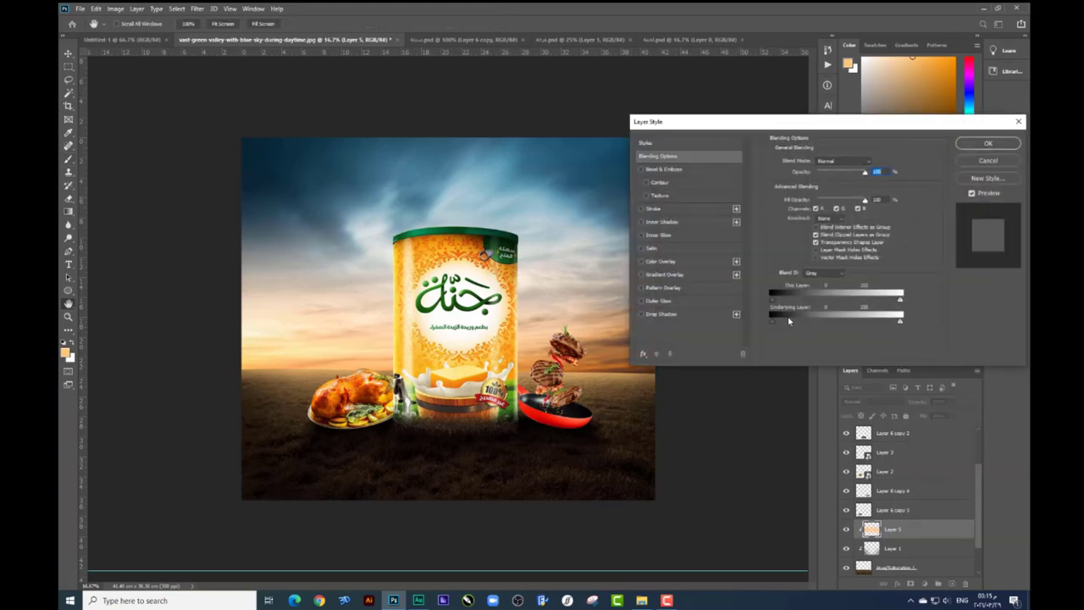
left_click_drag(794, 322, 801, 320)
key("Return")
Return to the brush, check the image at another zoom, and bring up the asset folder in File Explorer
key("b")
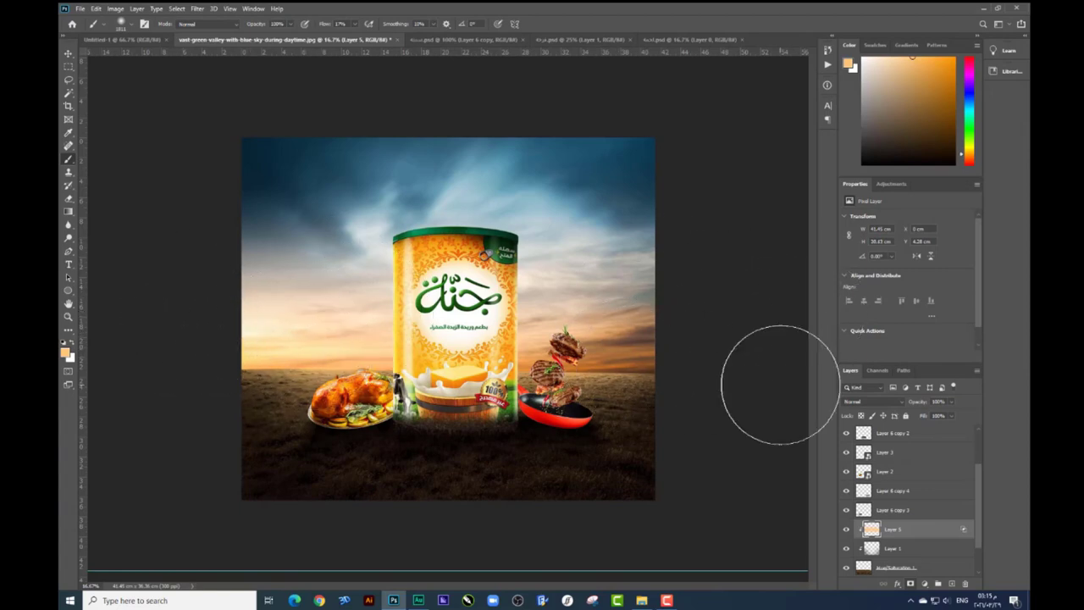
key("ctrl+minus")
key("ctrl+plus")
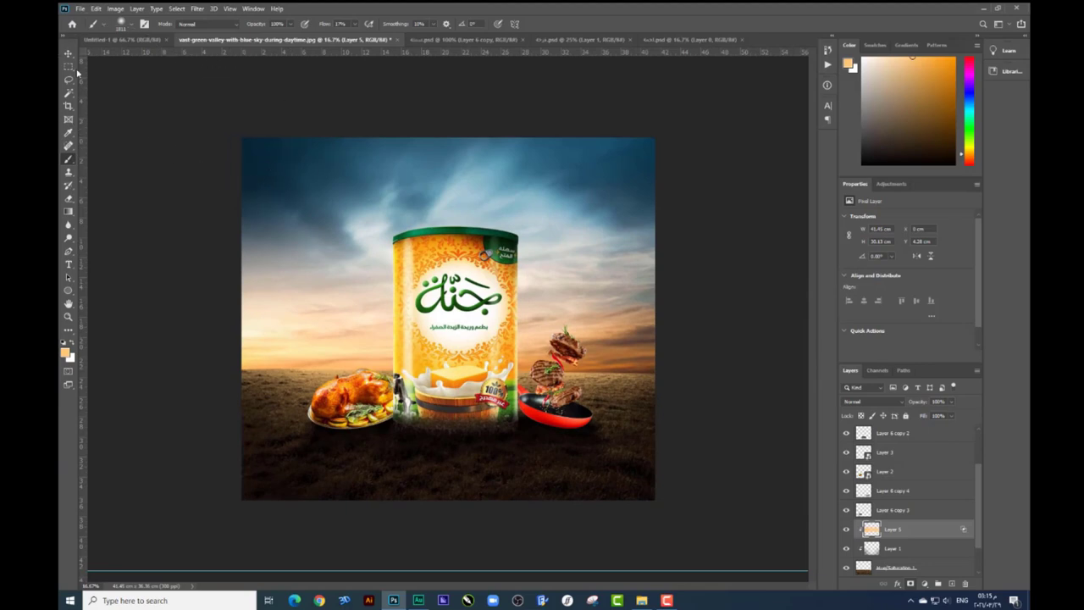
key("ctrl+t")
left_click(641, 600)
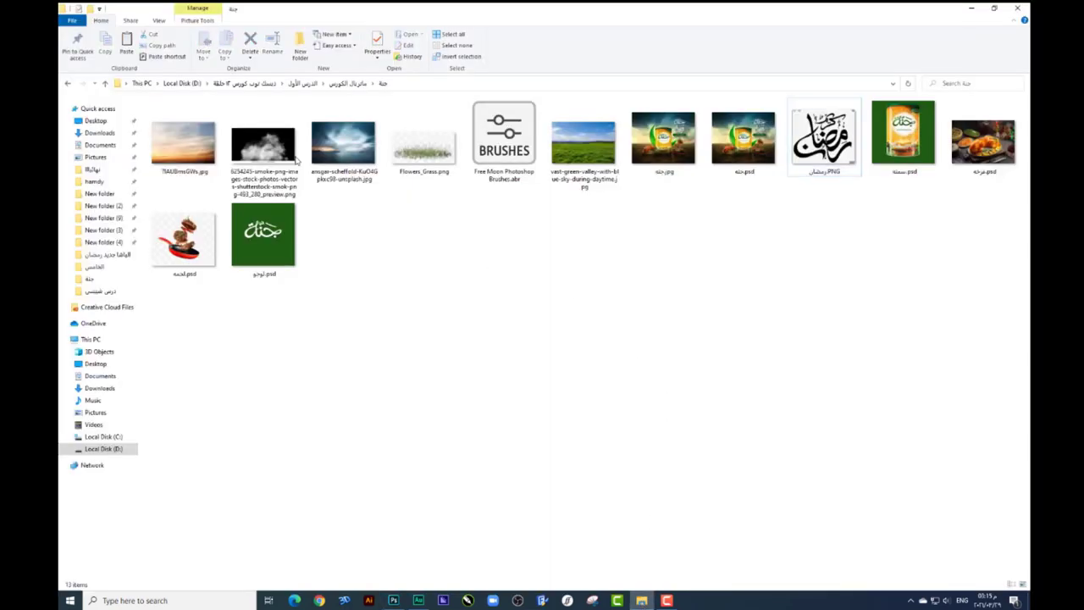
Select and deselect رمضان.PNG, then go back to the Photoshop composite without opening it
left_click(825, 139)
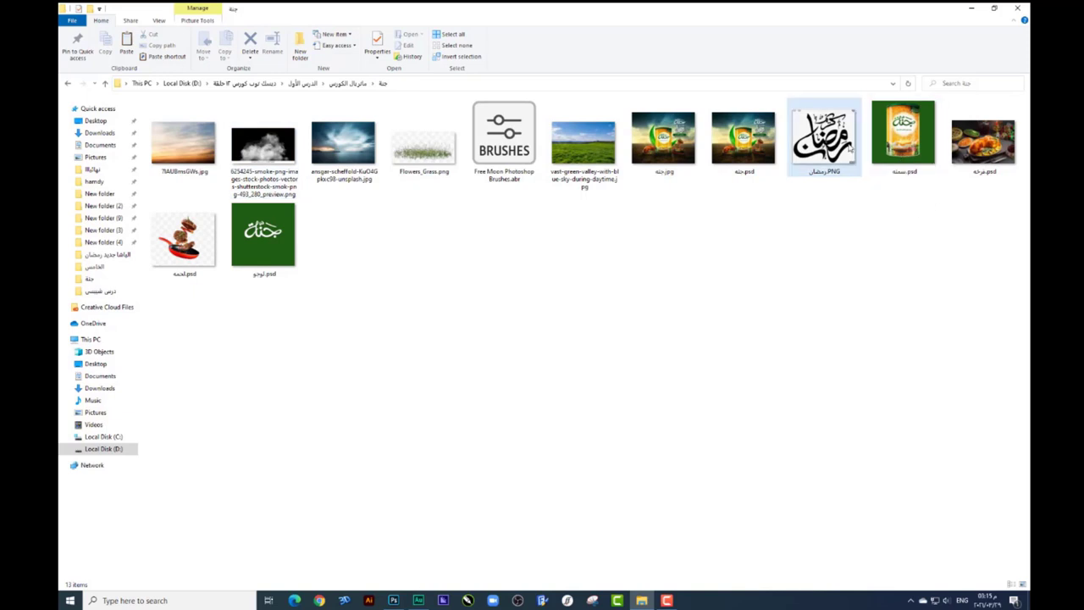
left_click(674, 428)
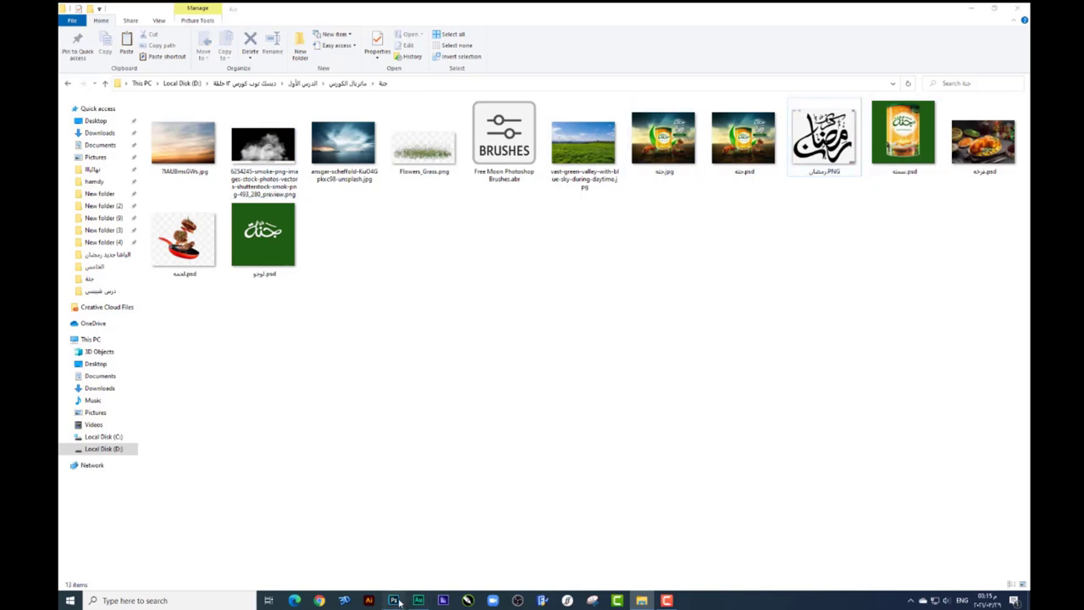
left_click(393, 599)
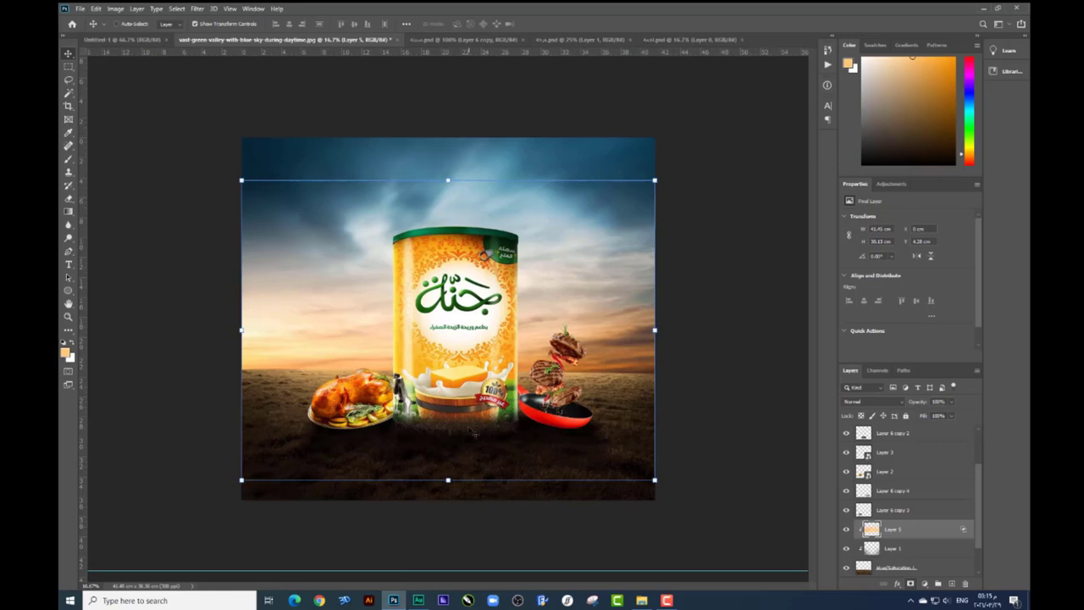
Draw a circle (Ellipse 1) in the sky left of the can, at the top of the stack
left_click(889, 508)
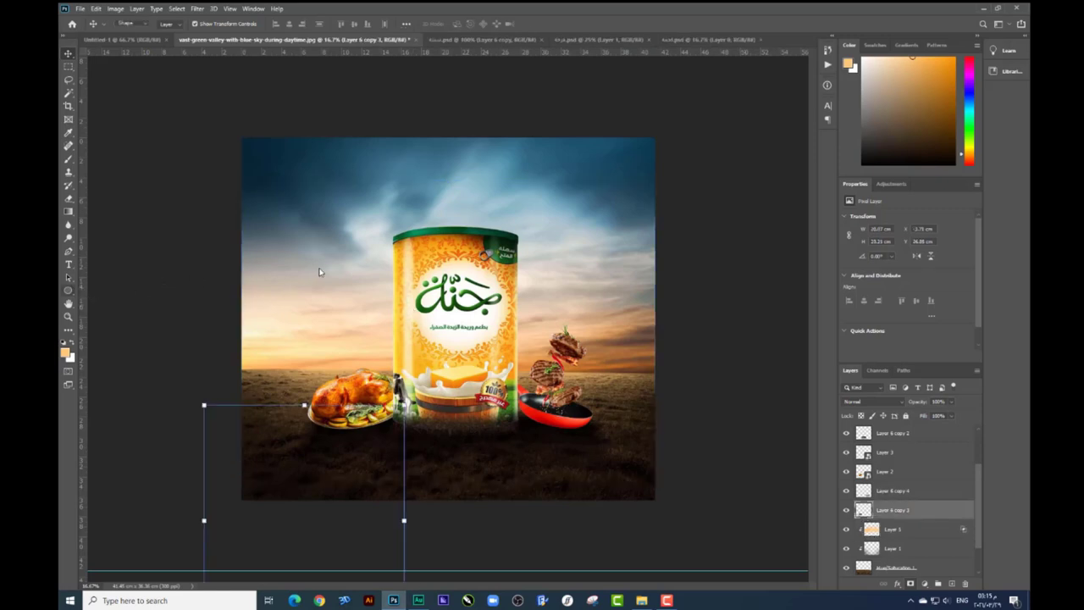
left_click(69, 290)
left_click_drag(285, 198, 440, 355)
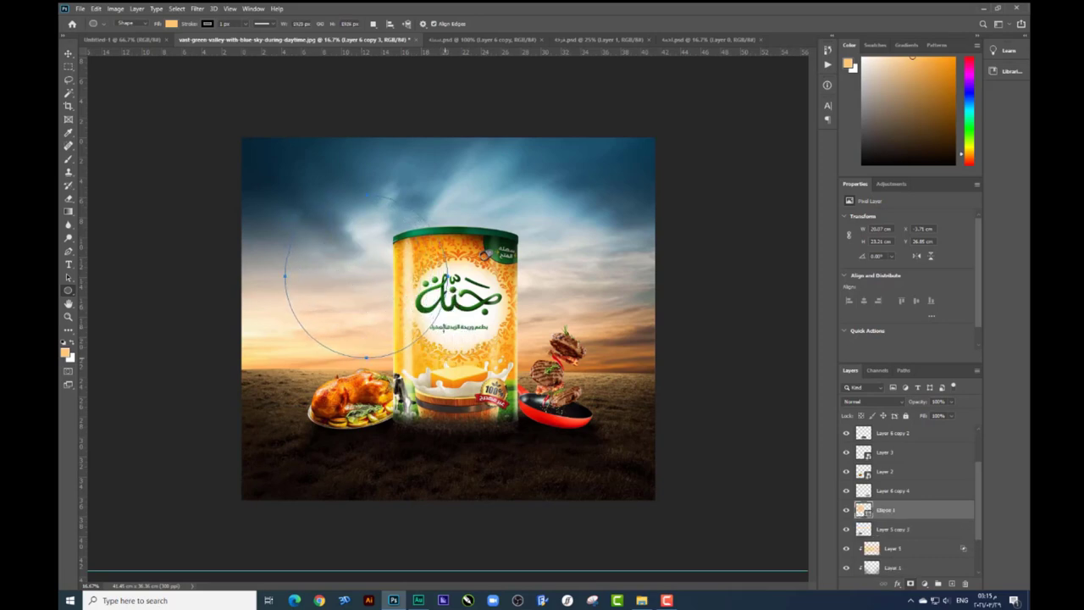
left_click_drag(893, 514, 906, 432)
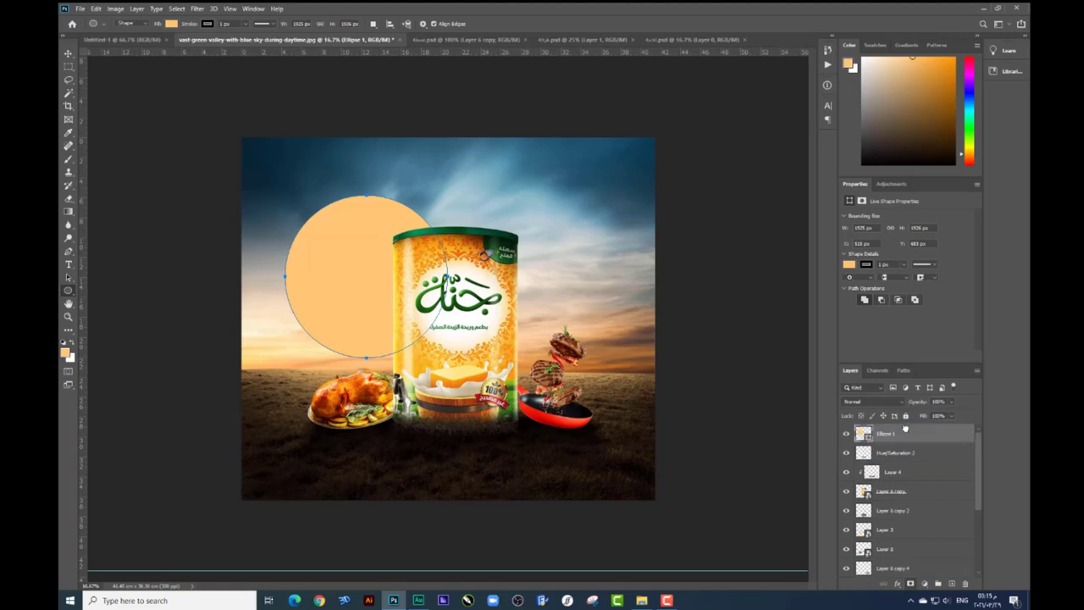
Duplicate the circle, fill the copy black (000000), and offset and adjust it over the original
key("ctrl+j")
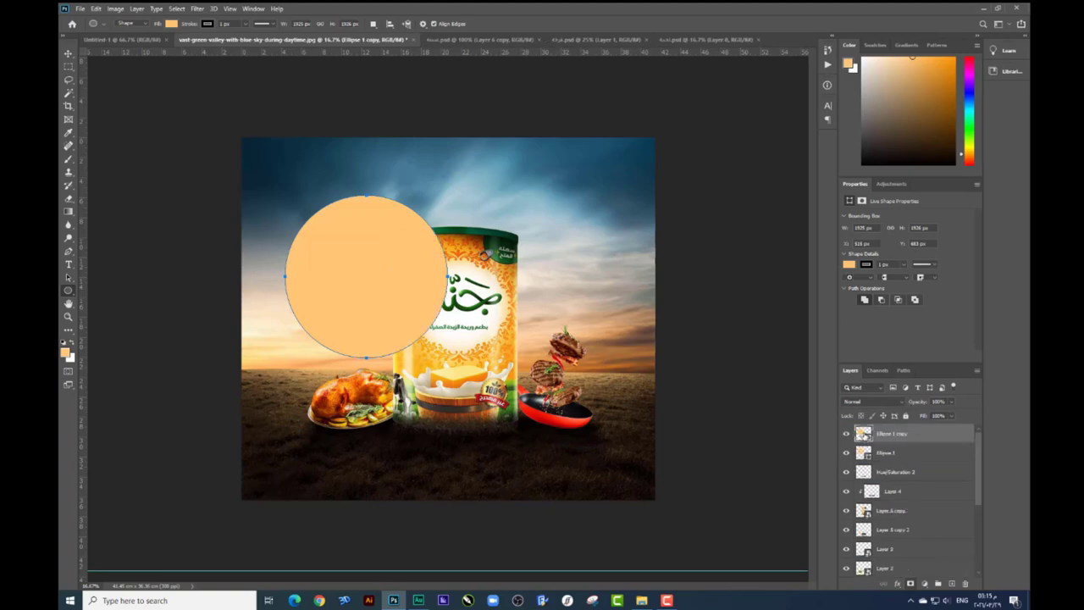
double_click(863, 432)
type("000000")
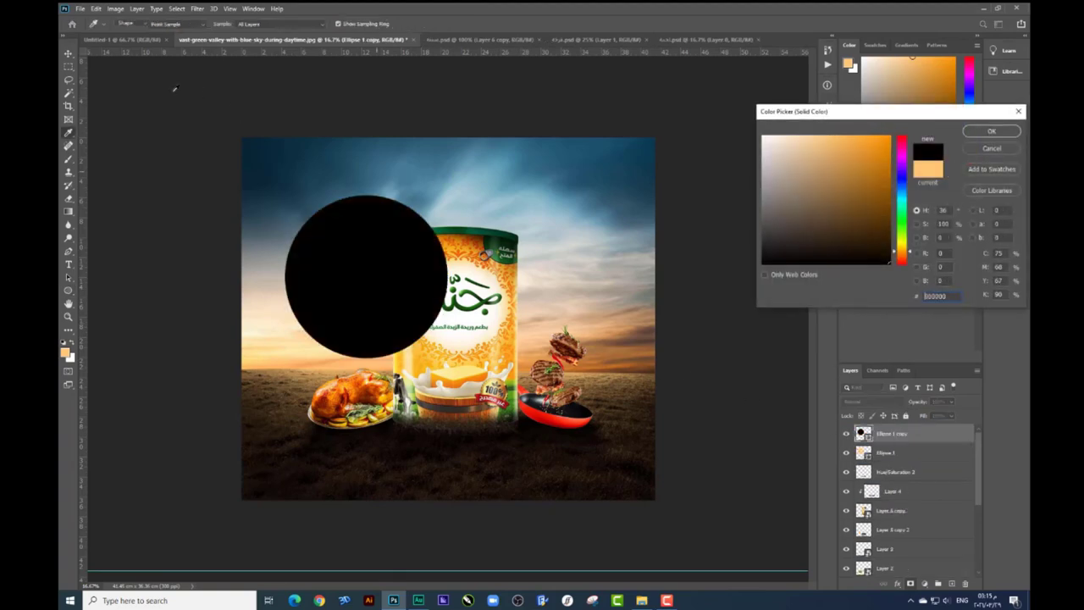
key("Return")
key("v")
mouse_move(346, 262)
left_mouse_down()
mouse_move(380, 246)
mouse_move(369, 249)
left_mouse_up()
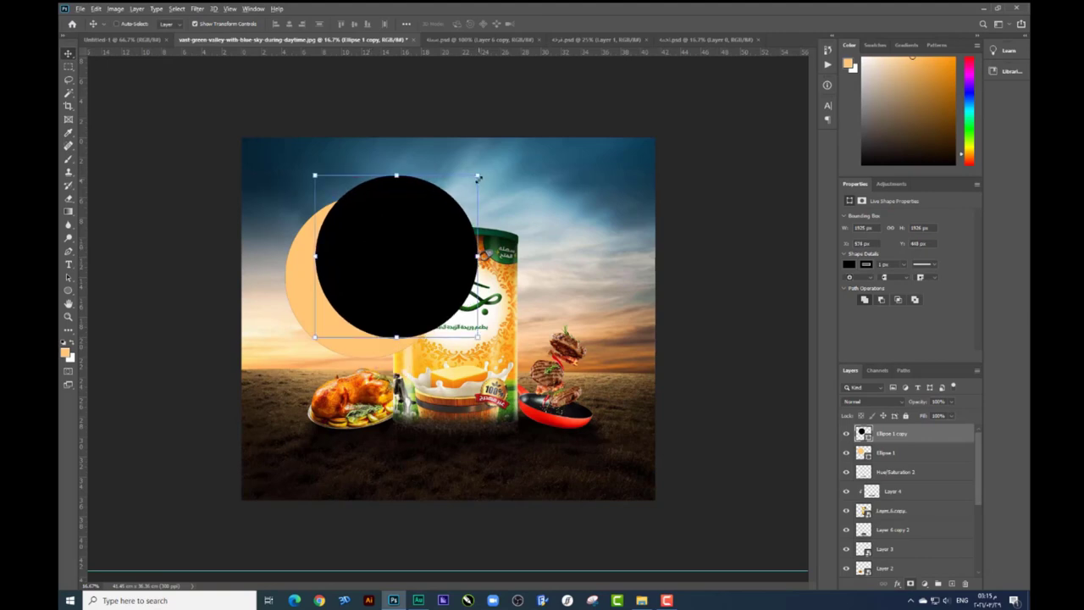
left_click_drag(477, 178, 481, 180)
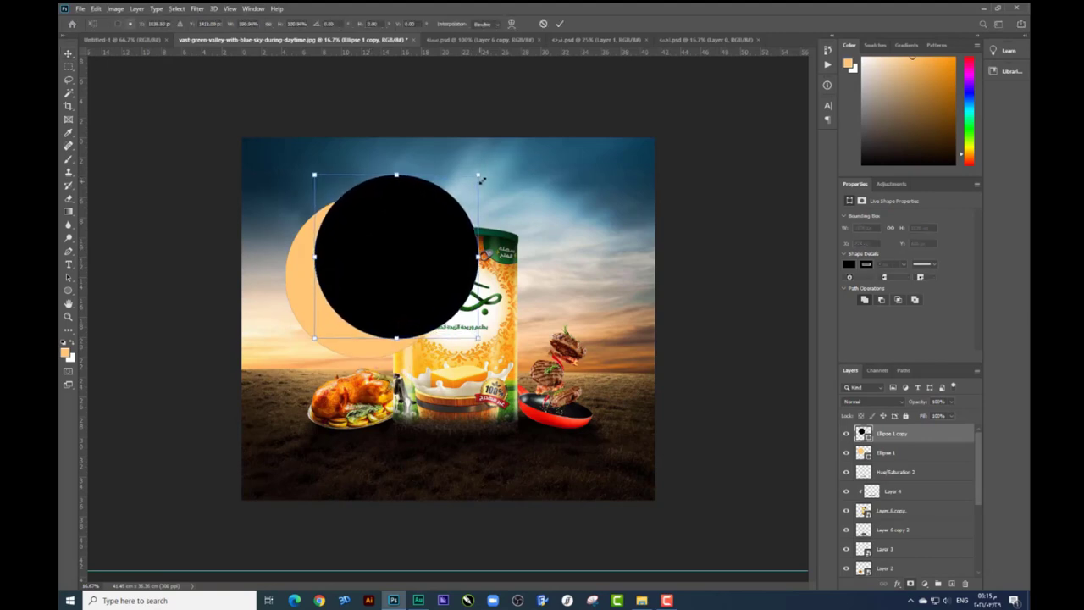
key("Return")
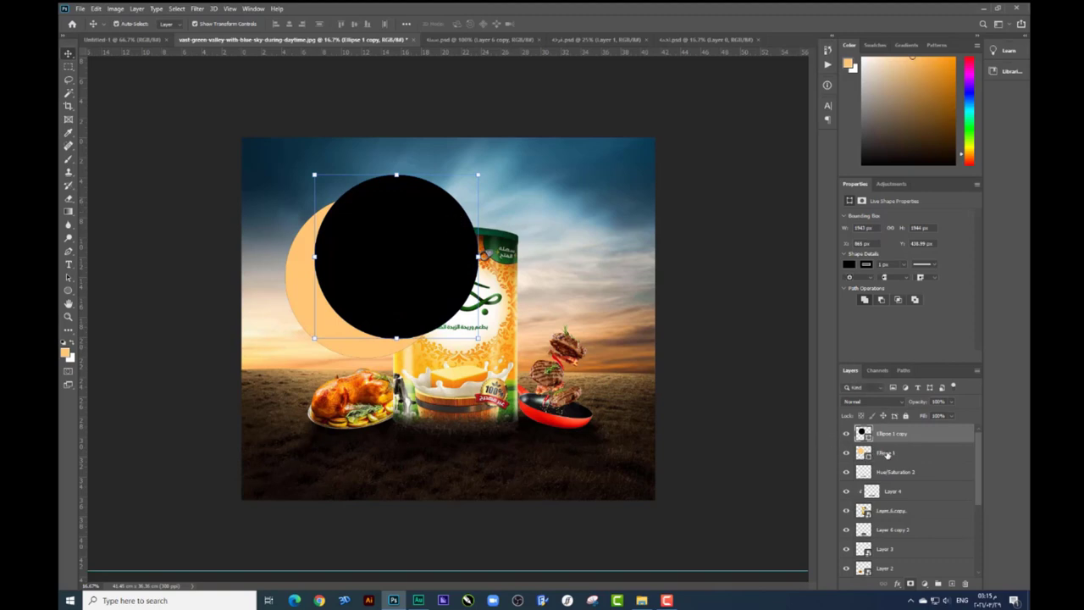
Rasterize and merge both circles, then delete the black area with Magic Wand to leave a crescent
left_click(886, 454, "ctrl")
right_click(886, 454)
left_click(930, 177)
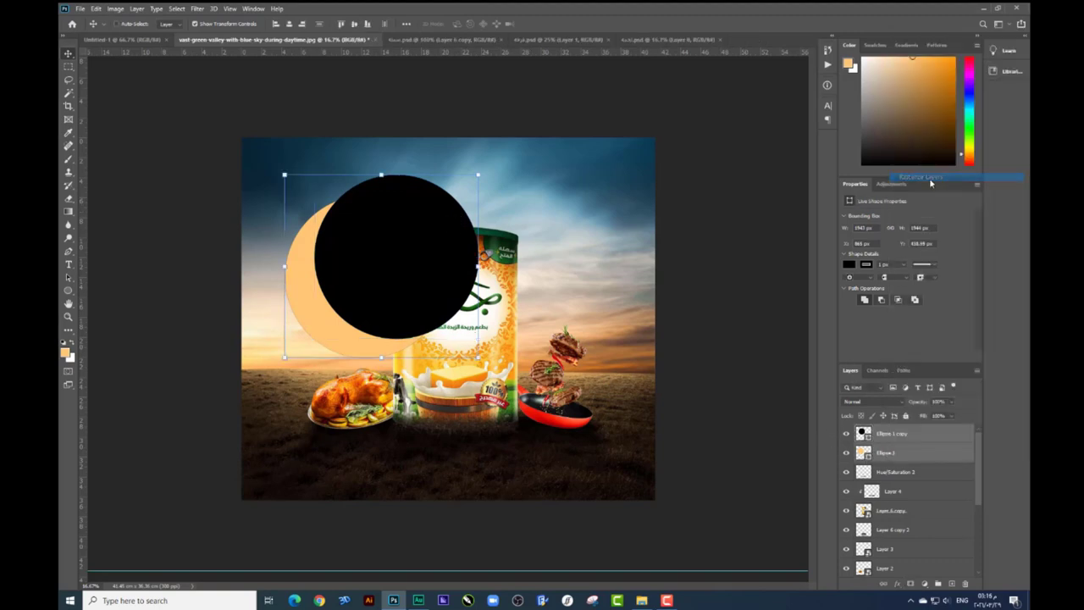
right_click(897, 435)
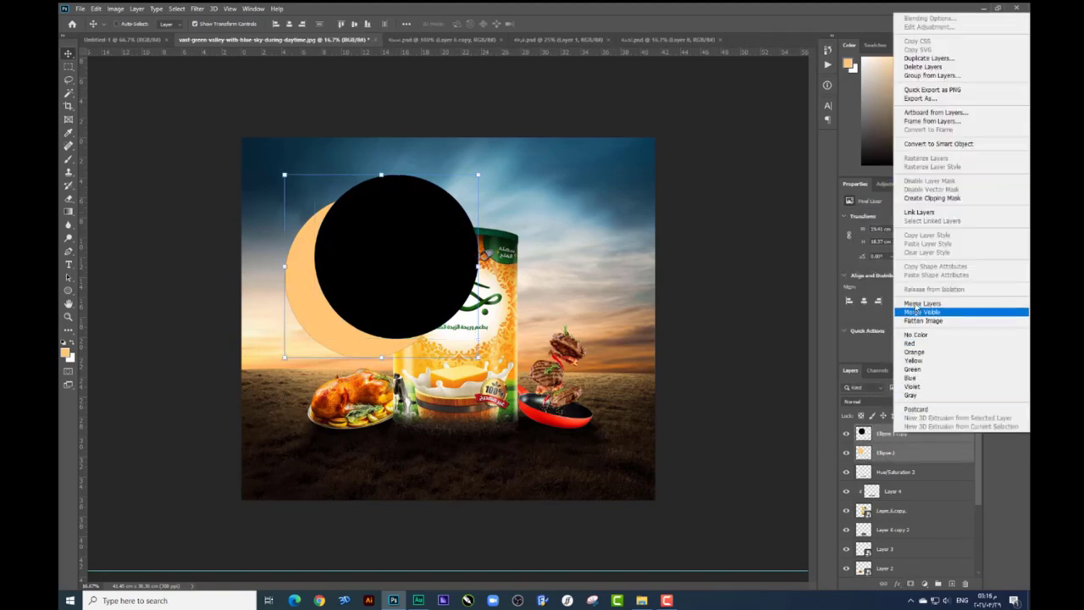
key("ctrl+e")
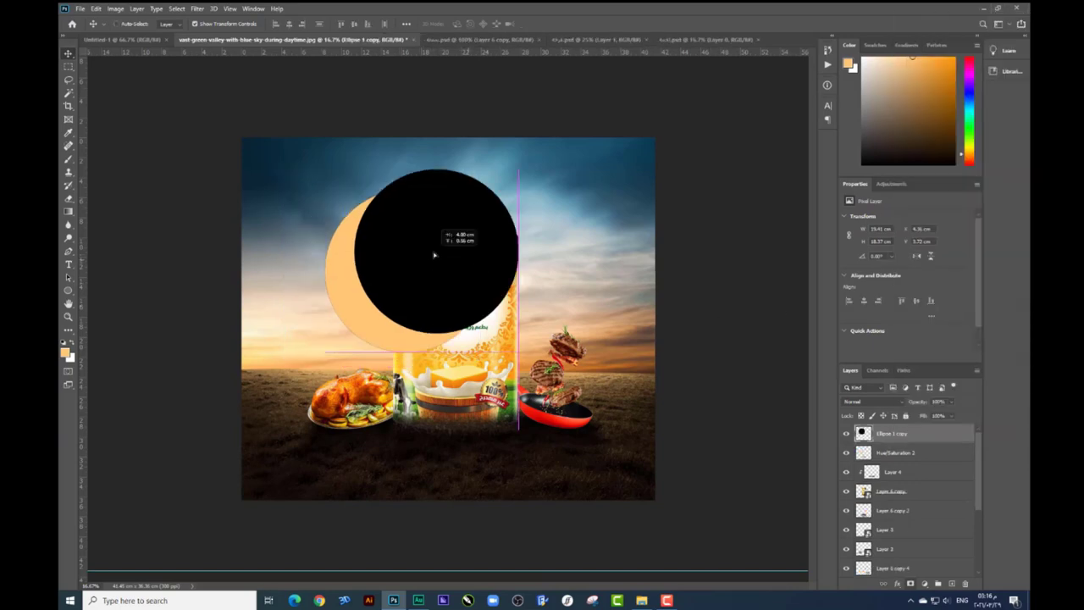
left_click(68, 95)
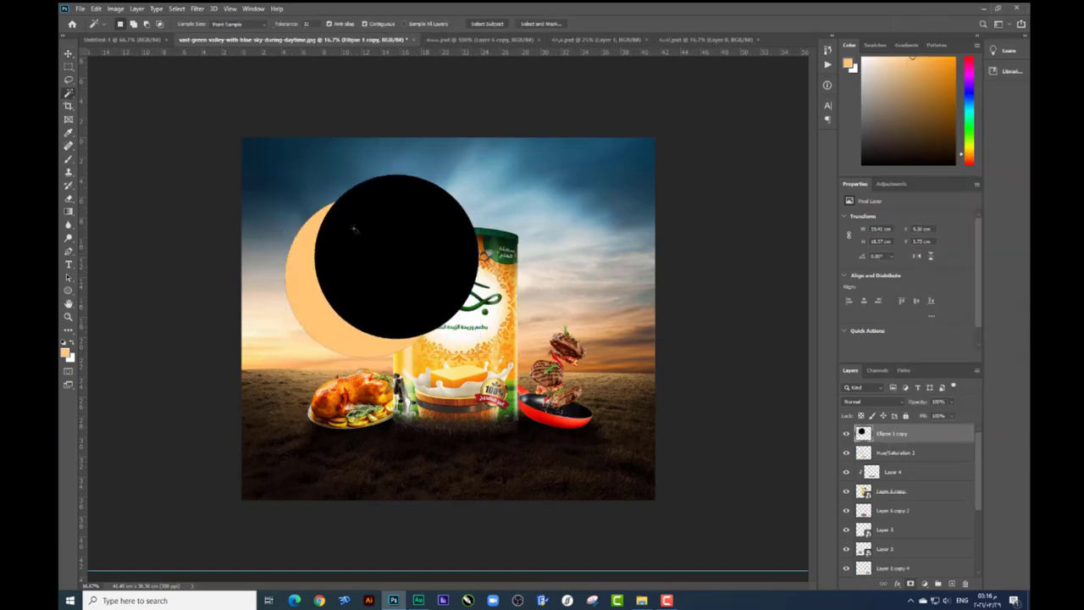
left_click(422, 249)
key("Delete")
key("ctrl+d")
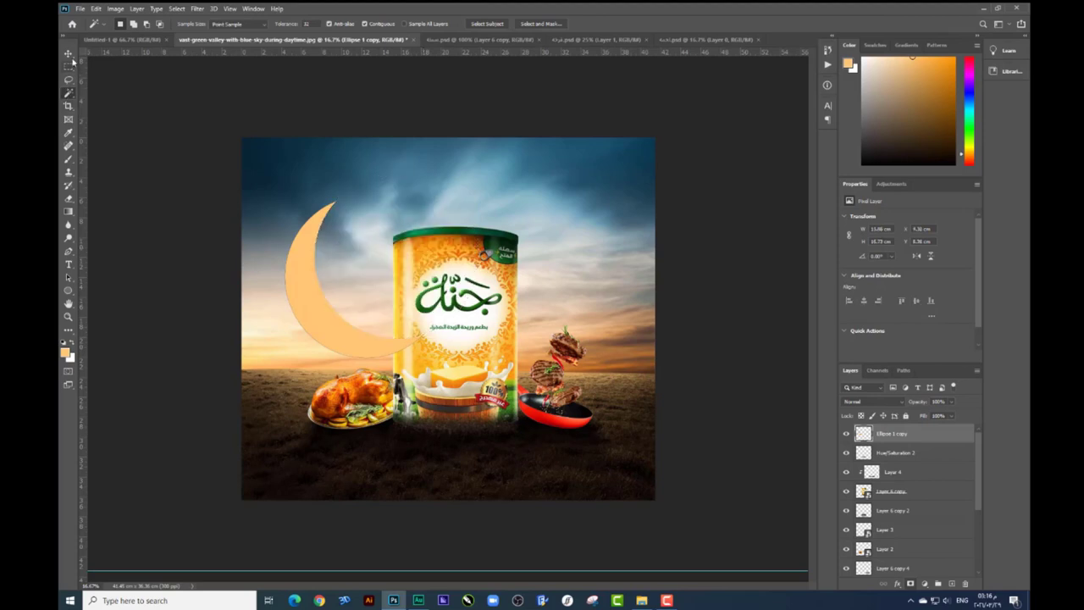
Nudge the crescent down and give it a dark green Color Overlay sampled from the can's lid
left_click(68, 53)
left_click_drag(387, 309, 389, 324)
right_click(931, 434)
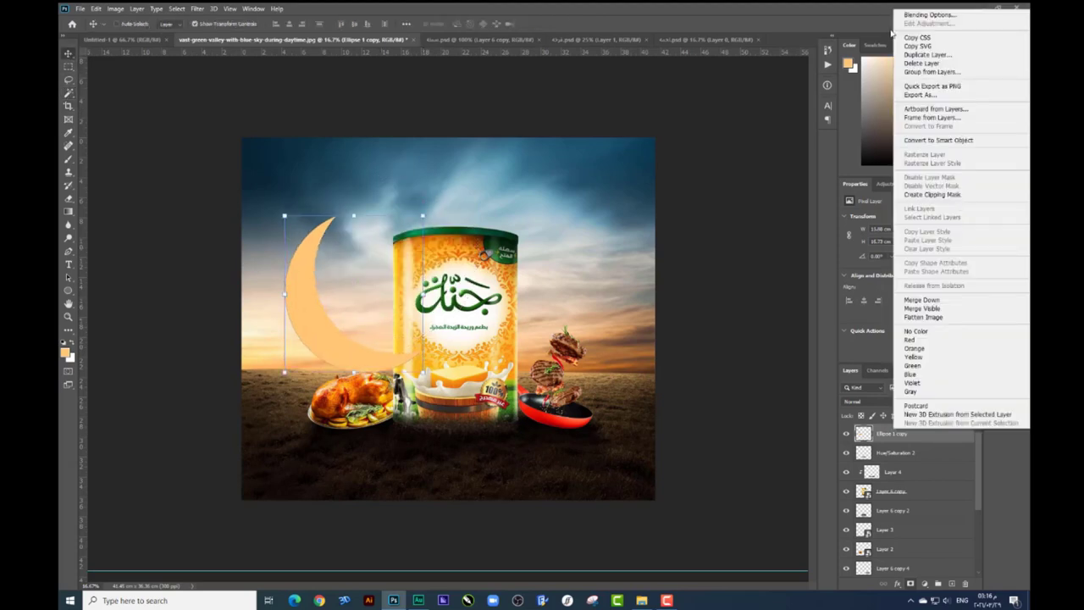
left_click(716, 238)
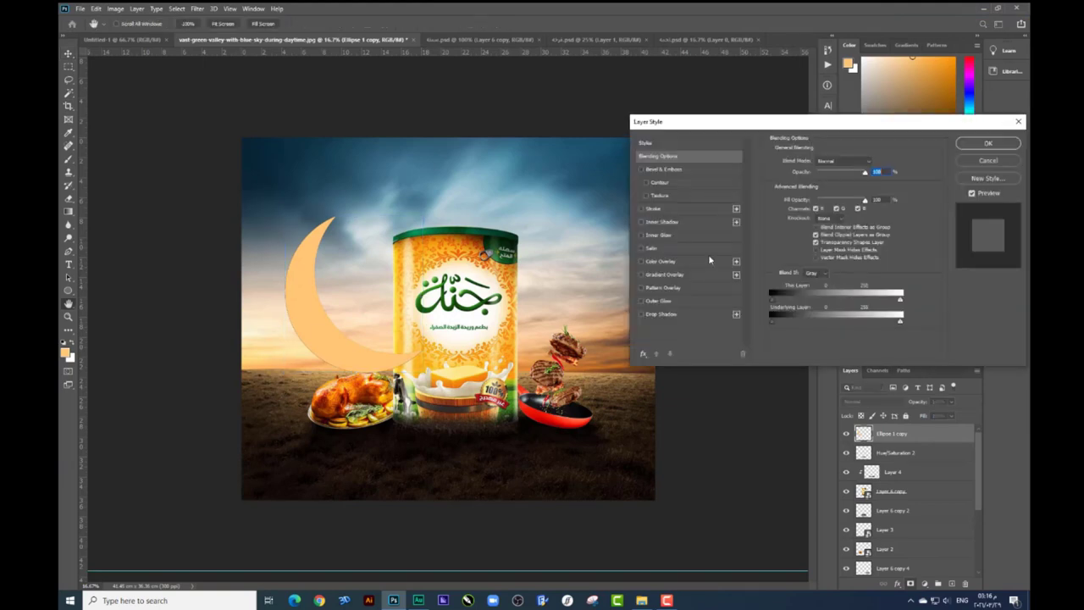
left_click(660, 261)
left_click(875, 162)
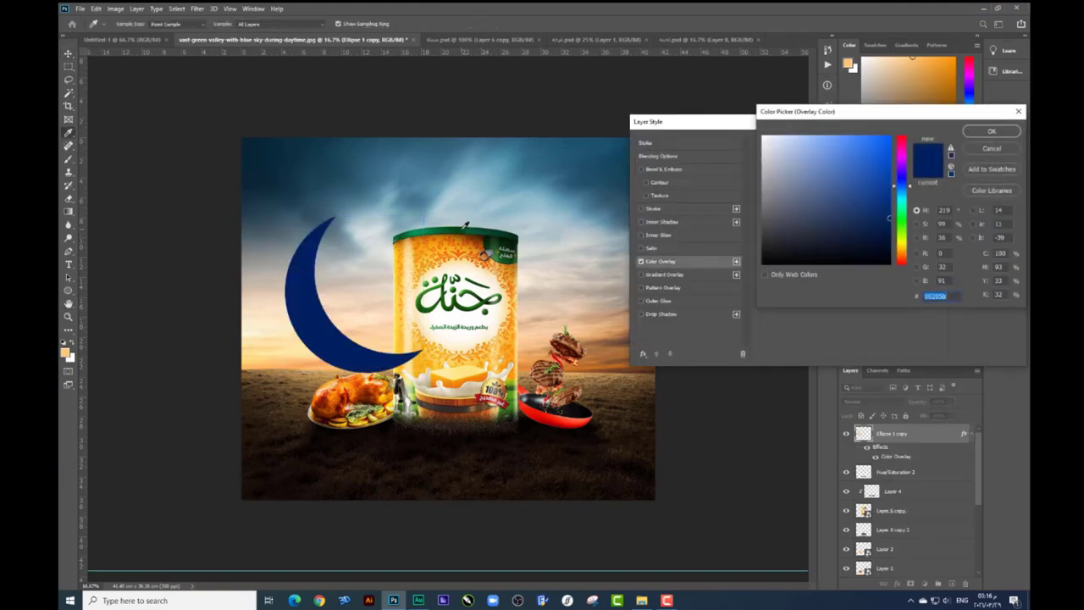
left_click(462, 230)
left_click_drag(875, 239, 889, 242)
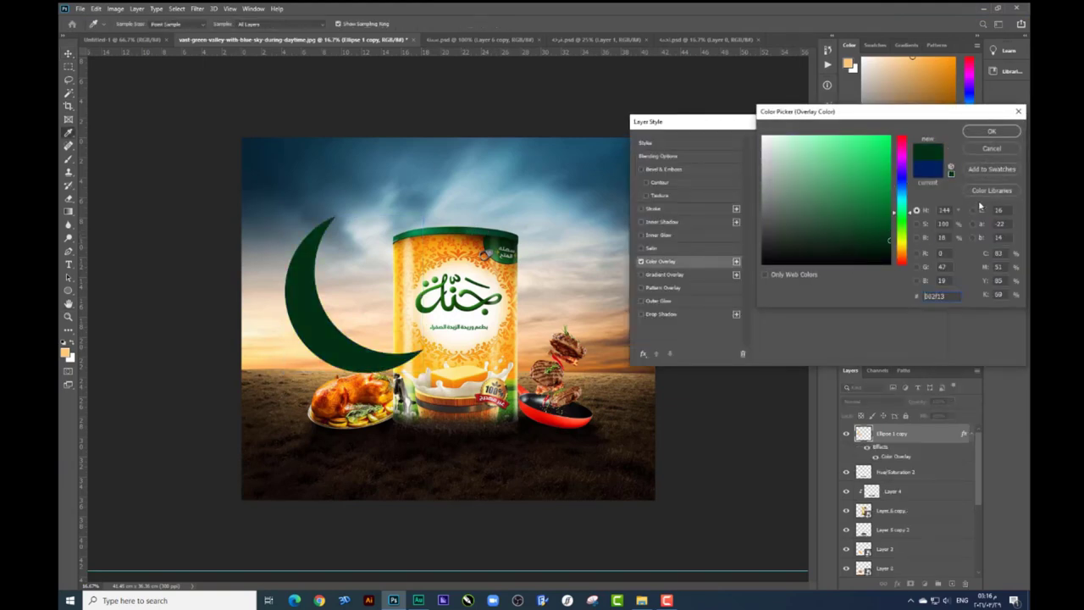
left_click(990, 131)
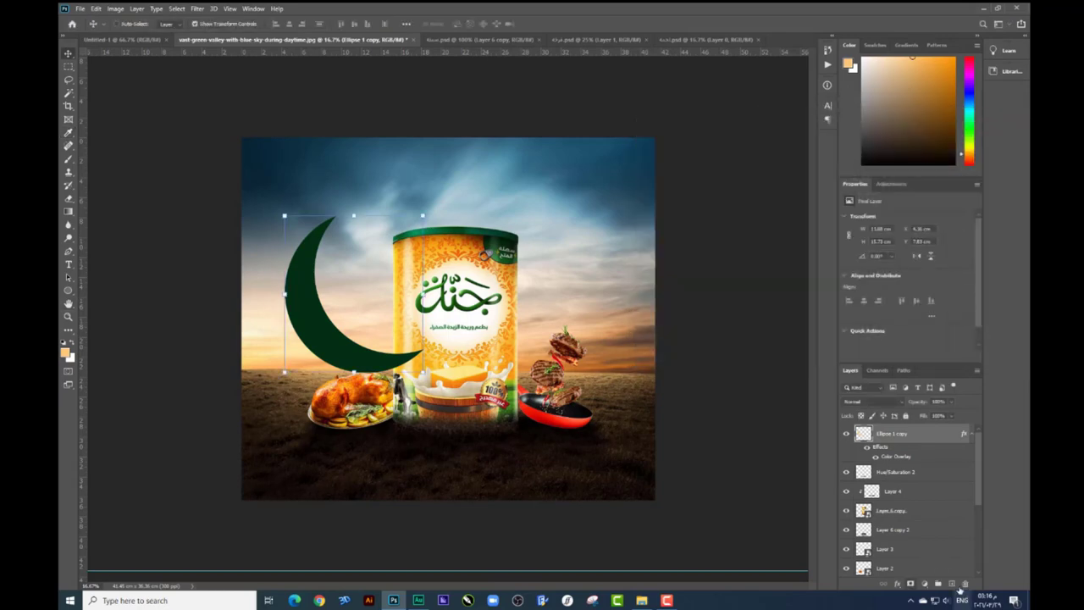
Merge the green crescent into a new plain layer and add another empty layer above it
left_click(952, 584)
left_click(890, 453, "shift")
key("ctrl+e")
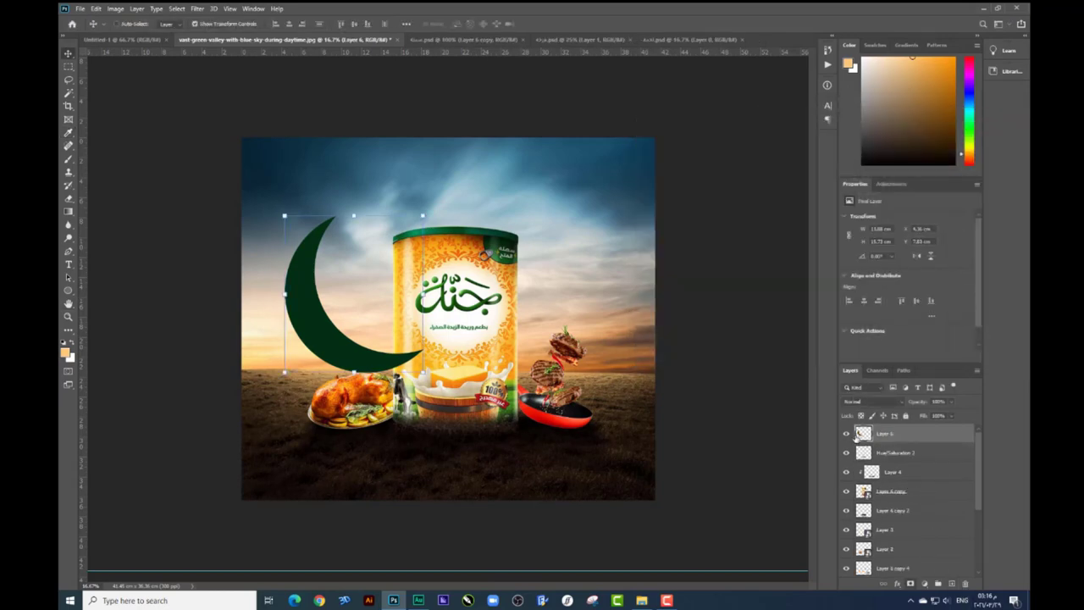
scroll(549, 278, "up", 3)
scroll(549, 278, "up", 1)
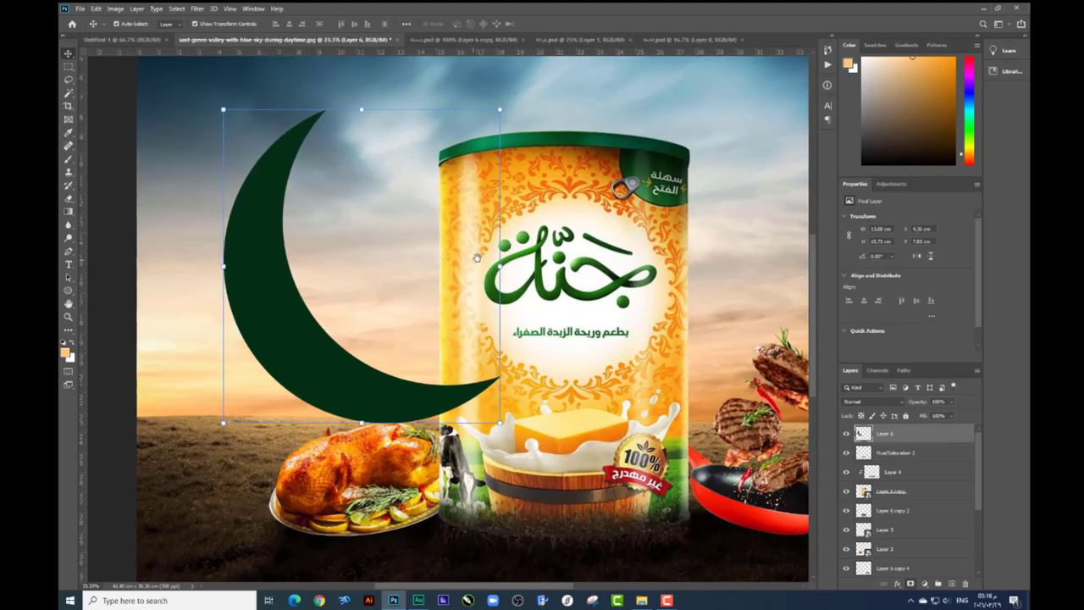
left_click(68, 159)
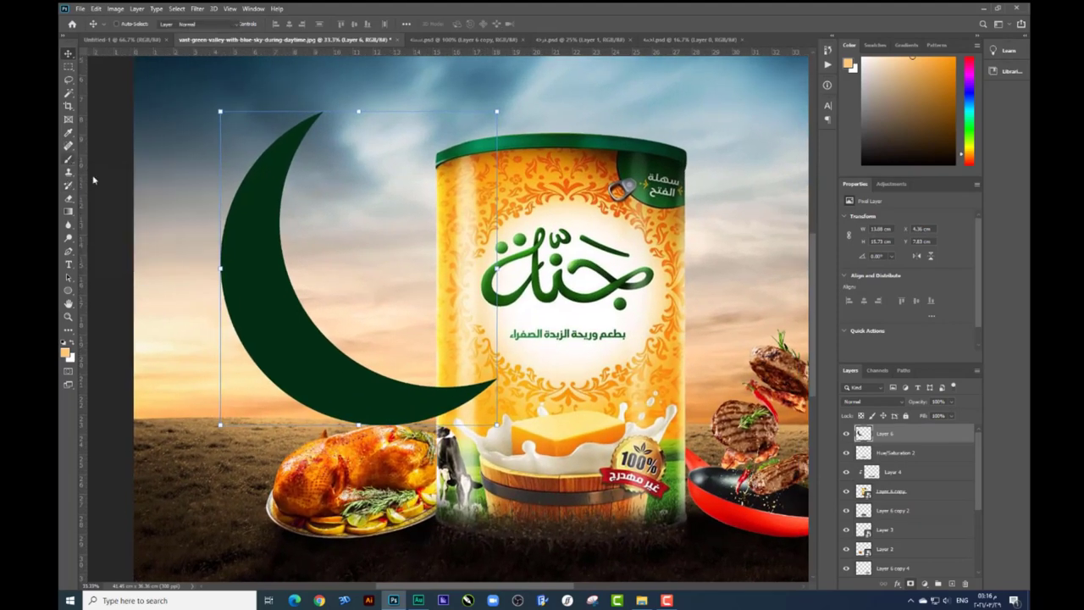
left_click(952, 584)
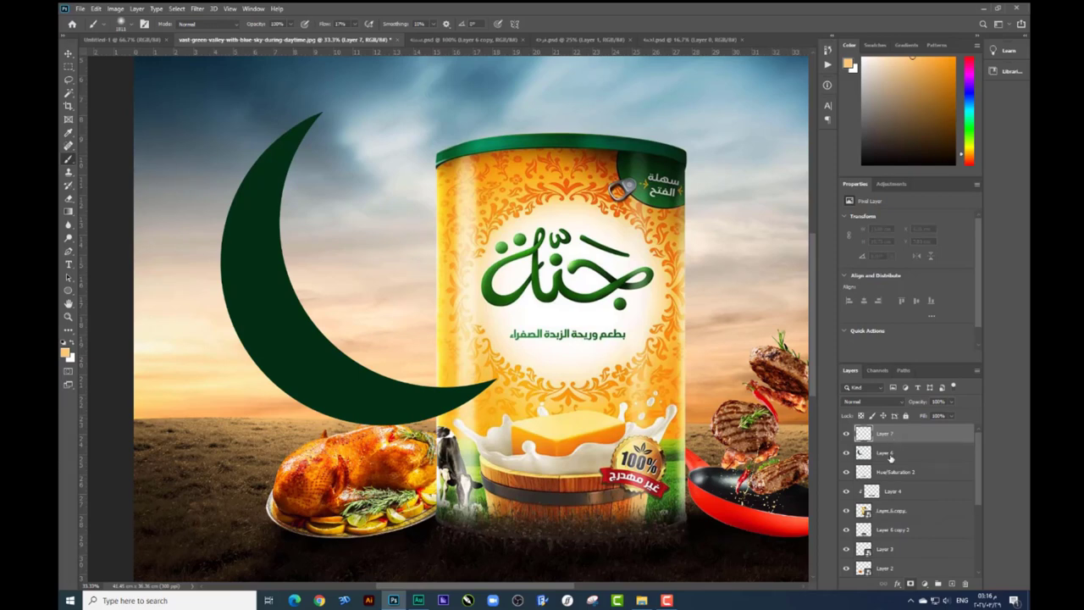
Clip the new layer to the moon and set a soft round brush in the moon's dark green
left_click(889, 443, "alt")
right_click(549, 294)
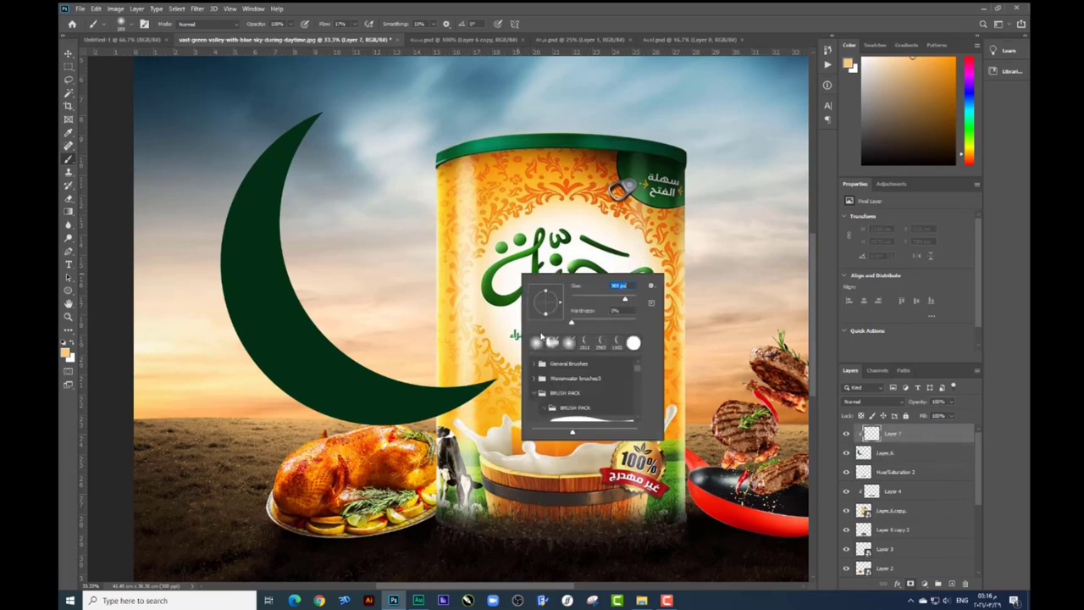
left_click(536, 343)
left_click(66, 352)
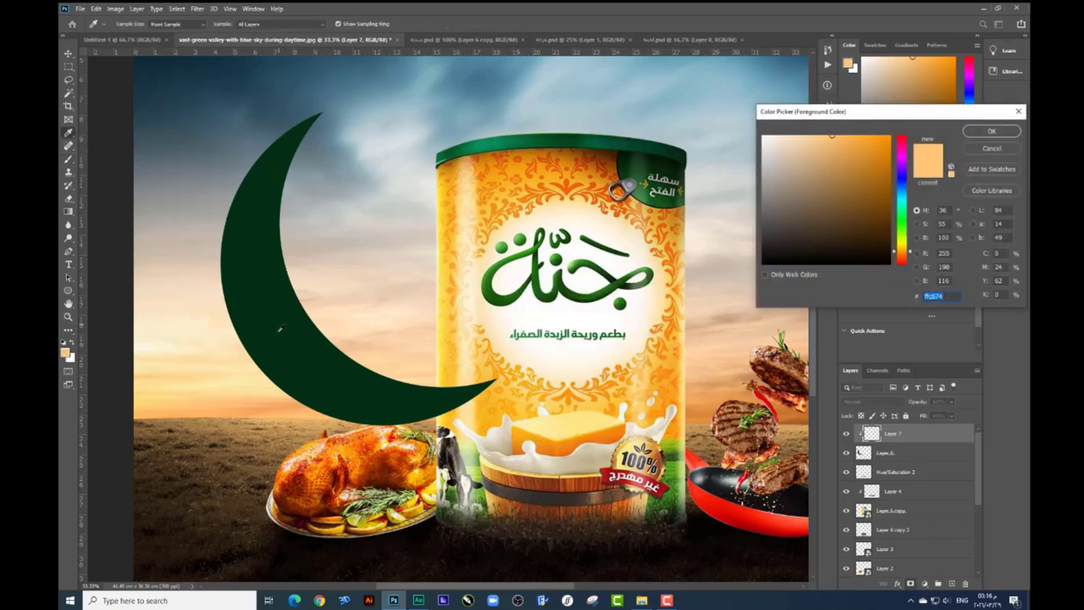
left_click(281, 324)
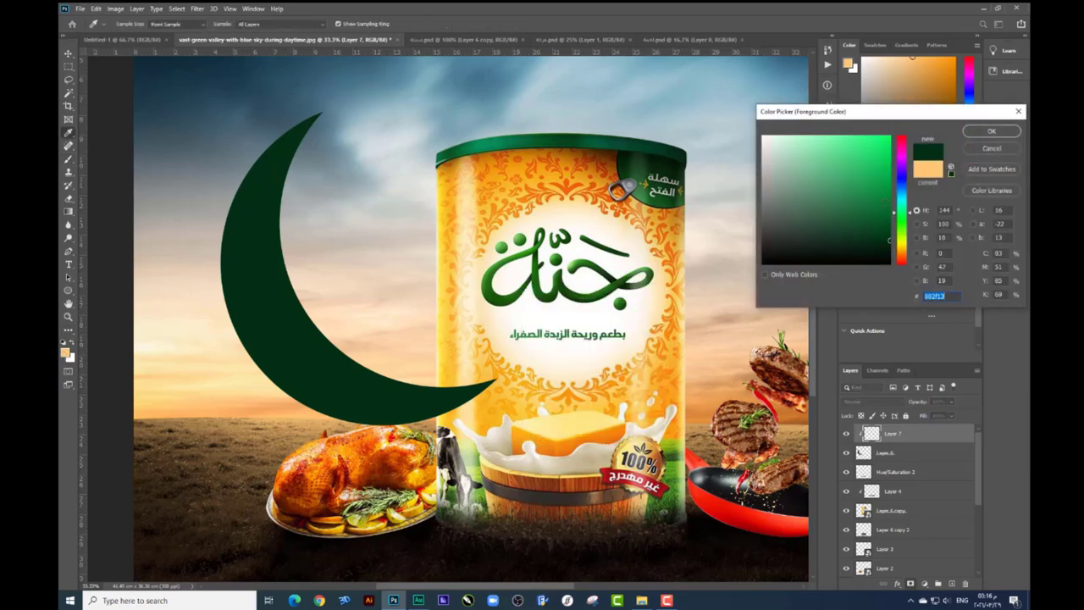
left_click(991, 131)
Resize the brush, paint shading along the moon's inner curve, and merge the top two layers
right_click(485, 346)
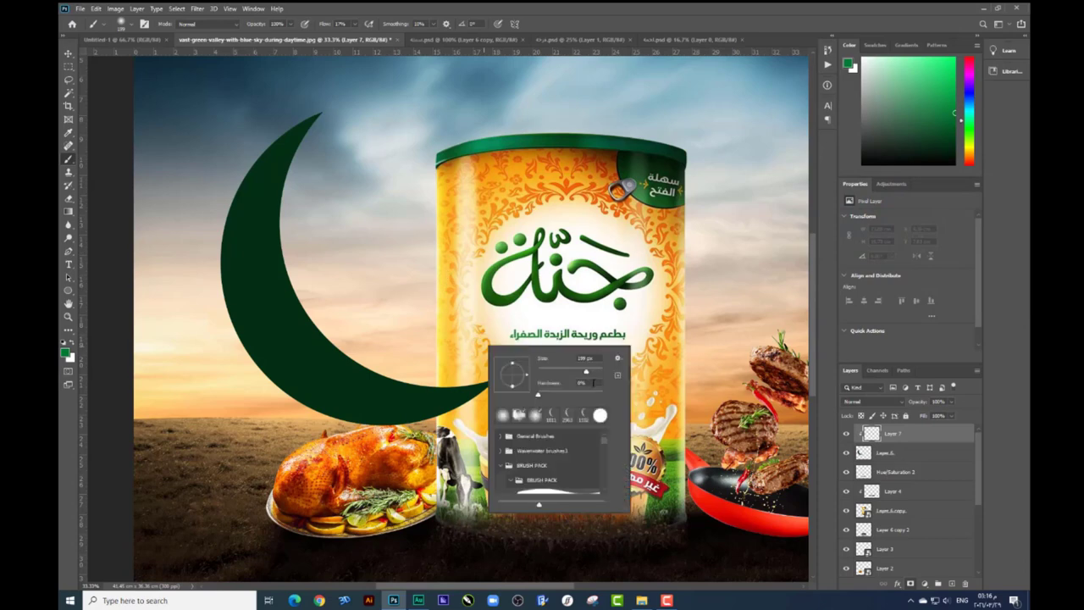
left_click(478, 386)
mouse_move(479, 385)
left_mouse_down()
mouse_move(321, 370)
mouse_move(283, 292)
mouse_move(279, 254)
mouse_move(298, 150)
left_mouse_up()
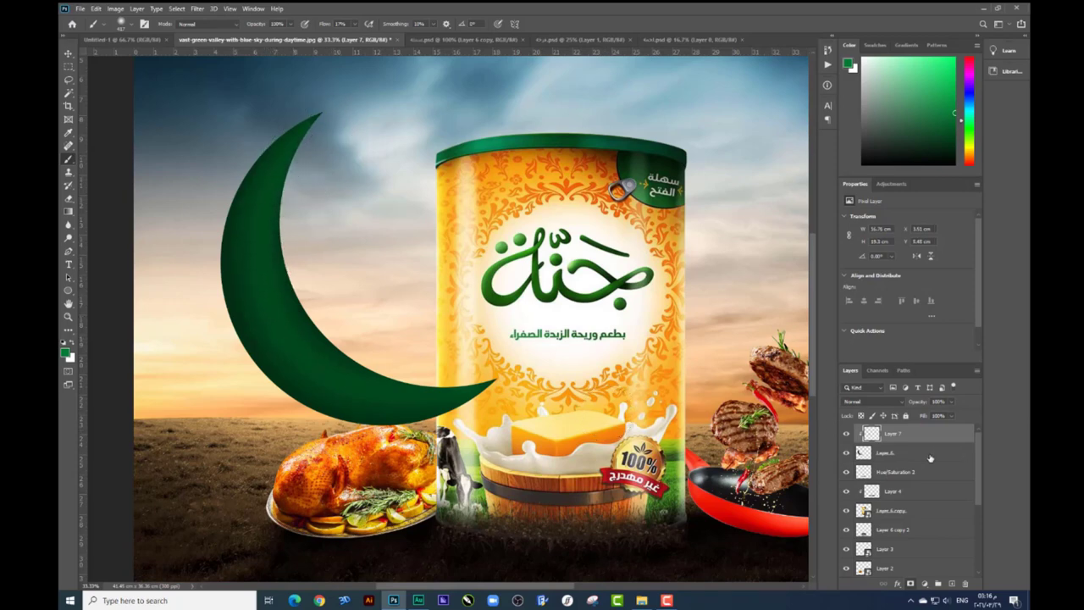
key("ctrl+e")
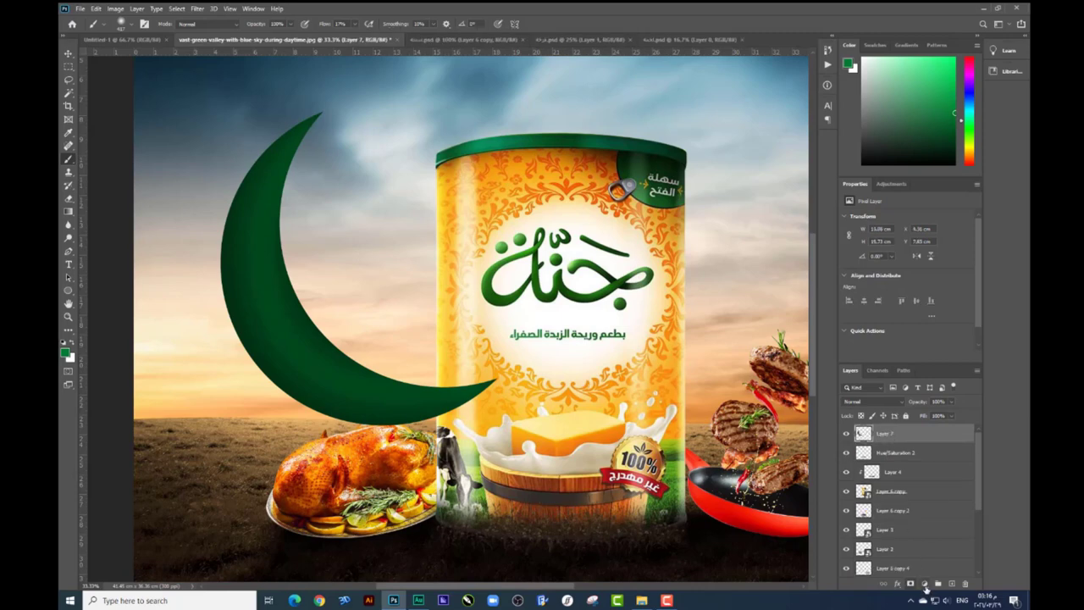
Brighten the crescent and add contrast with a Curves adjustment merged into its layer
left_click(925, 586)
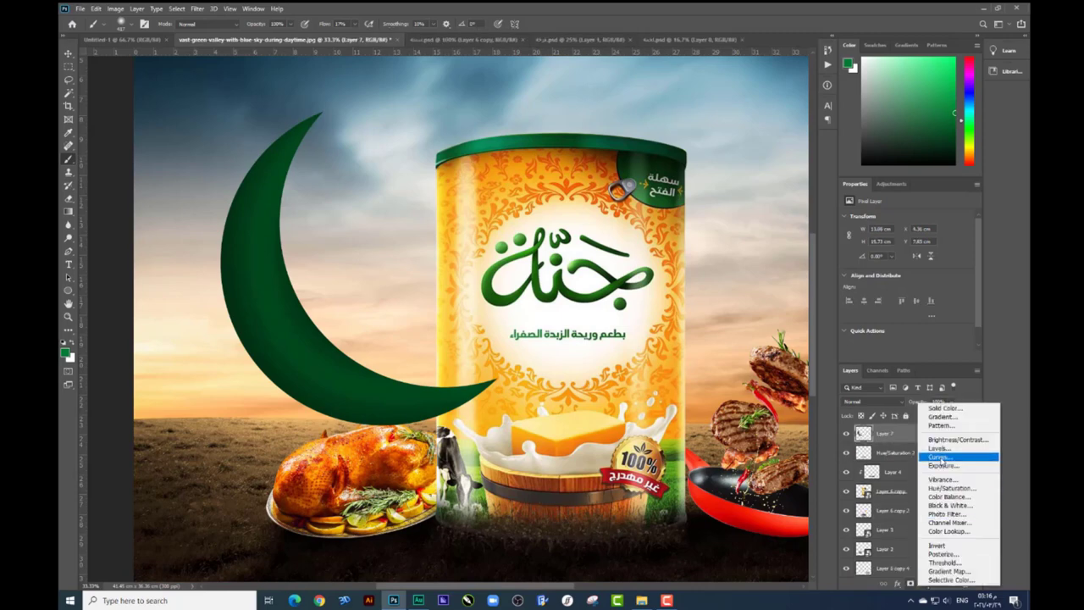
left_click(943, 458)
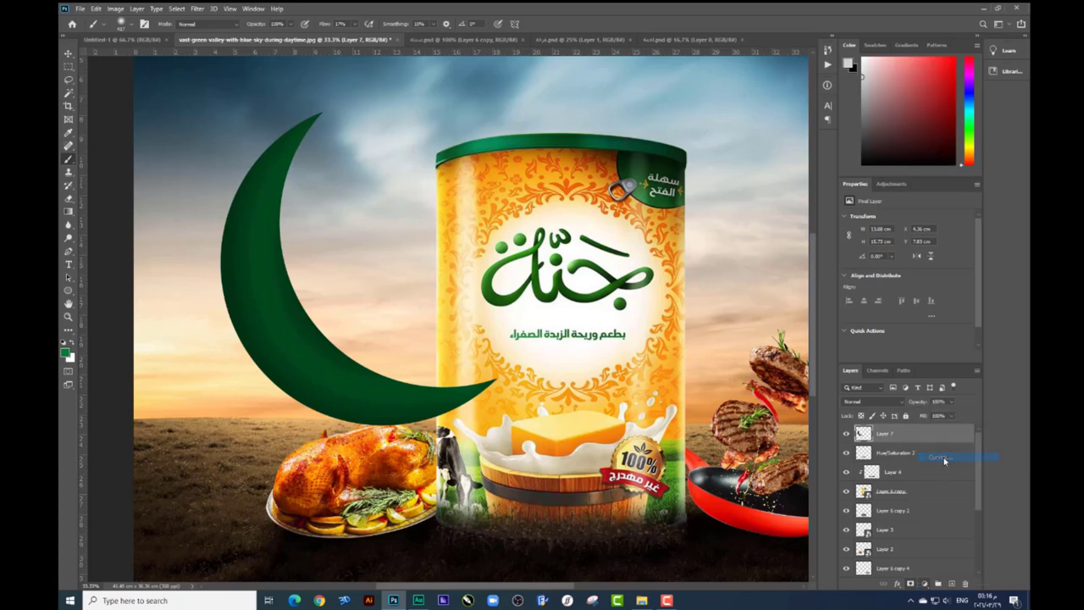
left_click_drag(900, 307, 918, 259)
left_click_drag(889, 312, 889, 313)
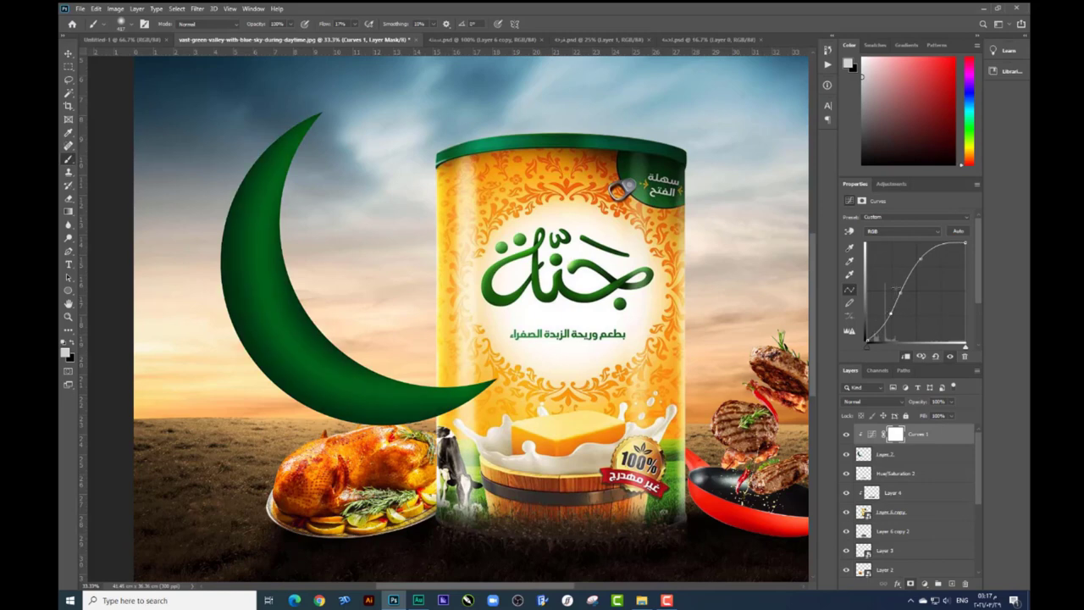
left_click_drag(900, 289, 901, 285)
key("ctrl+minus")
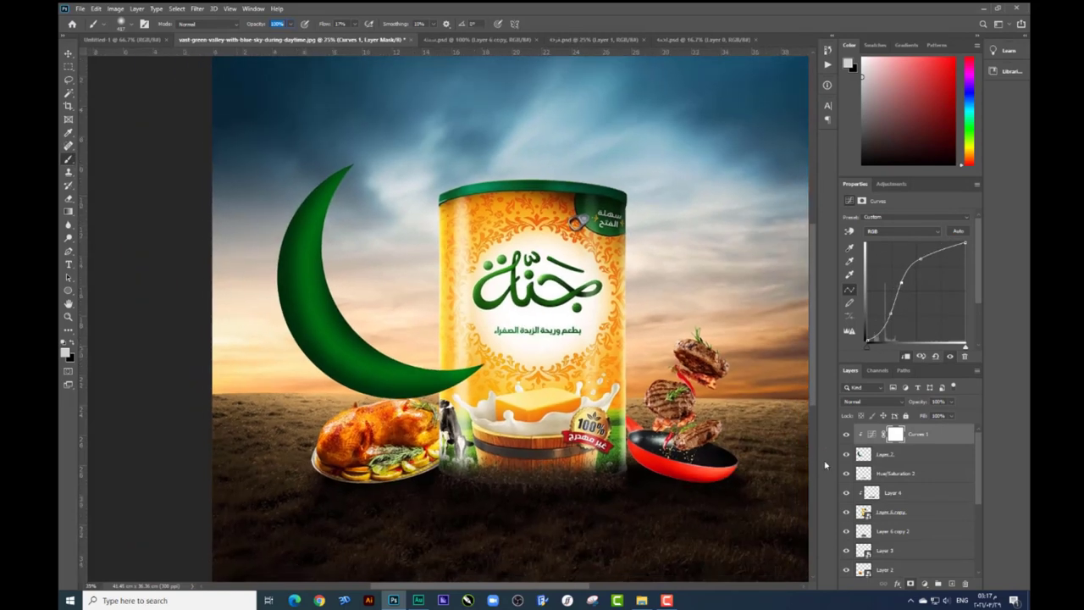
left_click(897, 458, "shift")
key("ctrl+e")
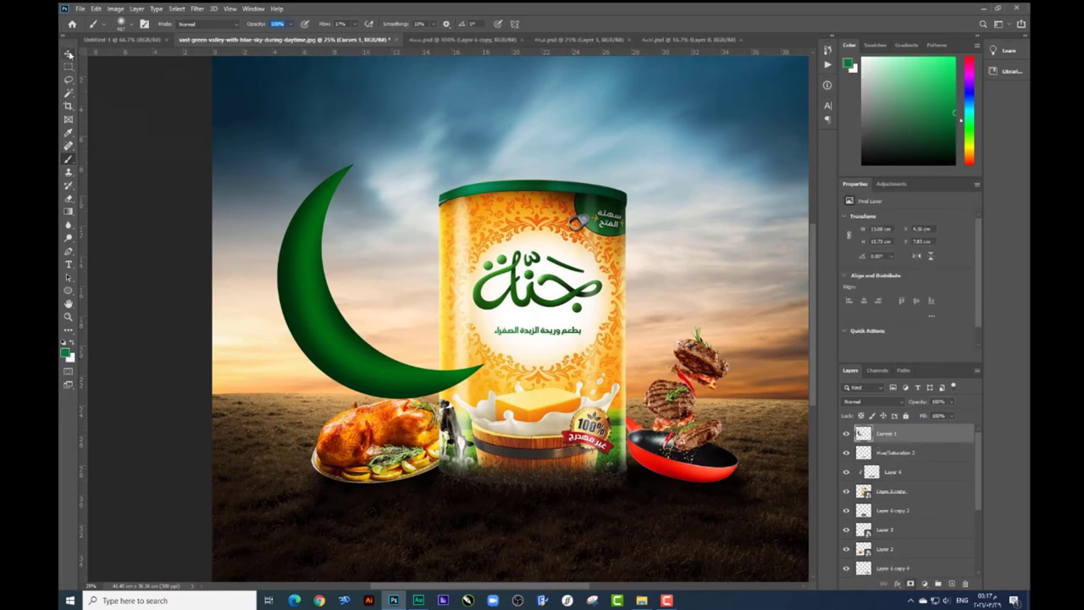
Try moving the crescent and undo it, then browse the brush presets on the canvas
key("v")
left_click_drag(457, 317, 471, 294)
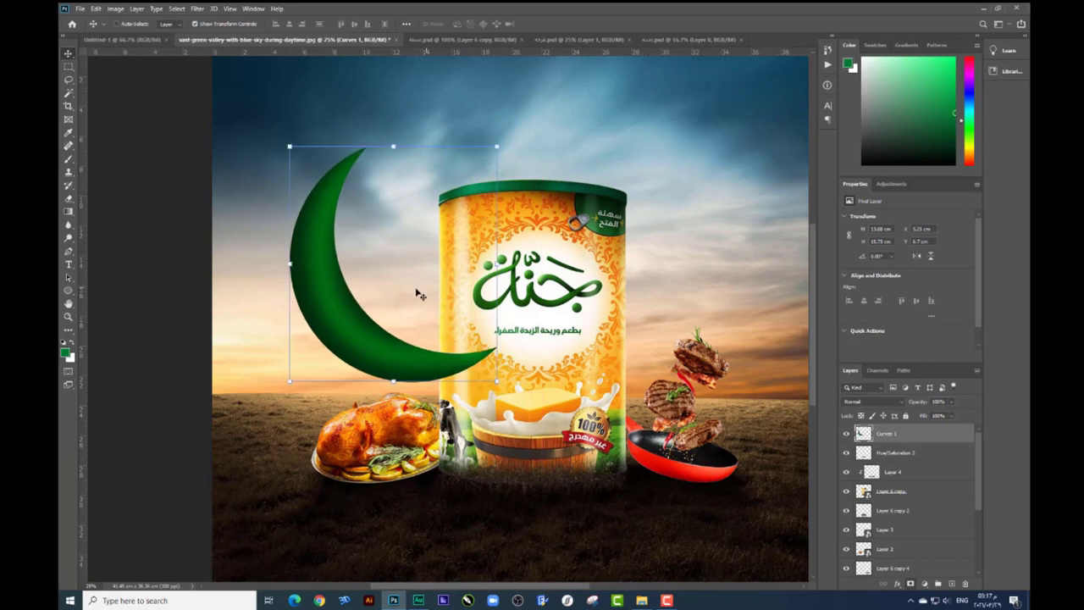
key("ctrl+z")
left_click(69, 160)
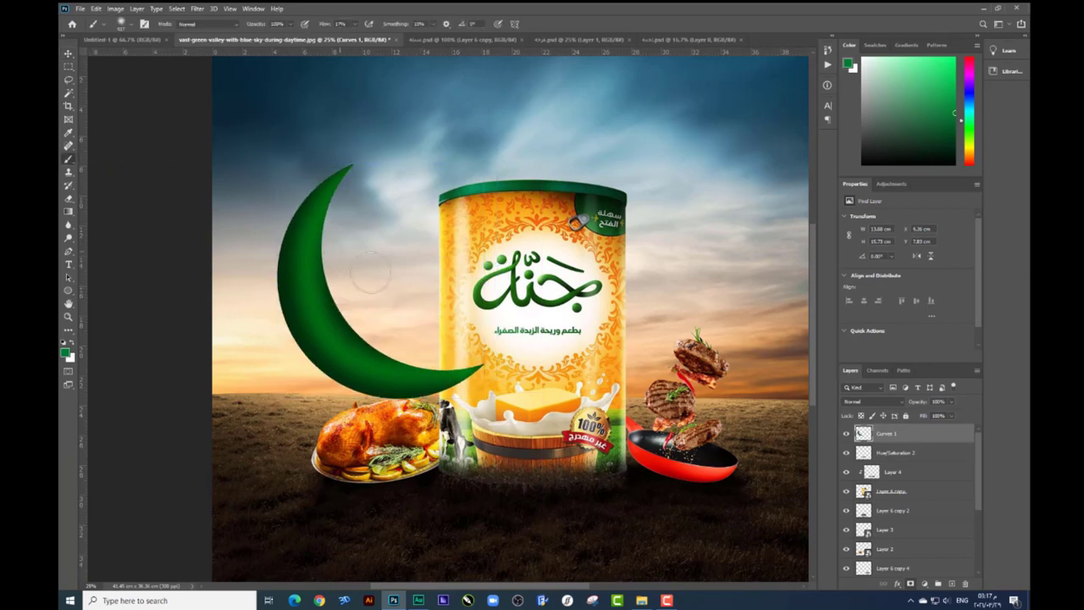
right_click(369, 307)
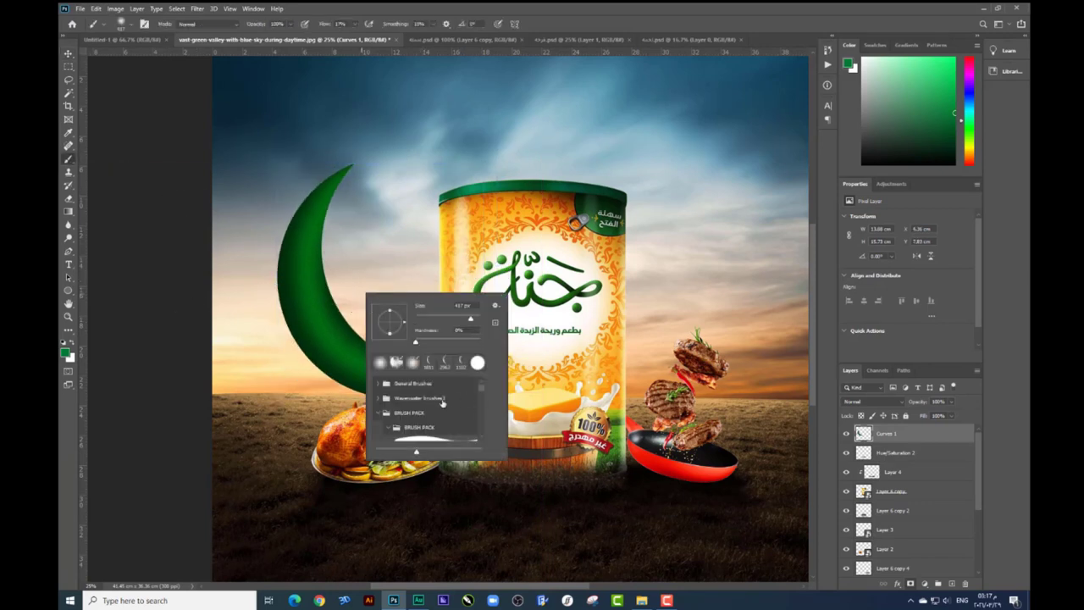
left_click(382, 414)
scroll(415, 402, "down", 2)
Choose a moon texture brush from the Free Moon Photoshop Brushes set
scroll(421, 395, "down", 2)
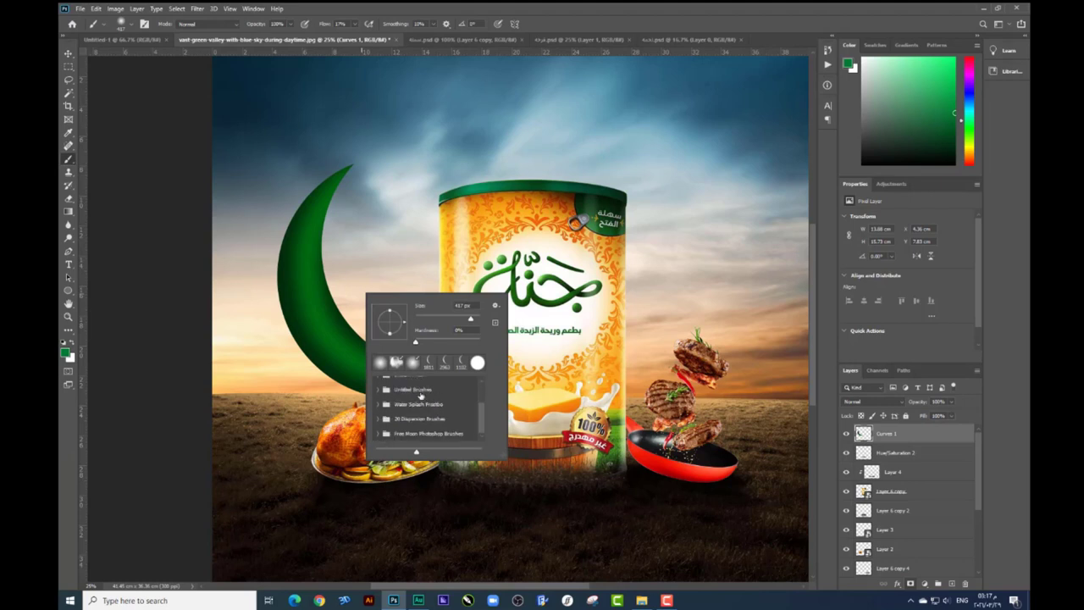
left_click(378, 434)
scroll(436, 437, "down", 1)
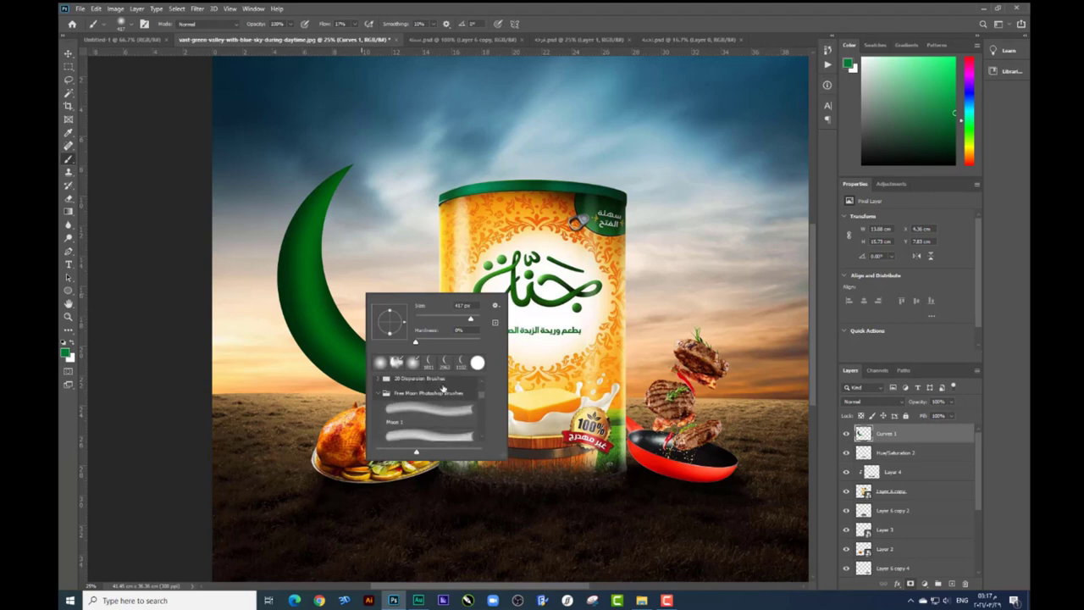
left_click(430, 362)
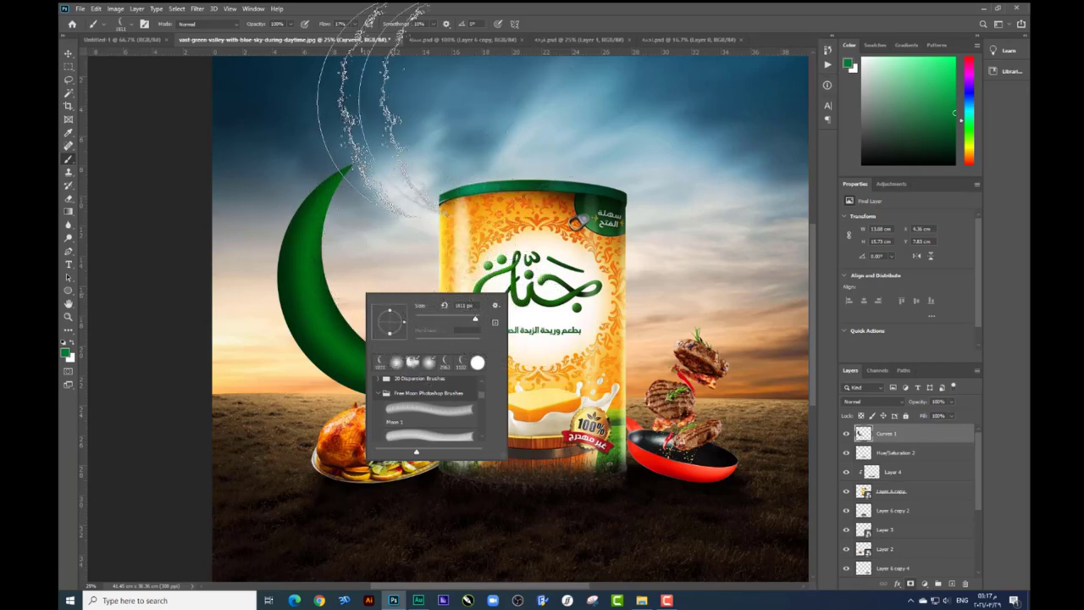
key("Return")
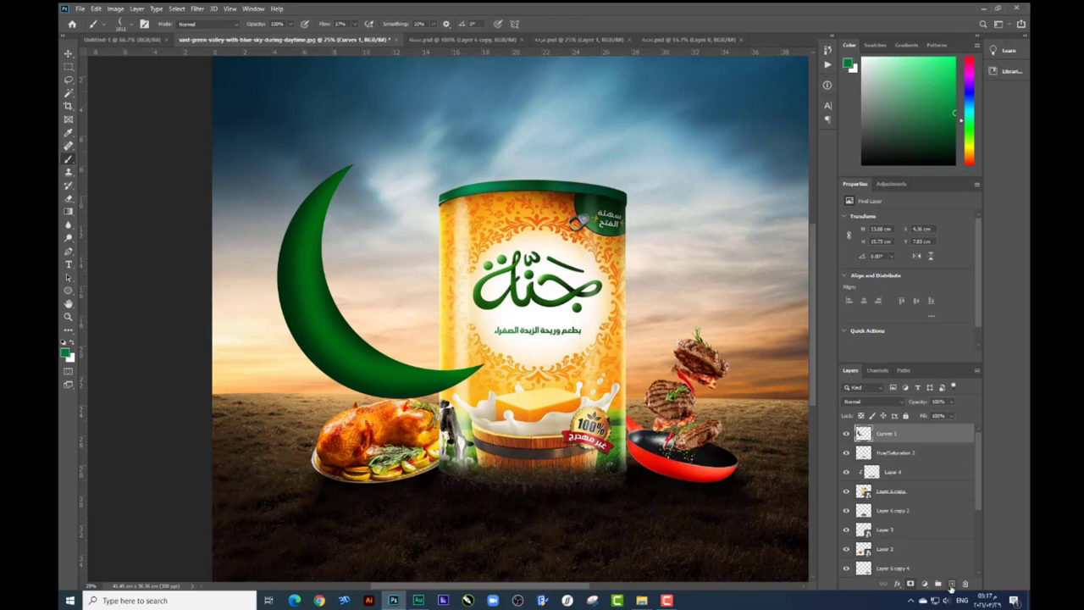
Stamp a white (ffffff) moon texture on a new layer at 100% flow, rotated to follow the crescent
left_click(951, 583)
left_click(66, 352)
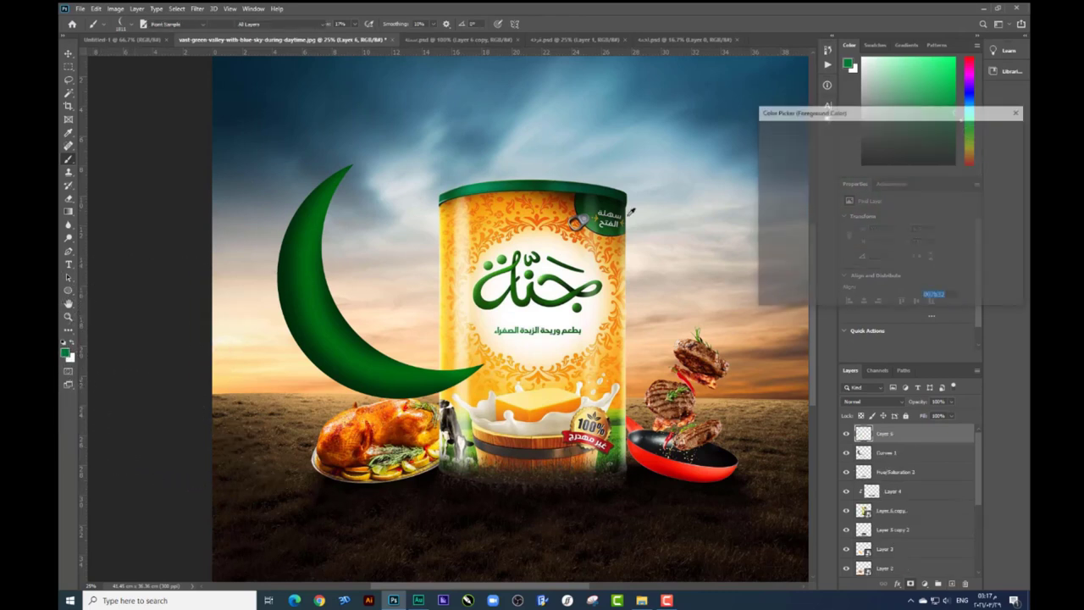
type("ffffff")
key("Return")
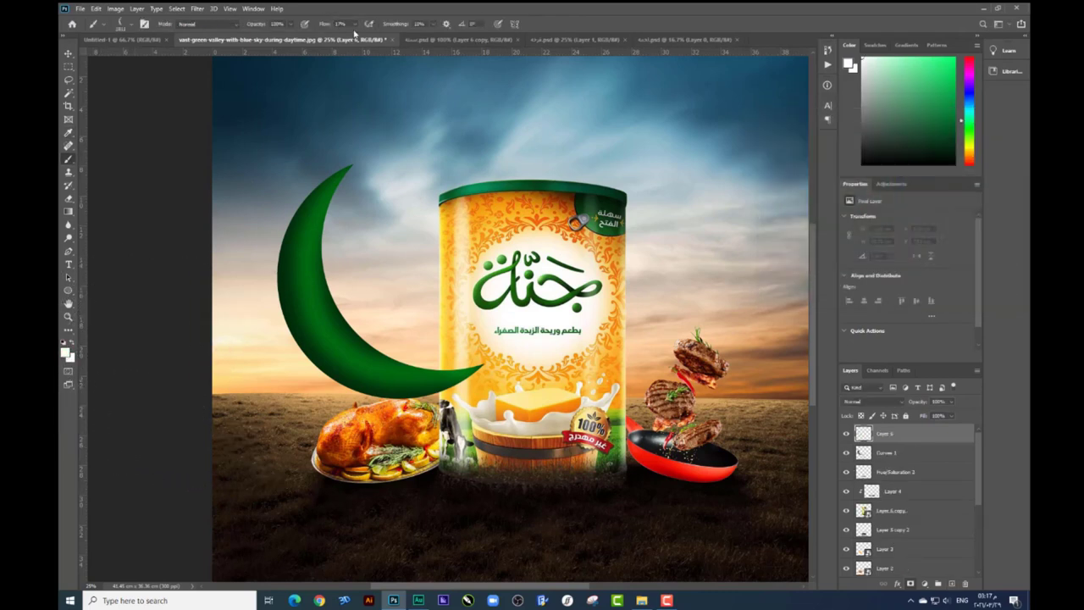
left_click_drag(356, 36, 394, 36)
left_click_drag(385, 188, 372, 398)
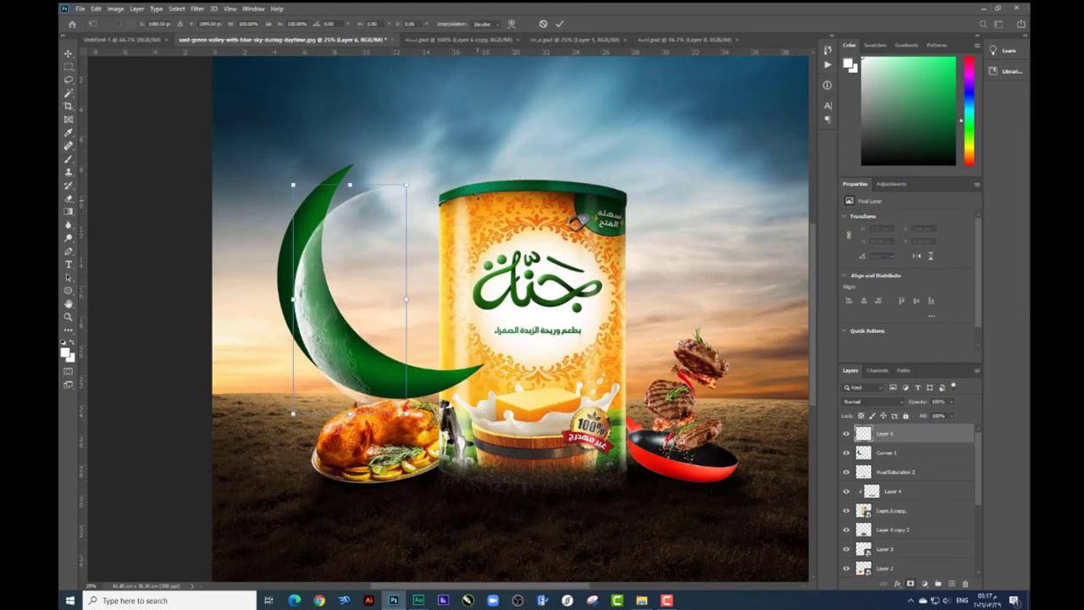
left_click_drag(487, 179, 440, 144)
left_click_drag(290, 289, 294, 292)
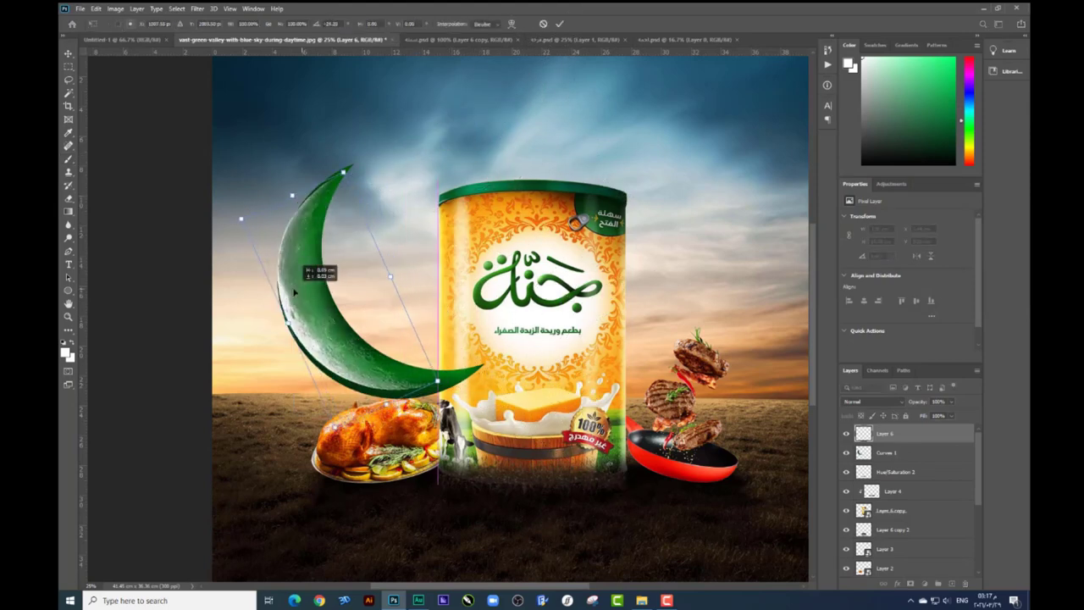
key("Return")
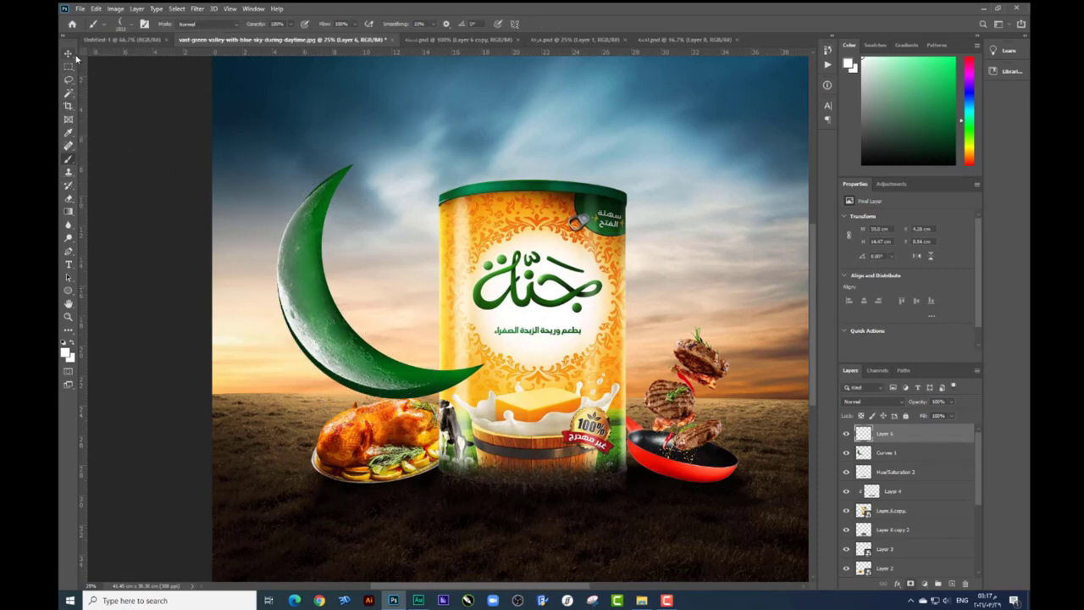
Move, rotate and narrow the moon texture so it fits the crescent
left_click(75, 56)
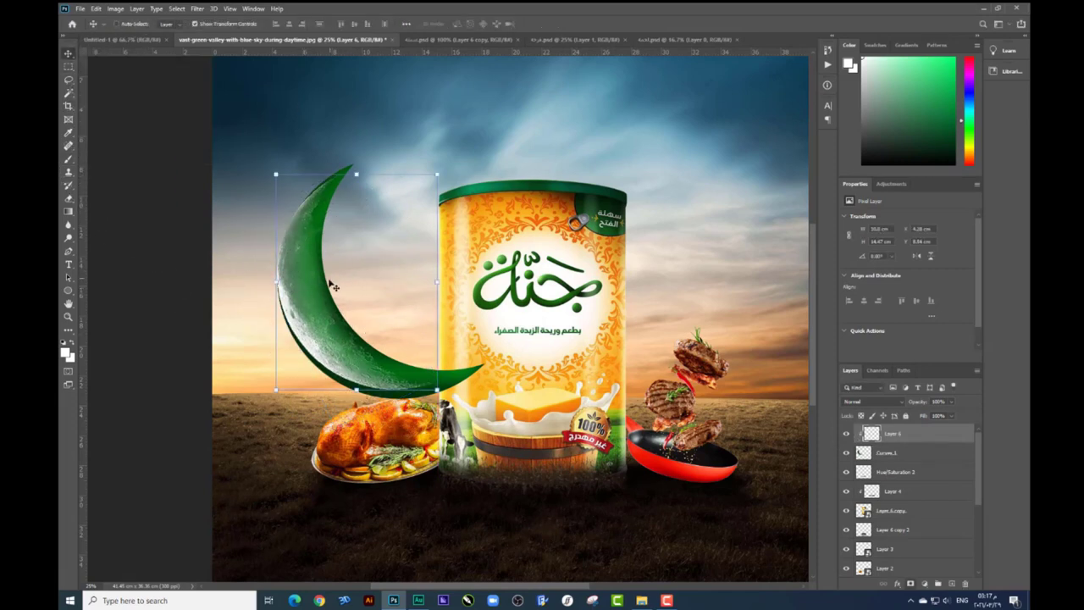
left_click_drag(343, 280, 344, 287)
mouse_move(440, 172)
left_mouse_down()
mouse_move(473, 233)
mouse_move(483, 385)
left_mouse_up()
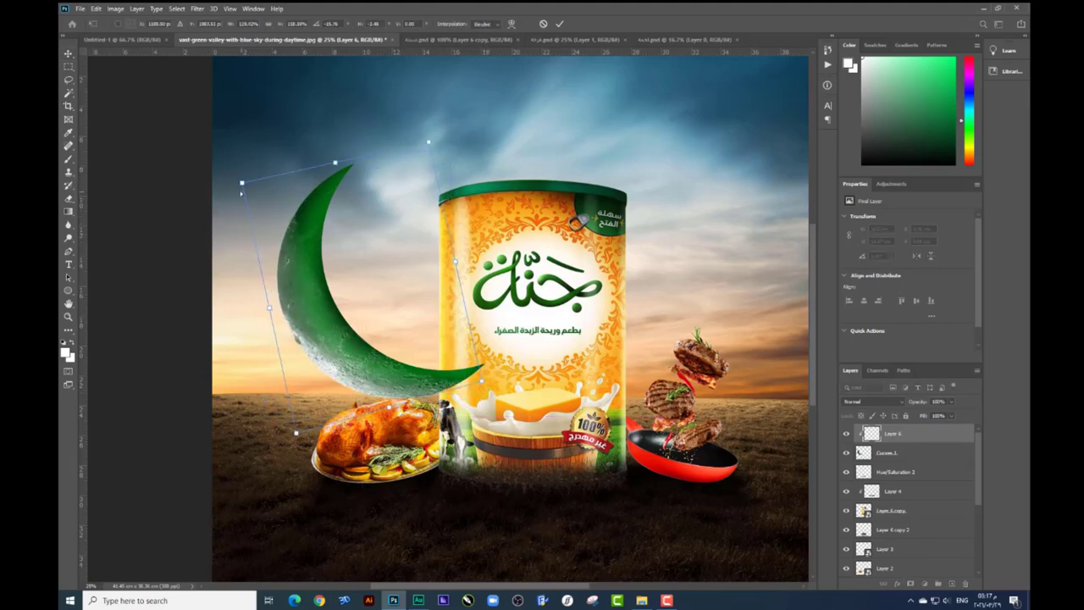
left_click_drag(242, 181, 254, 182)
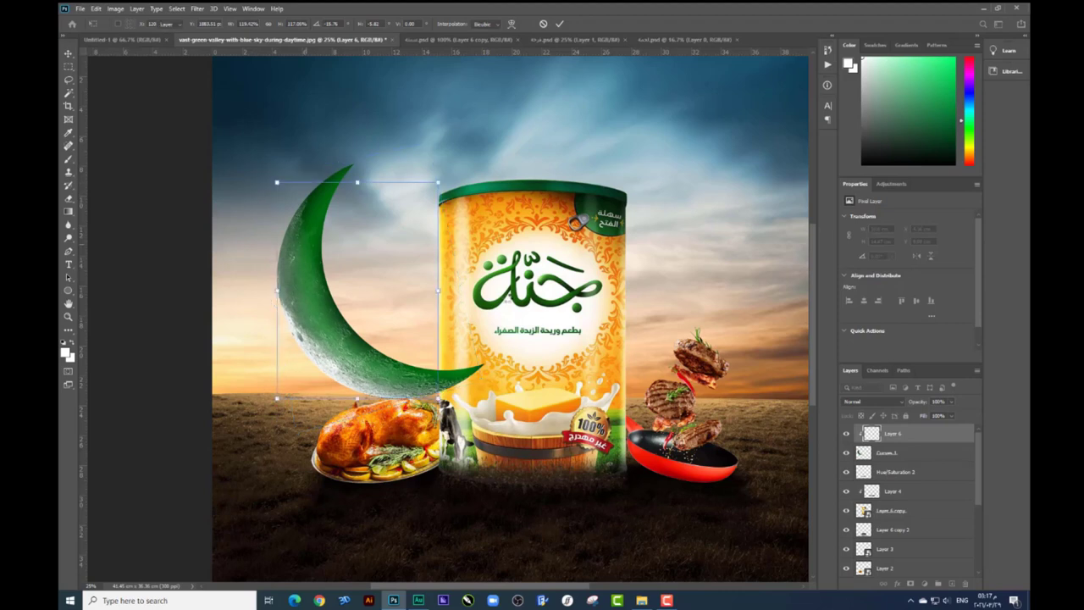
key("Return")
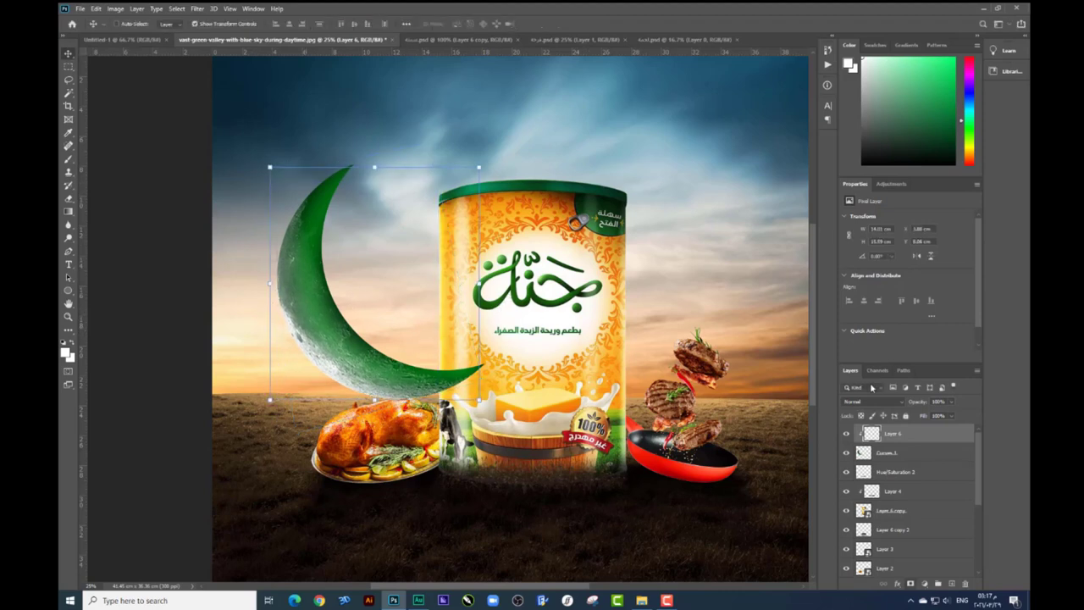
Set the moon texture layer to Overlay and select it together with the crescent layer
left_click(874, 403)
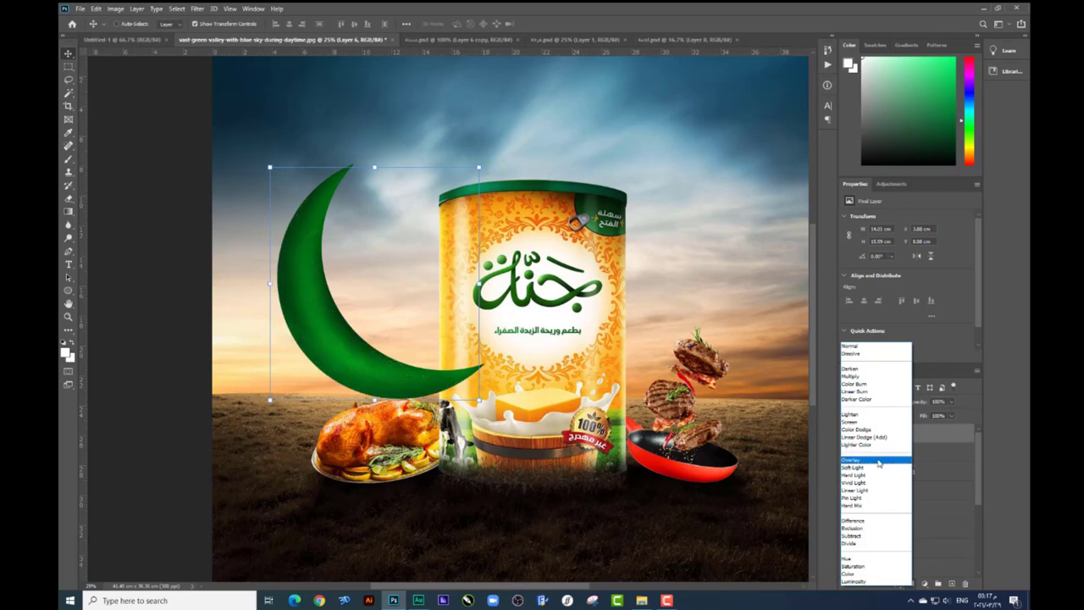
left_click(878, 461)
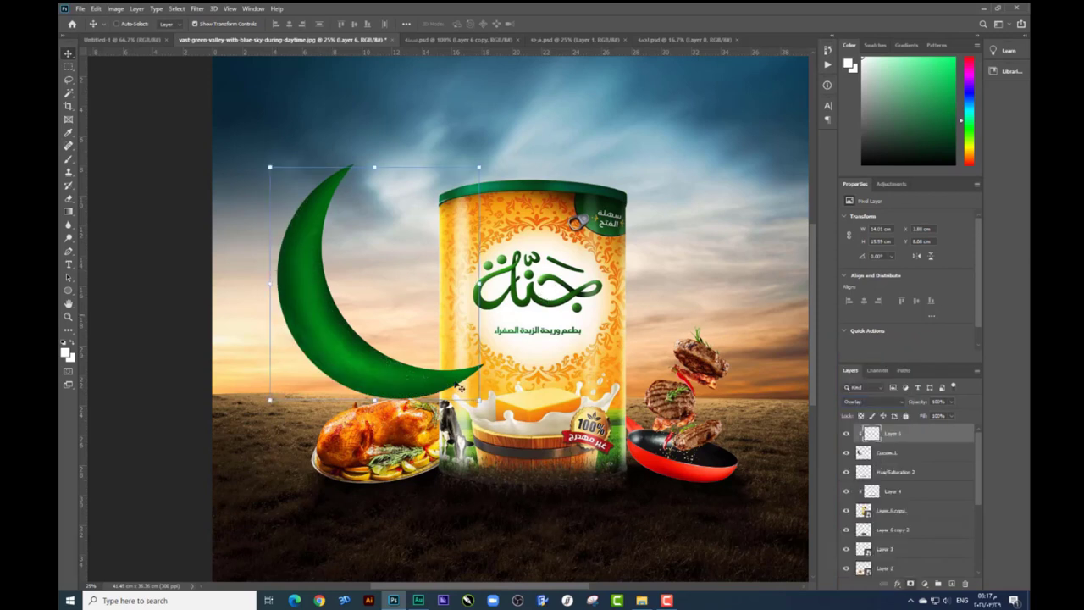
left_click(906, 455, "shift")
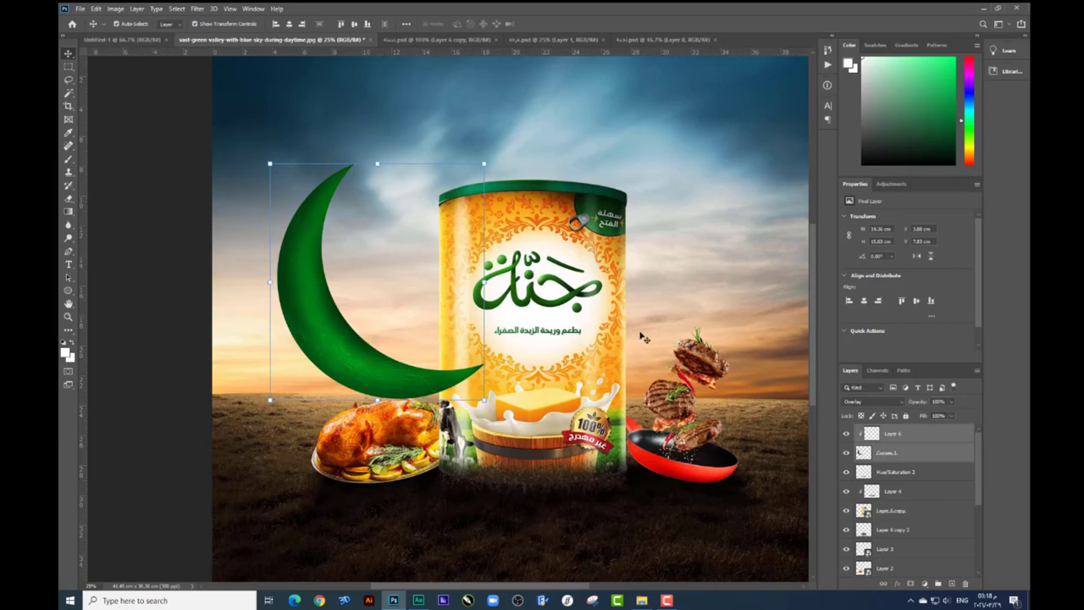
left_click(923, 449)
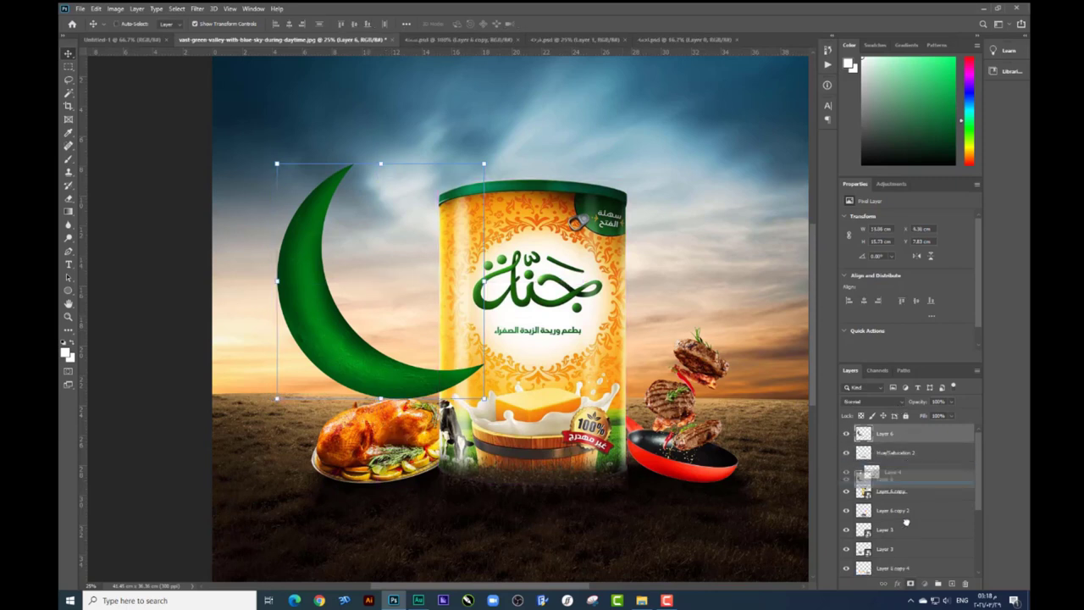
Move the crescent right, partly behind the can, and convert it to a smart object
scroll(923, 474, "down", 3)
scroll(906, 499, "down", 5)
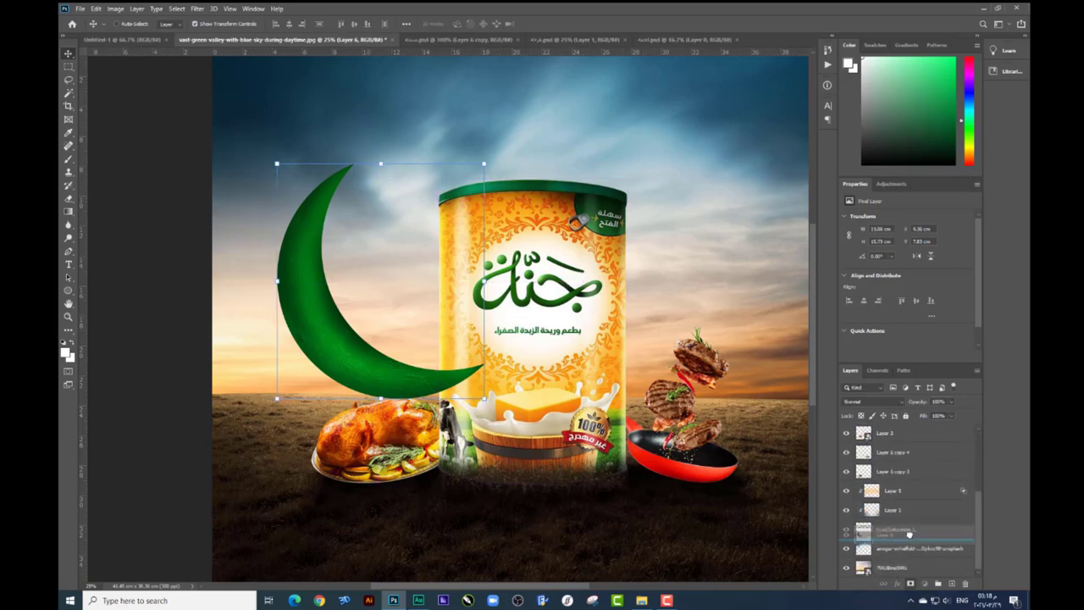
left_click_drag(552, 362, 637, 281)
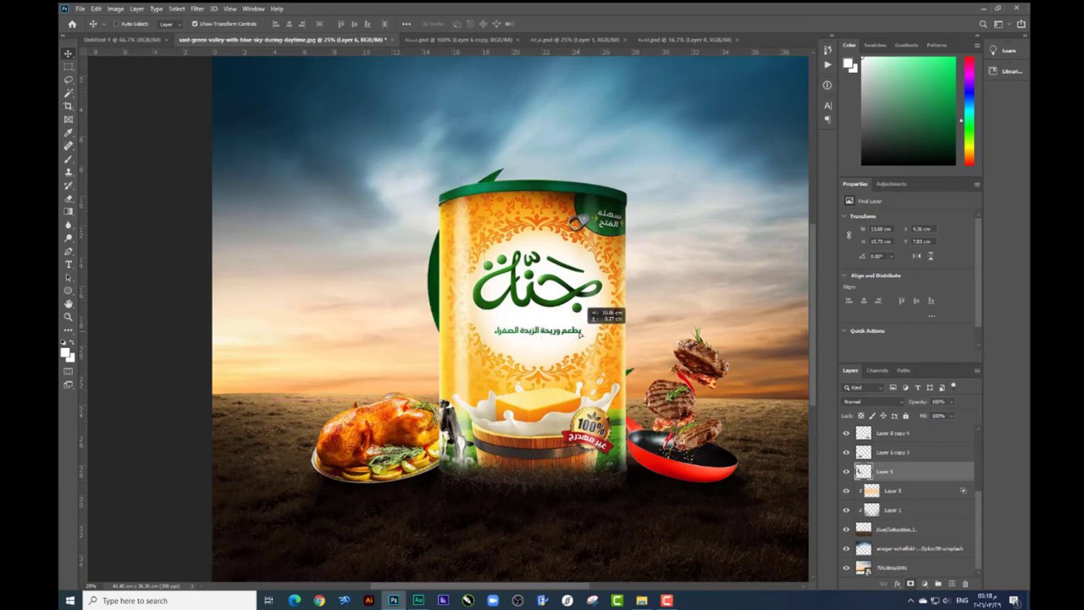
right_click(907, 471)
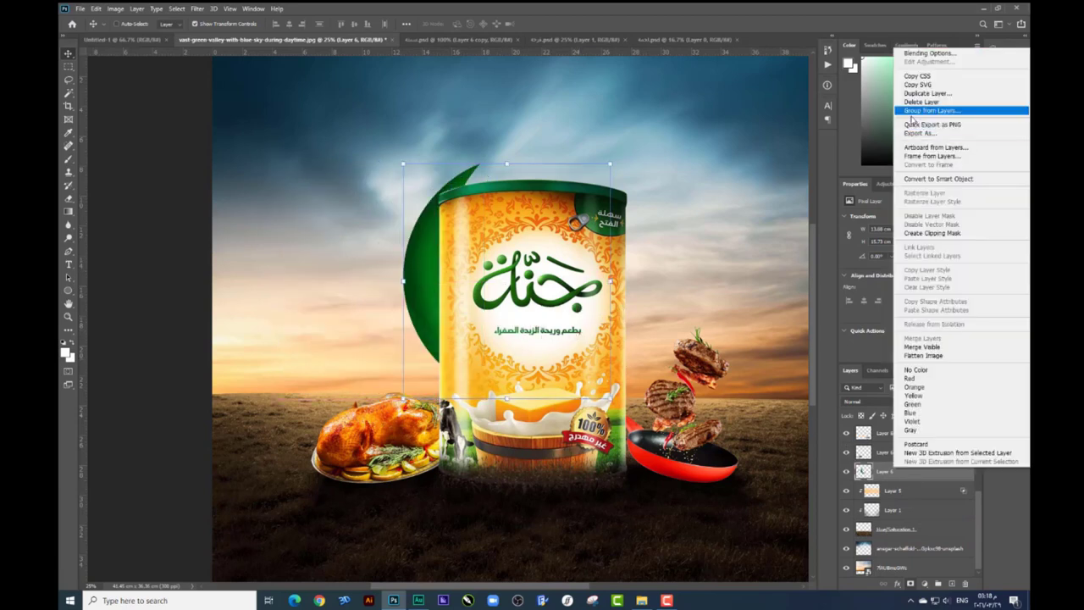
left_click(919, 178)
Tilt, shift down-right and rotate the crescent a few degrees more, then apply the transform
key("ctrl+t")
left_click_drag(624, 148, 618, 341)
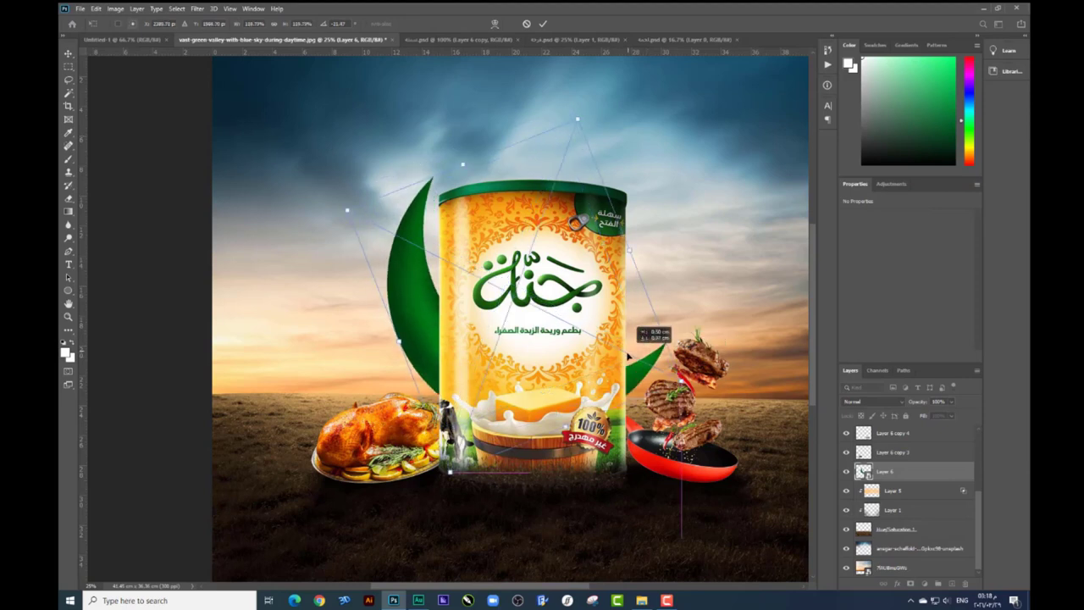
mouse_move(567, 232)
left_mouse_down()
mouse_move(574, 248)
mouse_move(506, 206)
left_mouse_up()
left_click_drag(709, 283, 726, 259)
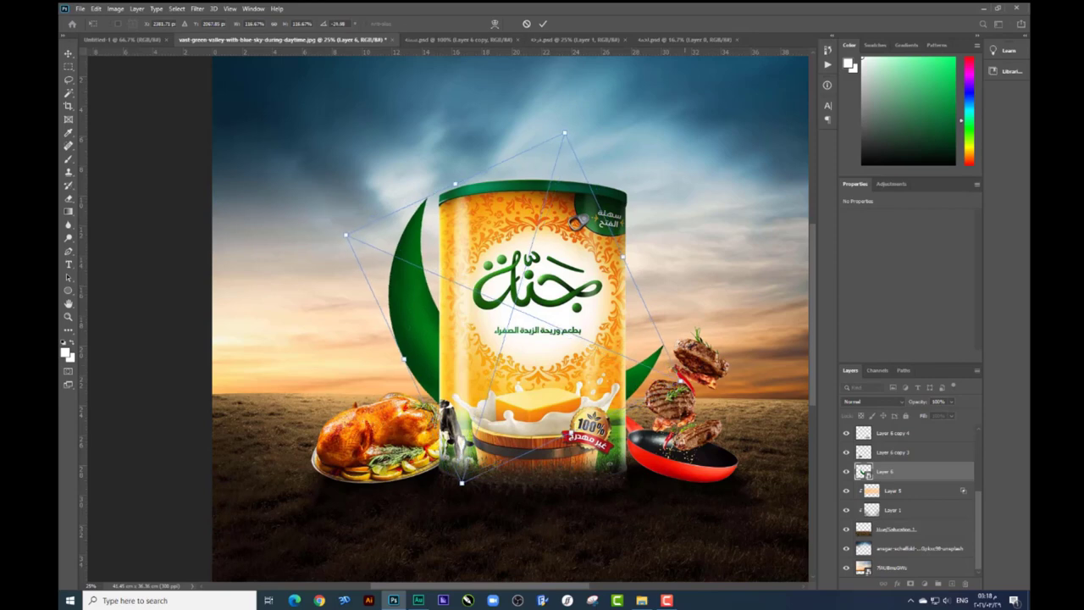
key("Return")
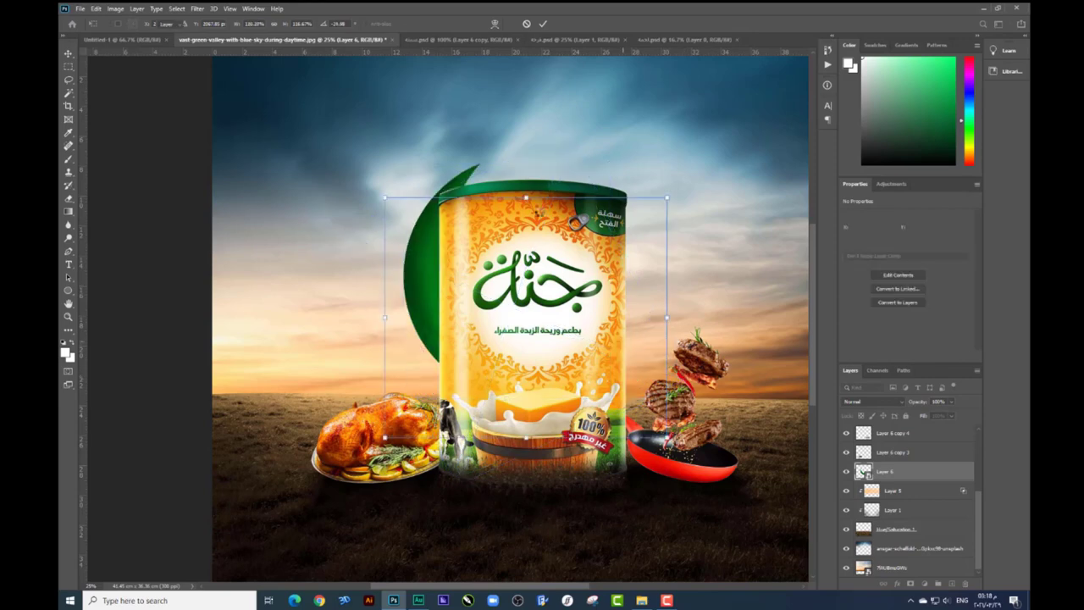
left_click_drag(577, 221, 511, 167)
key("ctrl+minus")
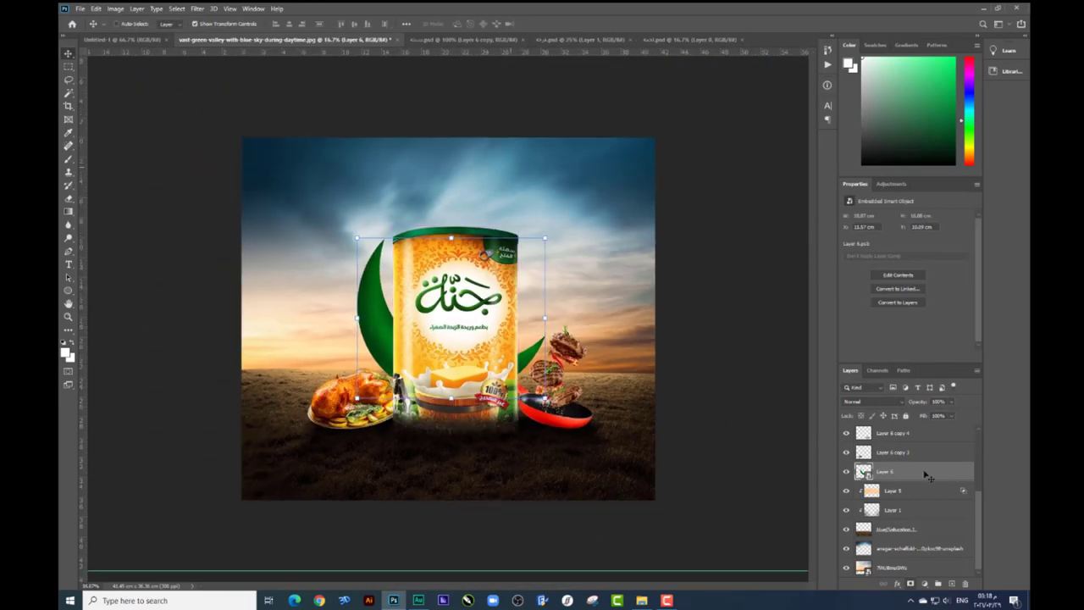
Give the crescent Outer Glow and a lower-opacity Inner Glow, then load the green logo file
right_click(932, 472)
key("Escape")
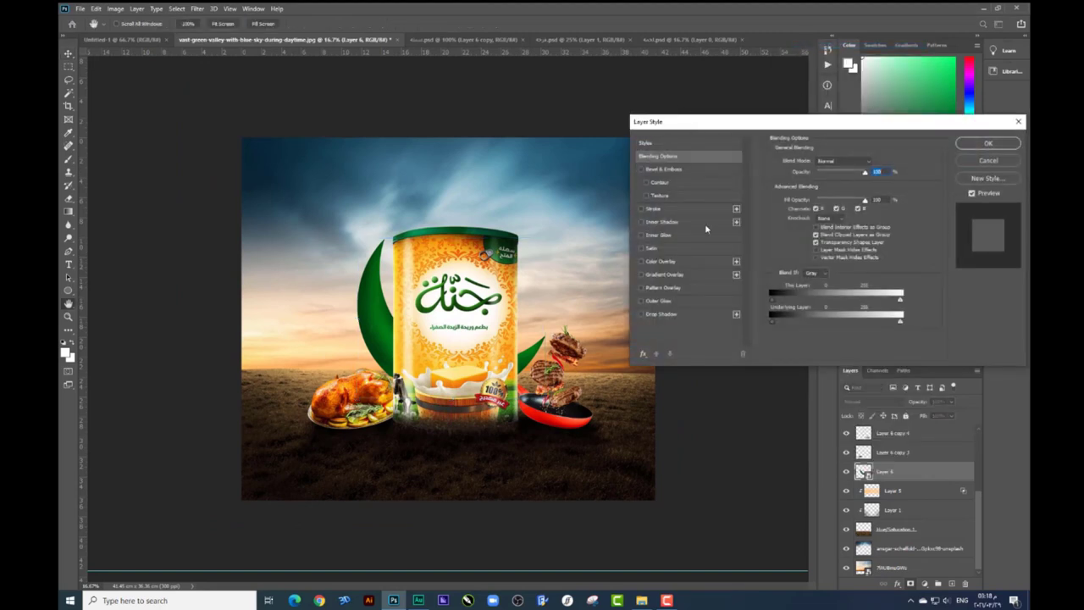
left_click(657, 302)
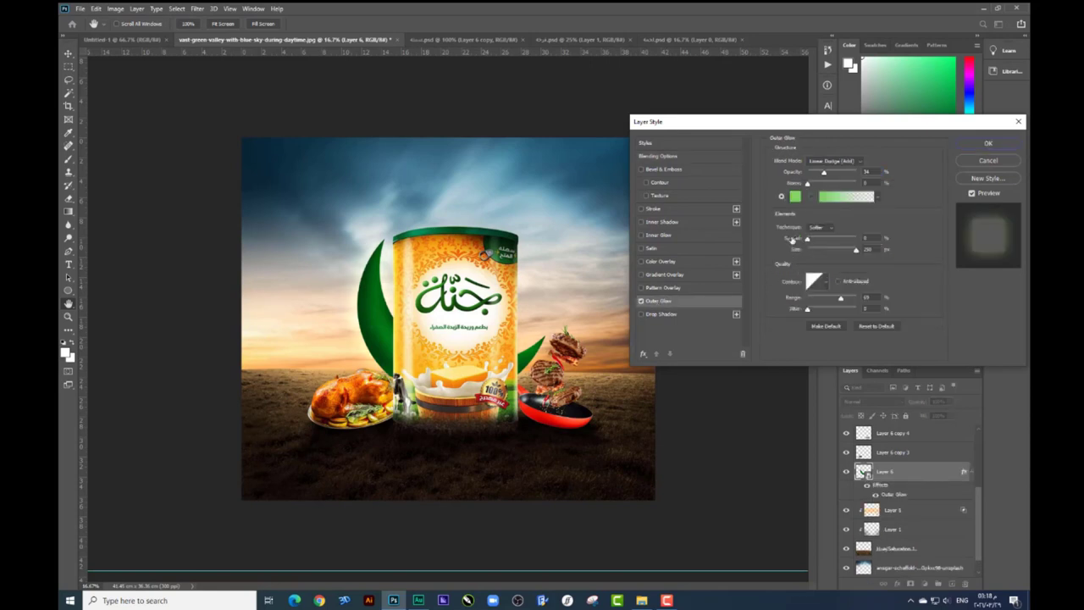
left_click(641, 301)
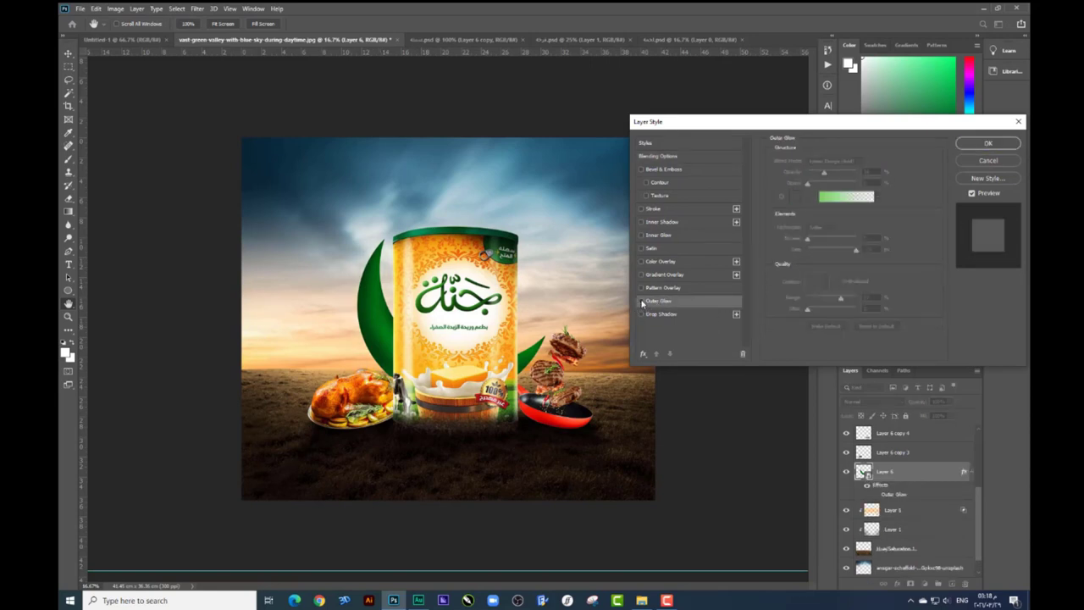
left_click(665, 236)
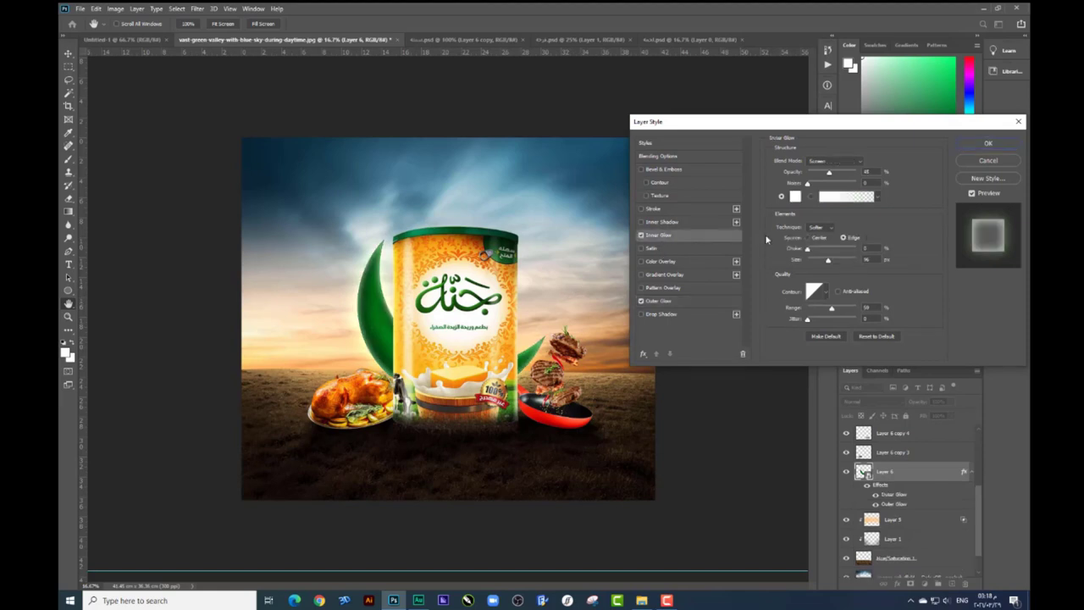
left_click_drag(817, 175, 821, 175)
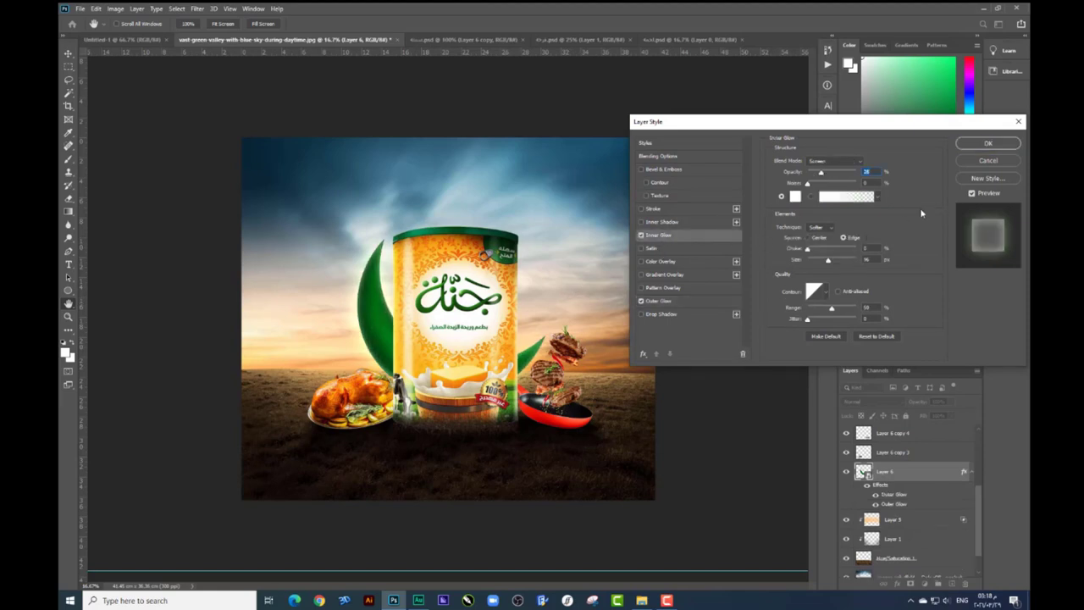
left_click(986, 144)
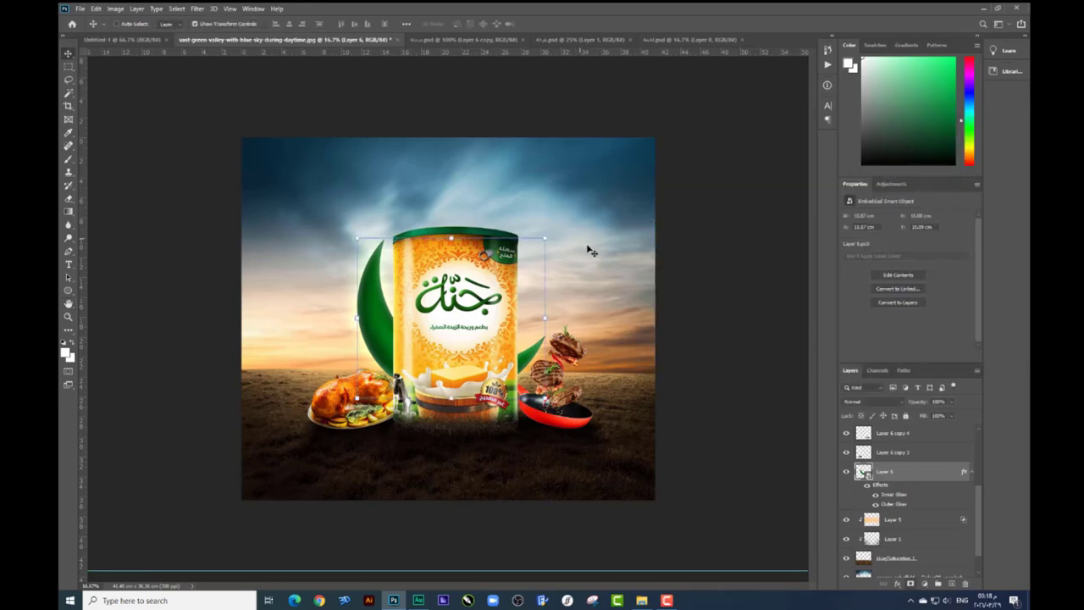
left_click(643, 597)
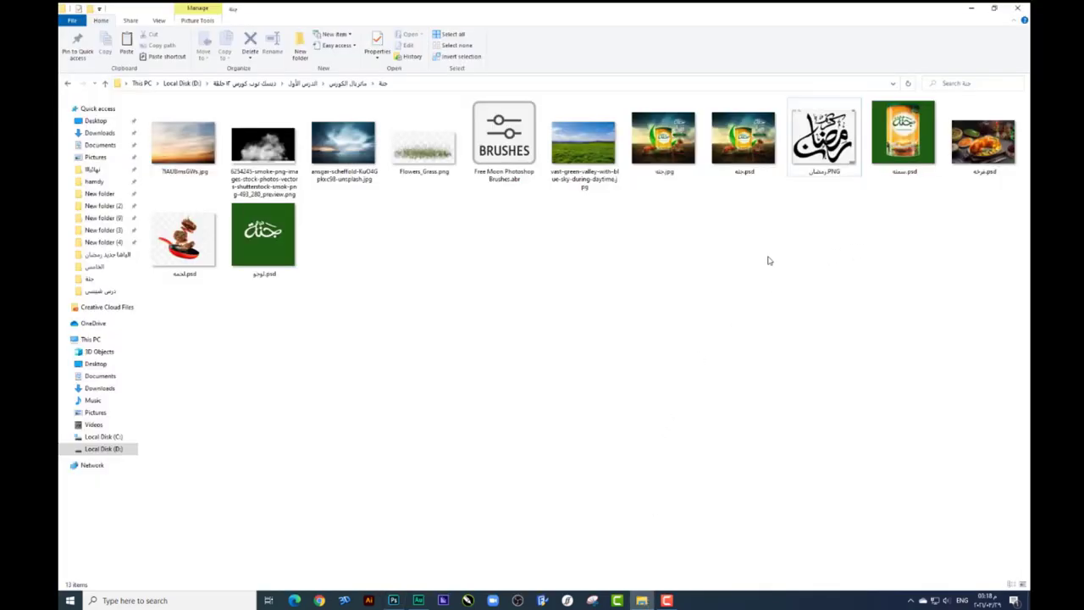
double_click(272, 234)
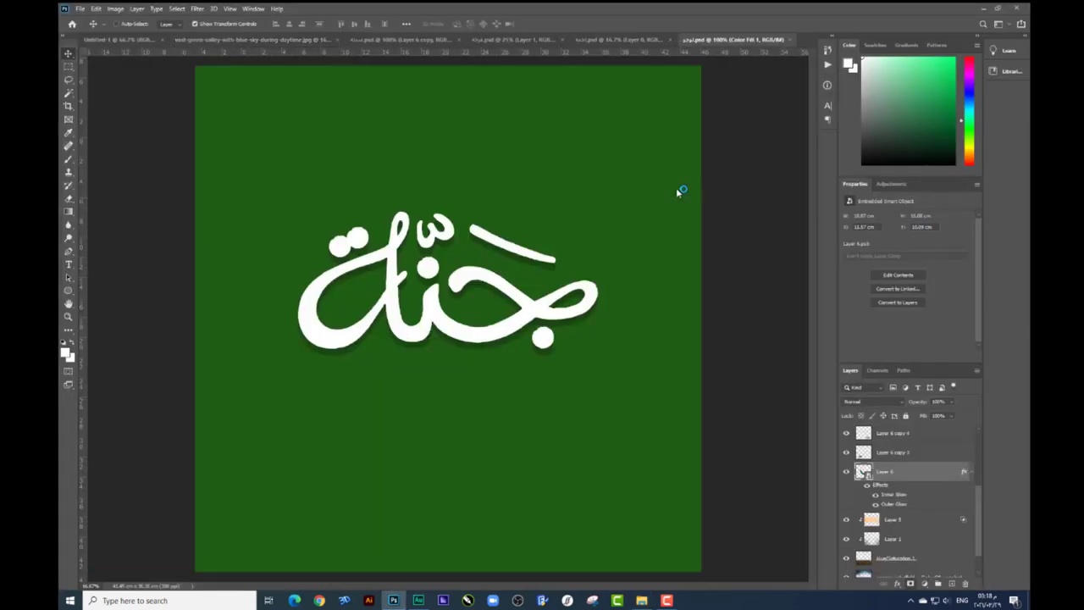
Move the white logo calligraphy into the ad and enlarge it in the upper-right sky
left_click(884, 434)
mouse_move(524, 259)
left_mouse_down()
mouse_move(627, 88)
mouse_move(333, 36)
mouse_move(603, 292)
mouse_move(592, 229)
mouse_move(613, 222)
left_mouse_up()
key("ctrl+t")
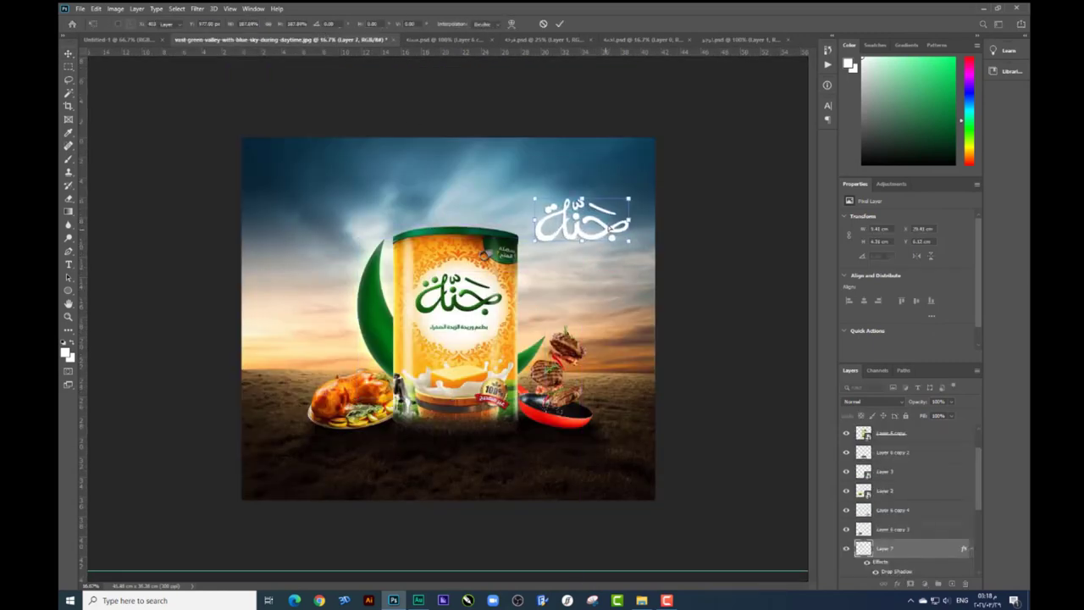
key("Return")
Open the Ramadan calligraphy image رمضان.PNG in Photoshop from the project folder
scroll(469, 321, "up", 1)
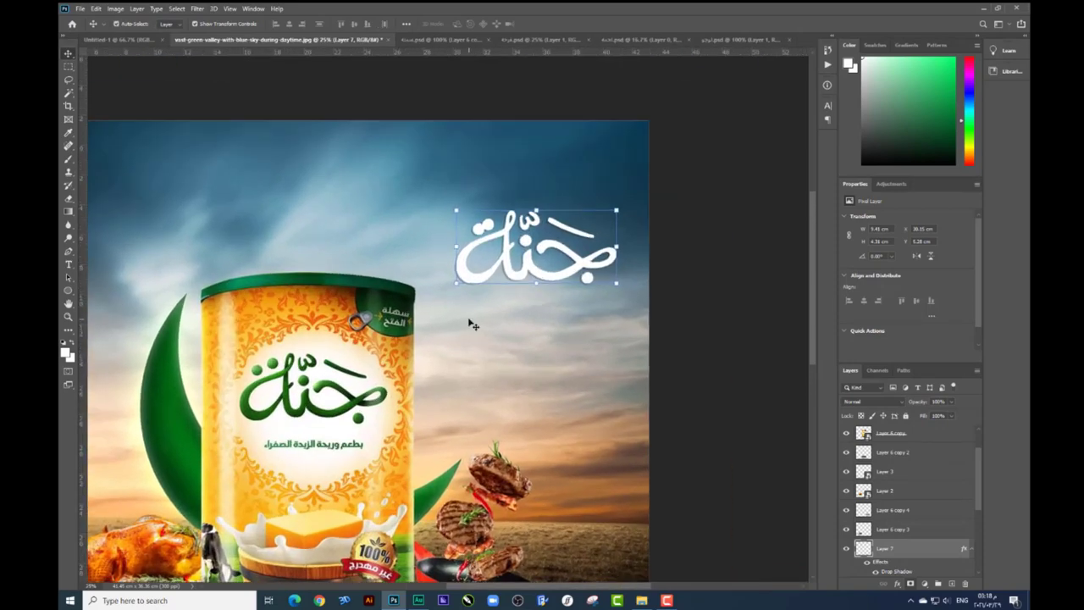
scroll(473, 322, "up", 1)
scroll(455, 324, "up", 1)
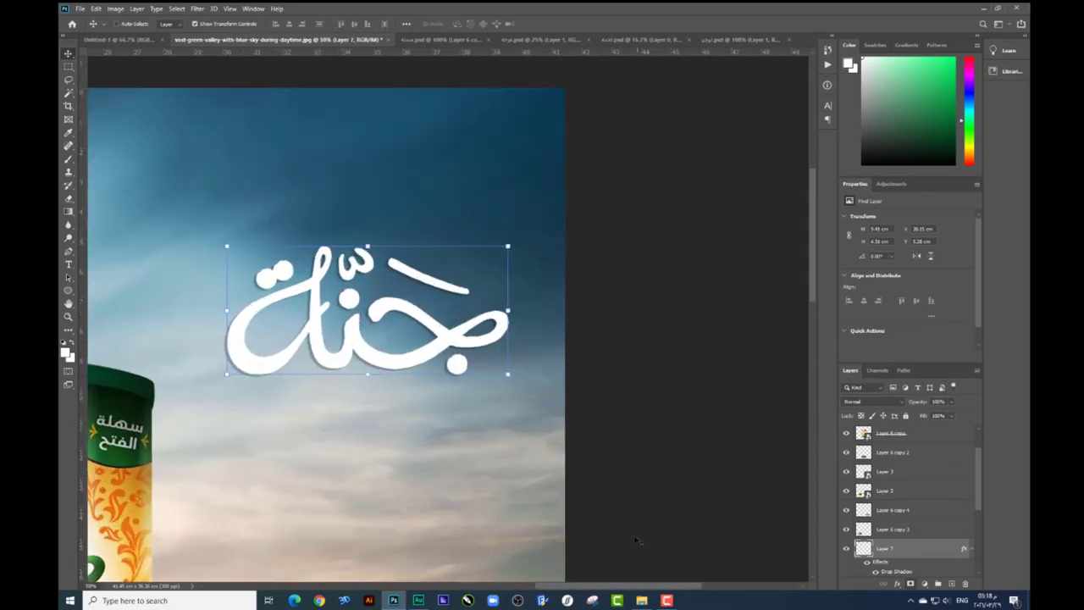
left_click(641, 601)
mouse_move(824, 135)
left_mouse_down()
mouse_move(536, 521)
mouse_move(608, 42)
mouse_move(517, 242)
left_mouse_up()
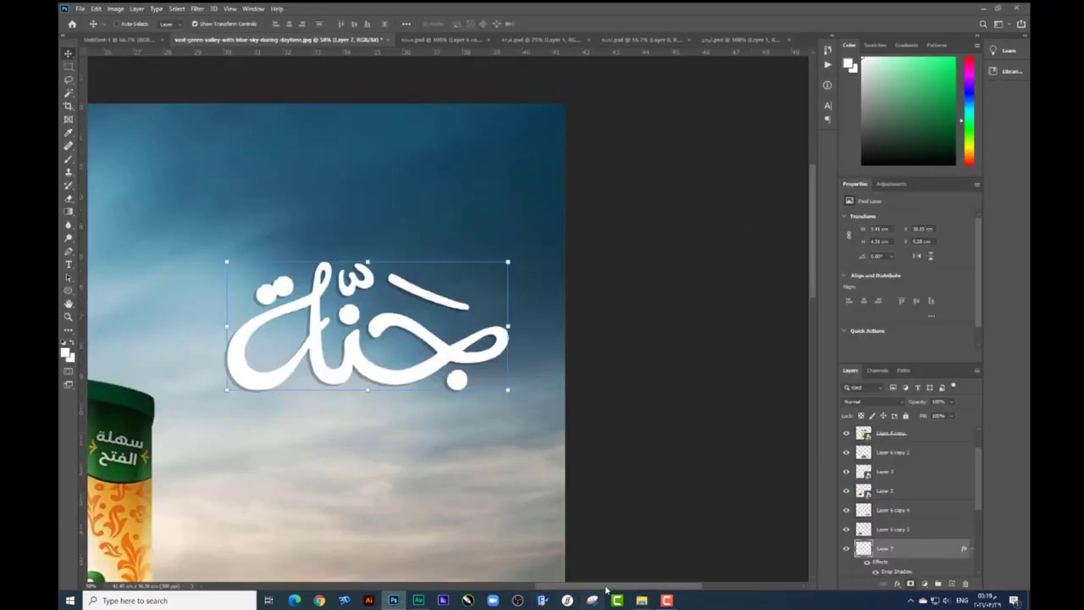
left_click(641, 601)
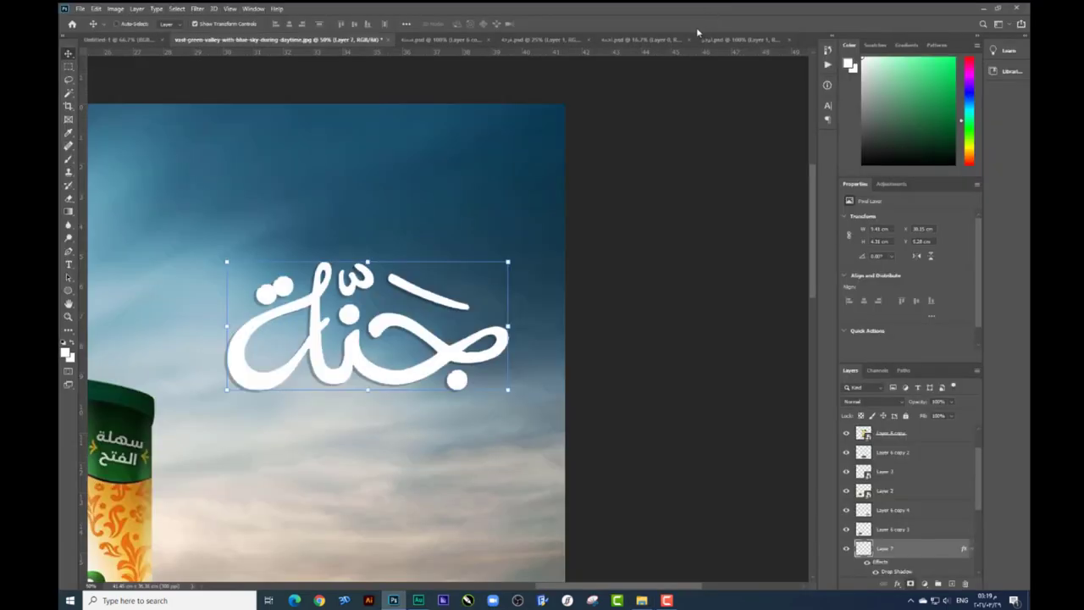
left_click_drag(532, 436, 703, 38)
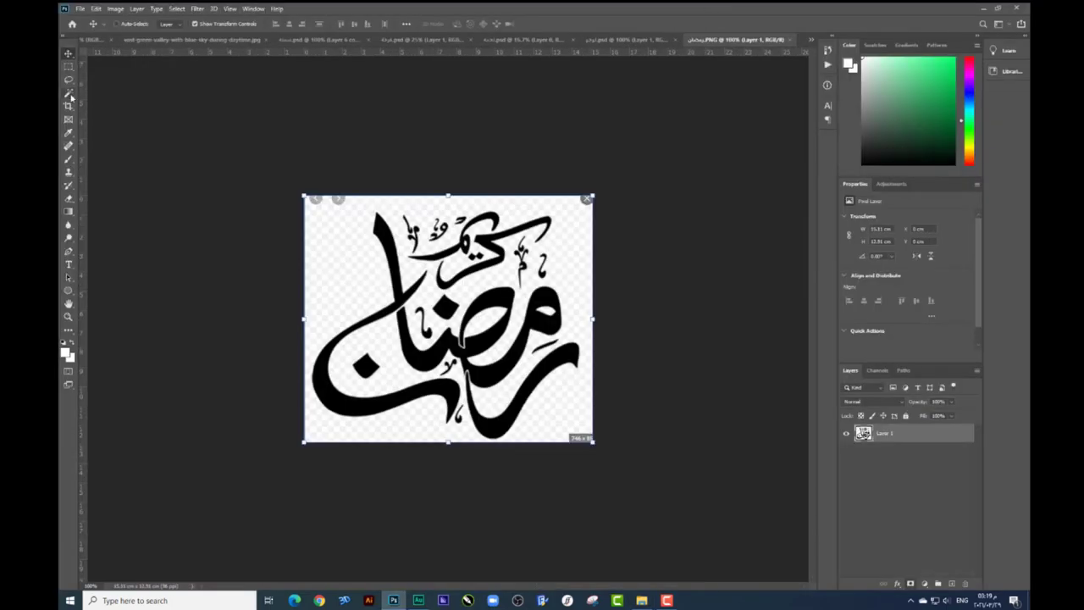
Smart Sharpen the Ramadan calligraphy at 200% and 3.5 px, then Magic Wand-select its black lettering
left_click(69, 95)
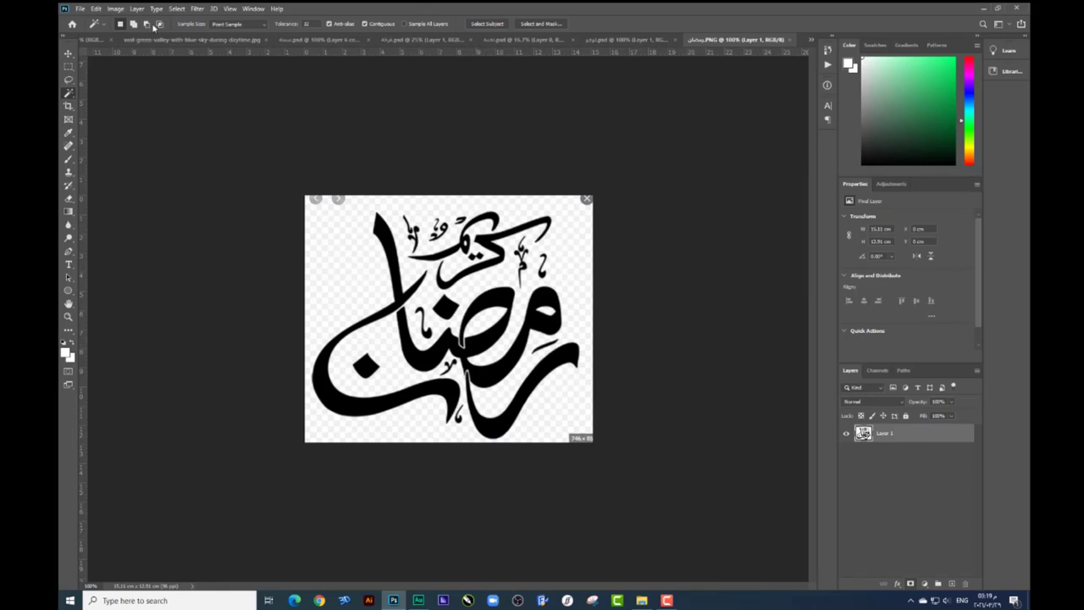
left_click(197, 9)
mouse_move(209, 181)
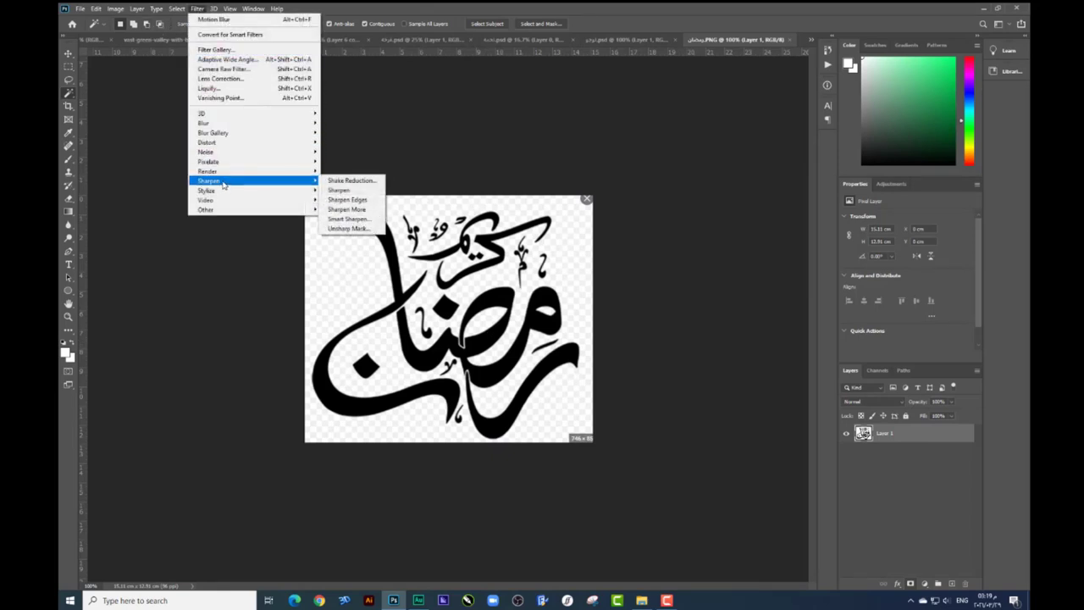
left_click(348, 218)
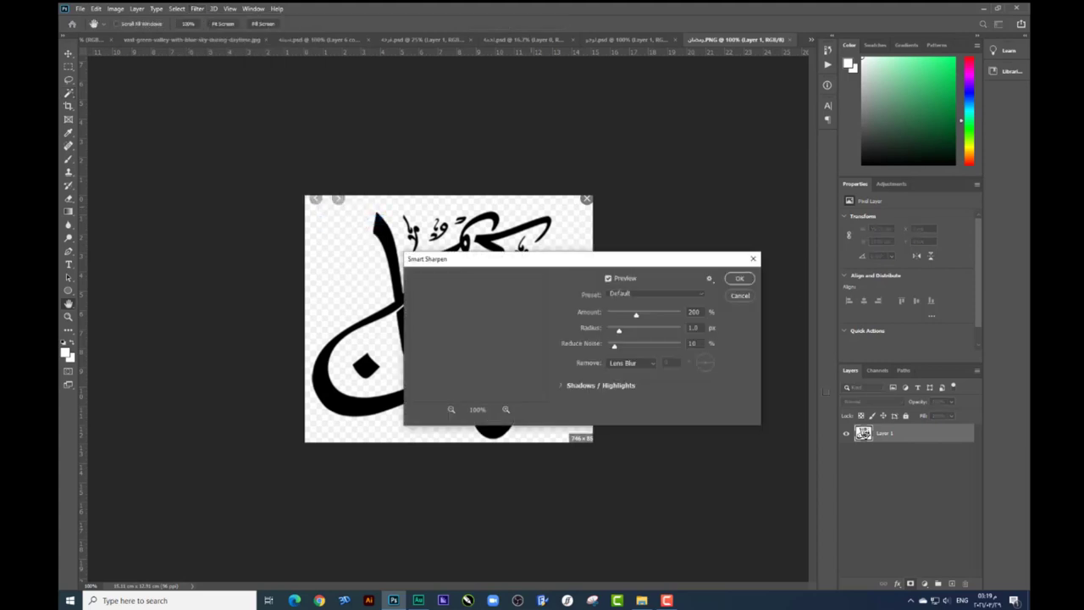
left_click_drag(623, 267, 799, 273)
type("3.5")
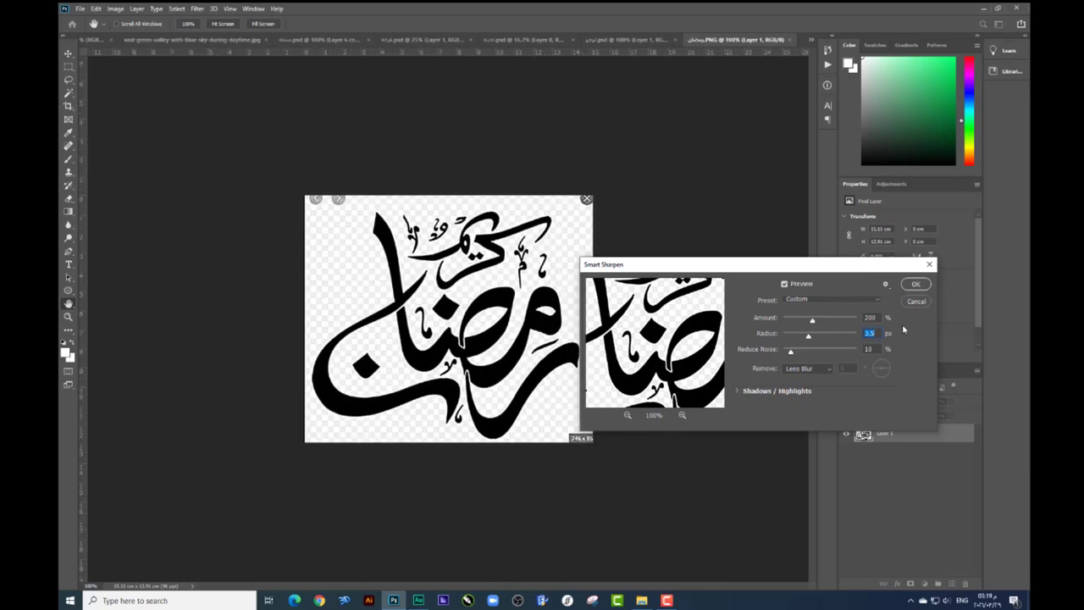
left_click(916, 285)
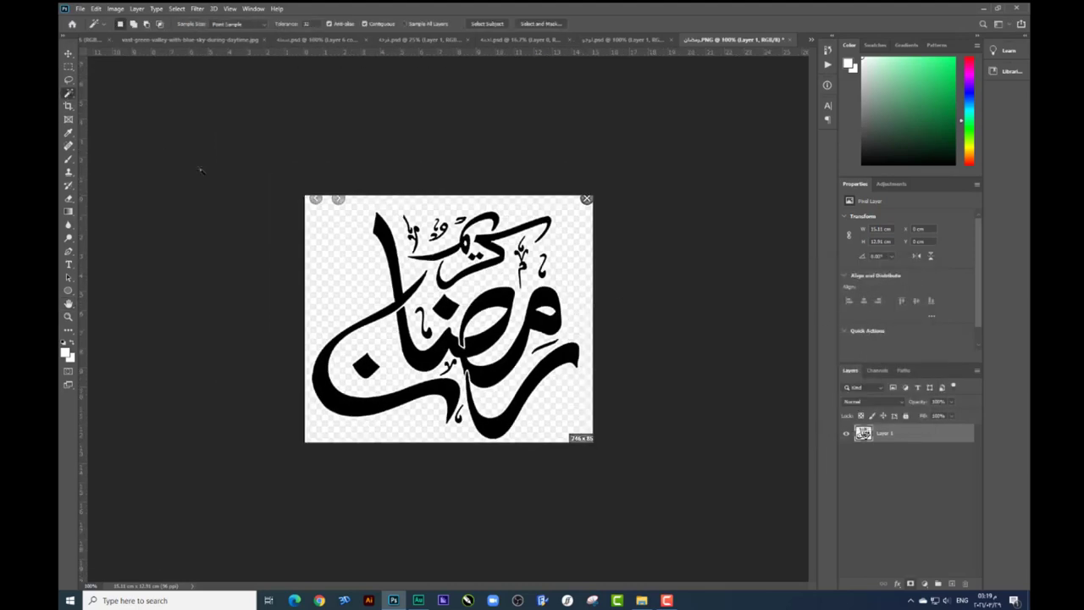
left_click(403, 313)
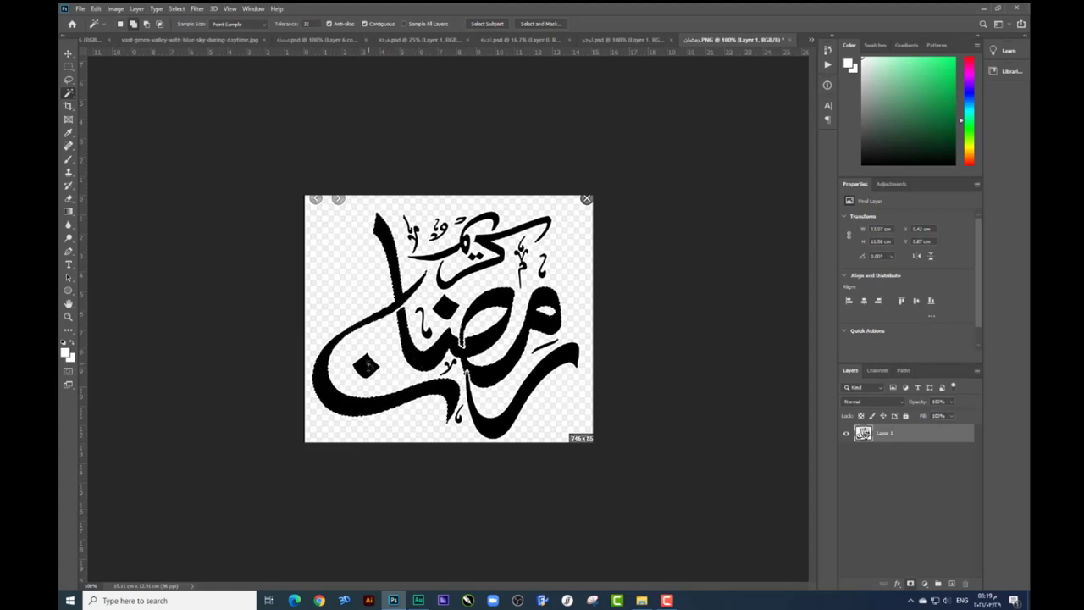
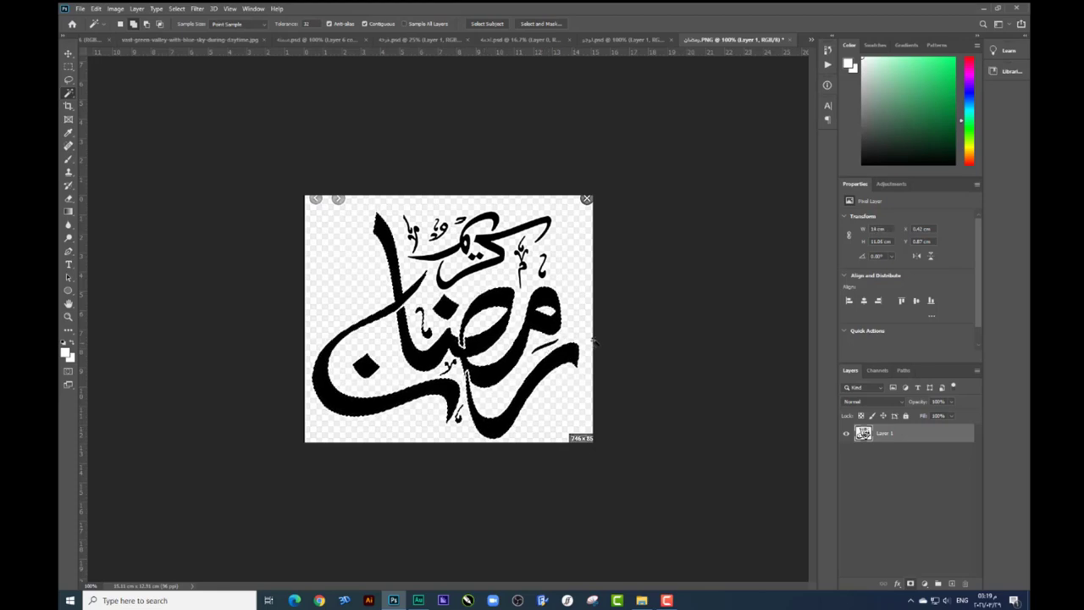
Duplicate the black Ramadan calligraphy onto its own layer and drag the copy into the poster
key("ctrl+j")
key("v")
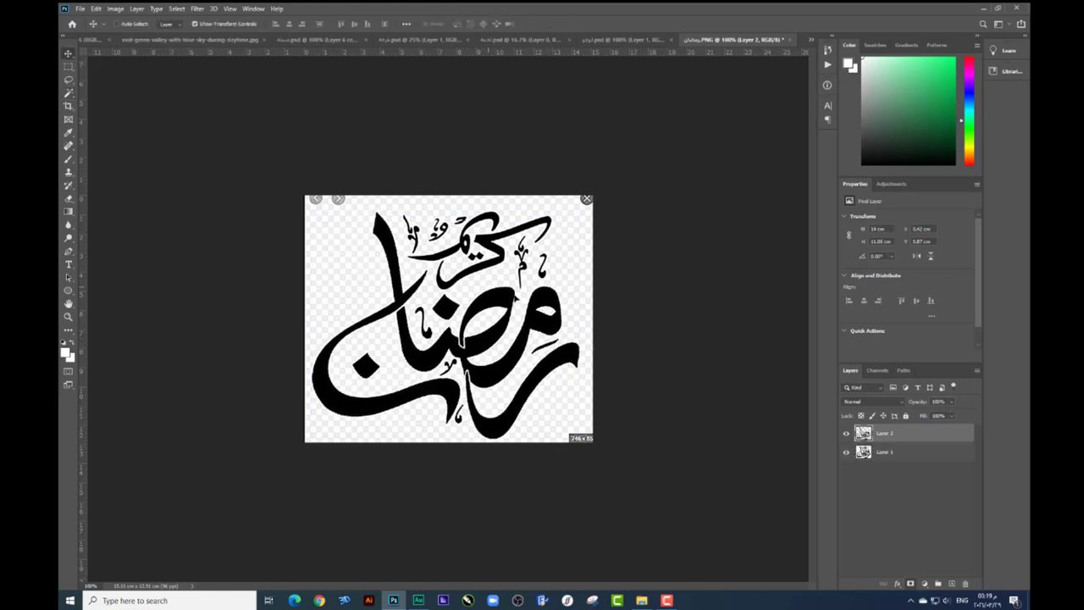
mouse_move(309, 200)
left_mouse_down()
mouse_move(229, 53)
mouse_move(571, 362)
left_mouse_up()
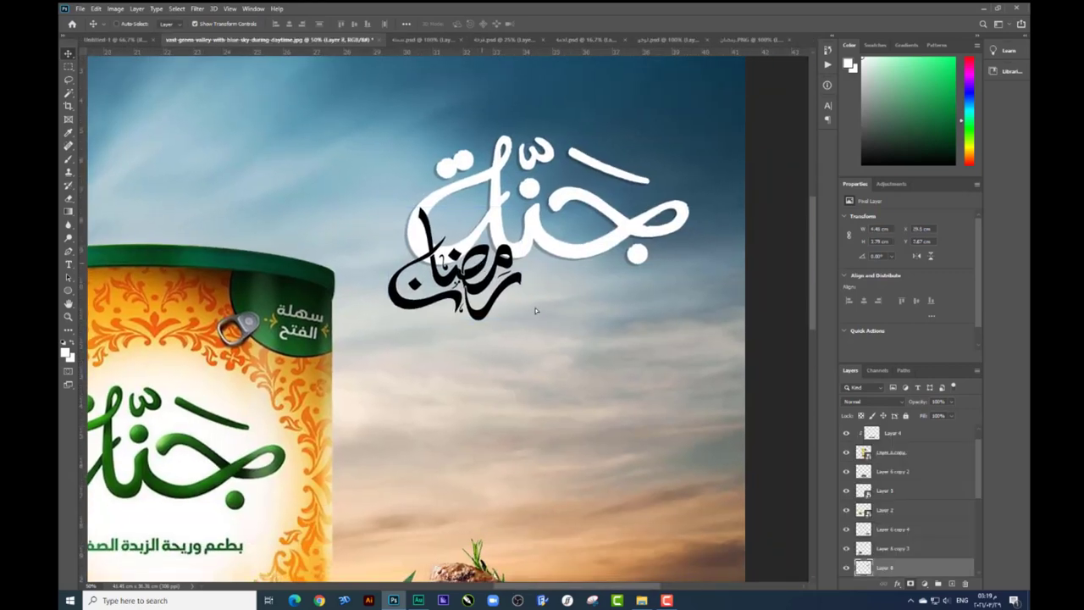
Place the calligraphy below the logo, convert it to a smart object, and make it white with Lightness +100
left_click_drag(458, 254, 538, 339)
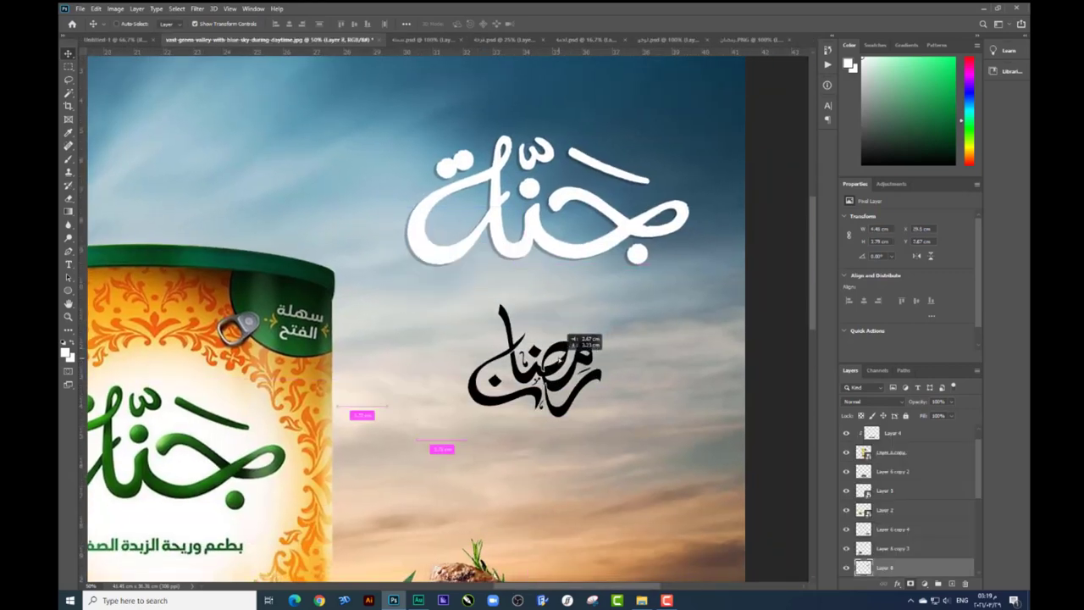
right_click(898, 569)
left_click(937, 284)
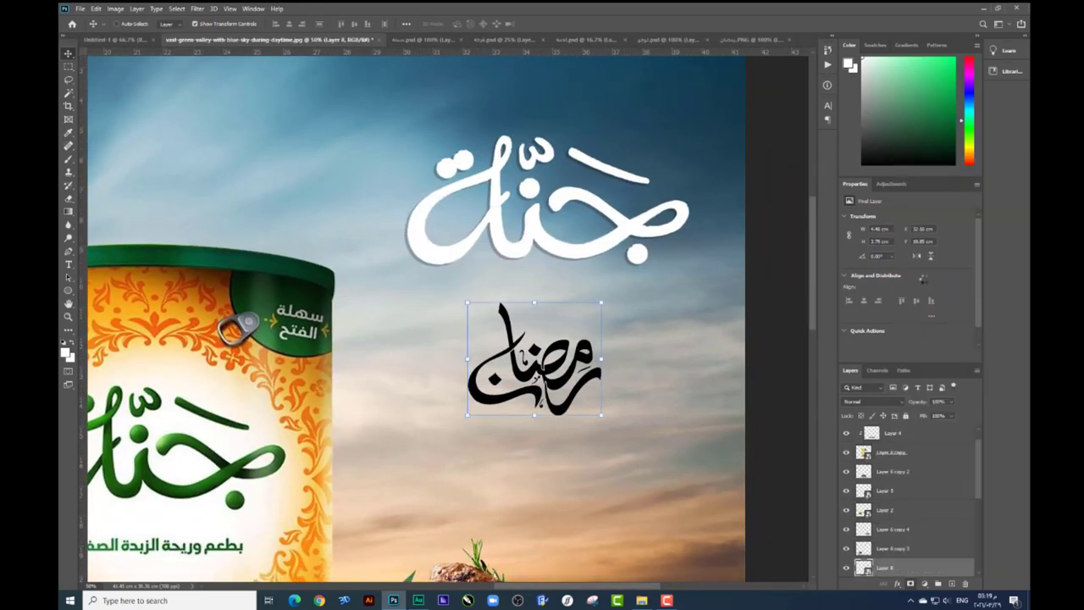
key("ctrl+u")
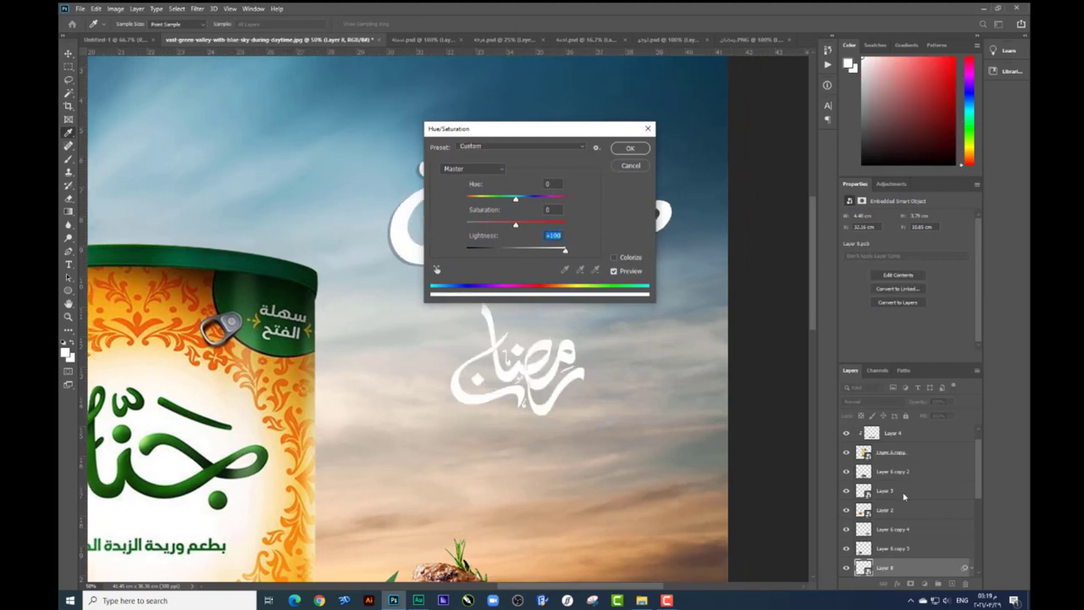
key("Return")
Add a drop shadow to the calligraphy layer
right_click(893, 137)
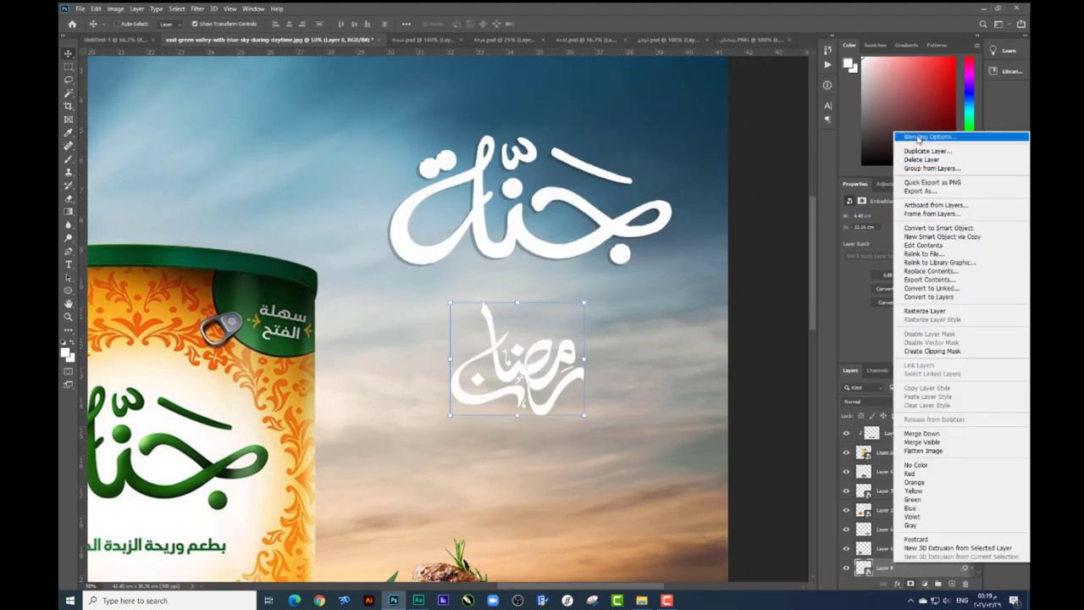
left_click(765, 261)
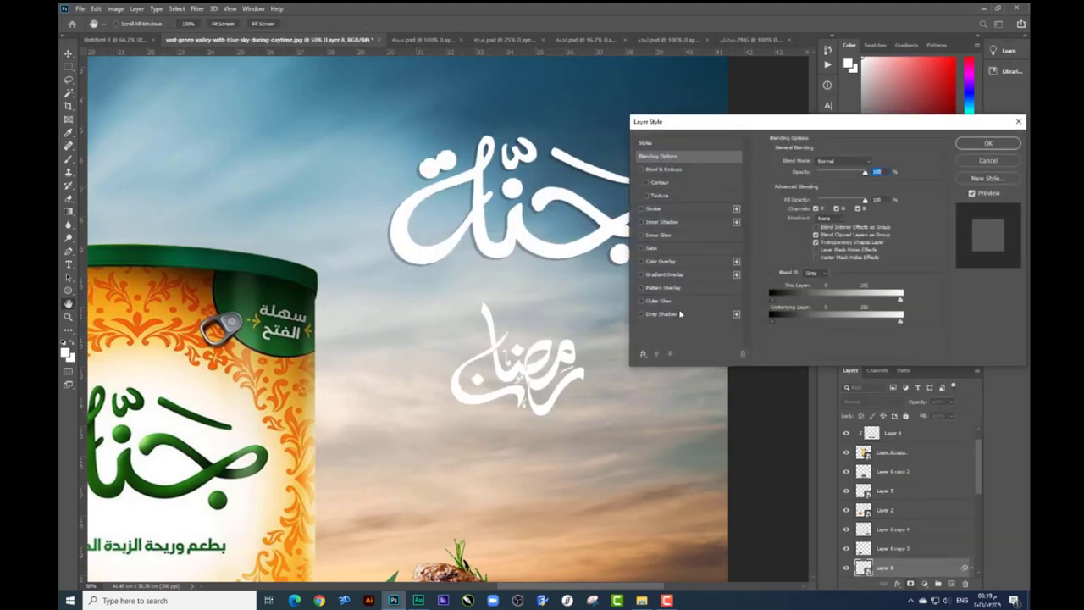
left_click(677, 314)
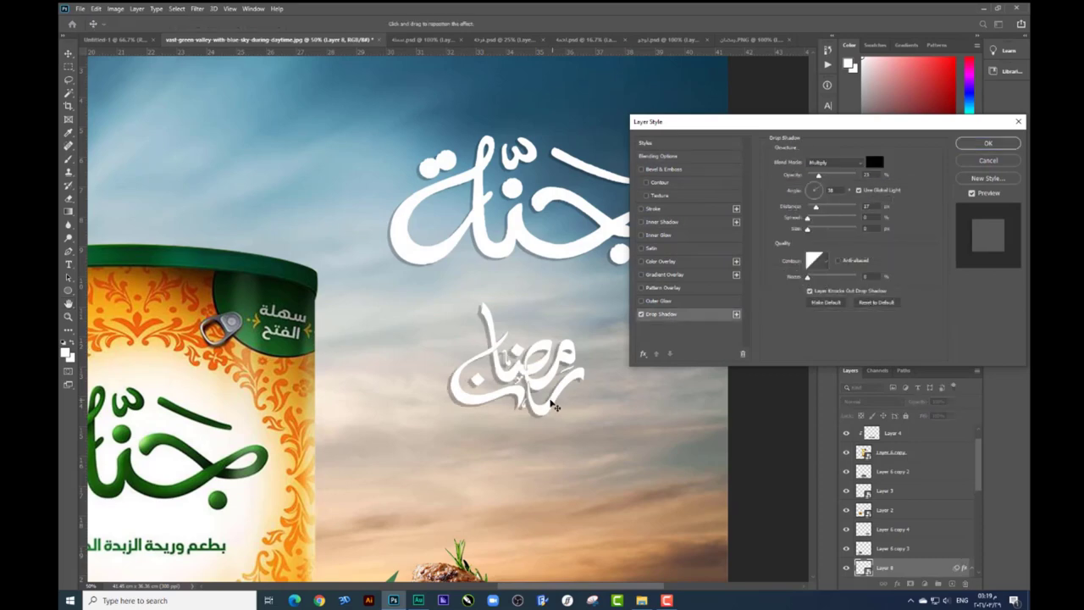
key("Return")
key("ctrl+t")
key("ctrl+minus")
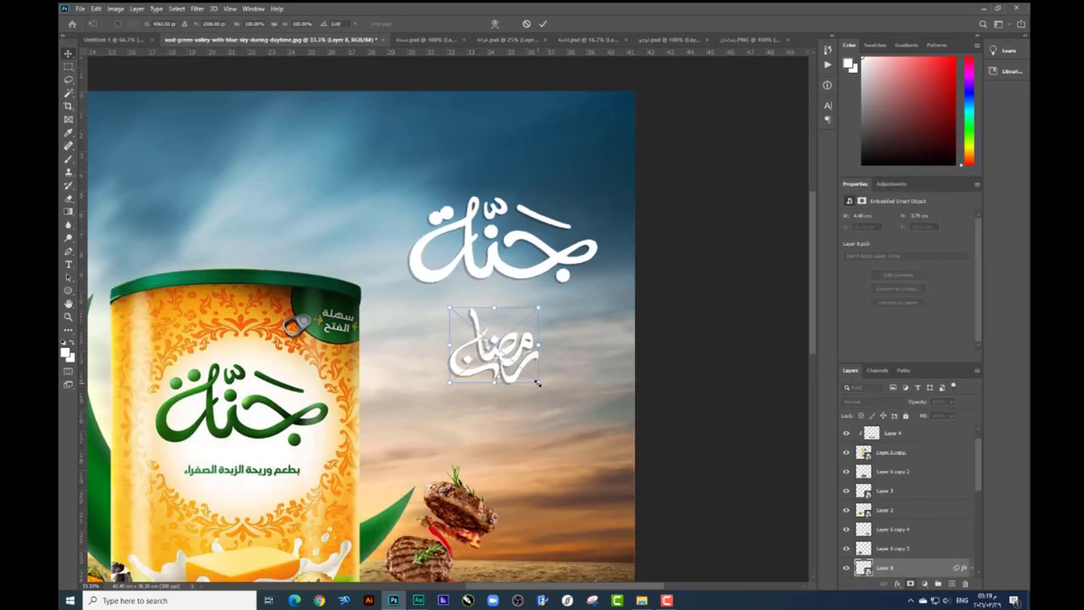
Scale the white calligraphy up to roughly the logo's width and centre it beneath the logo
left_click_drag(537, 382, 568, 408)
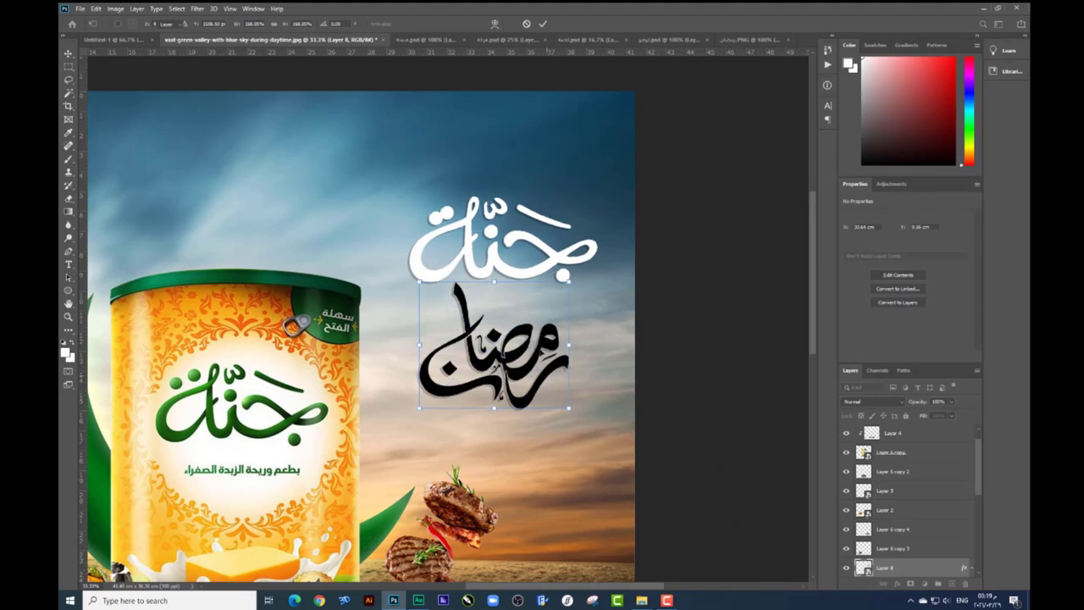
key("Return")
left_click_drag(542, 364, 552, 378)
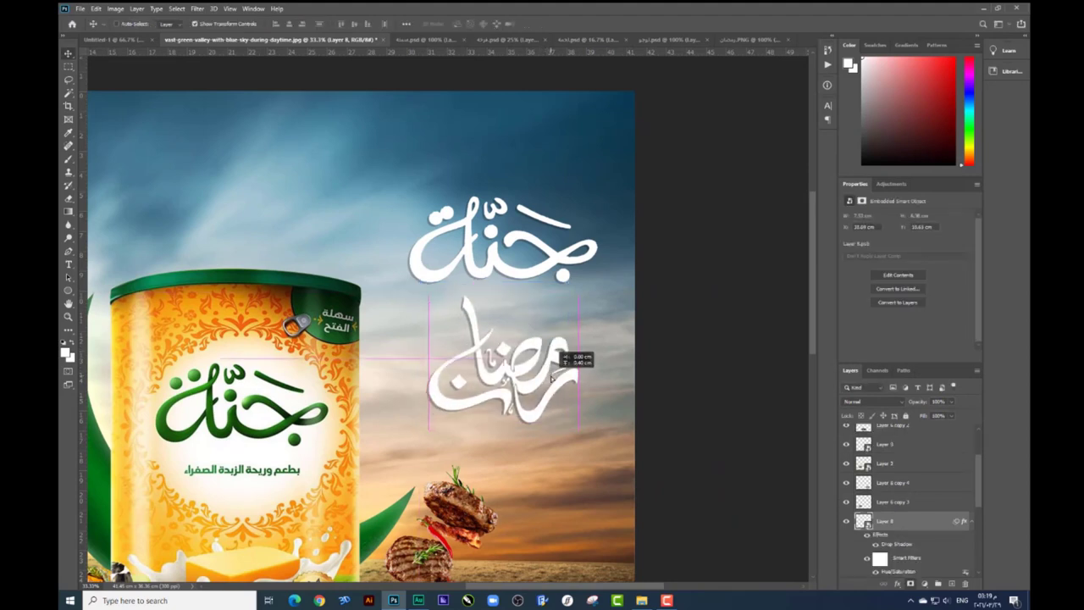
key("ctrl+t")
left_click_drag(578, 420, 585, 425)
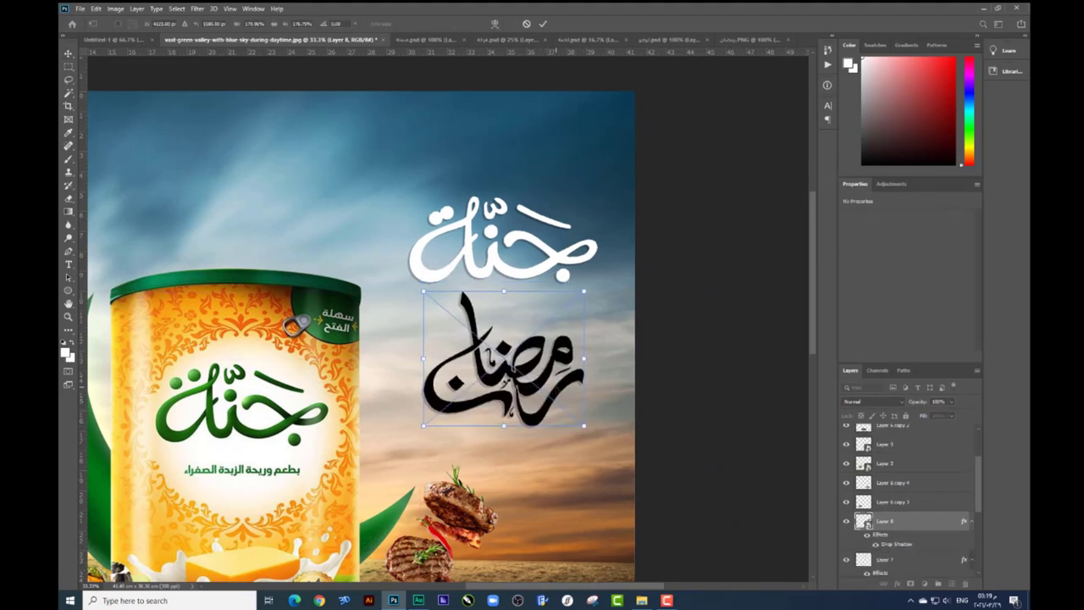
key("Return")
key("ctrl+plus")
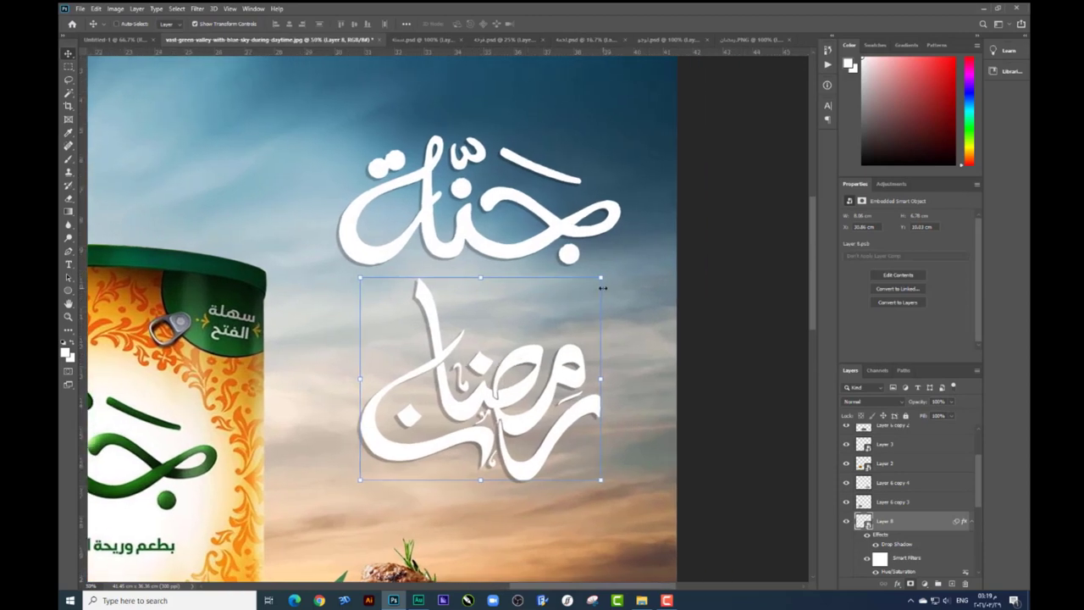
key("ctrl+t")
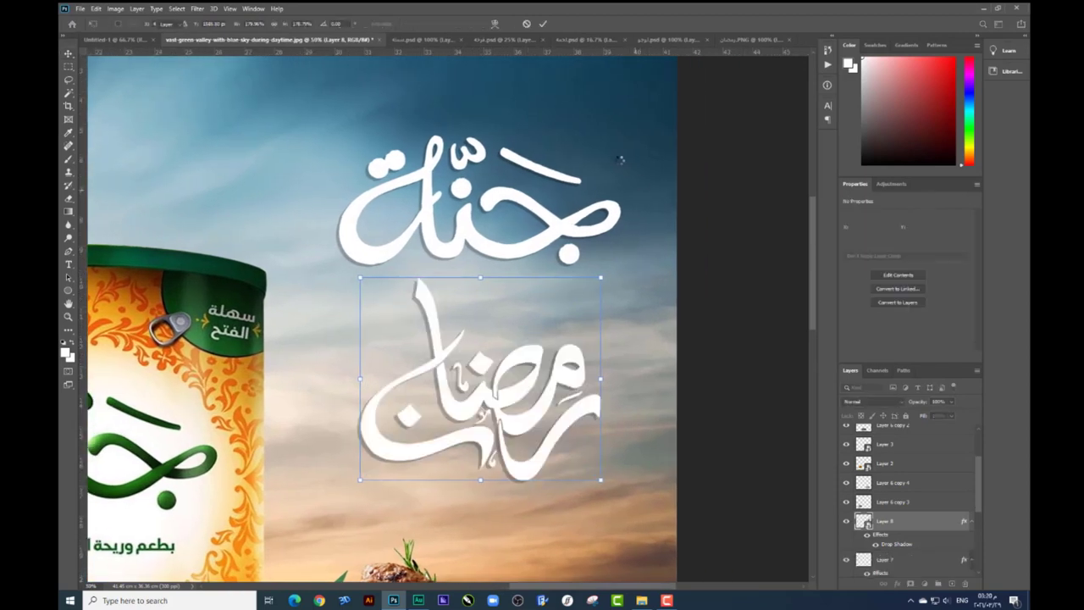
Add a text layer reading 'معاكي في' in the A Massir Ballpoint font
key("Return")
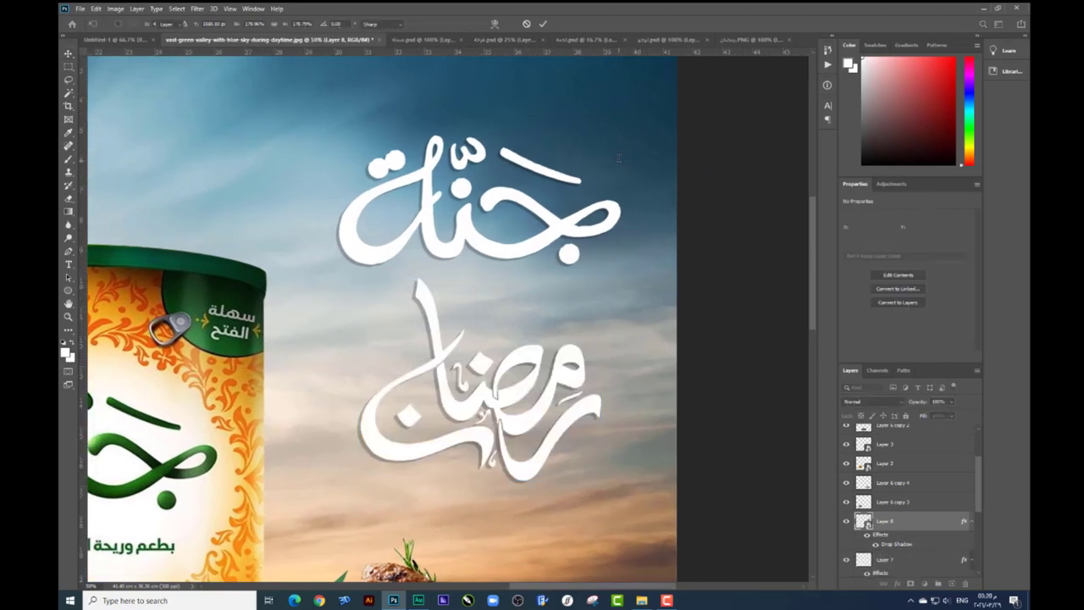
key("t")
left_click(620, 159)
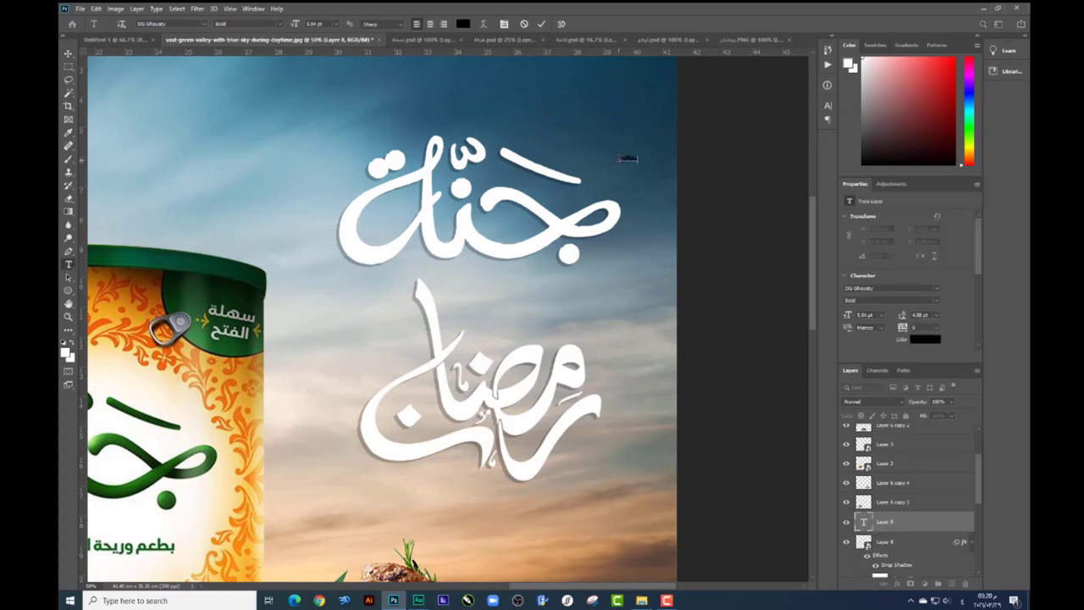
key("ctrl+v")
left_click(204, 24)
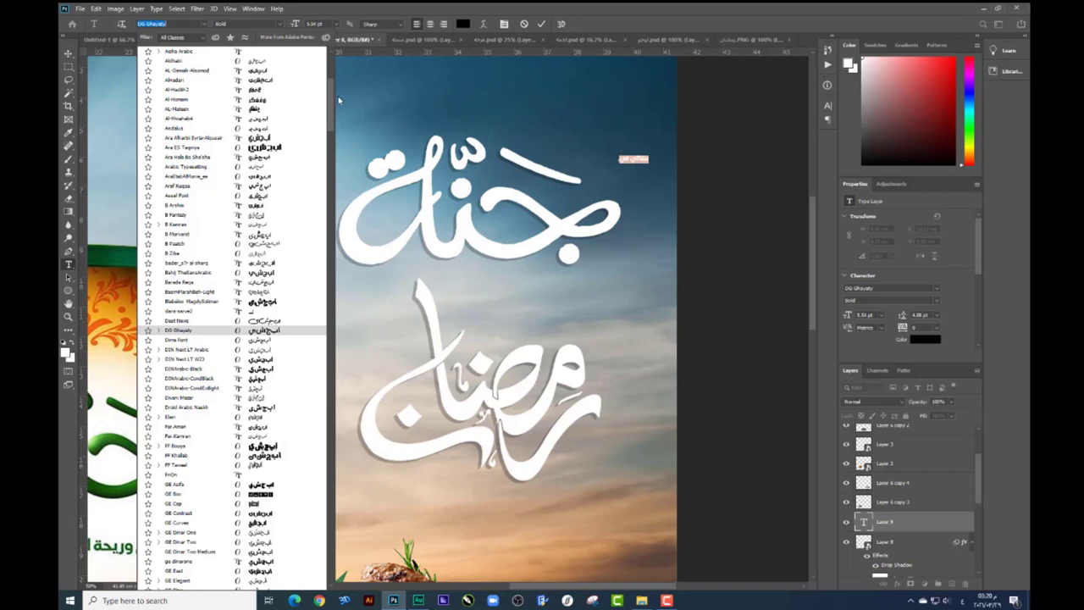
left_click_drag(337, 100, 331, 49)
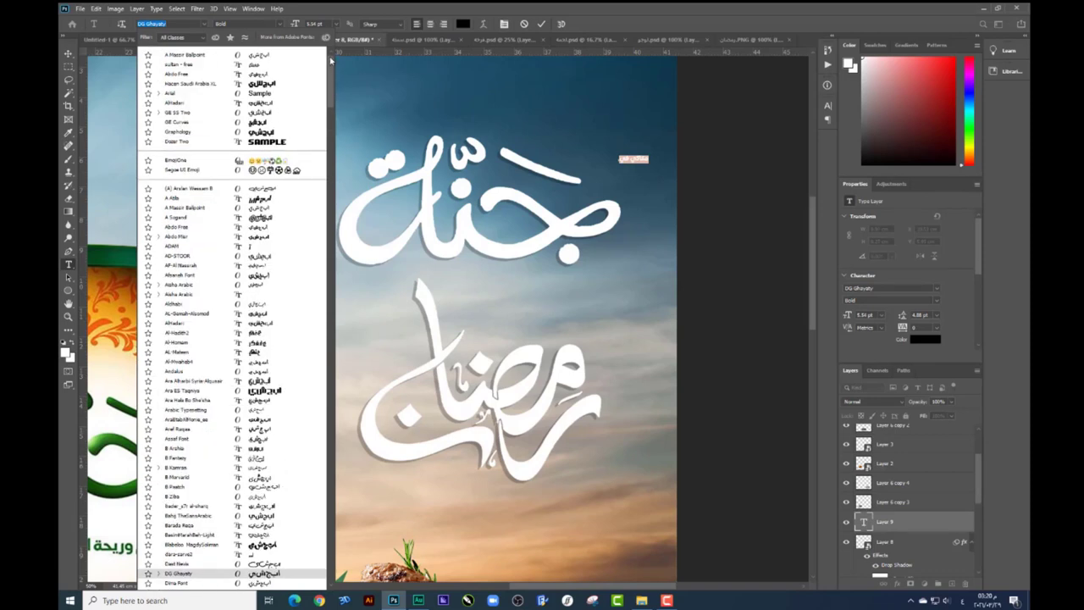
left_click(267, 206)
key("ctrl+Return")
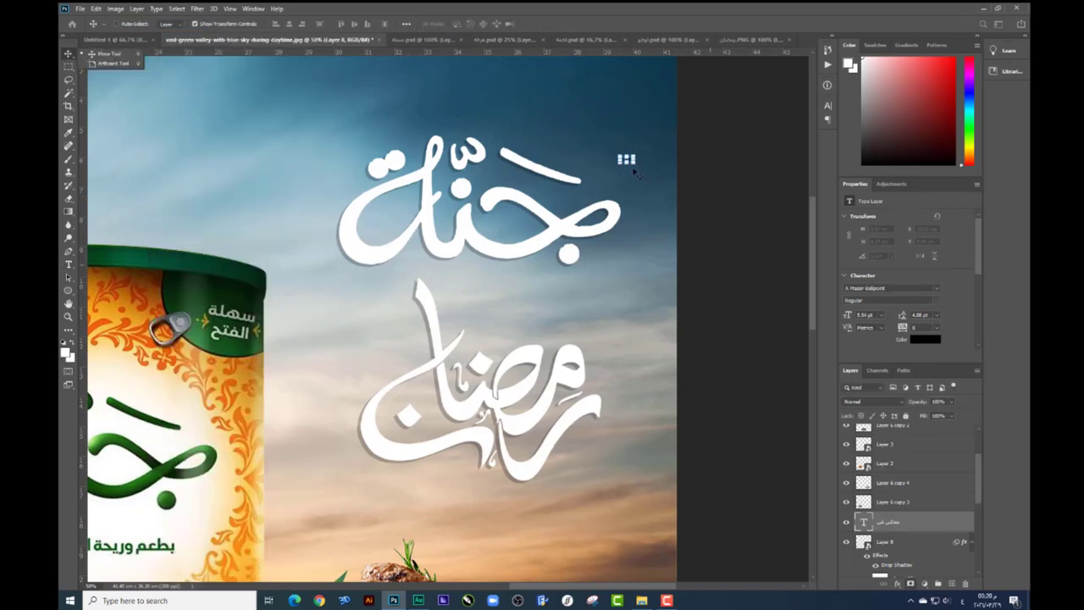
Enlarge the Arabic text and move it between the logo and the calligraphy
key("ctrl+t")
mouse_move(634, 158)
left_mouse_down()
mouse_move(681, 159)
mouse_move(597, 298)
left_mouse_up()
key("Return")
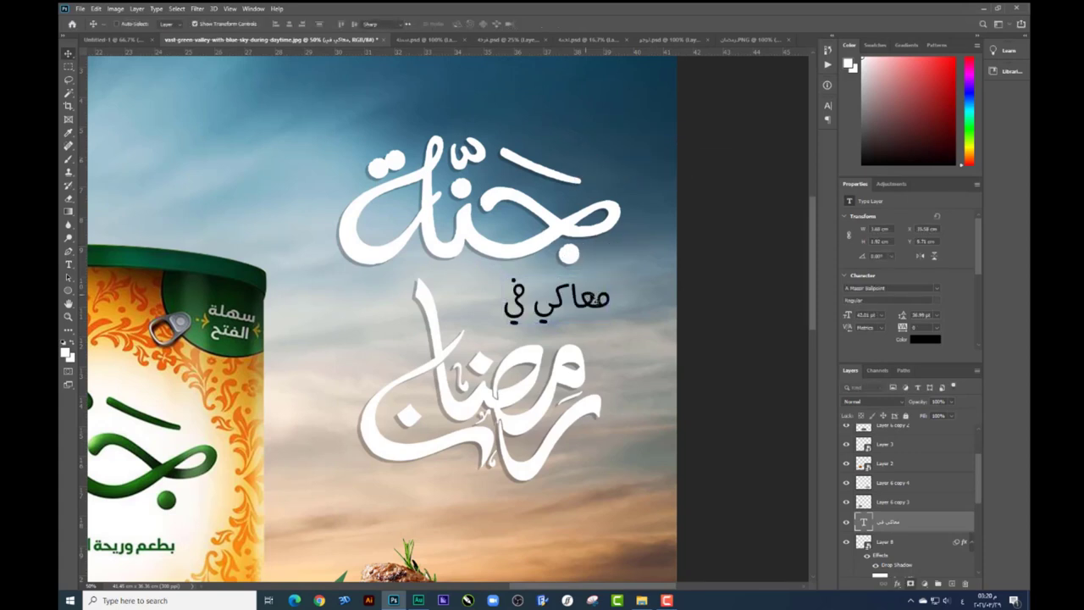
double_click(597, 298)
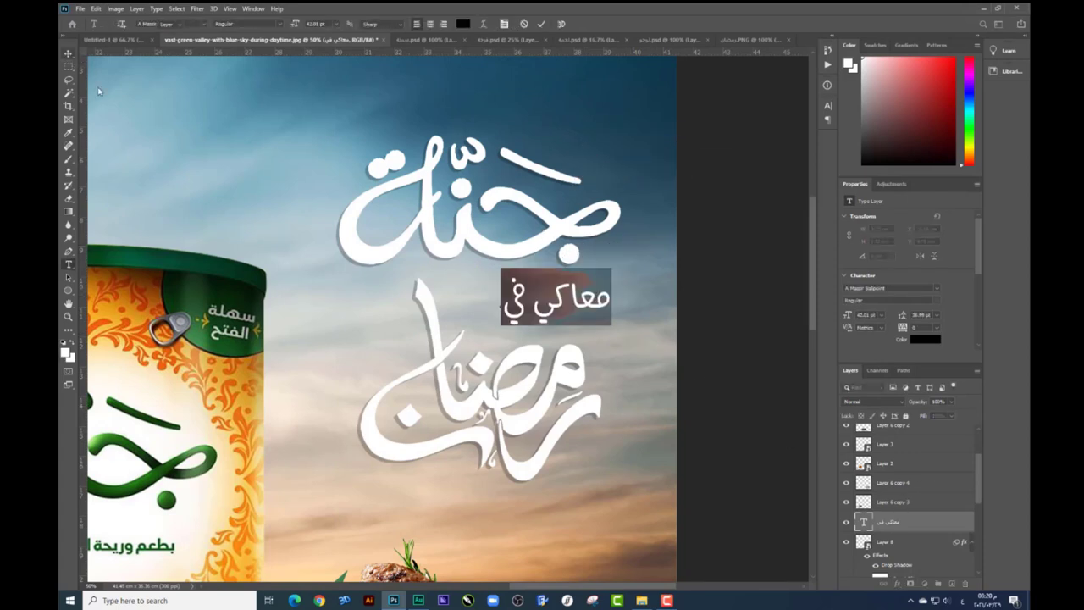
Copy the calligraphy's drop-shadow layer style onto the 'معاكي في' text layer
key("ctrl+Return")
key("v")
left_click(533, 366)
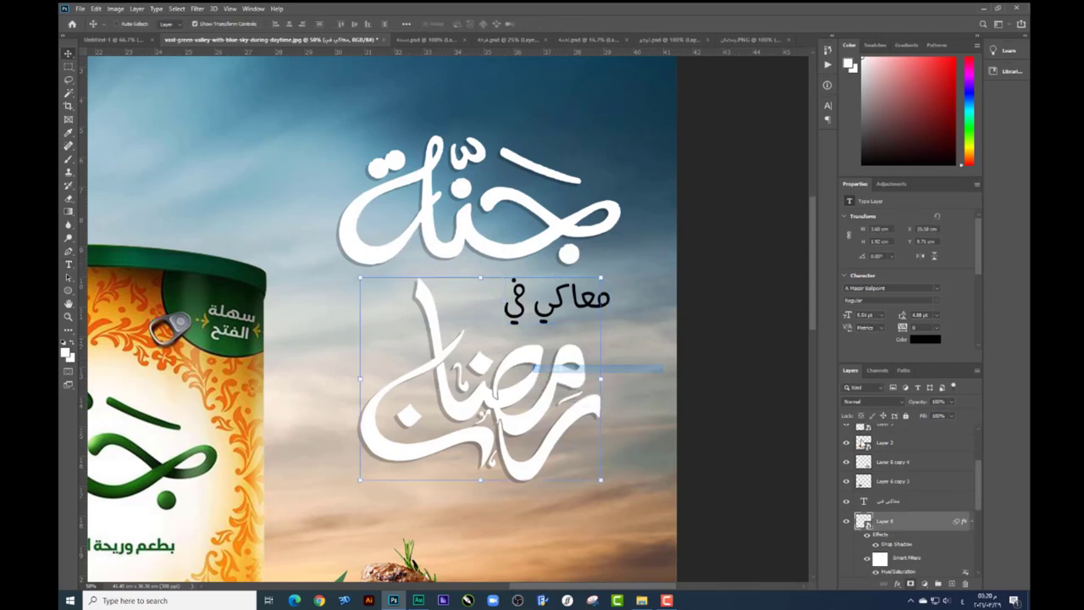
right_click(889, 520)
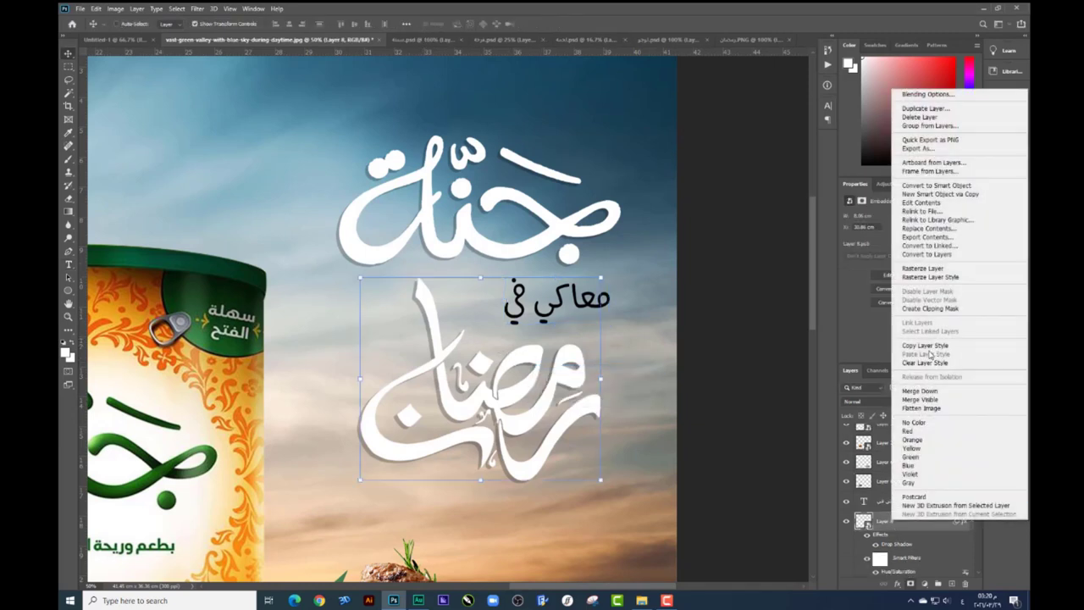
left_click(932, 347)
right_click(593, 296)
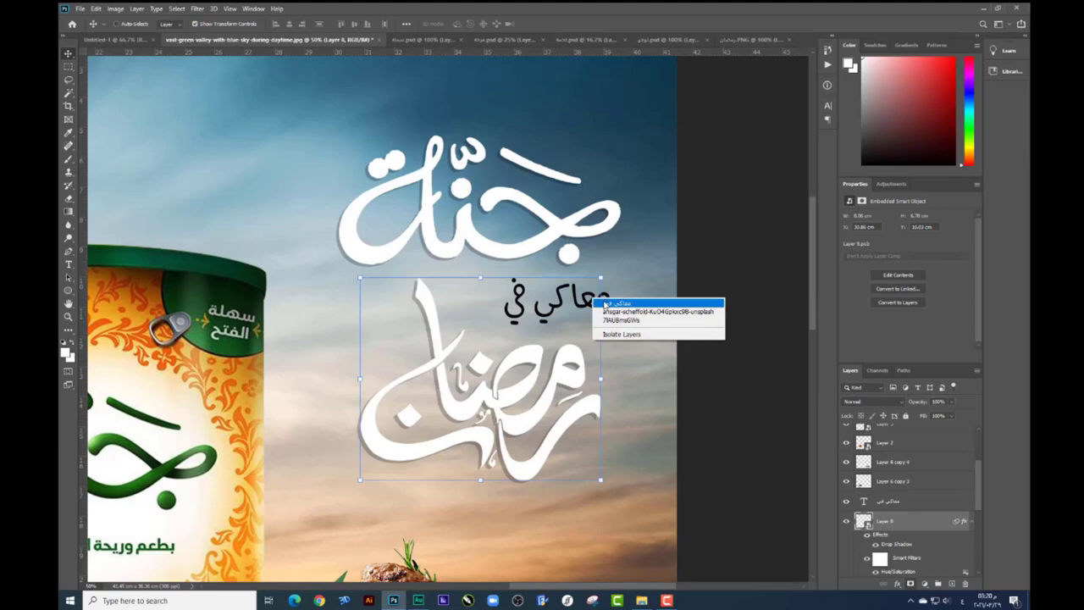
left_click(609, 303)
right_click(910, 507)
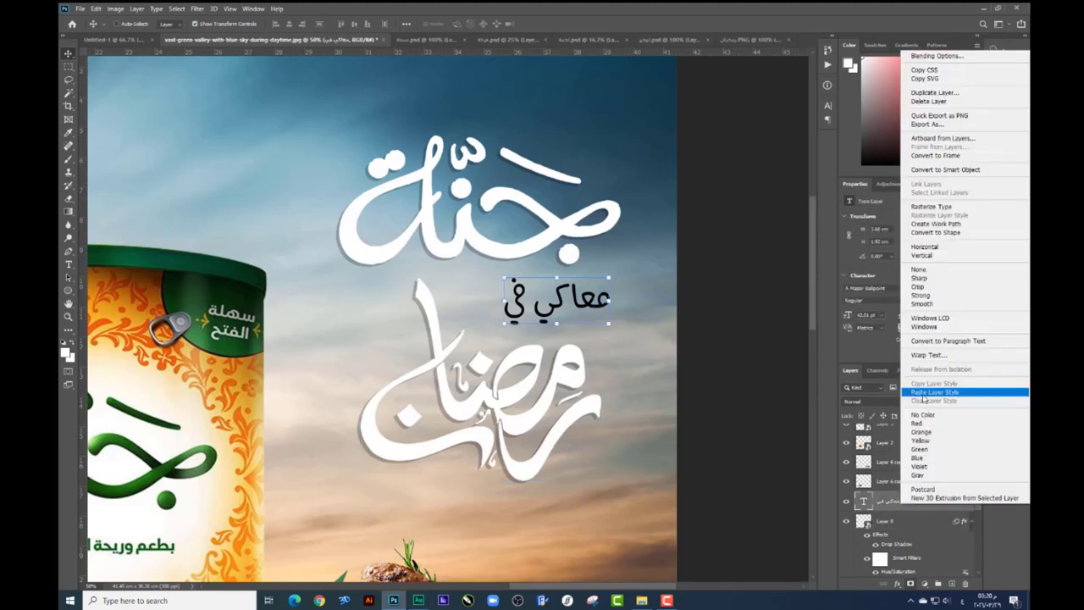
left_click(929, 396)
Add a white Color Overlay to the 'معاكي في' text
scroll(565, 278, "down", 1)
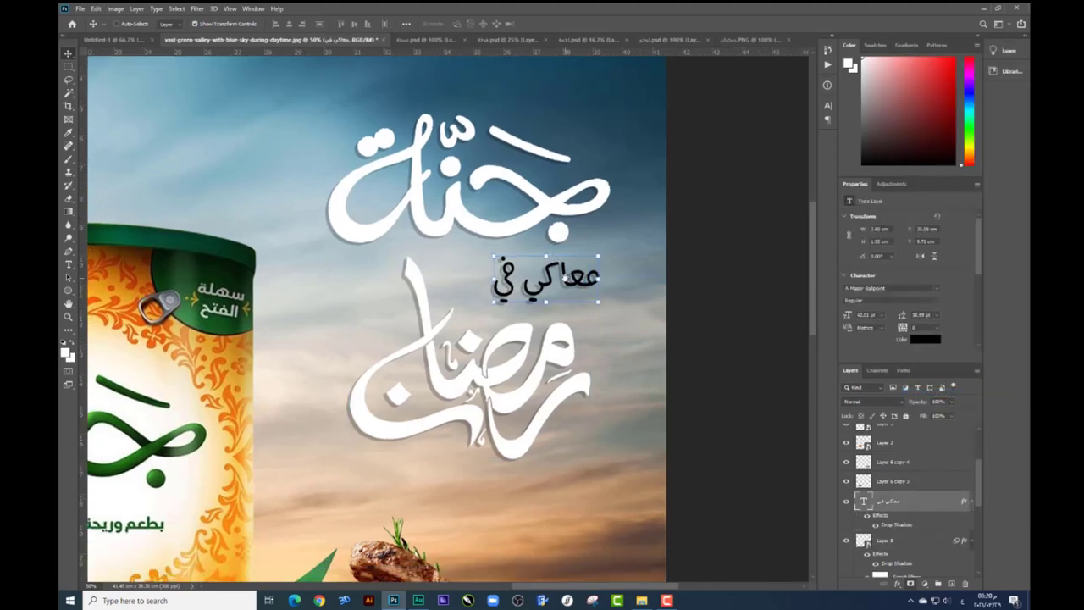
right_click(893, 500)
left_click(661, 261)
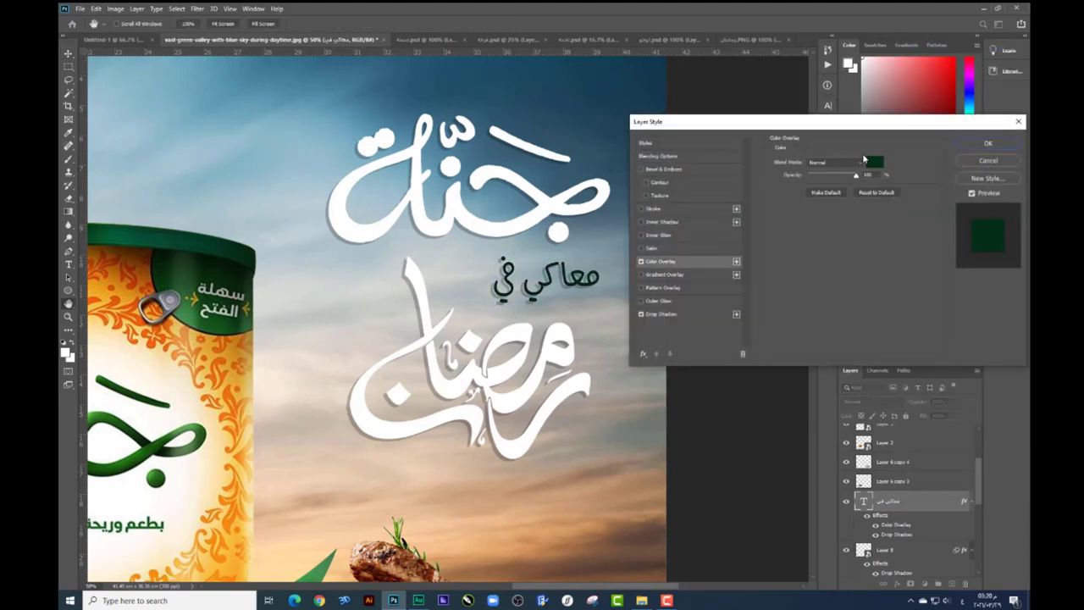
left_click(874, 162)
left_click(764, 136)
left_click(989, 133)
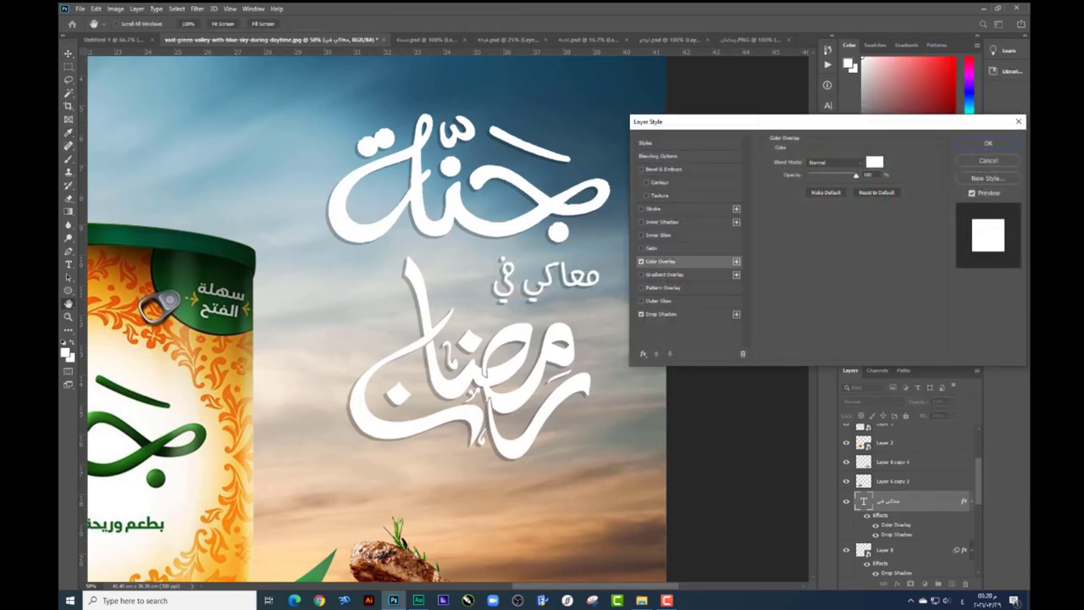
scroll(574, 303, "down", 3)
Draw a rounded-rectangle bar below the calligraphy, filled with dark green sampled from the can lid
left_click(69, 291)
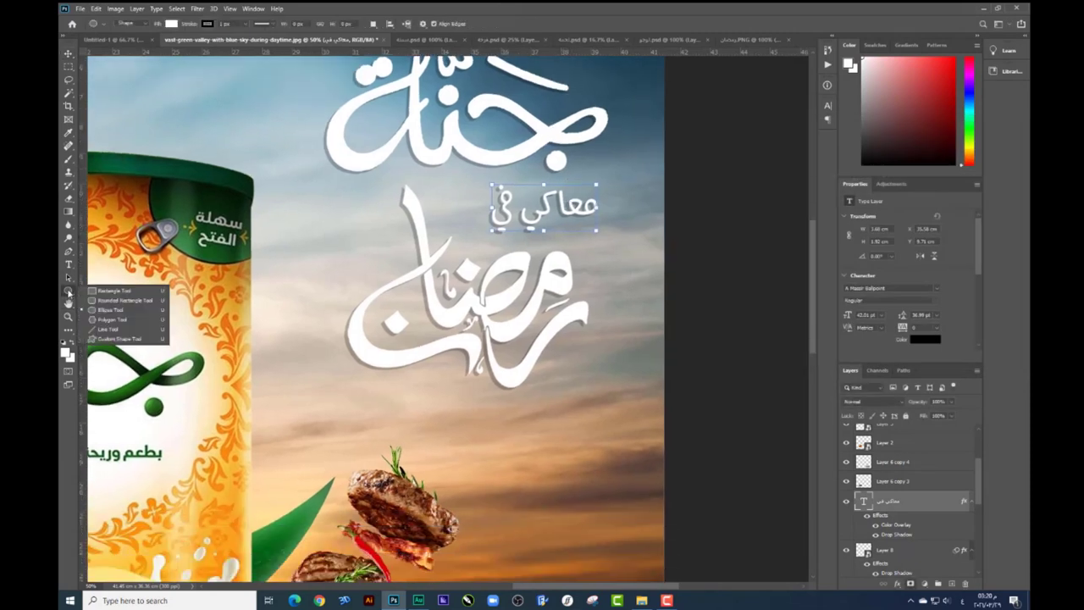
left_click(100, 309)
left_click(291, 523)
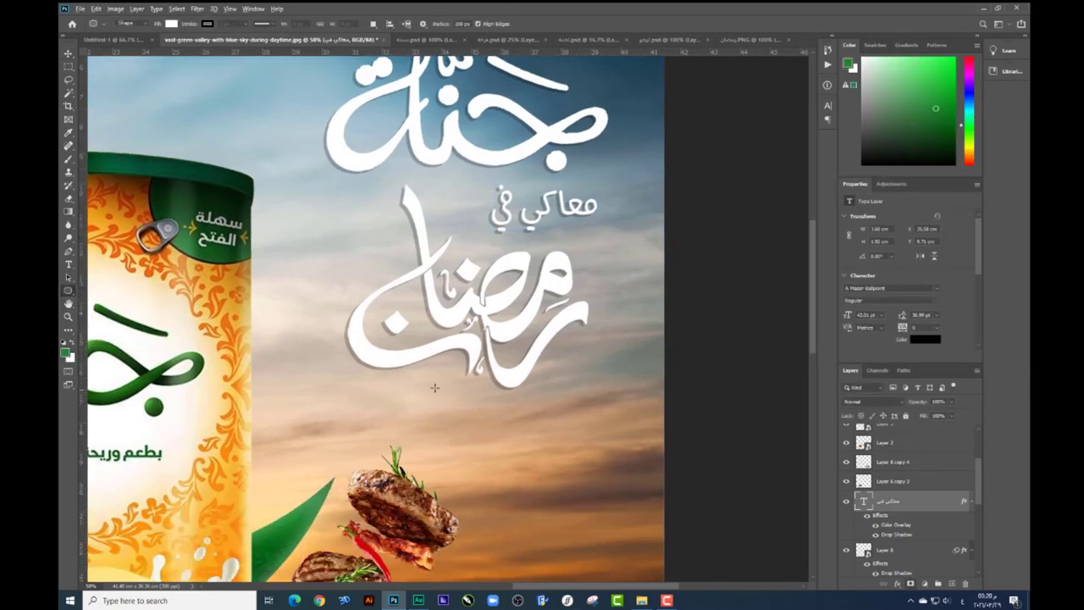
left_click_drag(327, 377, 610, 418)
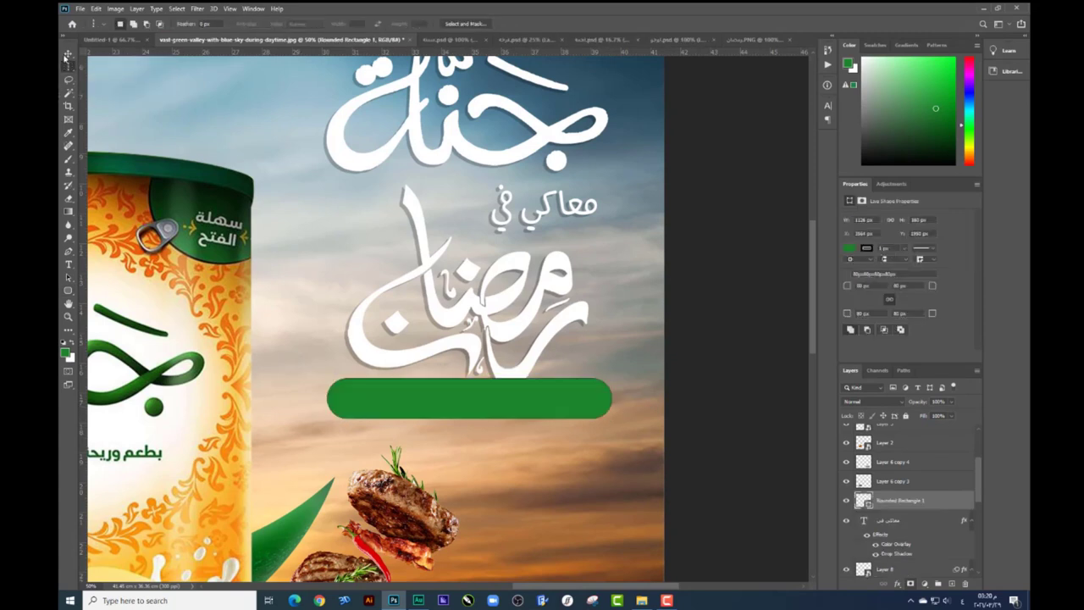
key("v")
left_click_drag(500, 411, 509, 425)
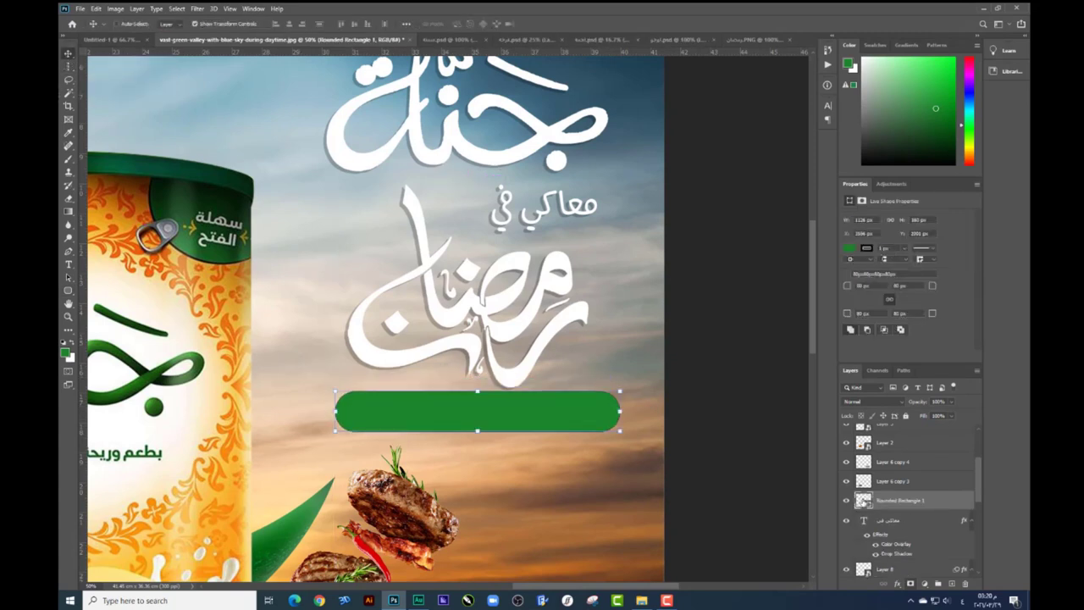
left_click(203, 182)
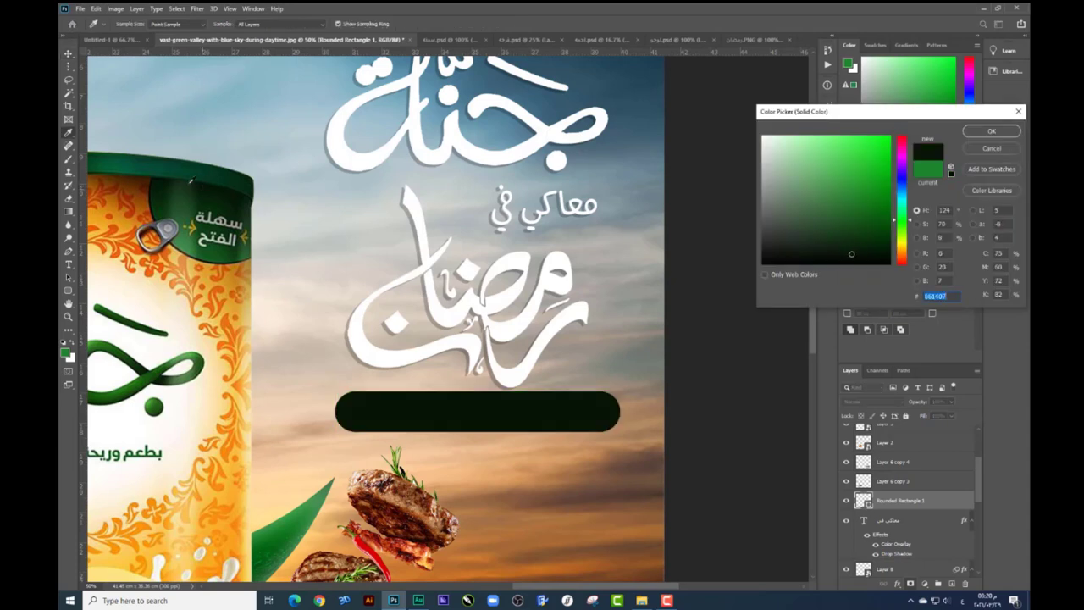
left_click_drag(831, 240, 843, 227)
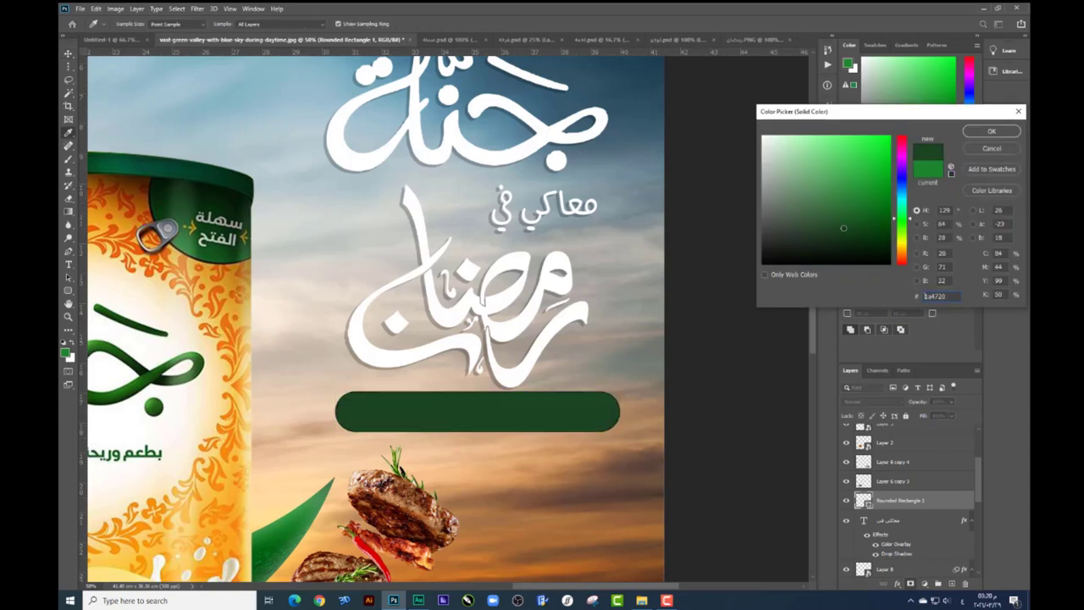
key("Return")
Copy the small text onto the green bar, retype it as 'بشكلها الجديد', and centre it
right_click(571, 208)
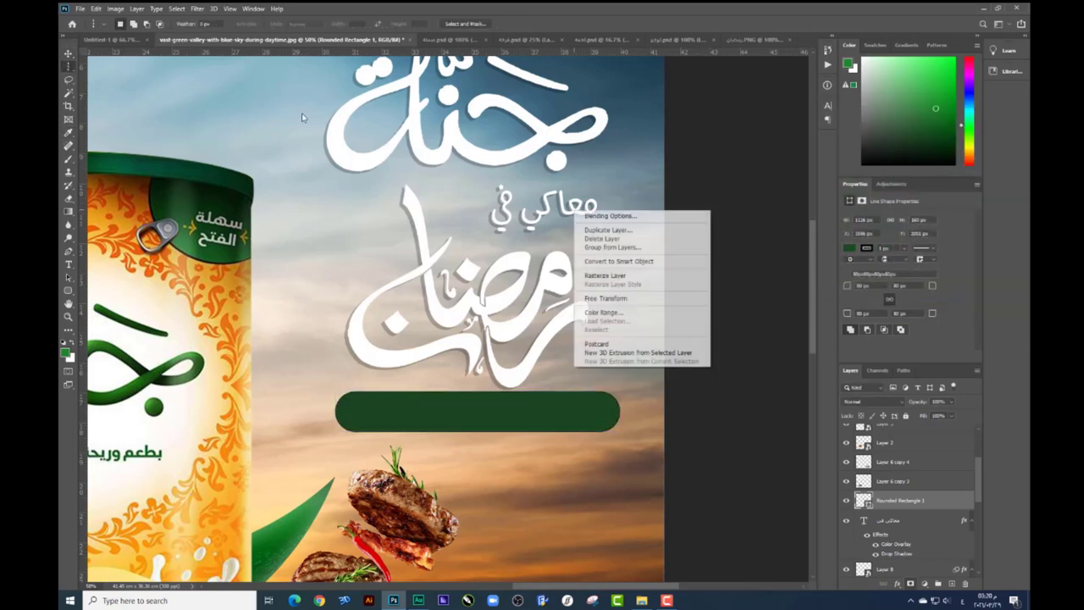
left_click(625, 260)
right_click(580, 207)
left_click(627, 211)
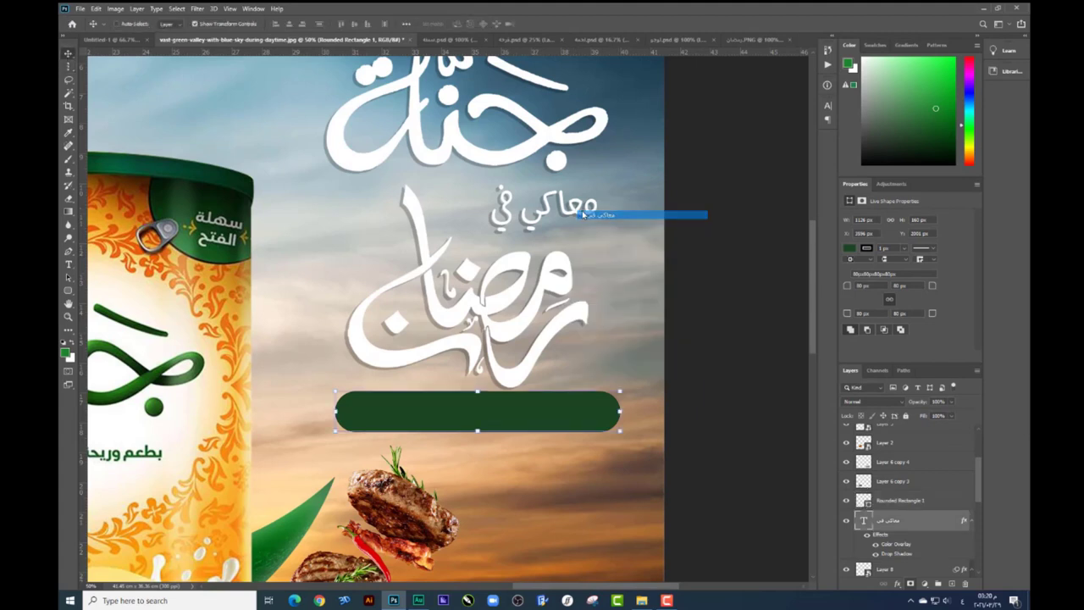
left_click_drag(583, 221, 536, 407)
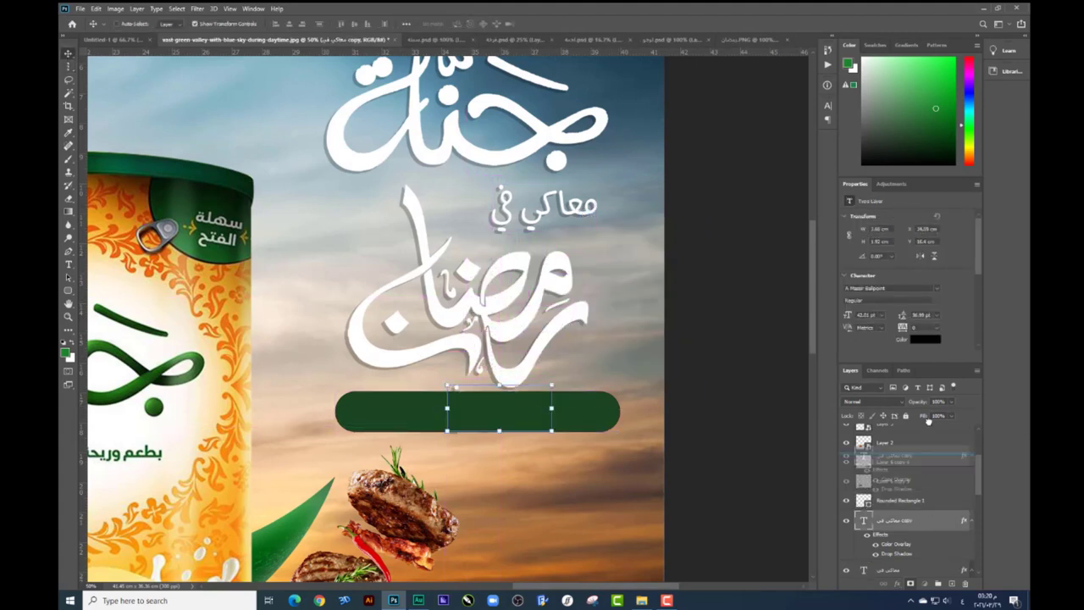
scroll(896, 457, "up", 2)
left_click_drag(896, 452, 896, 449)
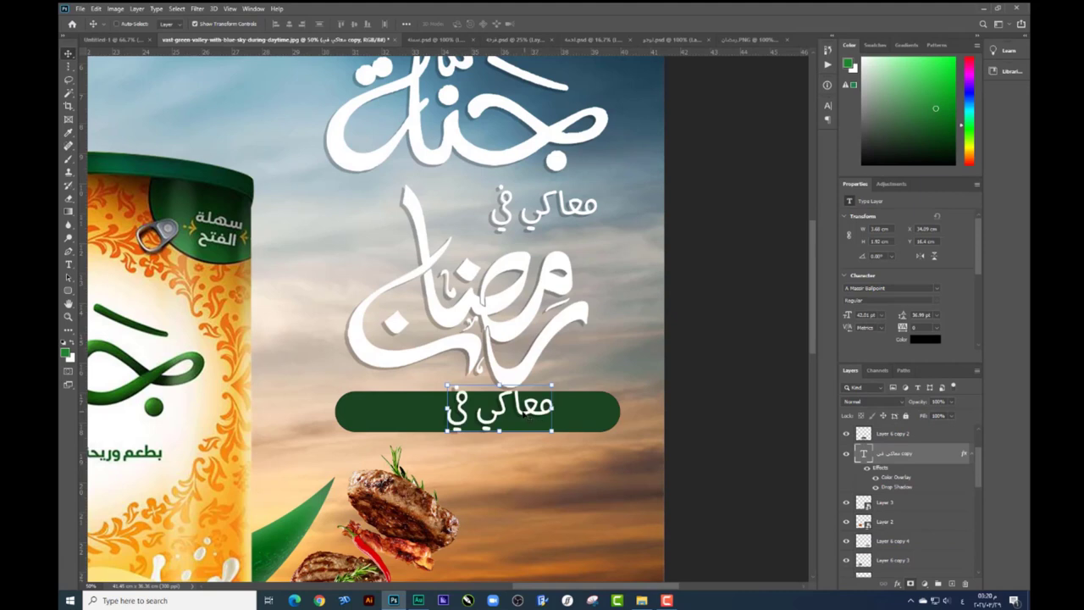
double_click(526, 415)
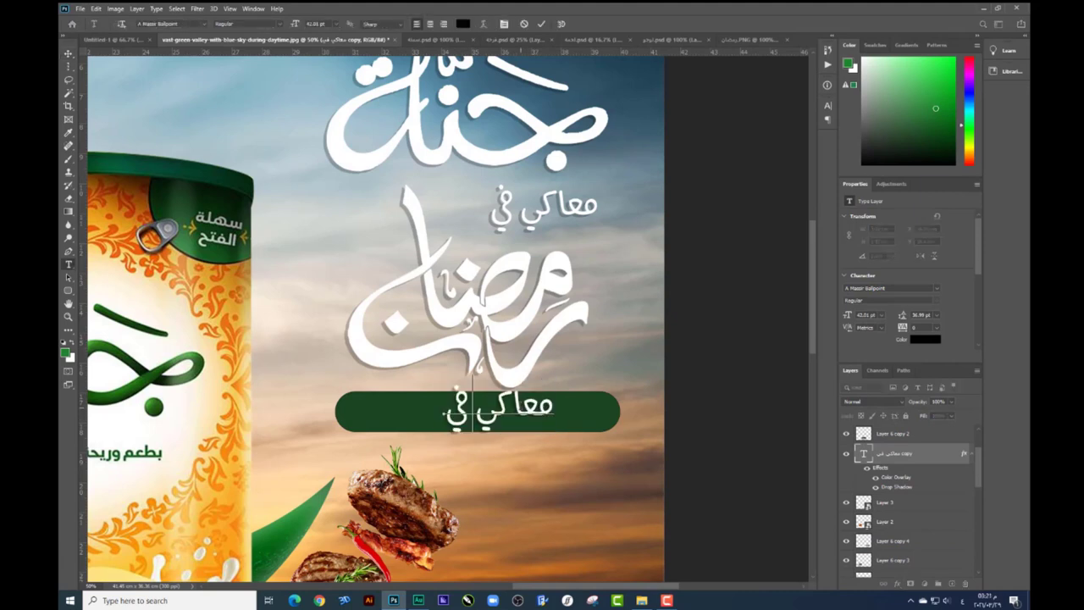
type("بشكلها الجديد")
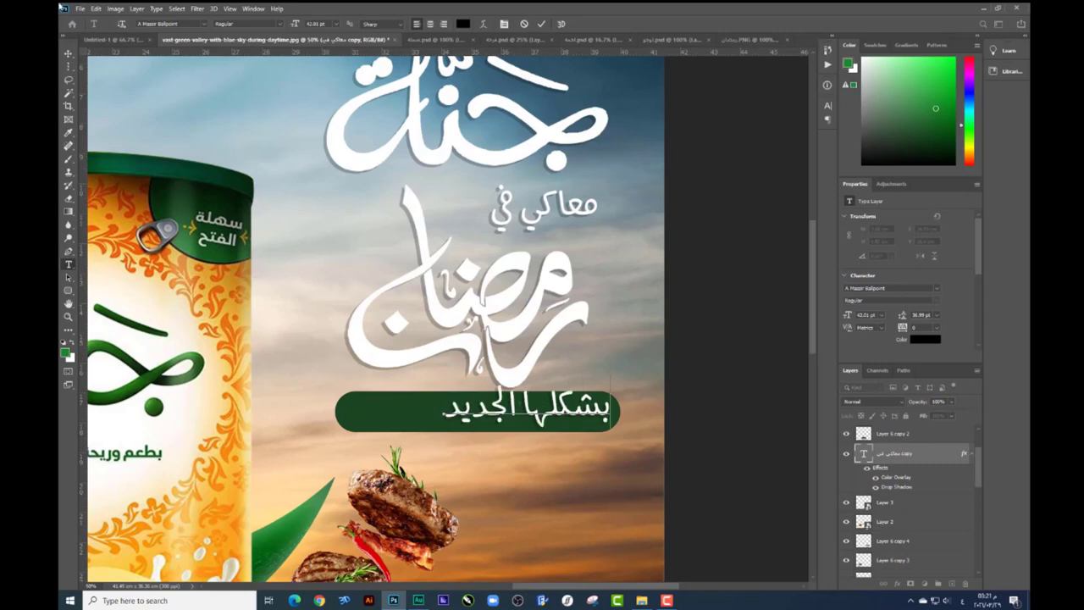
key("ctrl+Return")
key("v")
left_click_drag(573, 382, 542, 387)
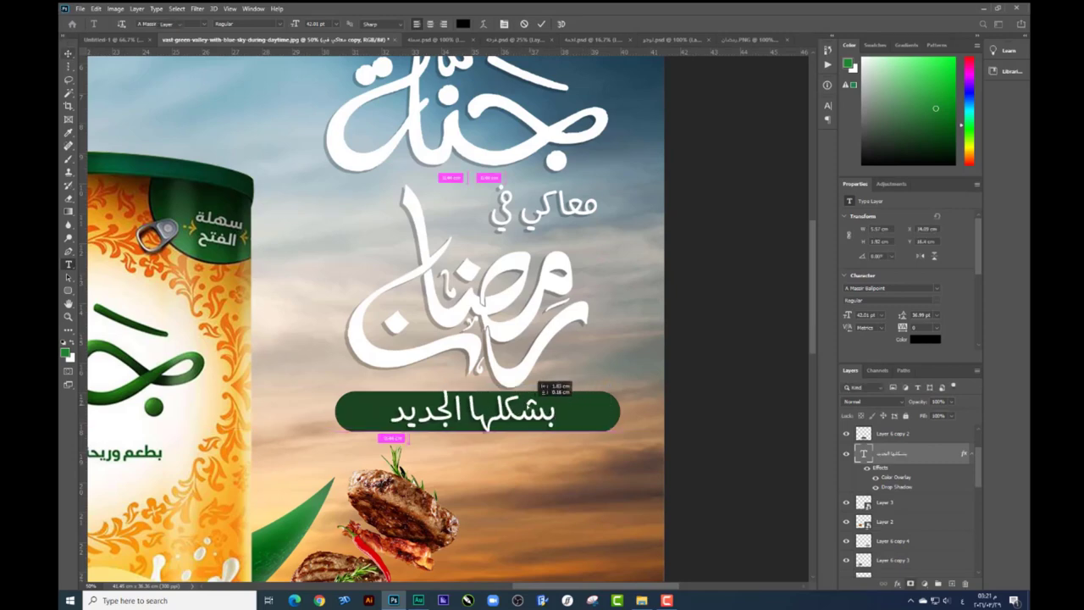
Nudge the green bar down slightly and raise the title and logo group a little
key("ctrl+minus")
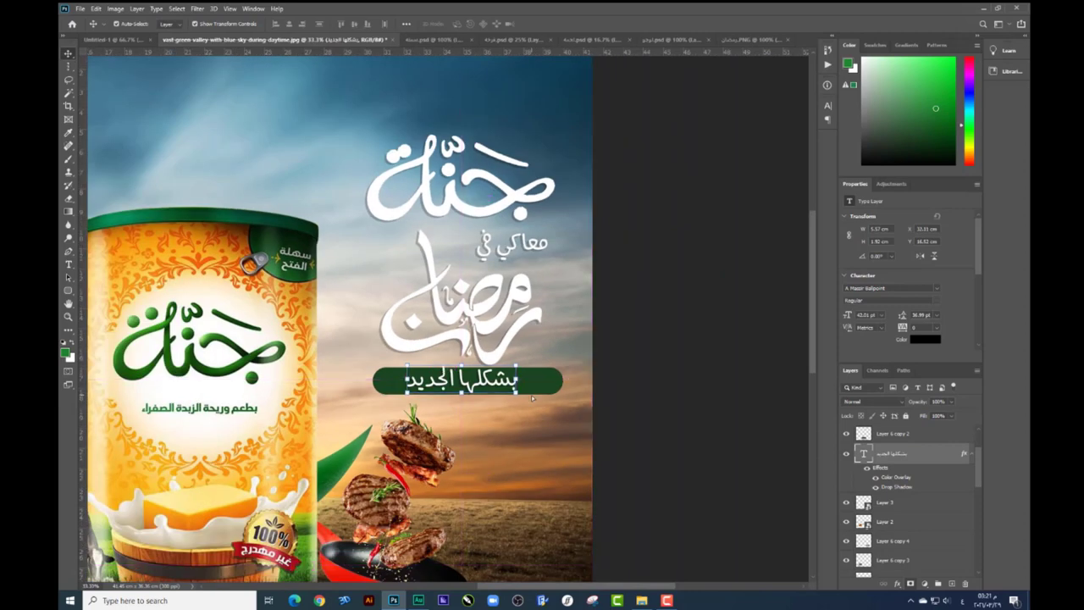
key("ctrl+minus")
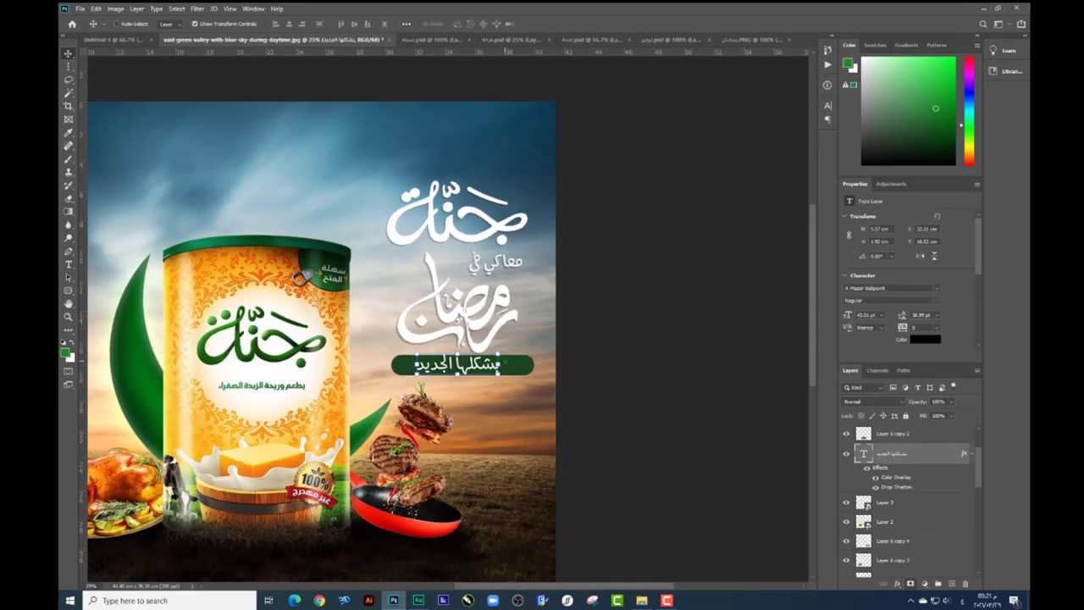
right_click(504, 365)
left_click(525, 374)
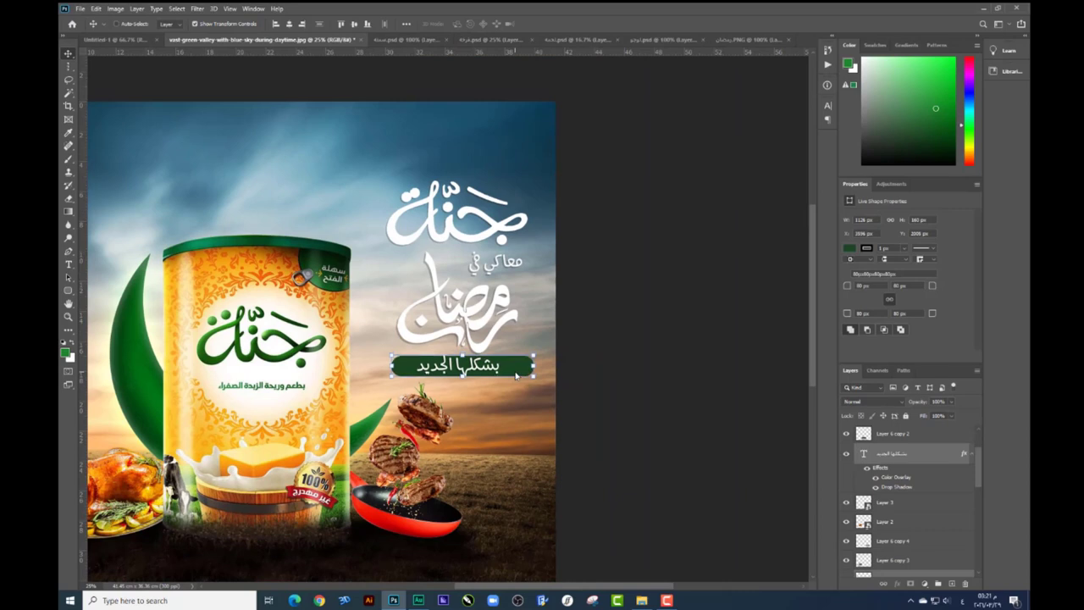
left_click_drag(516, 375, 516, 379)
right_click(492, 338)
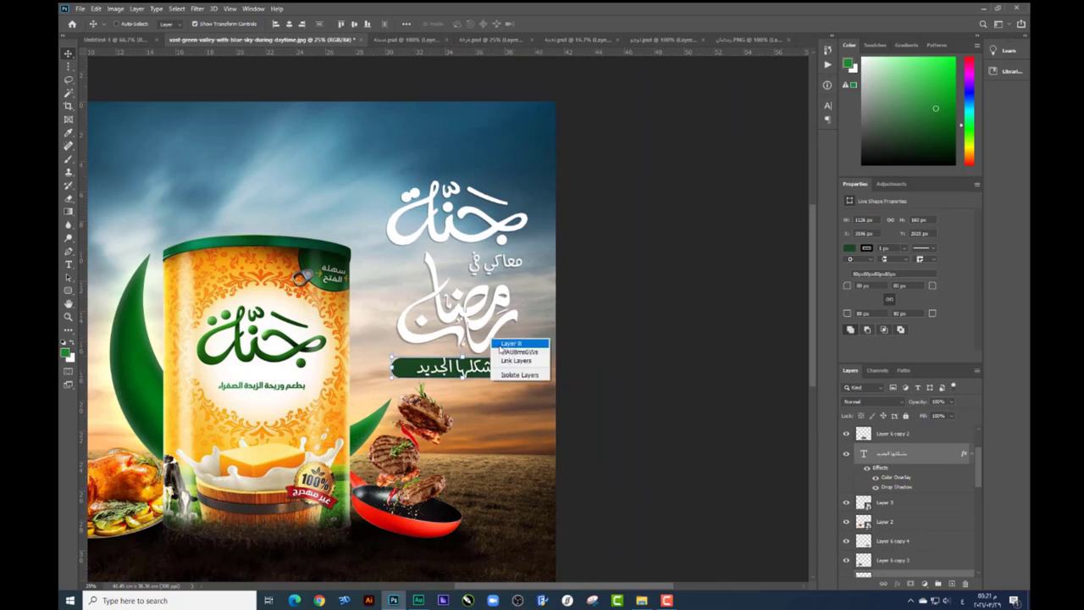
right_click(499, 269)
left_click(534, 273)
right_click(498, 224)
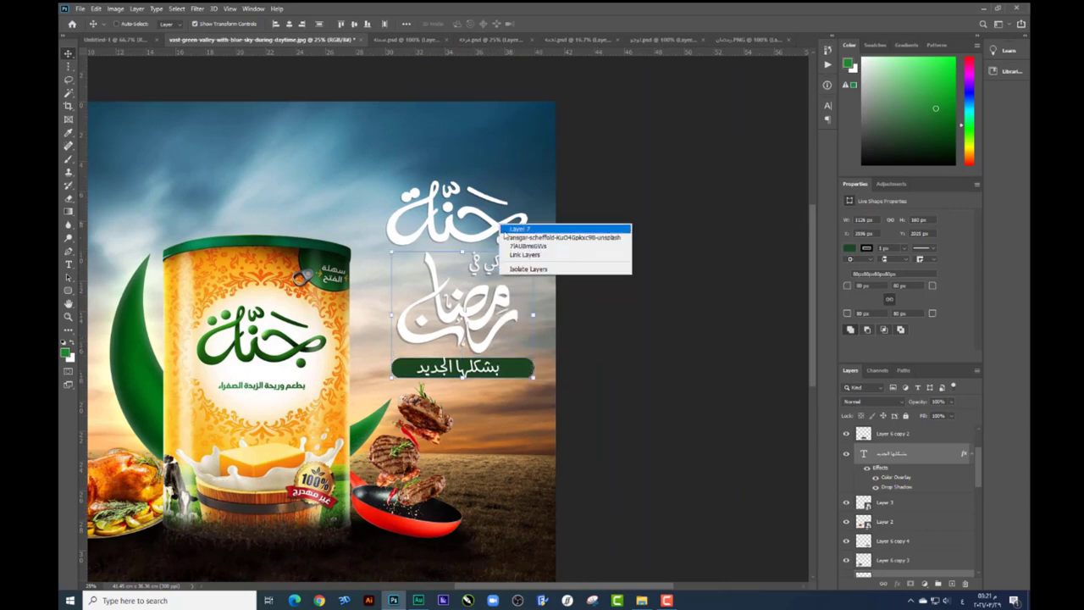
left_click(521, 232)
left_click_drag(502, 238, 499, 217)
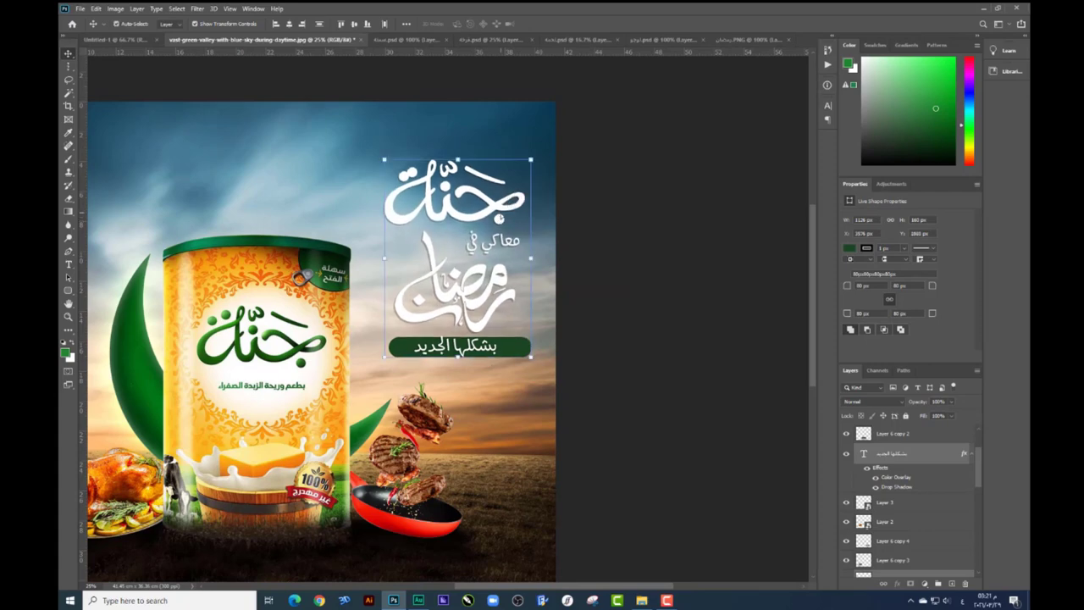
Select the background photo layer
scroll(499, 219, "left", 3)
key("ctrl+minus")
right_click(491, 212)
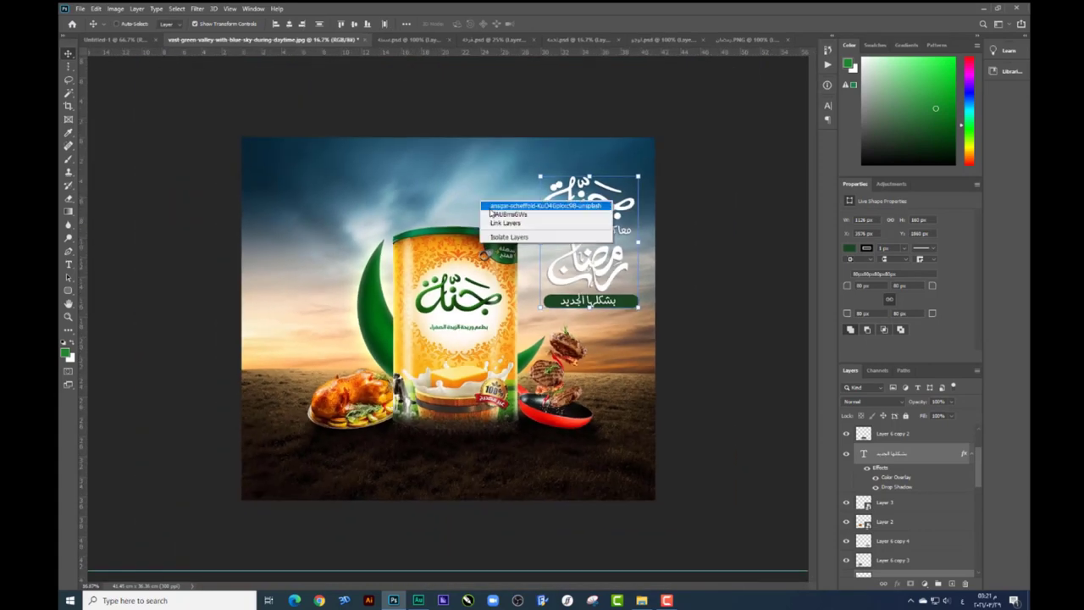
left_click(500, 206)
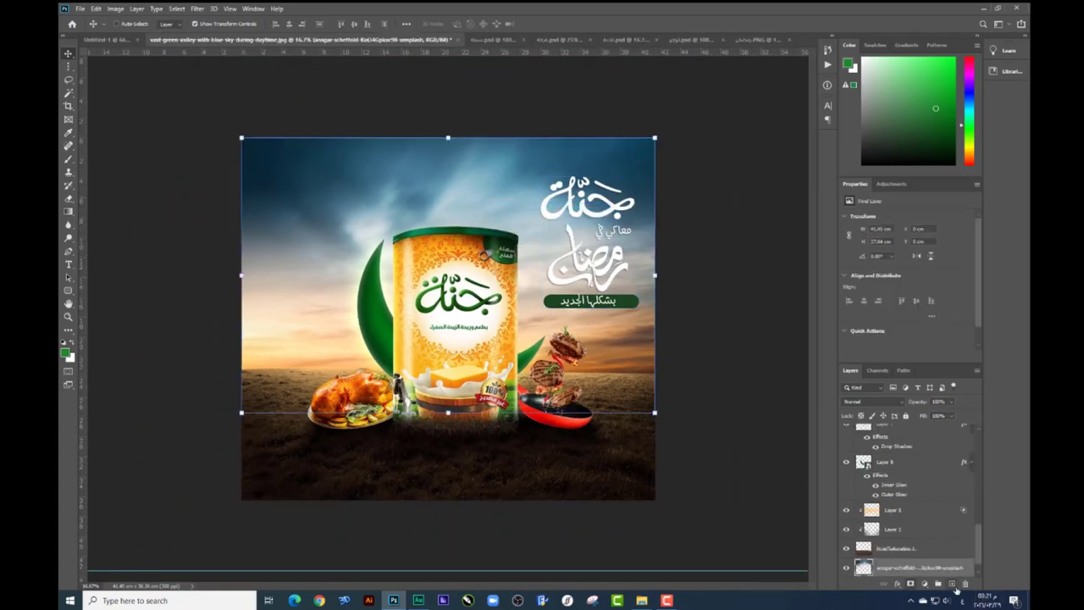
Add empty Layer 9 above the background and set up a soft round black brush
left_click(950, 583)
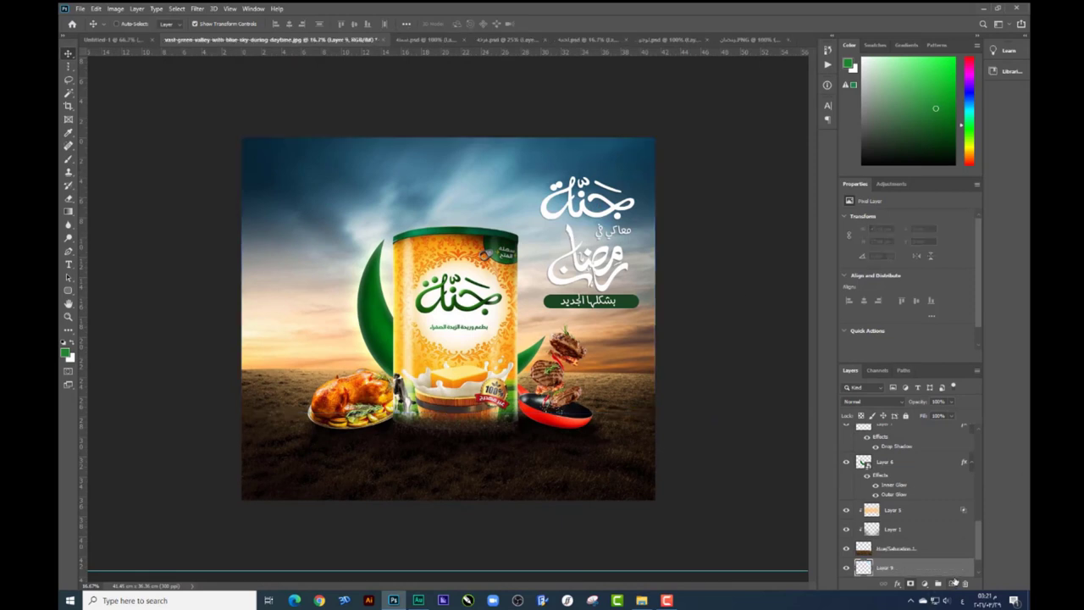
left_click(69, 158)
left_click(64, 354)
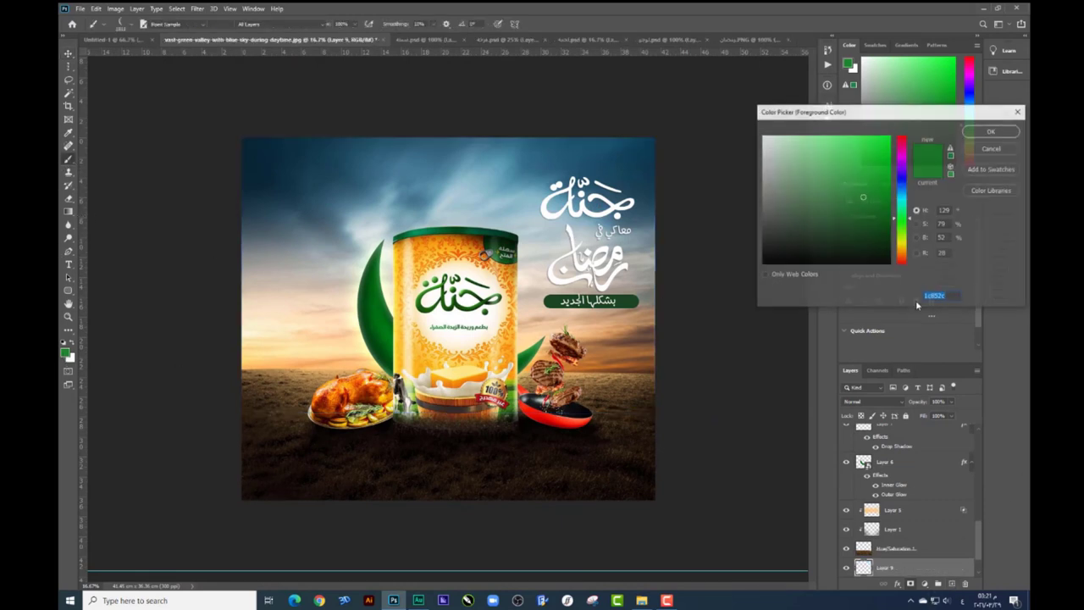
left_click(796, 287)
left_click(1000, 138)
right_click(469, 264)
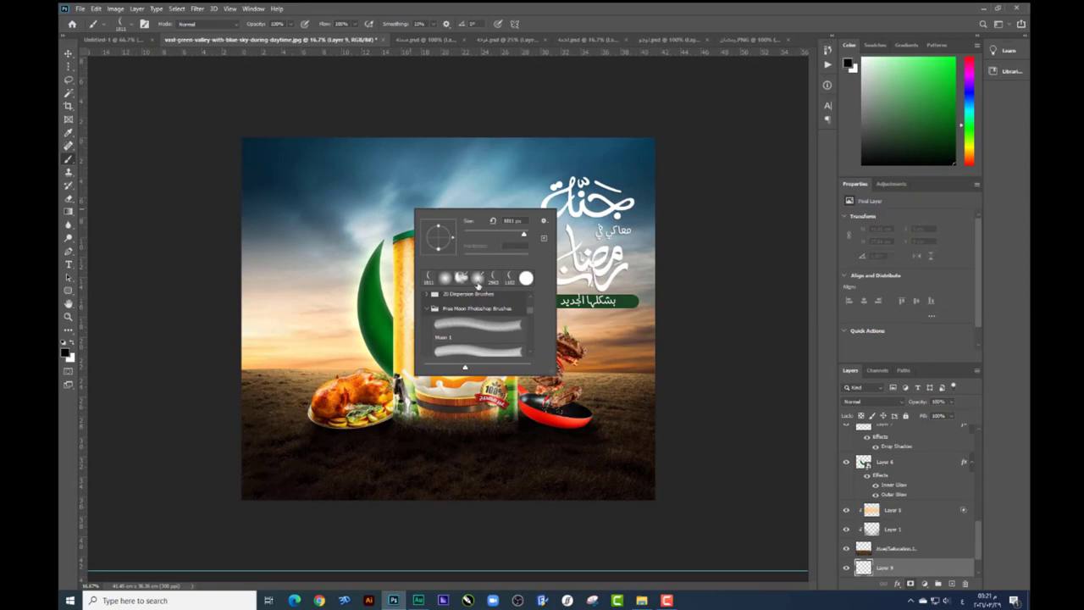
left_click(440, 279)
key("Return")
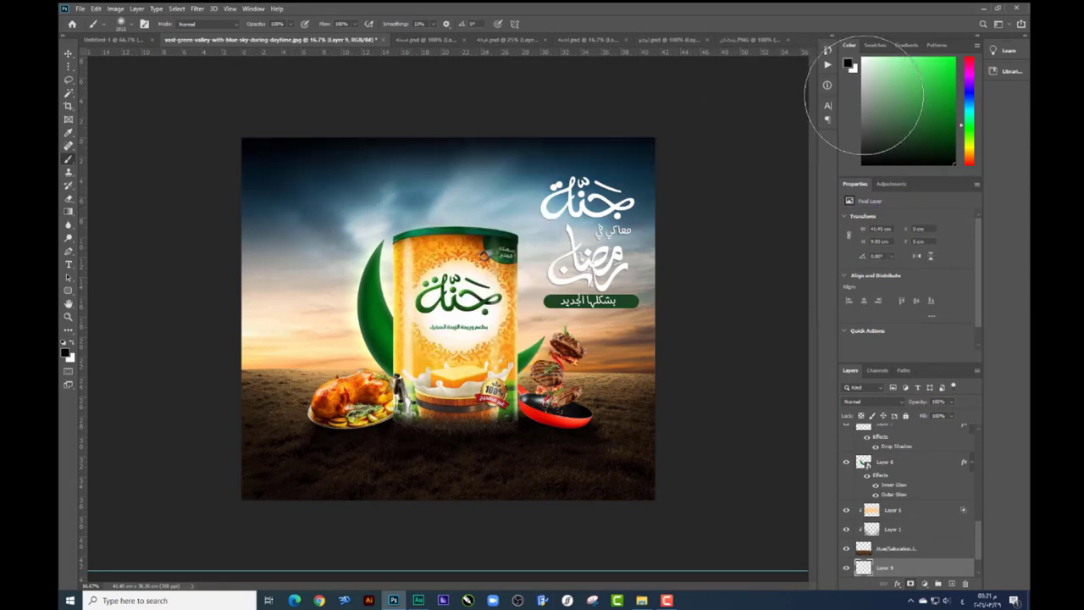
Transform the dark overlay layer, lower its opacity to 34%, and toggle it to compare
key("ctrl+t")
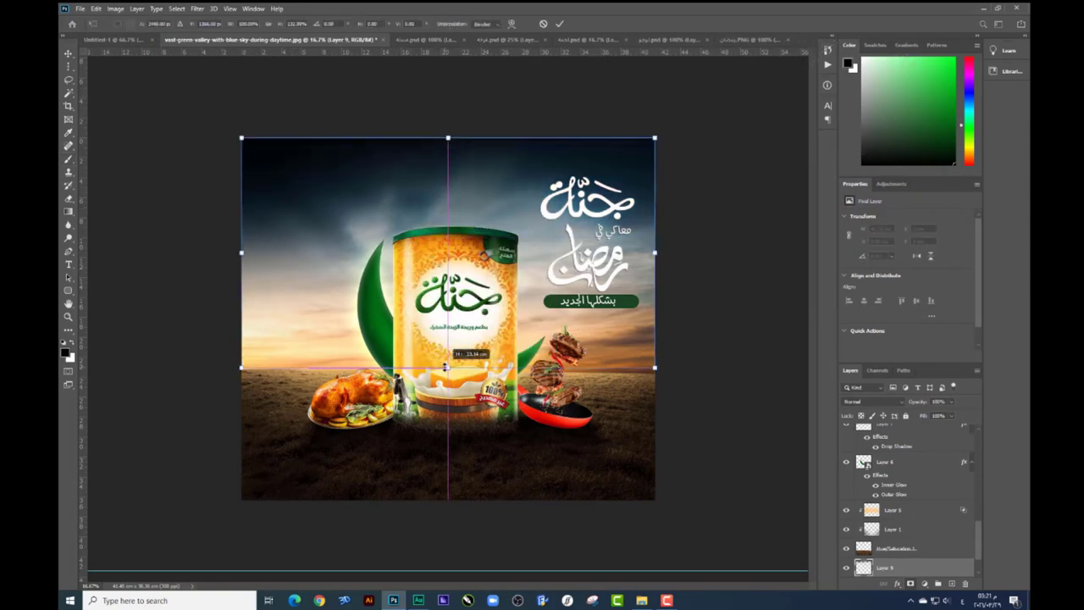
key("Return")
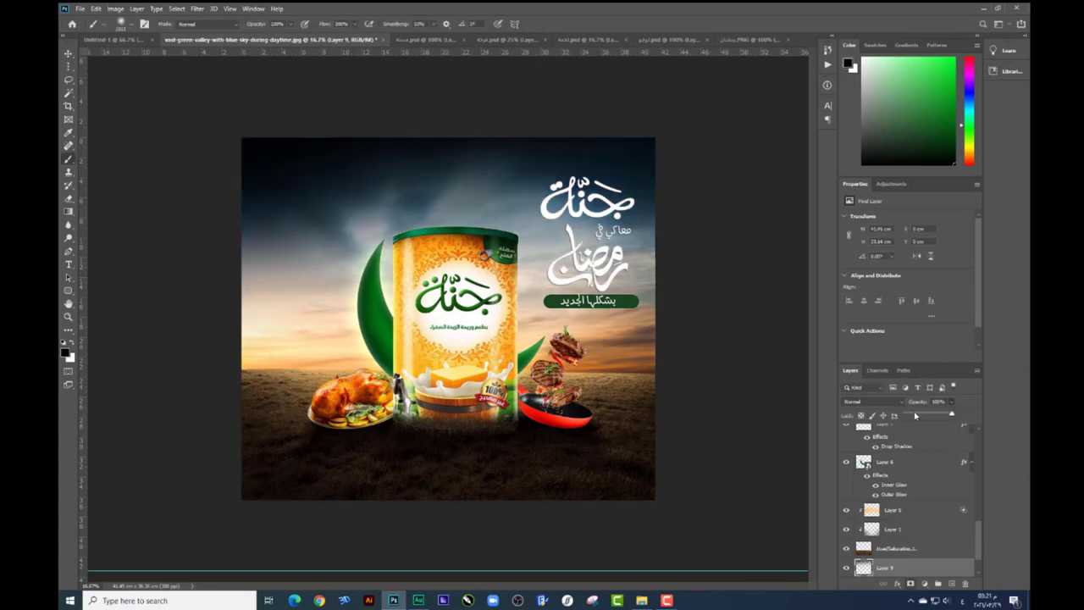
left_click_drag(914, 414, 920, 416)
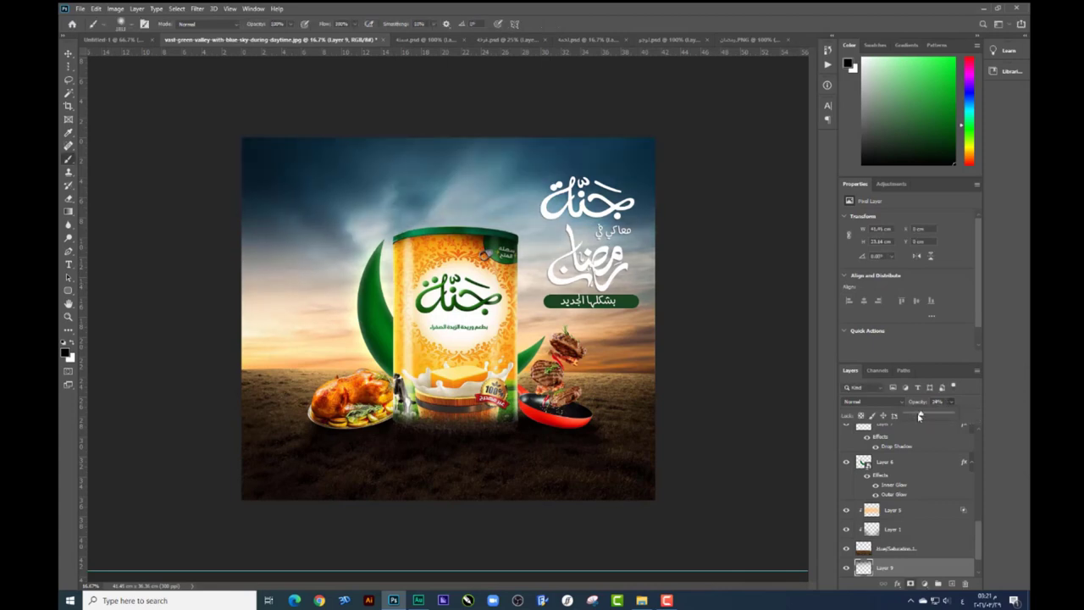
left_click(846, 569)
Select Layer 5 and add a new empty Layer 10 above it
key("ctrl+minus")
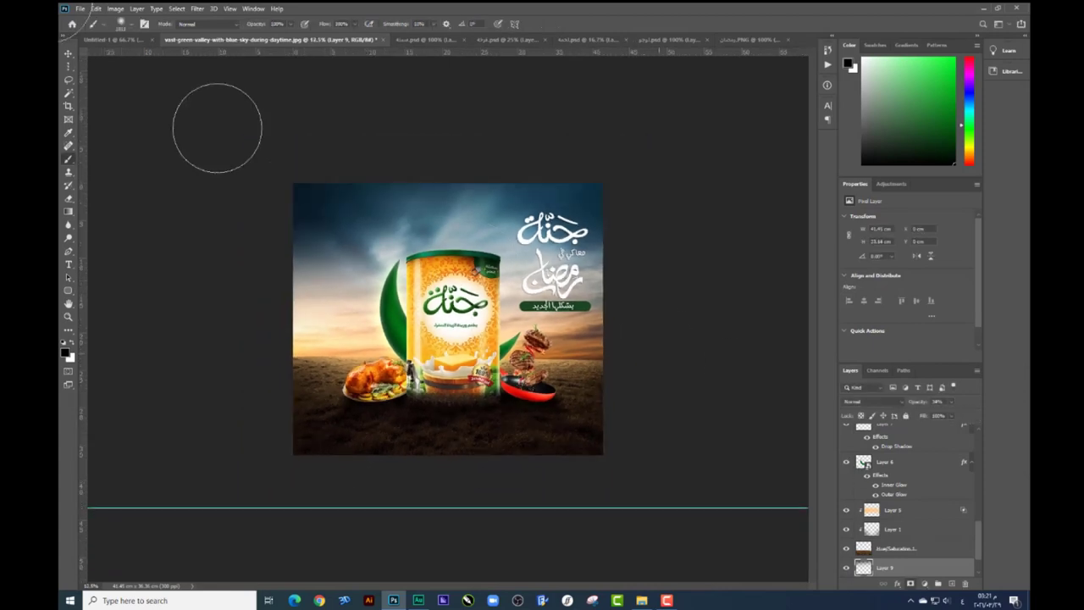
left_click(67, 51)
key("ctrl+plus")
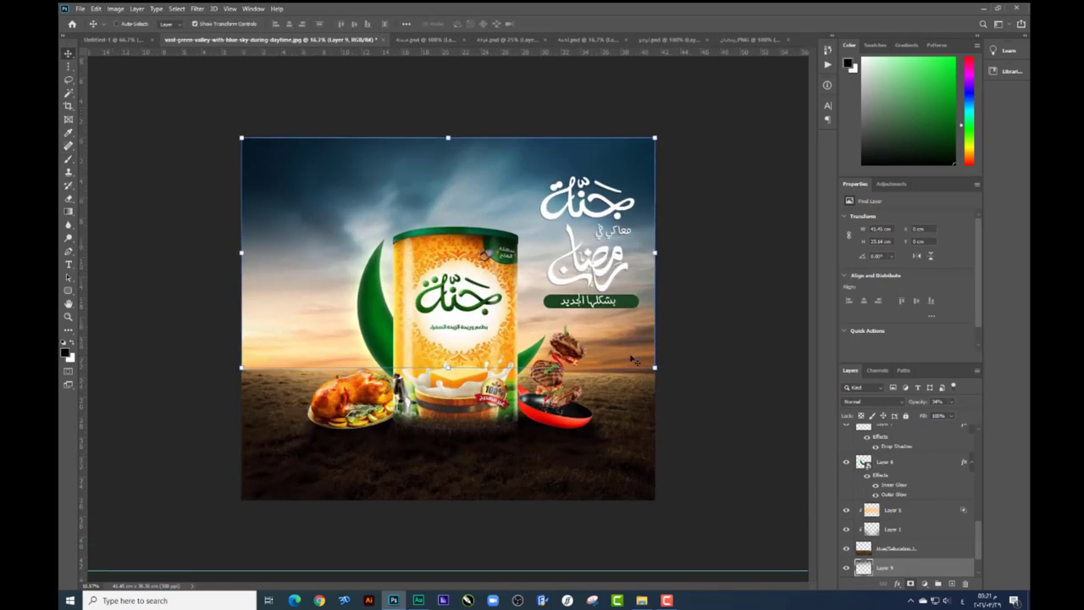
right_click(293, 403)
left_click(296, 419)
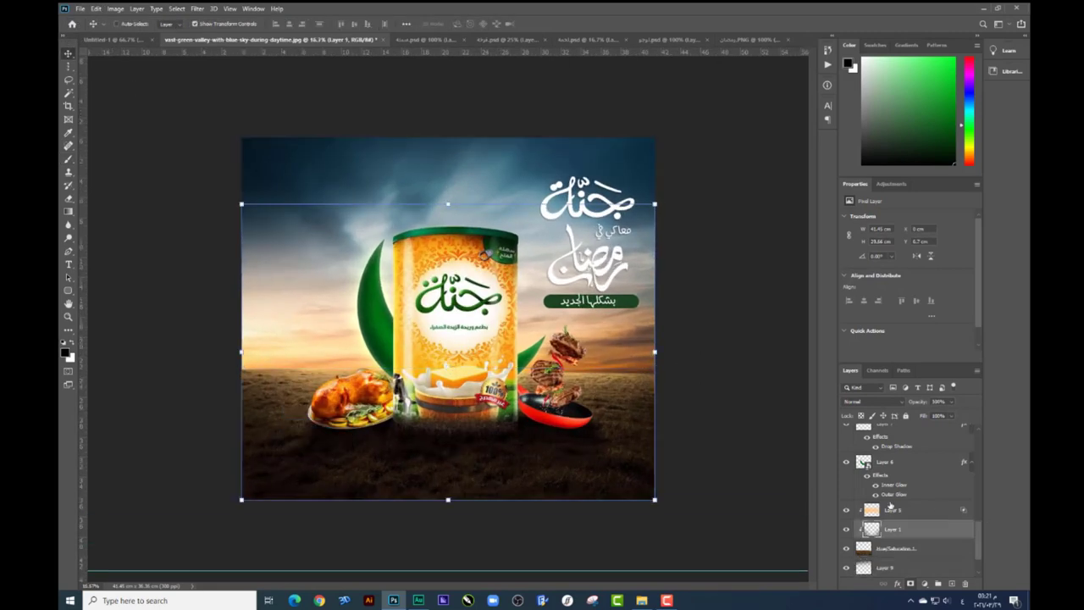
scroll(889, 487, "up", 1)
left_click(902, 510)
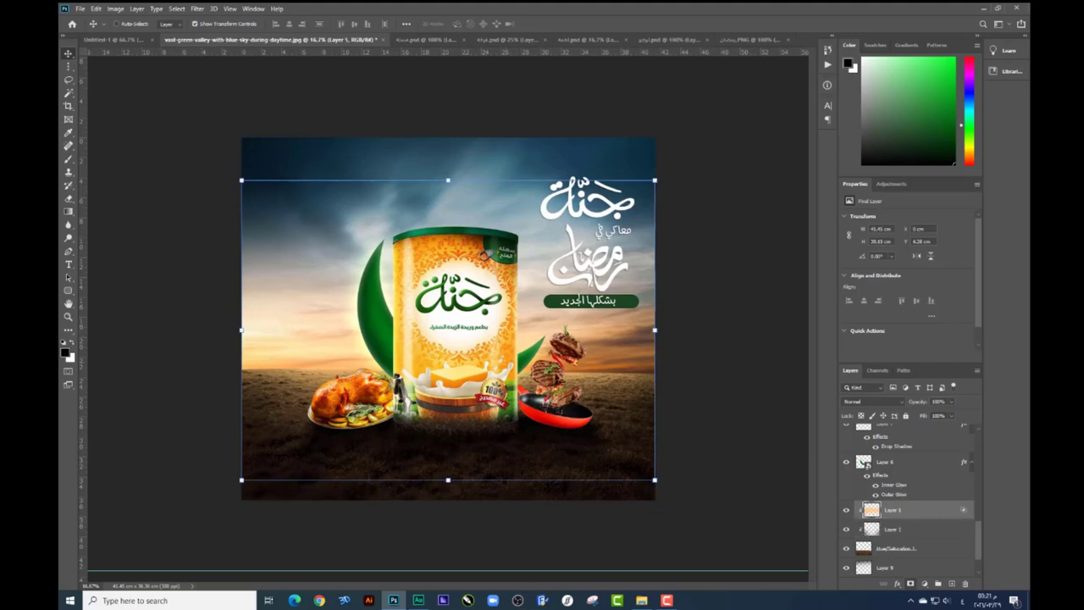
left_click(953, 584)
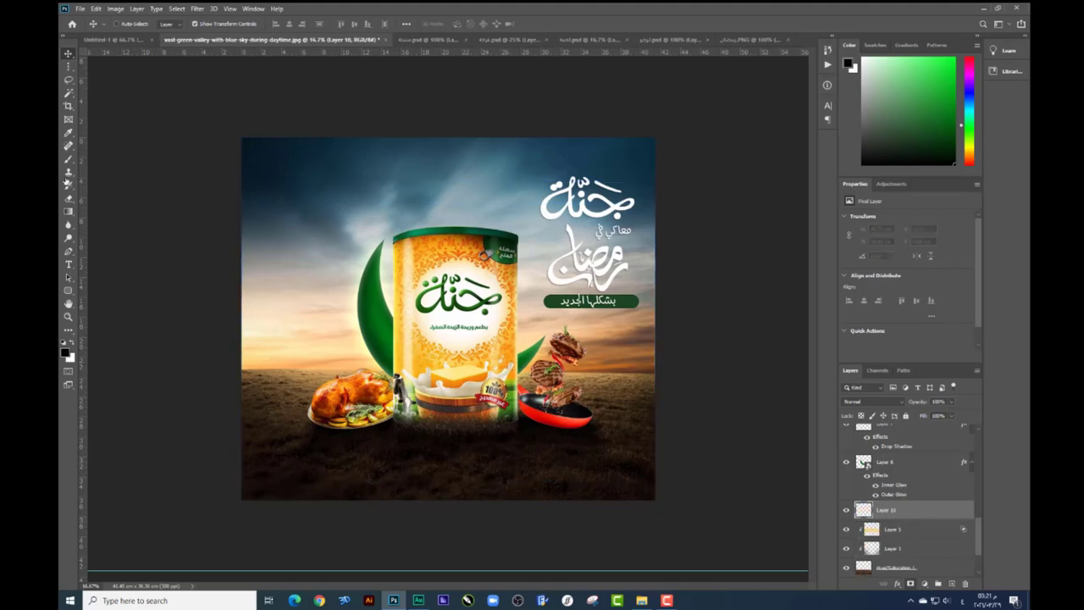
Set up a white spatter brush at 13% flow for the haze
key("b")
right_click(398, 256)
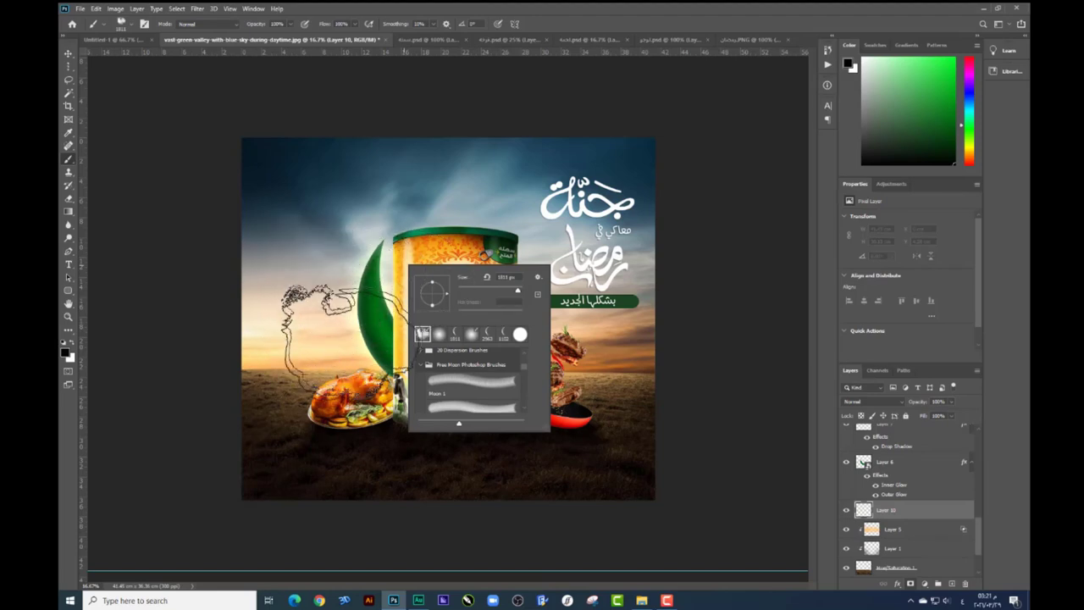
left_click(493, 92)
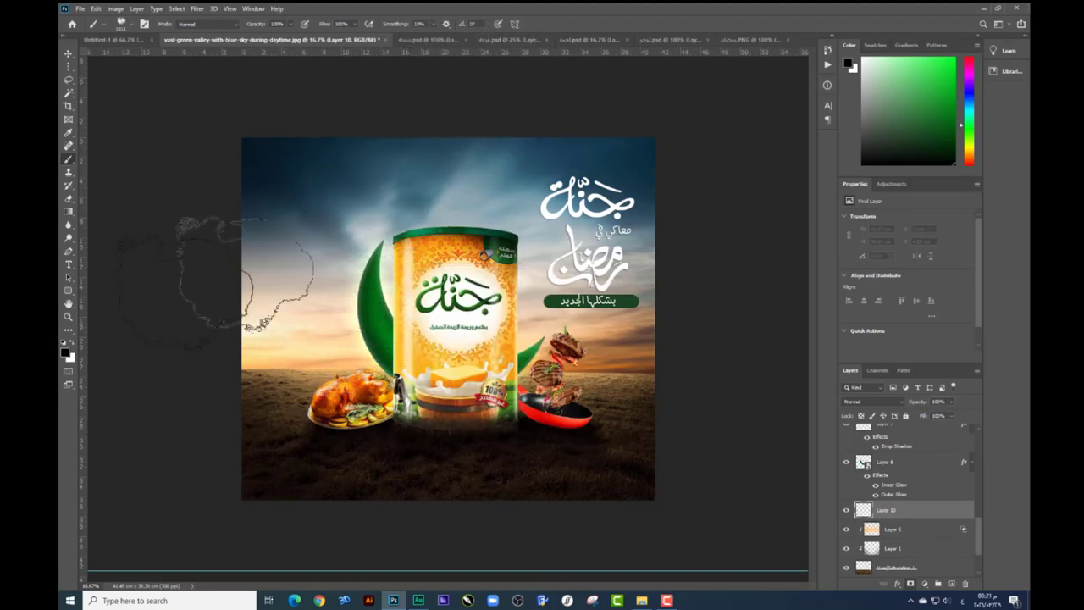
left_click(65, 352)
left_click(765, 138)
key("Return")
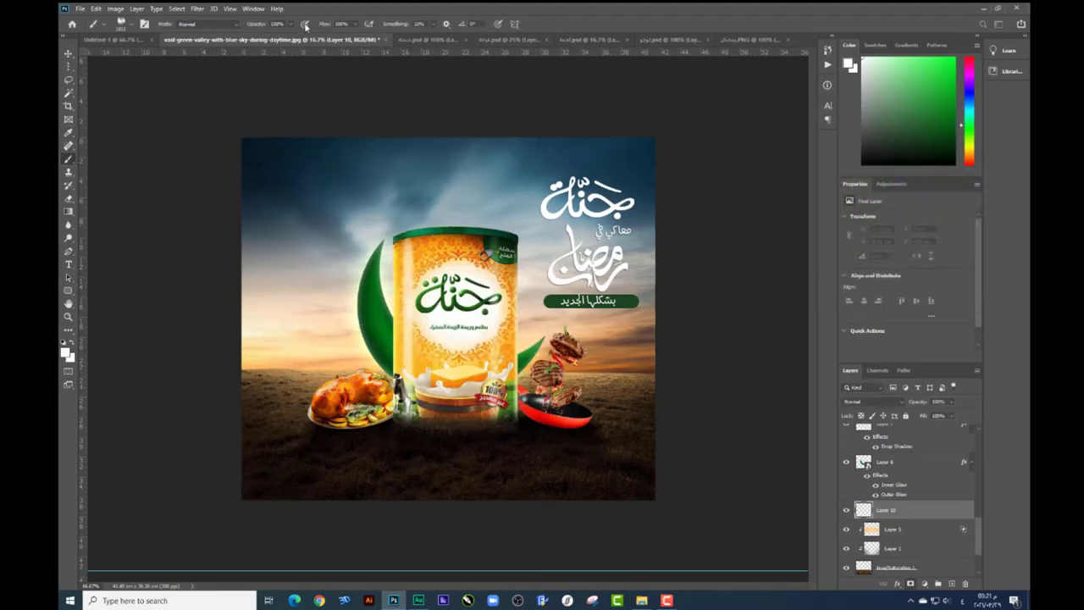
left_click_drag(354, 28, 320, 40)
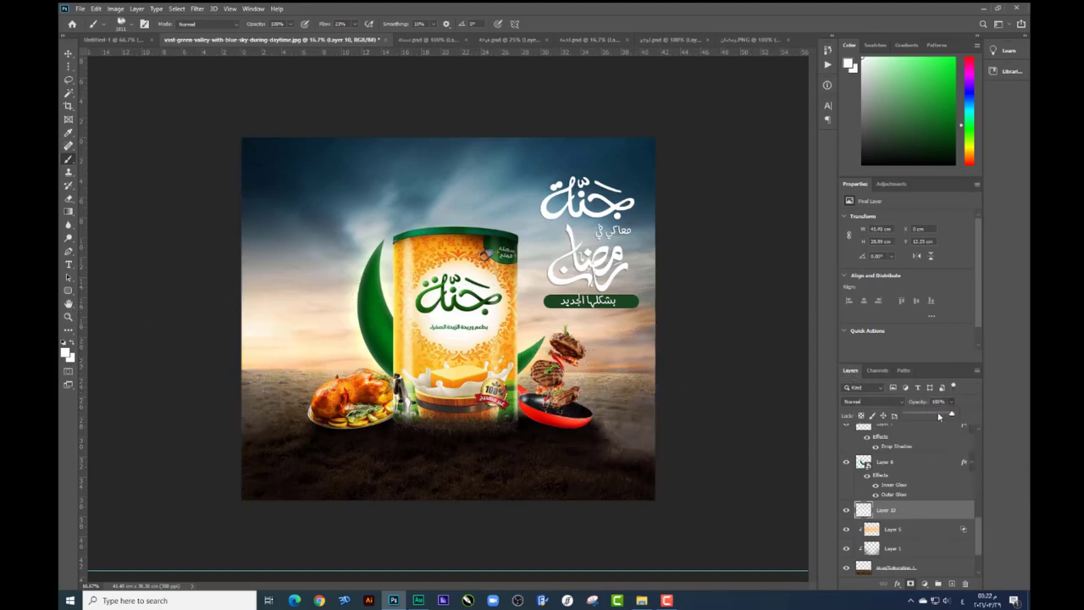
Set Layer 10 to 70% opacity and squash the haze down toward the ground
left_click_drag(938, 416, 936, 415)
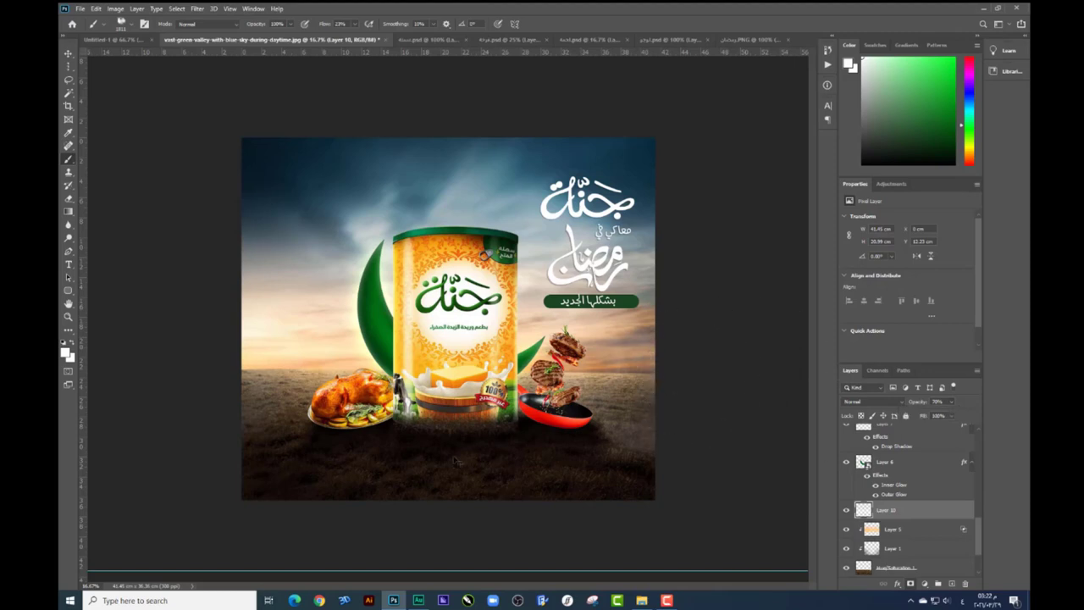
key("ctrl+t")
left_click_drag(448, 471, 448, 464)
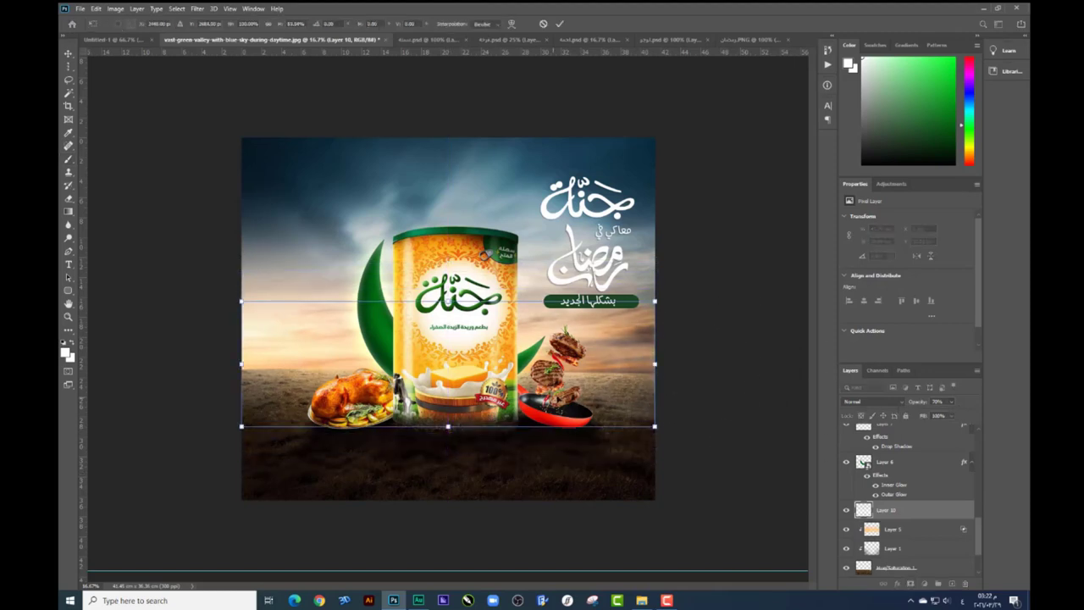
key("Return")
key("b")
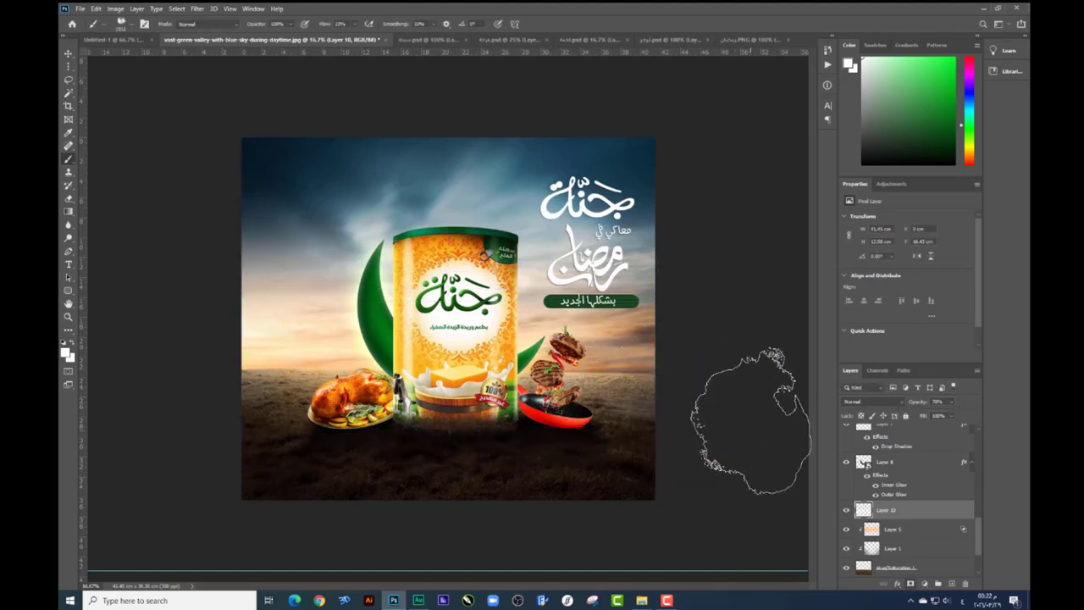
key("v")
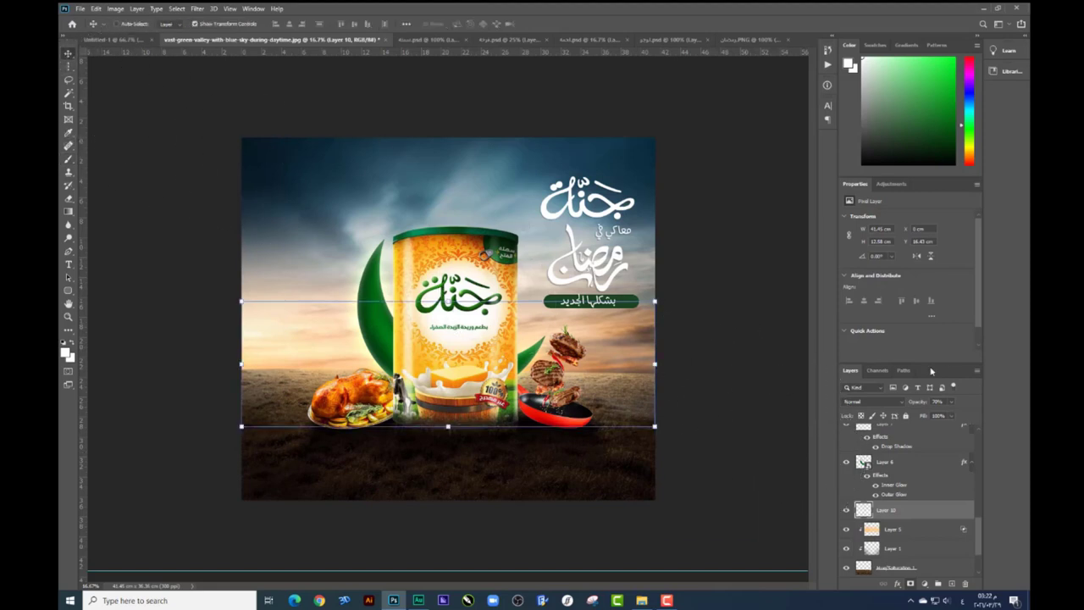
scroll(917, 445, "up", 2)
scroll(919, 445, "up", 2)
Add a Curves adjustment layer above Hue/Saturation 2
scroll(921, 444, "up", 1)
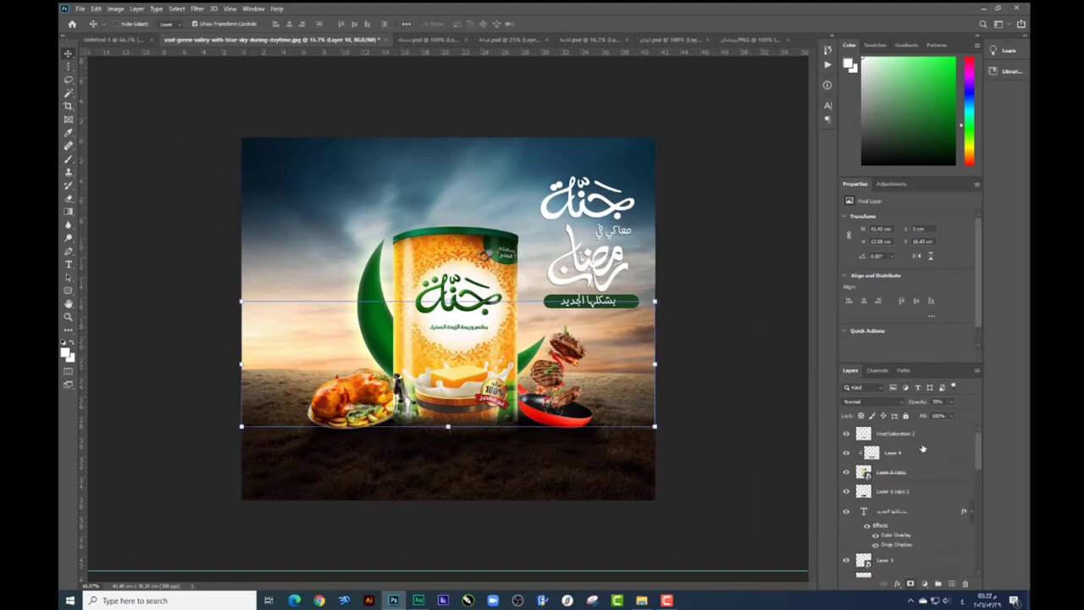
left_click(925, 441)
left_click(923, 585)
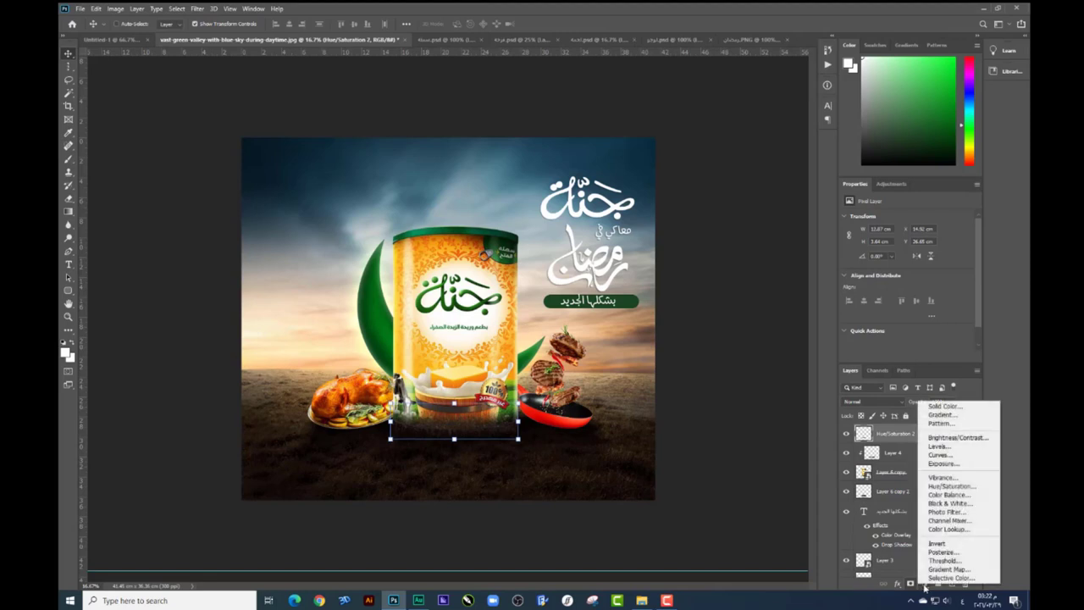
left_click(938, 460)
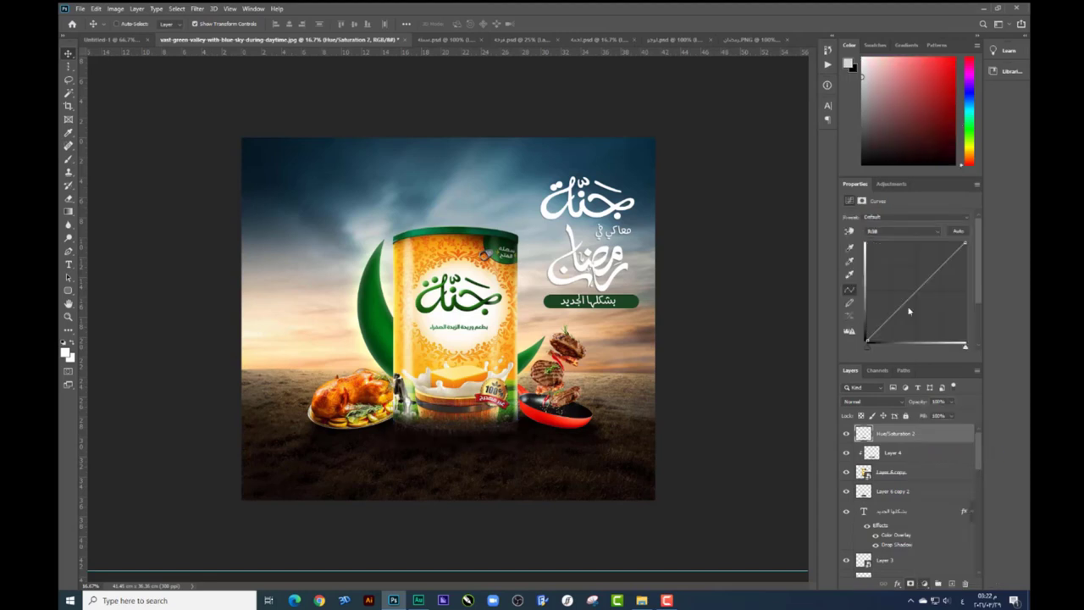
left_click(893, 231)
left_click(887, 265)
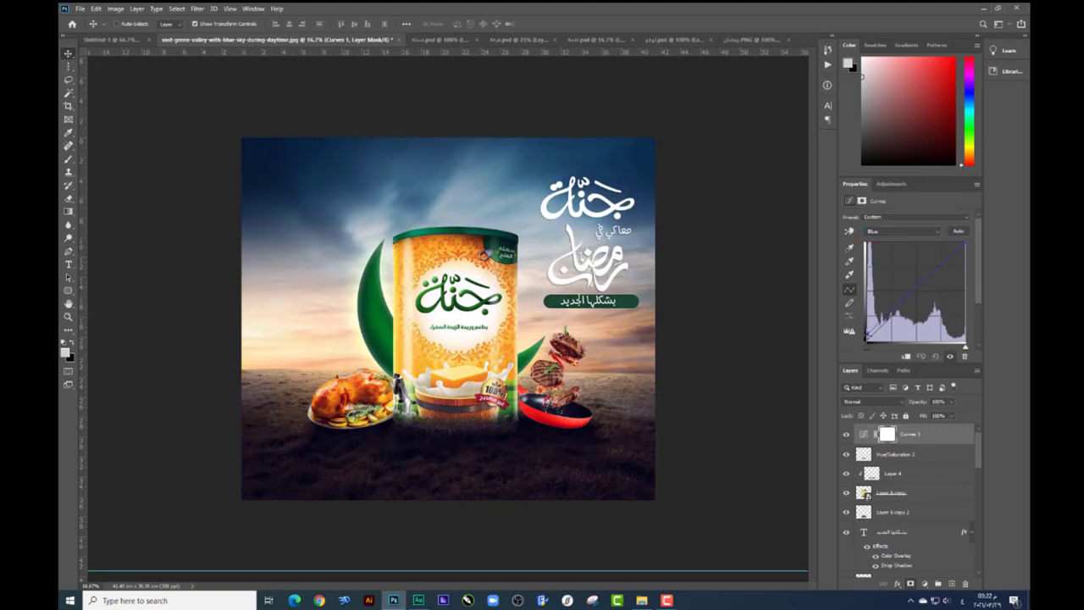
Lift the Green channel curve and lower the Curves 1 layer opacity
left_click(889, 233)
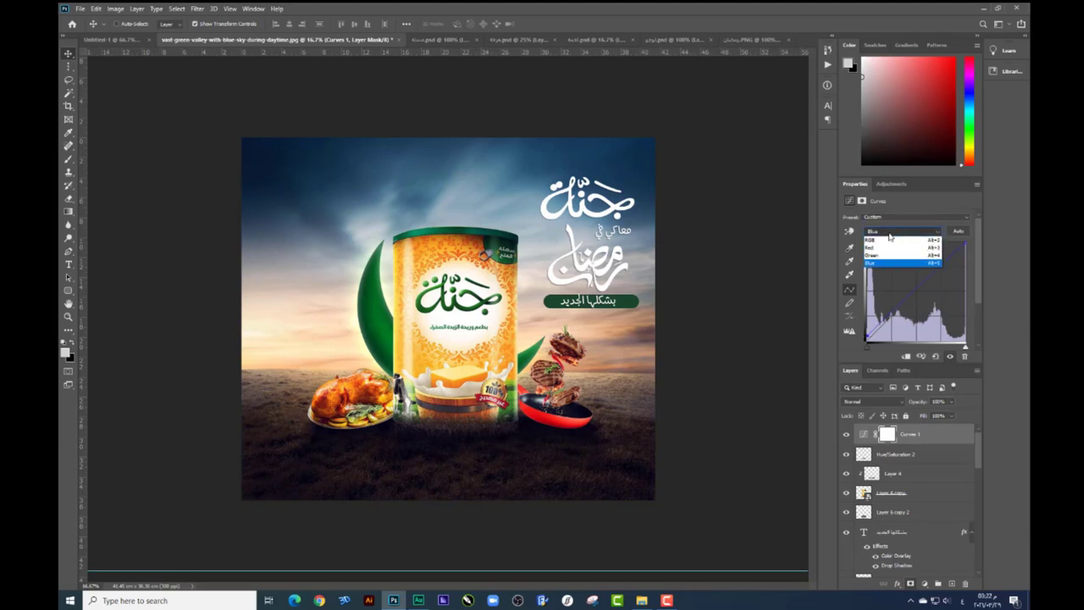
left_click(872, 254)
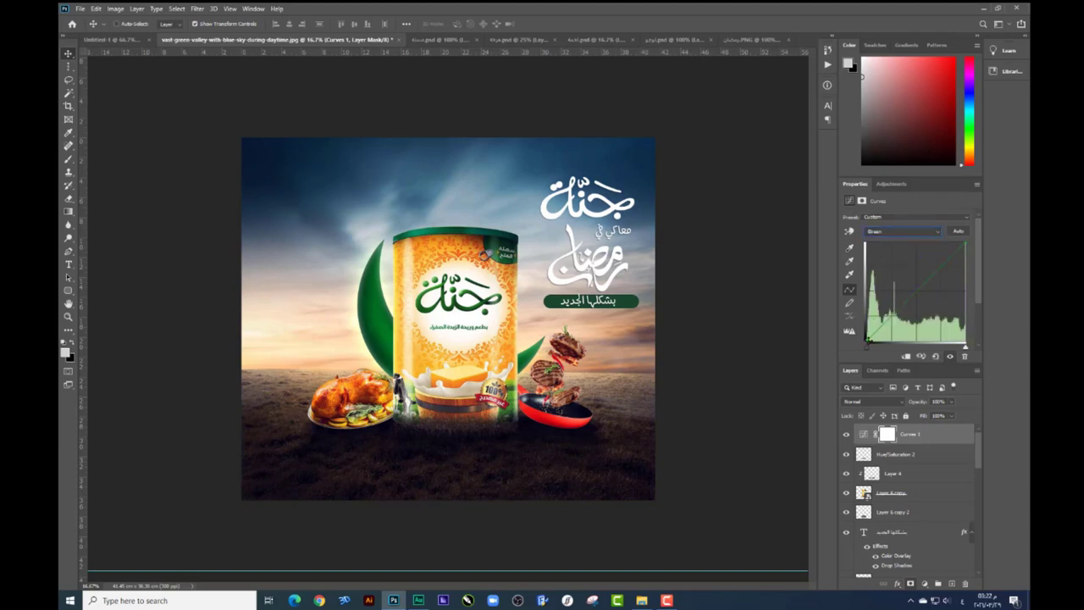
left_click_drag(867, 340, 867, 332)
left_click_drag(939, 265, 922, 283)
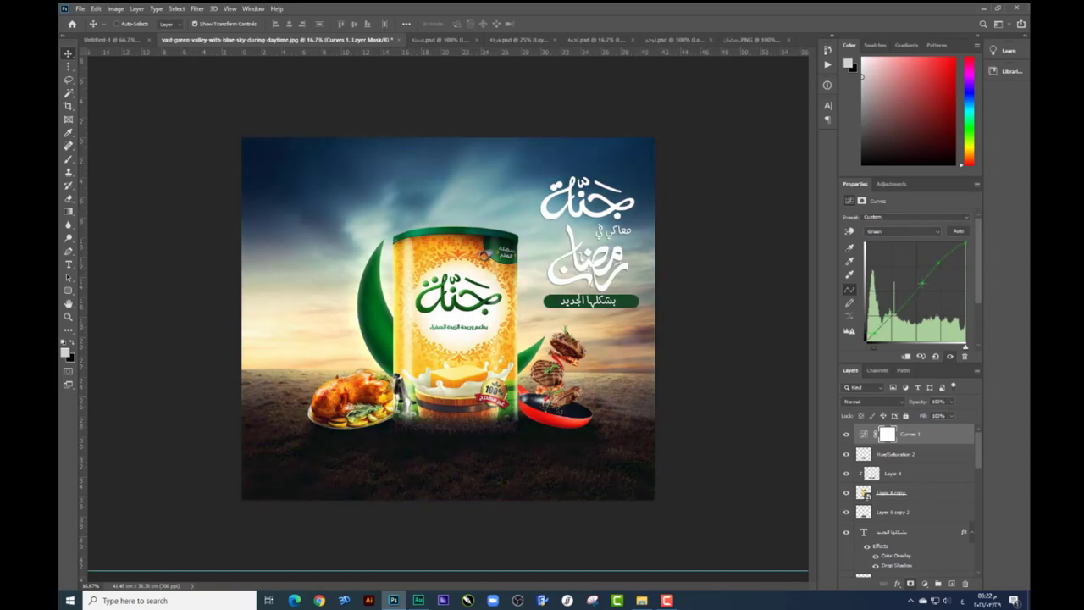
left_click(846, 435)
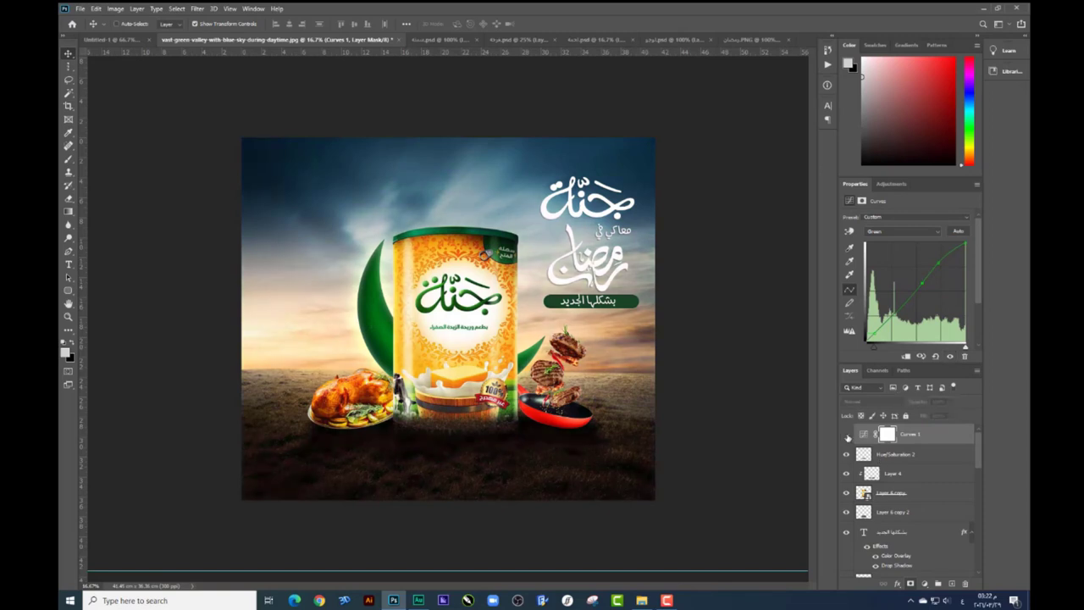
left_click(846, 435)
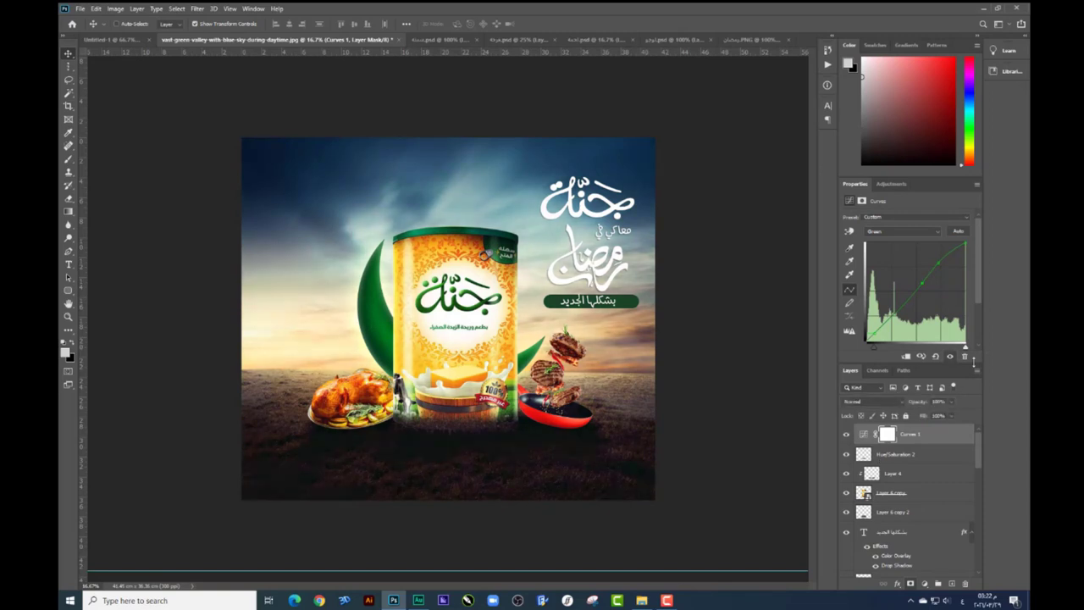
left_click(953, 401)
left_click_drag(944, 415, 928, 415)
left_click(921, 430)
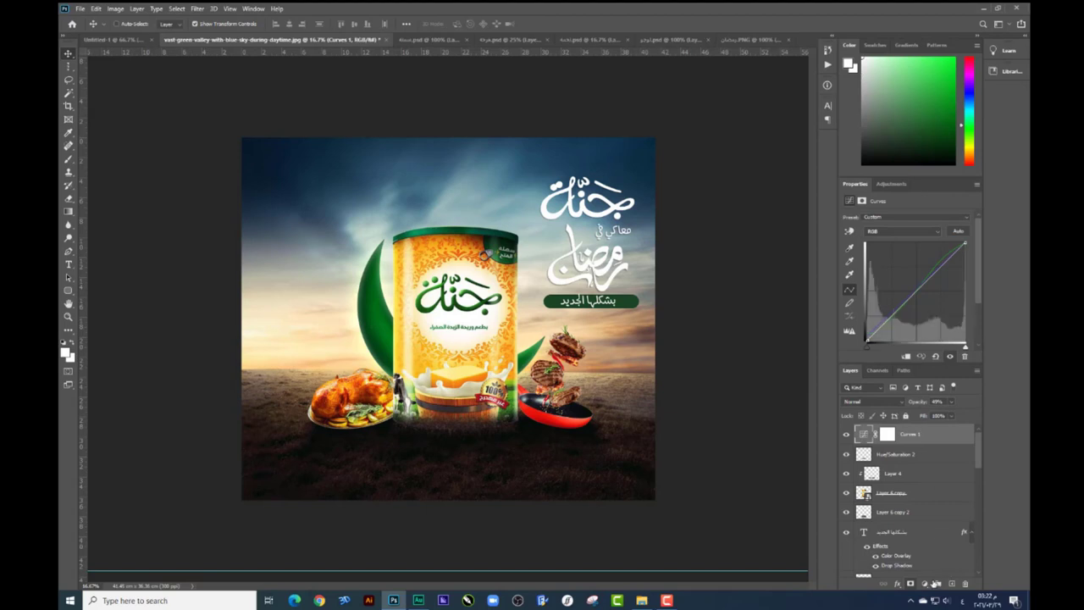
Add a Color Balance adjustment layer that shifts the midtones toward red
left_click(923, 584)
left_click(940, 492)
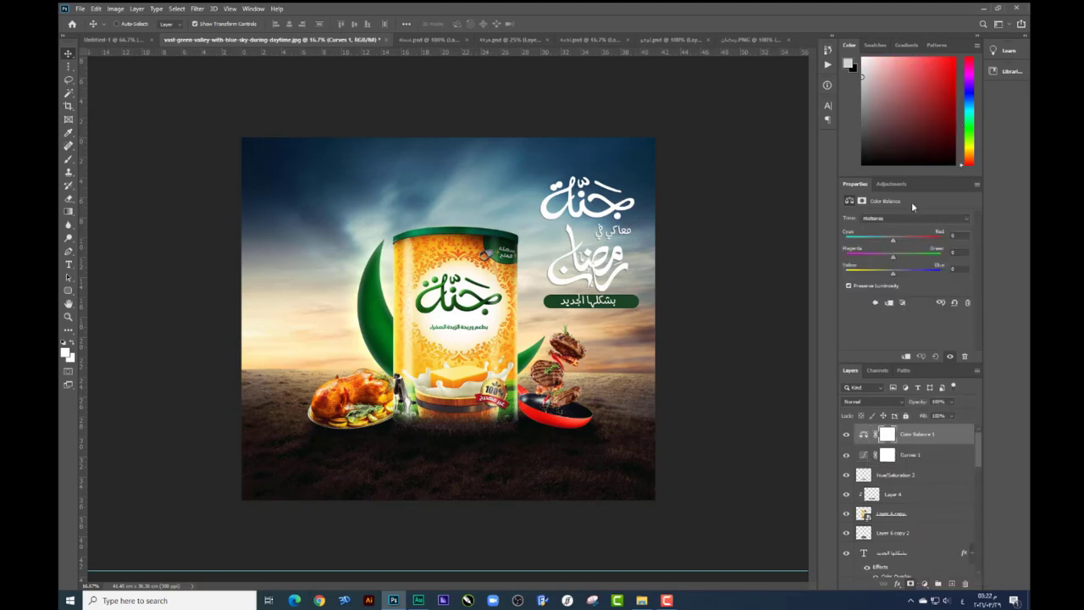
mouse_move(892, 241)
left_mouse_down()
mouse_move(901, 241)
mouse_move(897, 276)
left_mouse_up()
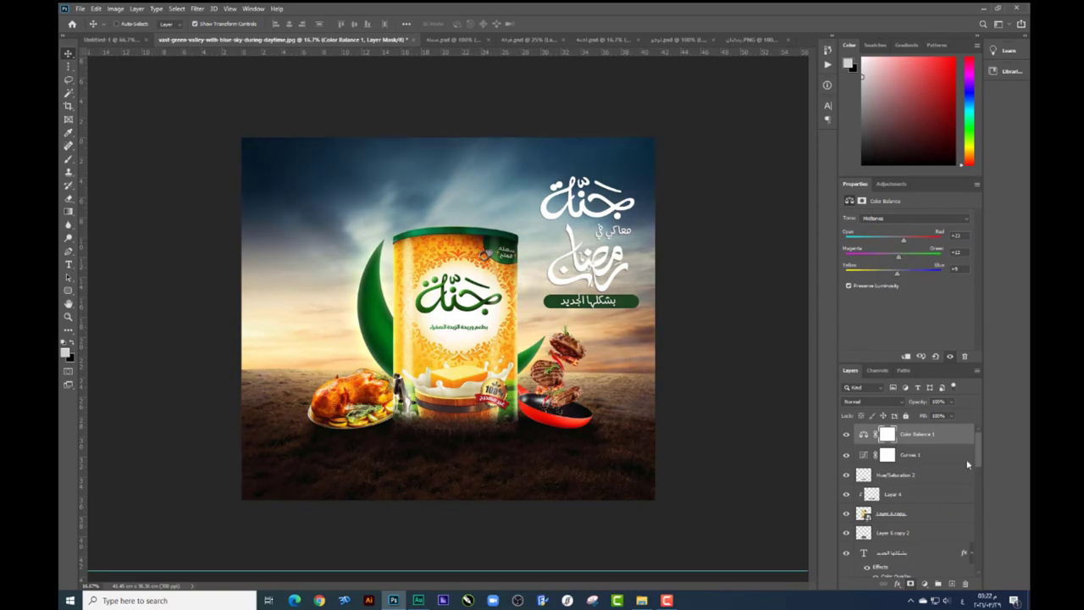
Add a Brightness/Contrast adjustment layer with contrast raised to 32
left_click(927, 584)
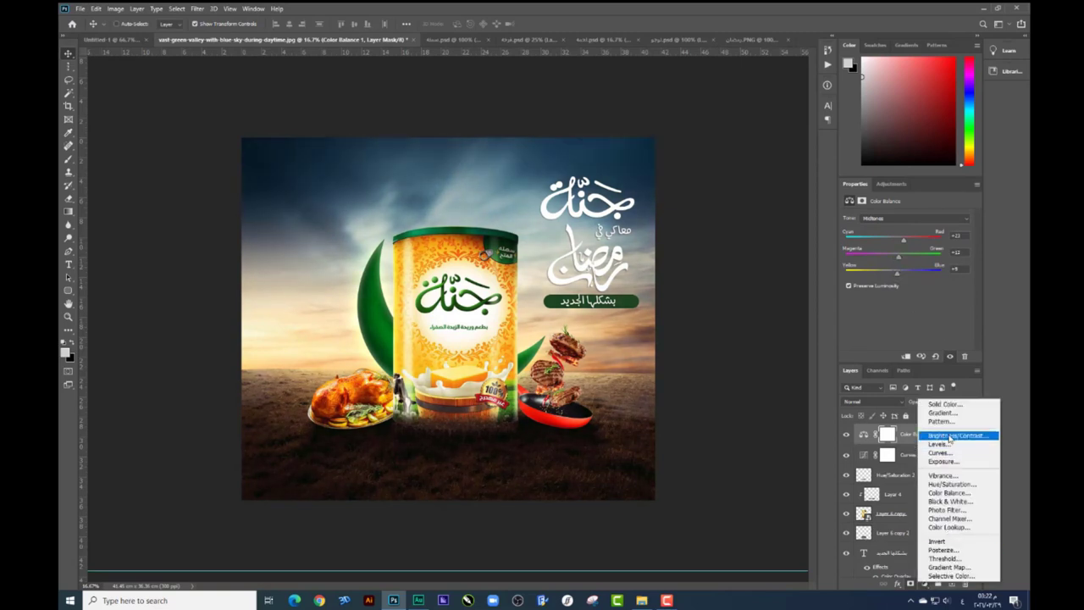
left_click(950, 437)
mouse_move(906, 246)
left_mouse_down()
mouse_move(923, 247)
mouse_move(901, 245)
mouse_move(922, 268)
mouse_move(906, 247)
left_mouse_up()
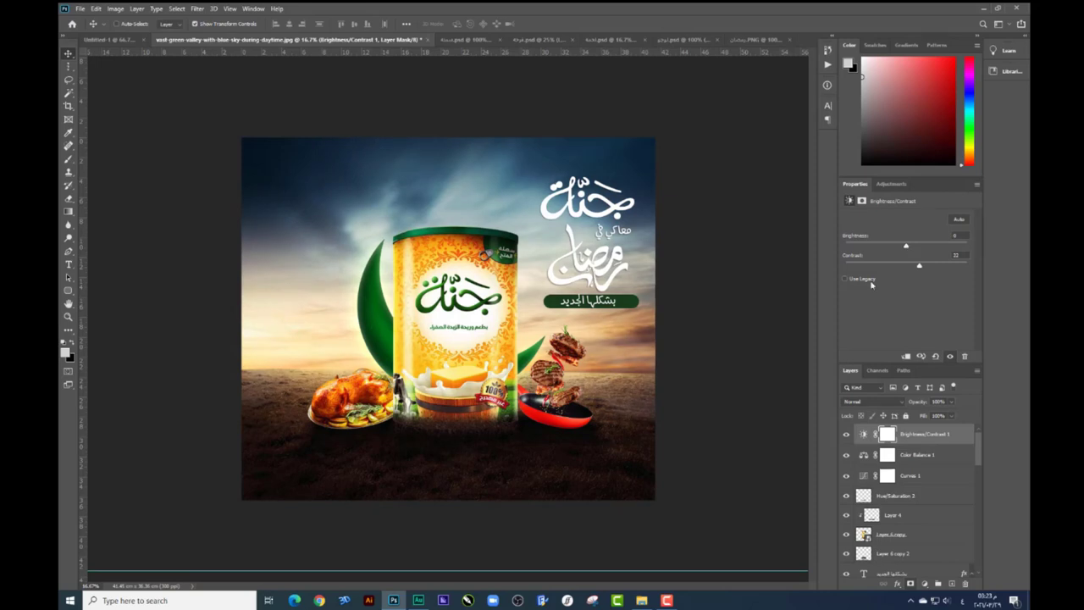
Deselect the رمضان.PNG source file, then view the poster full-size with panels hidden
left_click(642, 599)
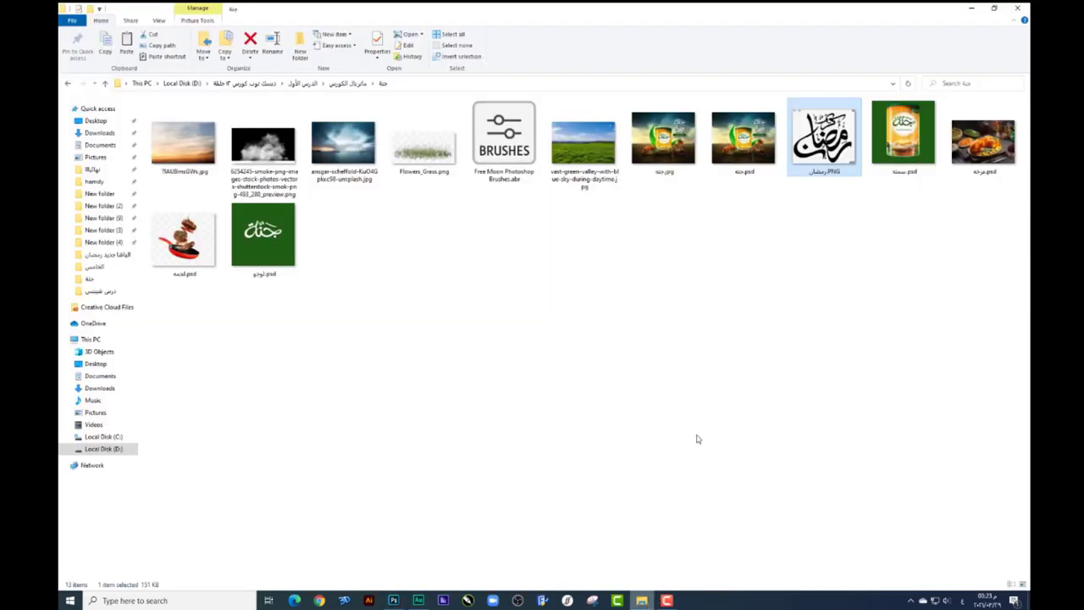
left_click(735, 383)
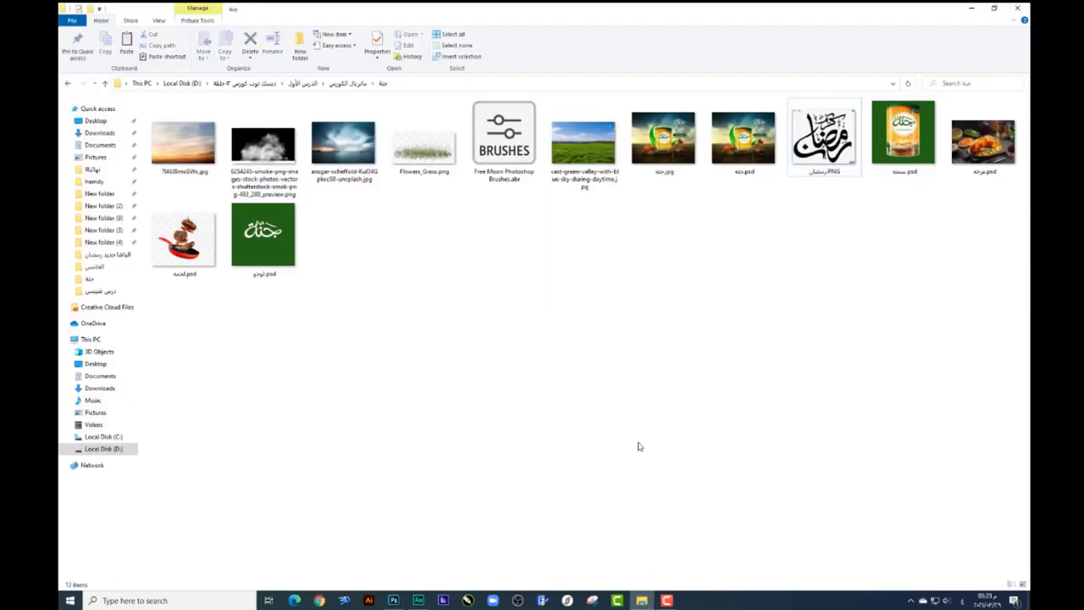
left_click(393, 600)
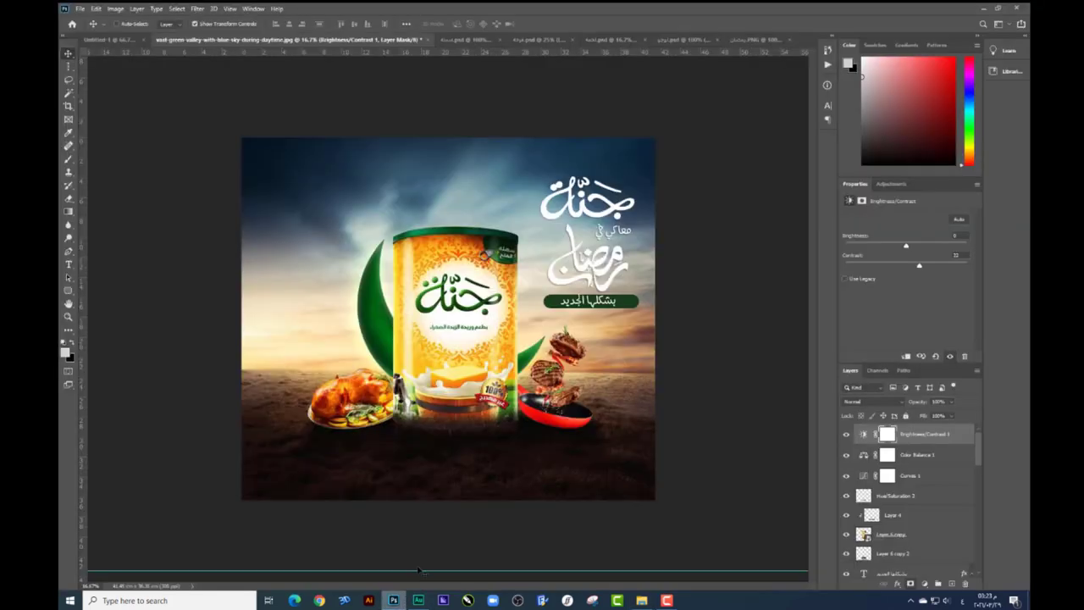
key("Tab")
key("ctrl+0")
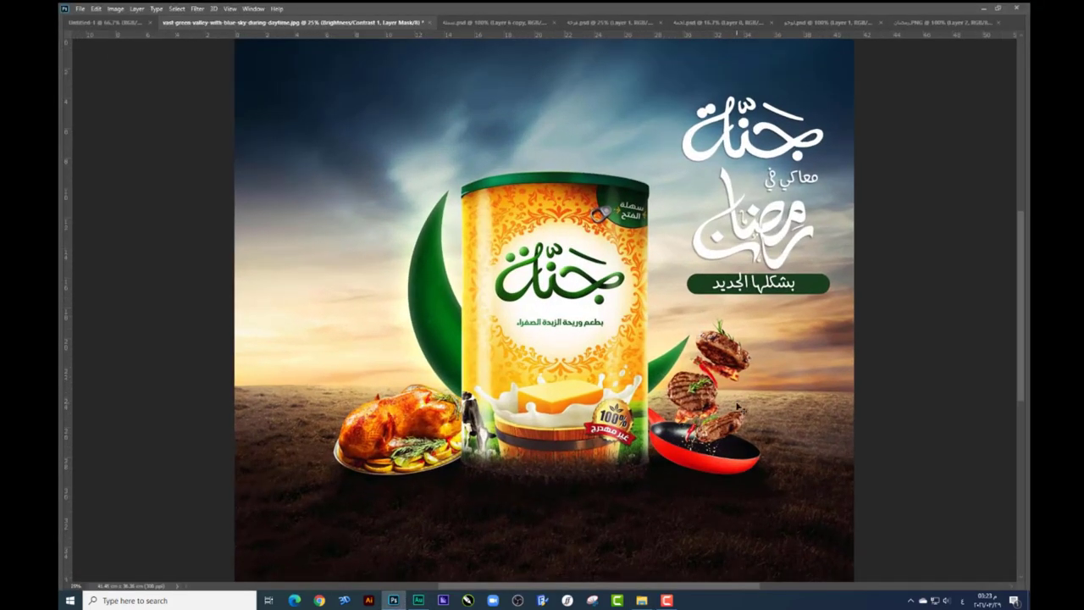